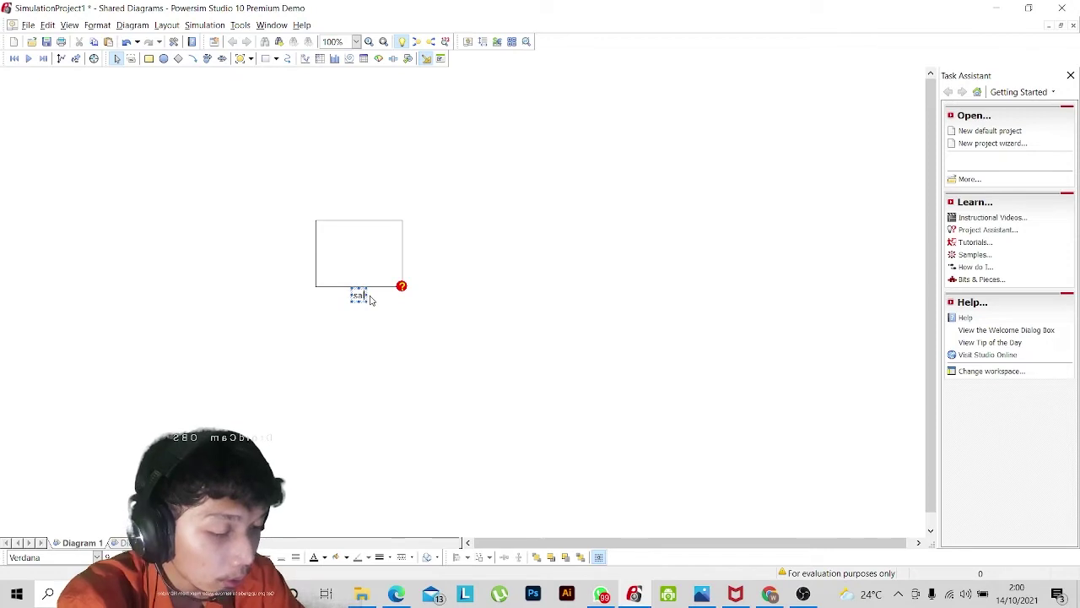
Name the level variable "saldo deposito".
{"action": "type", "text": "depos"}
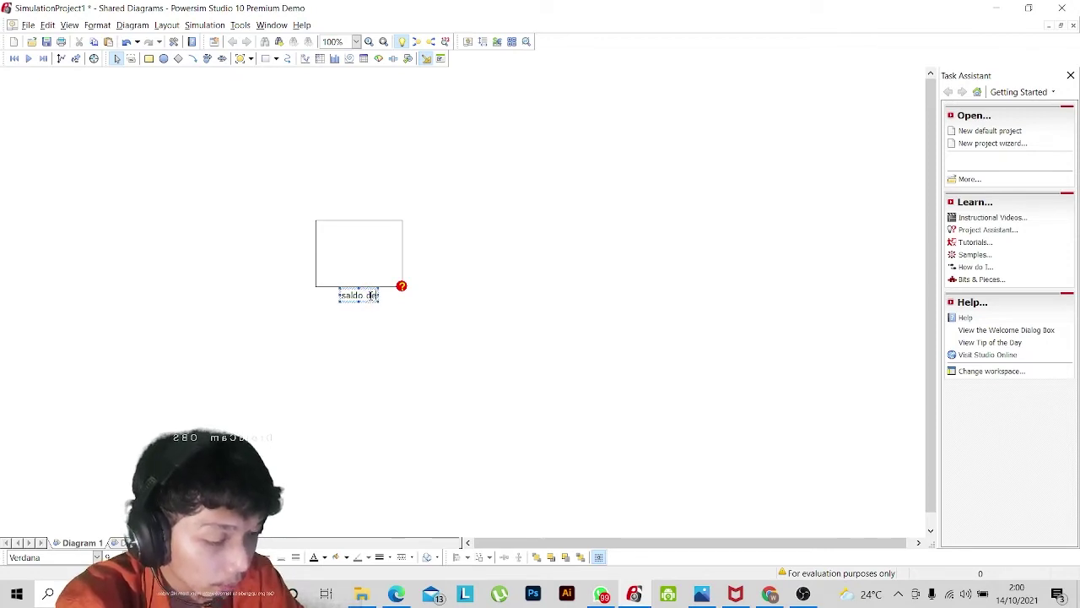
{"action": "type", "text": "ito"}
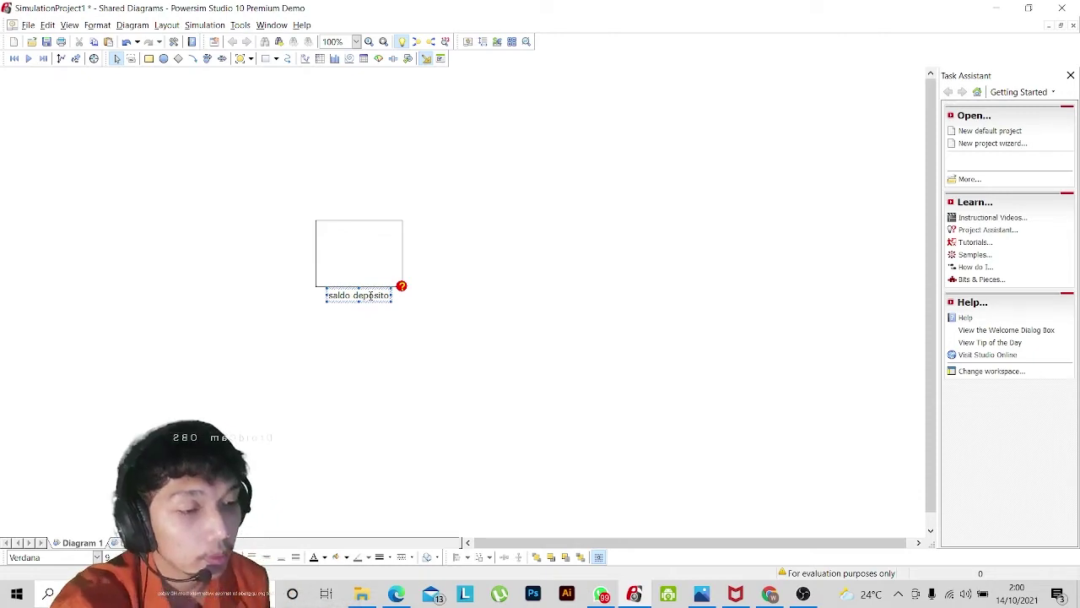
{"action": "left_click", "coordinate": [452, 281]}
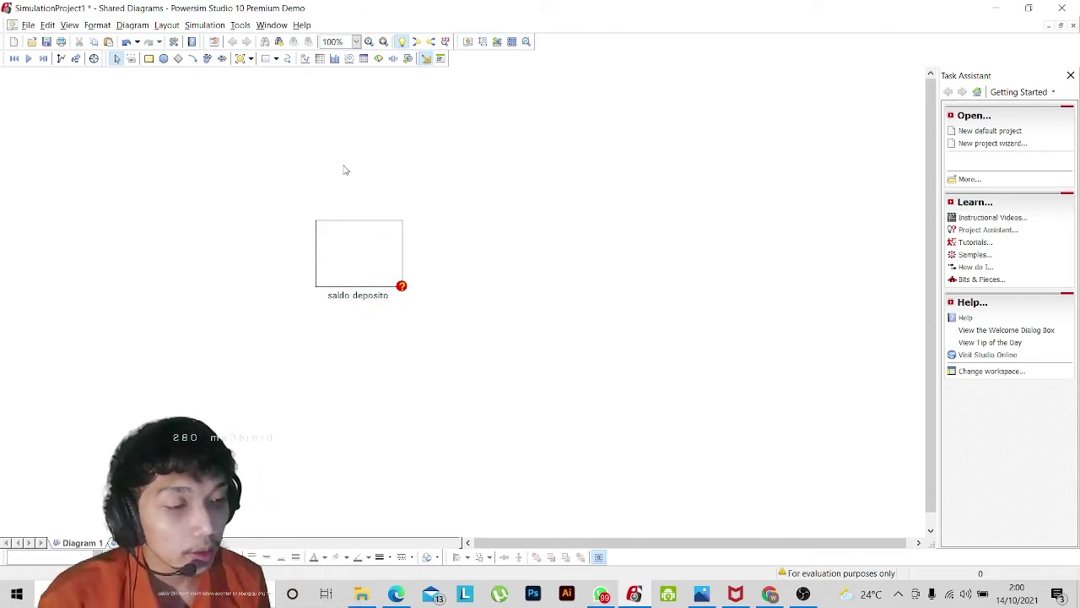
Check the deposit problem in the soal 1.png image, and place a constant above and left of the saldo deposito level.
{"action": "left_click", "coordinate": [706, 596]}
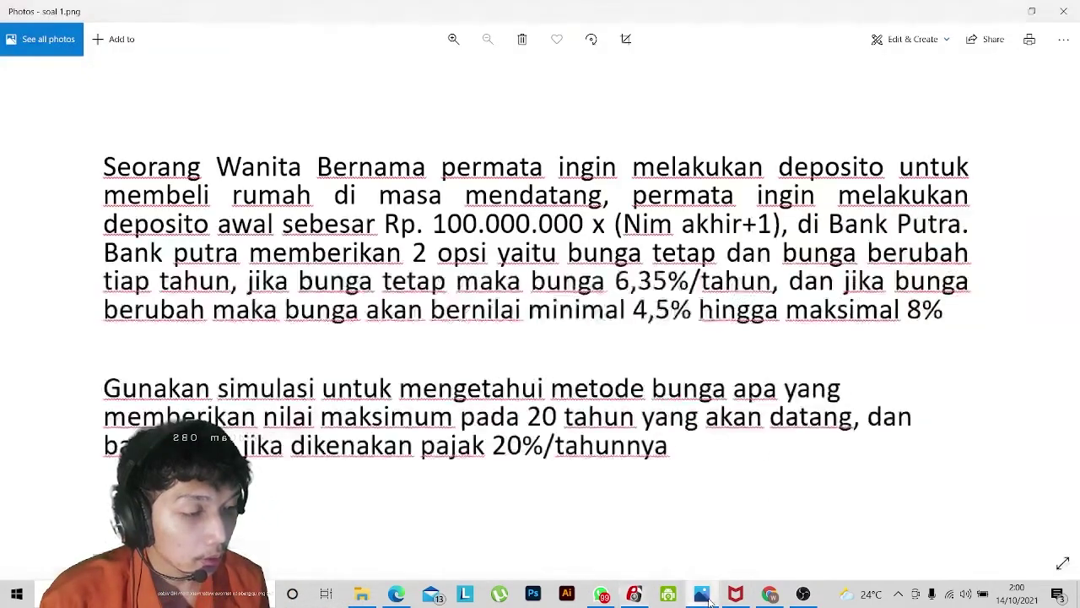
{"action": "left_click", "coordinate": [708, 597]}
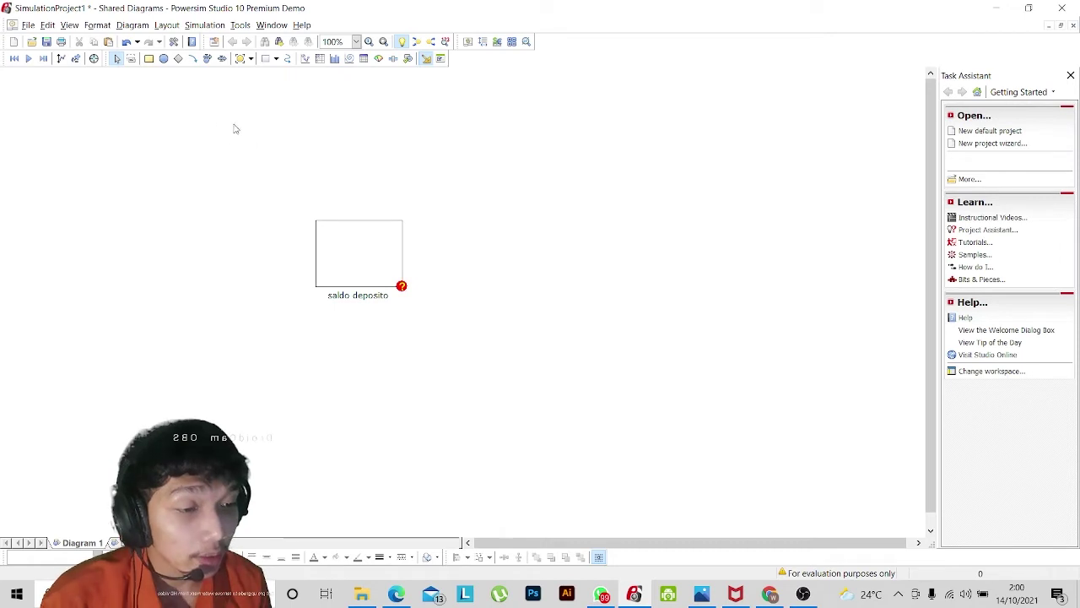
{"action": "left_click", "coordinate": [178, 60]}
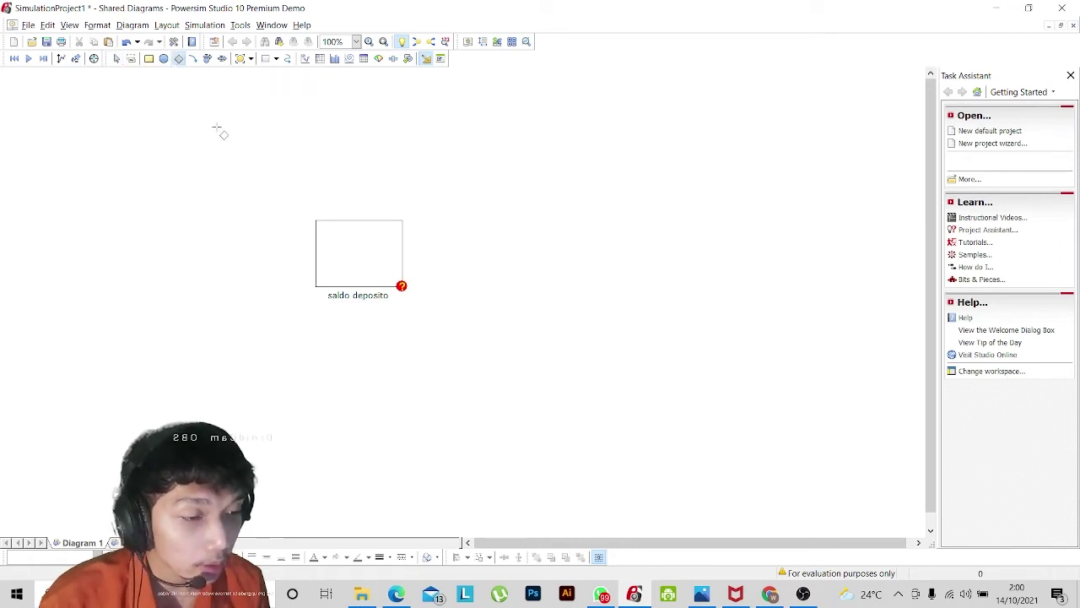
{"action": "left_click", "coordinate": [173, 114]}
{"action": "left_click", "coordinate": [185, 127]}
{"action": "left_click_drag", "start_coordinate": [159, 111], "coordinate": [166, 139]}
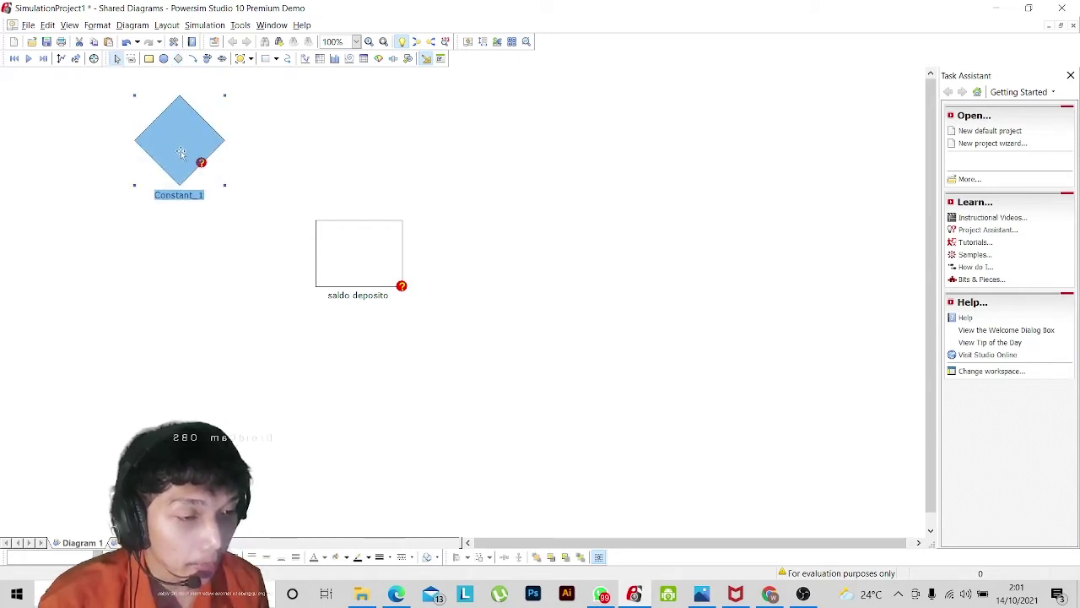
Rename the new constant above the saldo deposito level as "deposito awal".
{"action": "left_click", "coordinate": [188, 195]}
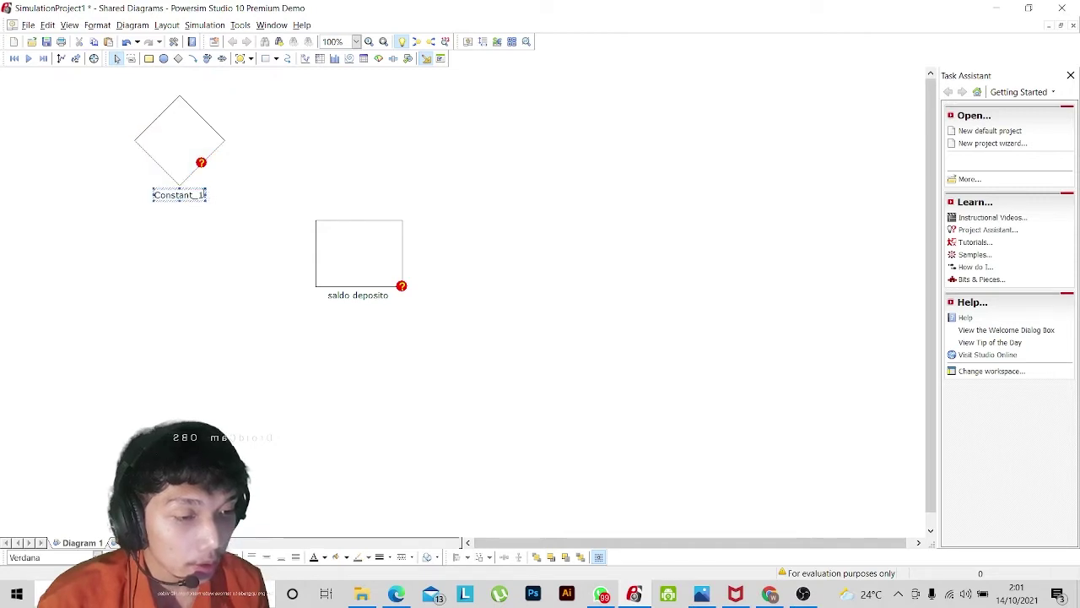
{"action": "left_click", "coordinate": [203, 195]}
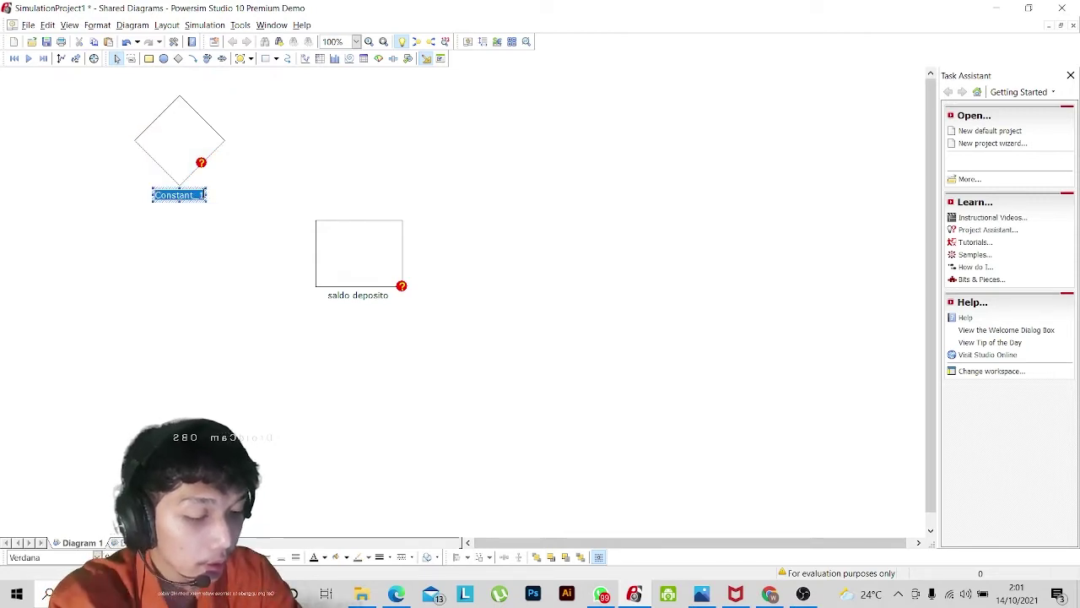
{"action": "key", "text": "BackSpace"}
{"action": "type", "text": "depos"}
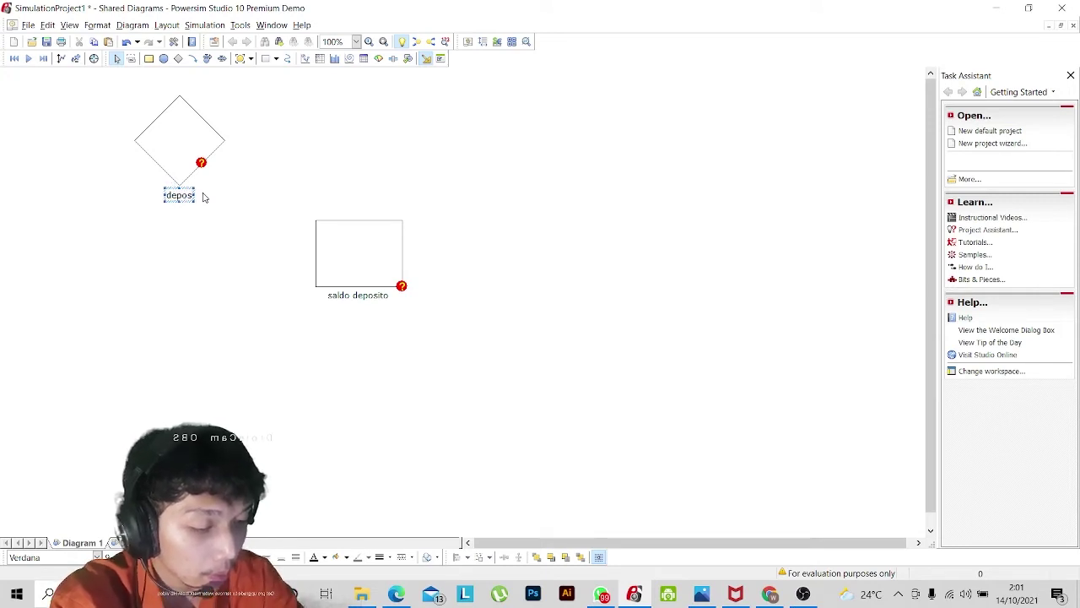
{"action": "type", "text": "ito awal"}
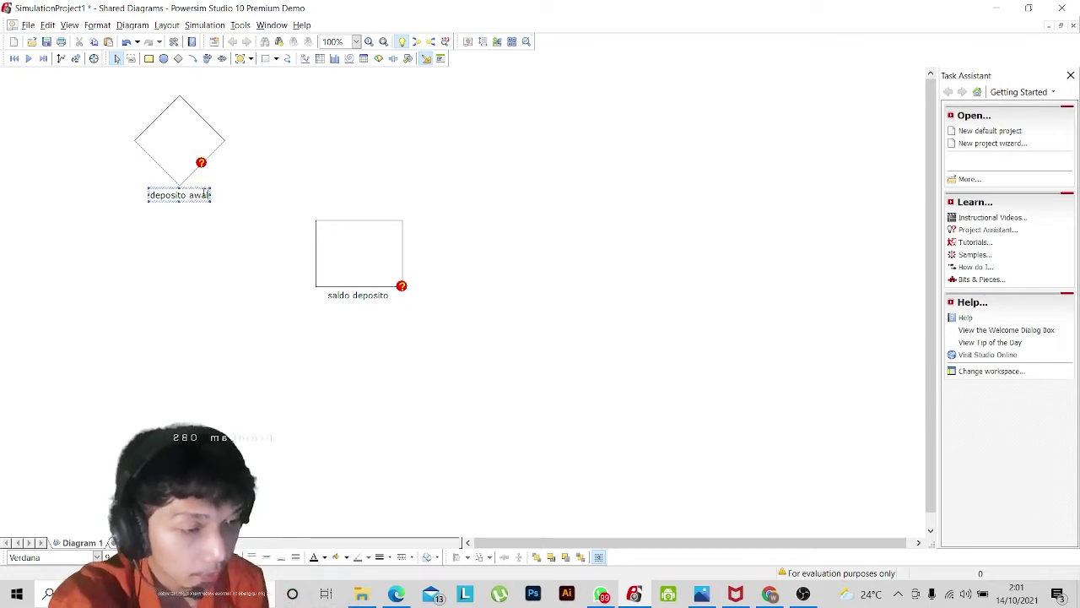
{"action": "left_click", "coordinate": [230, 215]}
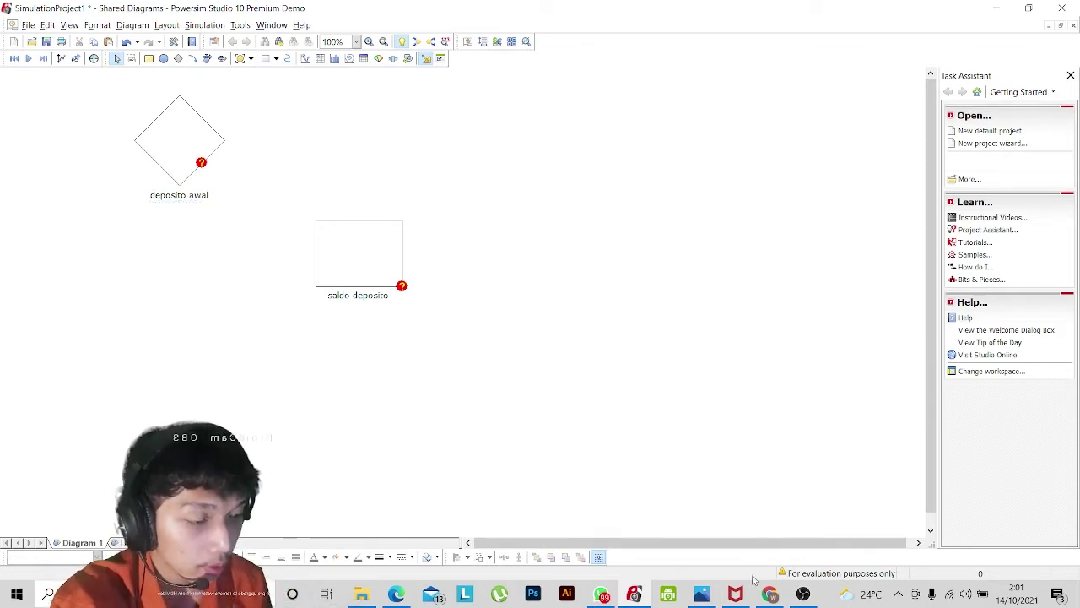
Recheck the problem in soal 1.png, and add a constant named "persentase bunga pertahun" below deposito awal.
{"action": "left_click", "coordinate": [705, 596]}
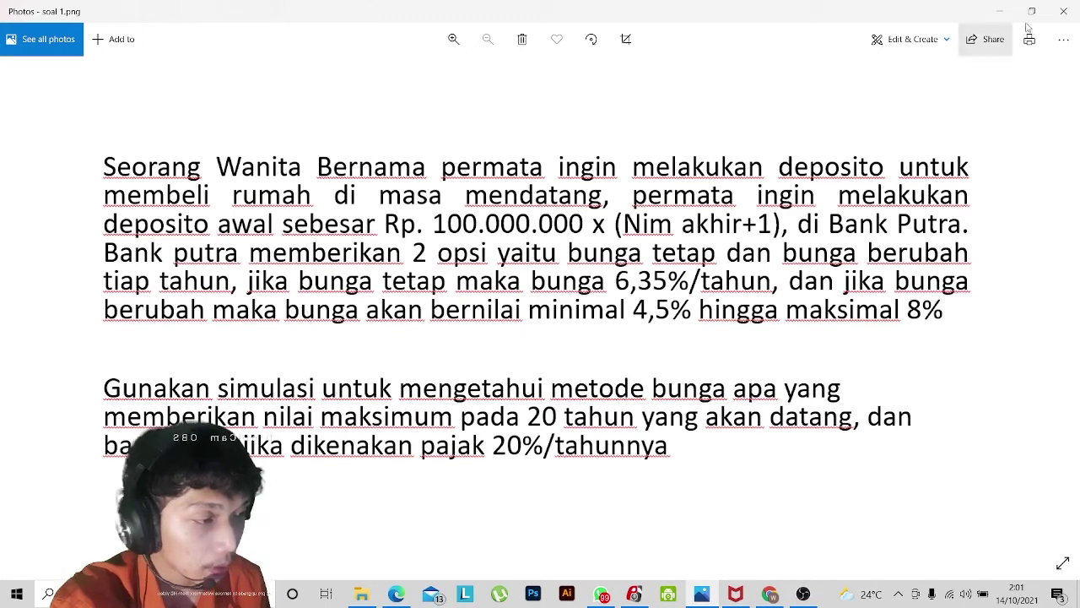
{"action": "left_click", "coordinate": [998, 11]}
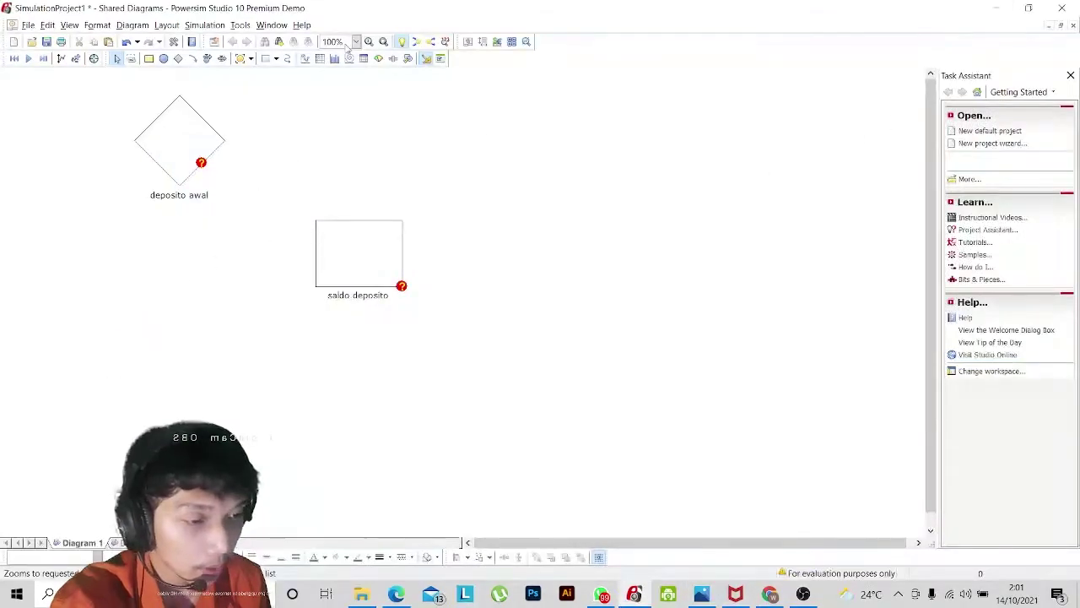
{"action": "left_click", "coordinate": [178, 59]}
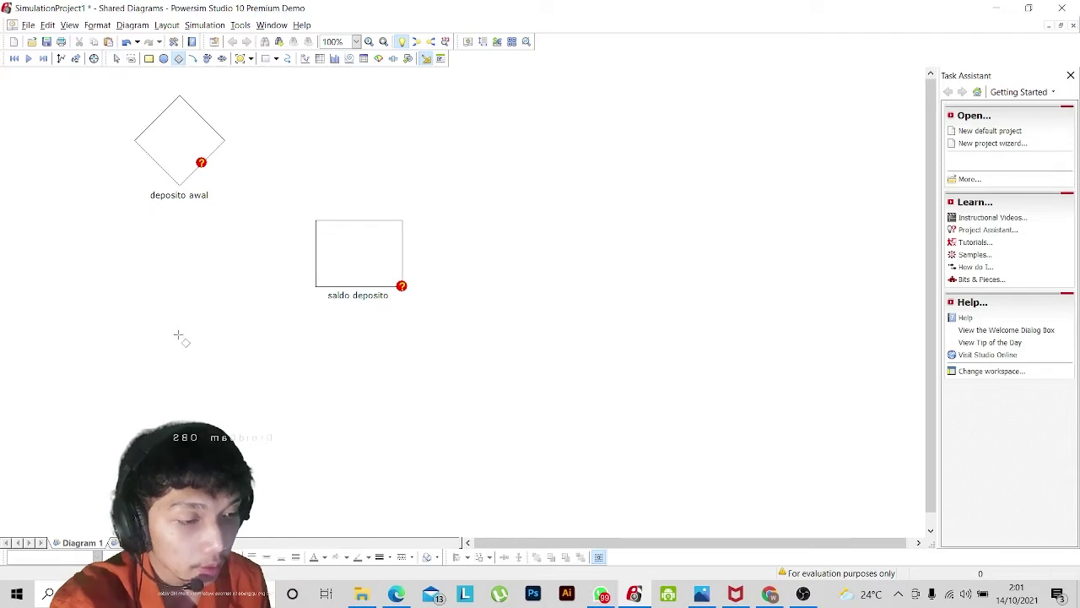
{"action": "mouse_move", "coordinate": [168, 340]}
{"action": "left_mouse_down"}
{"action": "mouse_move", "coordinate": [199, 364]}
{"action": "mouse_move", "coordinate": [170, 369]}
{"action": "left_mouse_up"}
{"action": "left_click", "coordinate": [203, 370]}
{"action": "left_click", "coordinate": [190, 422]}
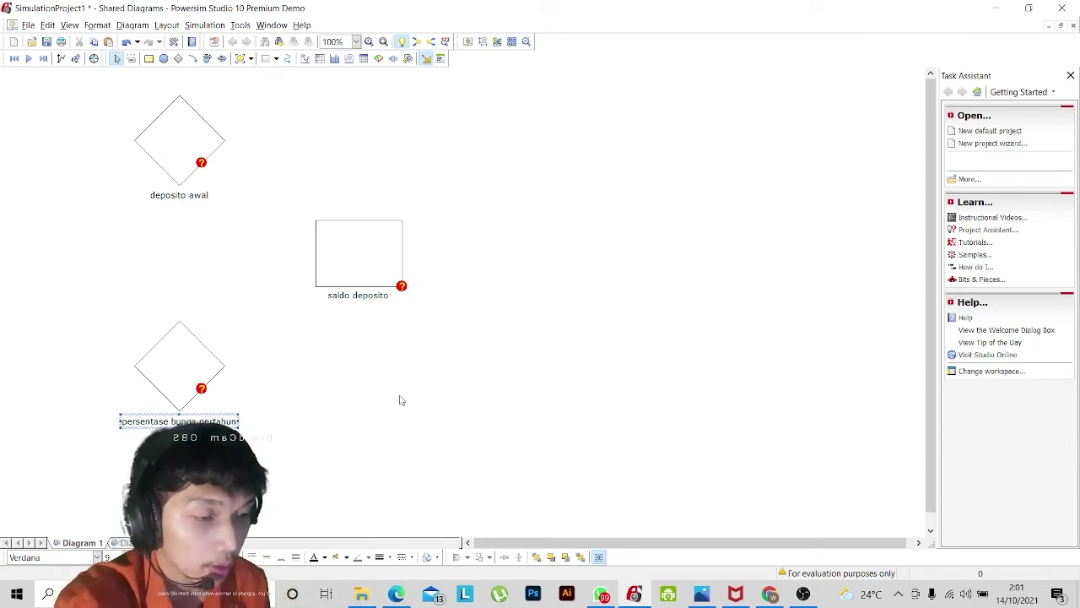
{"action": "left_click", "coordinate": [654, 363]}
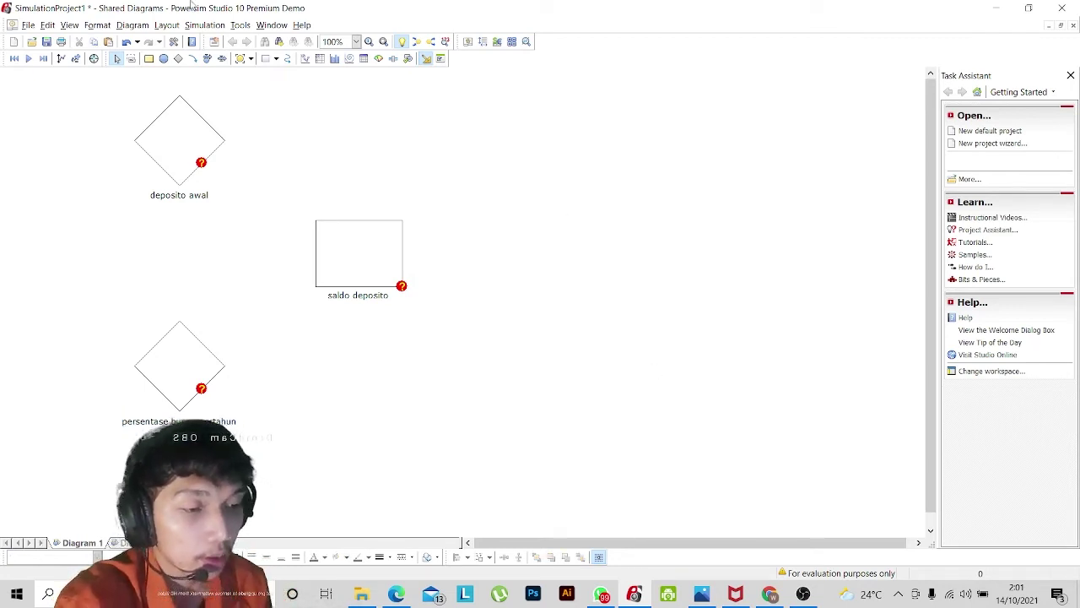
Place another constant below and to the right of the saldo deposito level.
{"action": "left_click", "coordinate": [178, 58]}
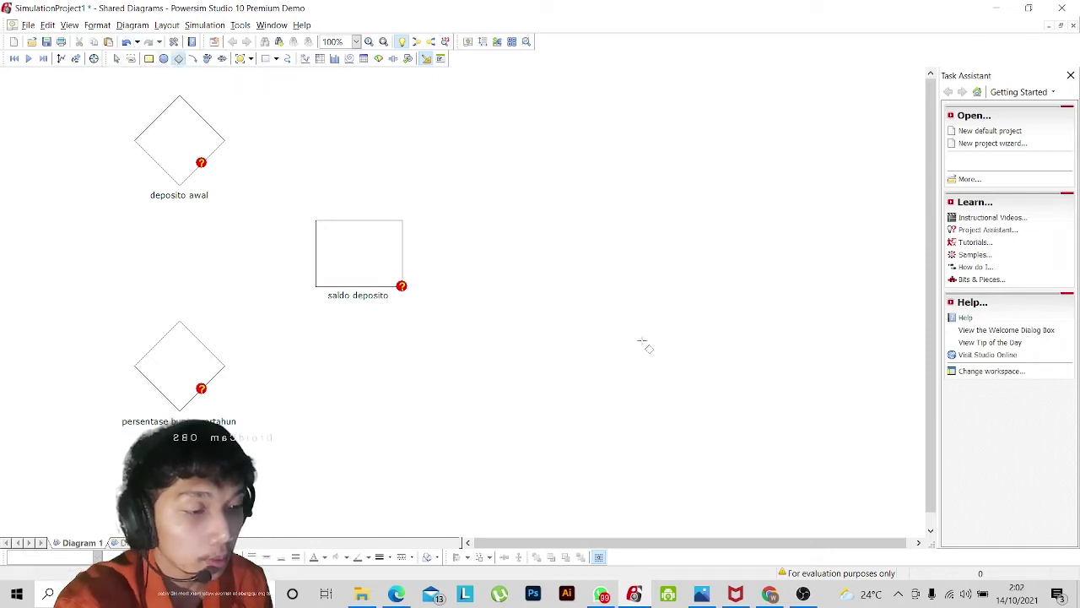
{"action": "left_click", "coordinate": [570, 336]}
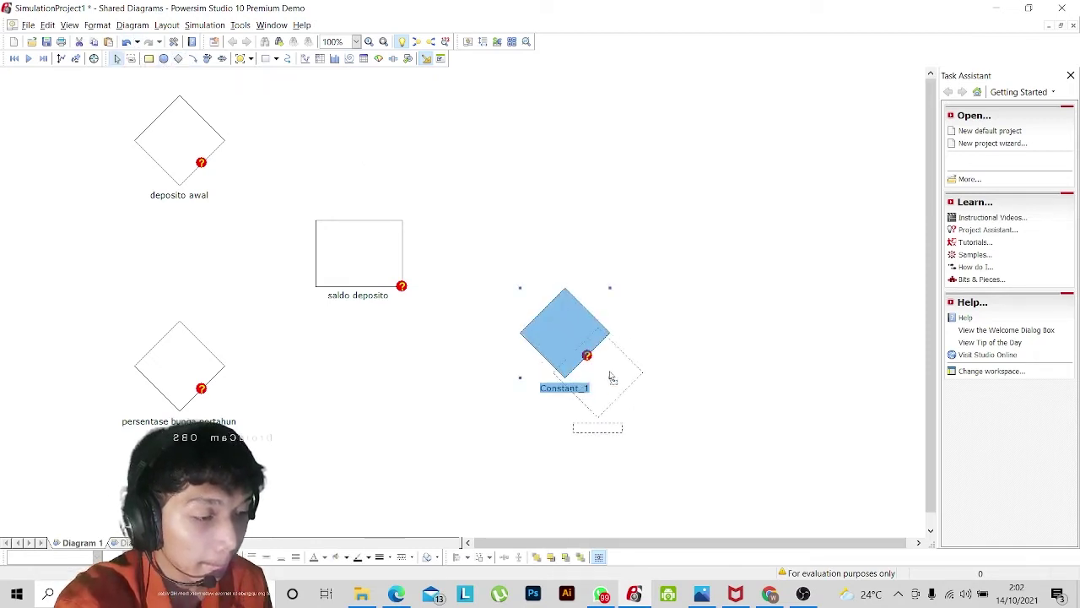
{"action": "left_click_drag", "start_coordinate": [579, 337], "coordinate": [599, 364]}
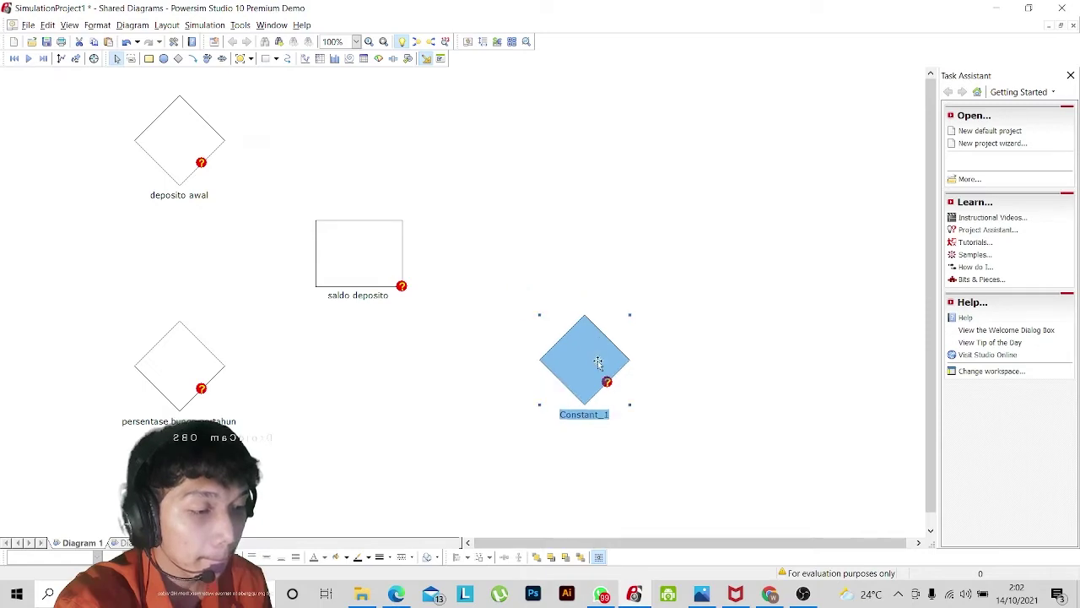
Check the tax rule in the soal 1.png problem text, and rename the newest constant as "persentase pajak".
{"action": "left_click", "coordinate": [603, 414]}
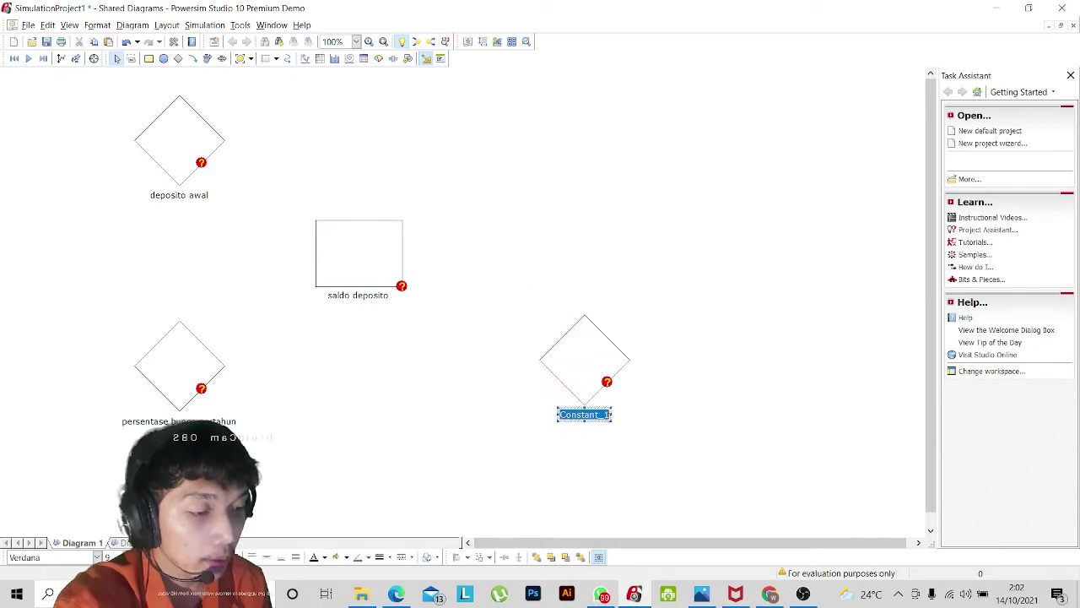
{"action": "left_click", "coordinate": [702, 595]}
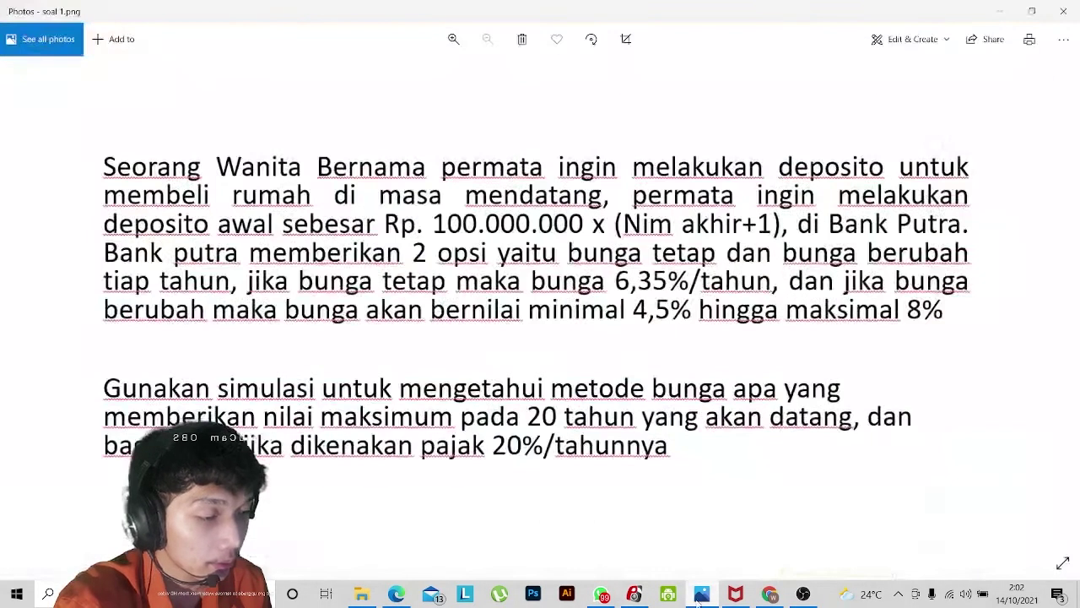
{"action": "left_click", "coordinate": [701, 594]}
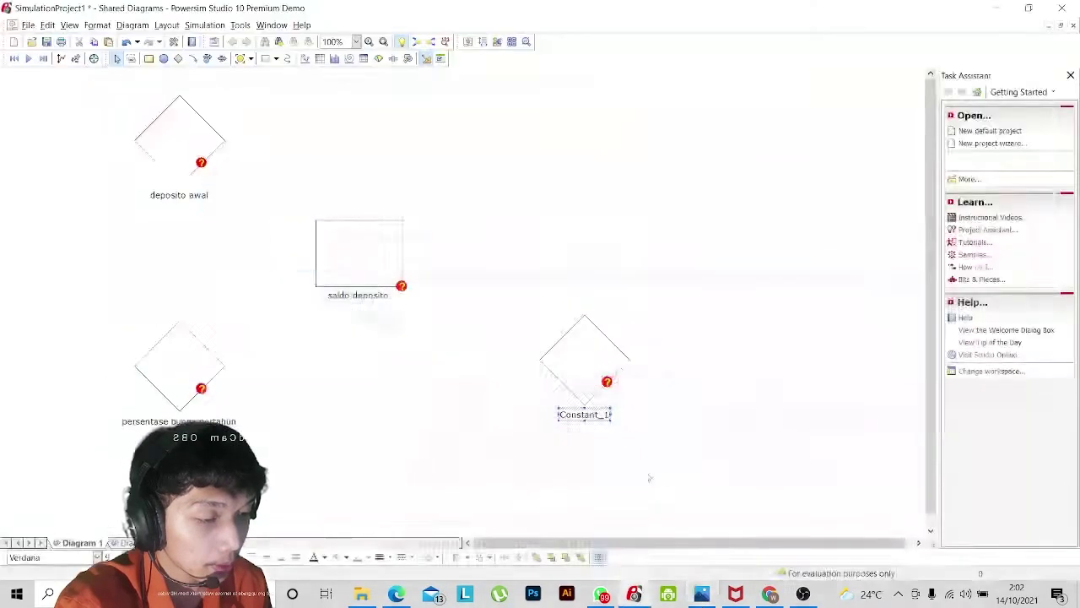
{"action": "left_click", "coordinate": [602, 415]}
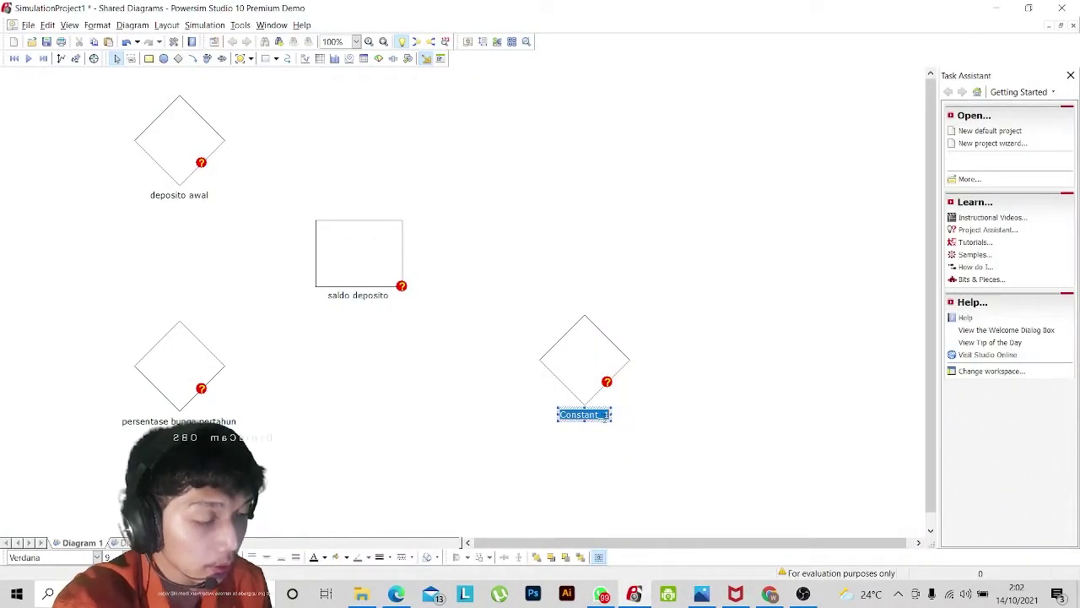
{"action": "key", "text": "BackSpace"}
{"action": "type", "text": "persentase pajak"}
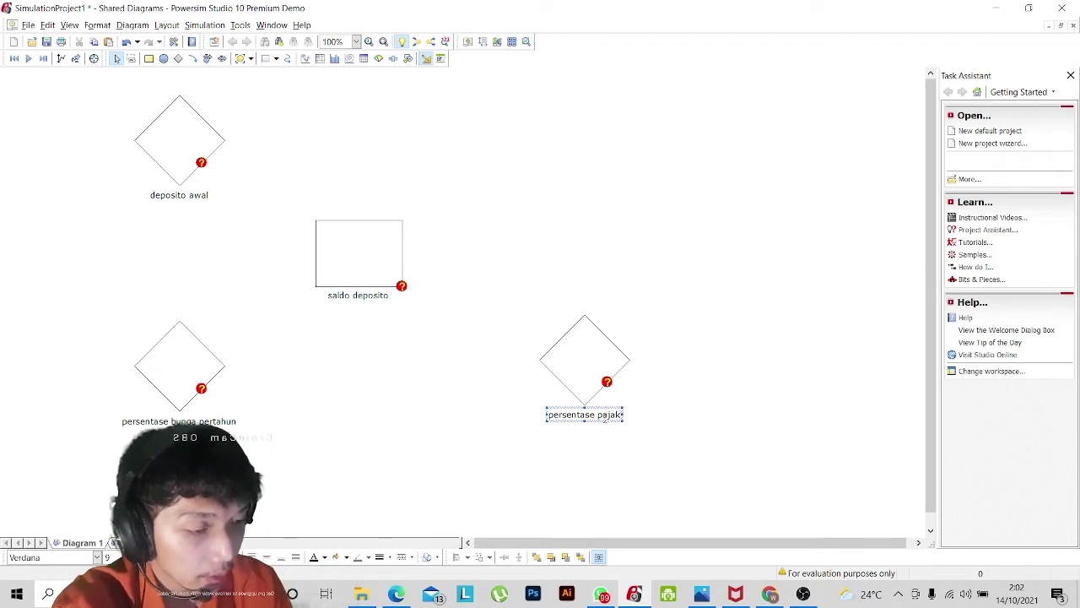
{"action": "left_click", "coordinate": [673, 395]}
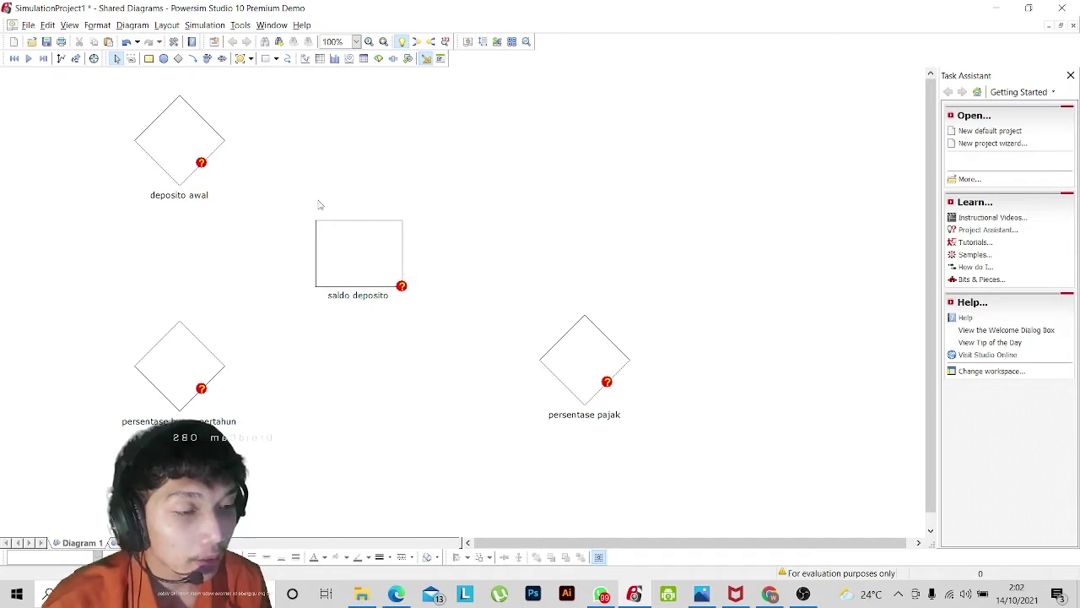
Draw an inflow with a rate from empty space into the saldo deposito level, and name the rate "bunga bank".
{"action": "left_click", "coordinate": [211, 58]}
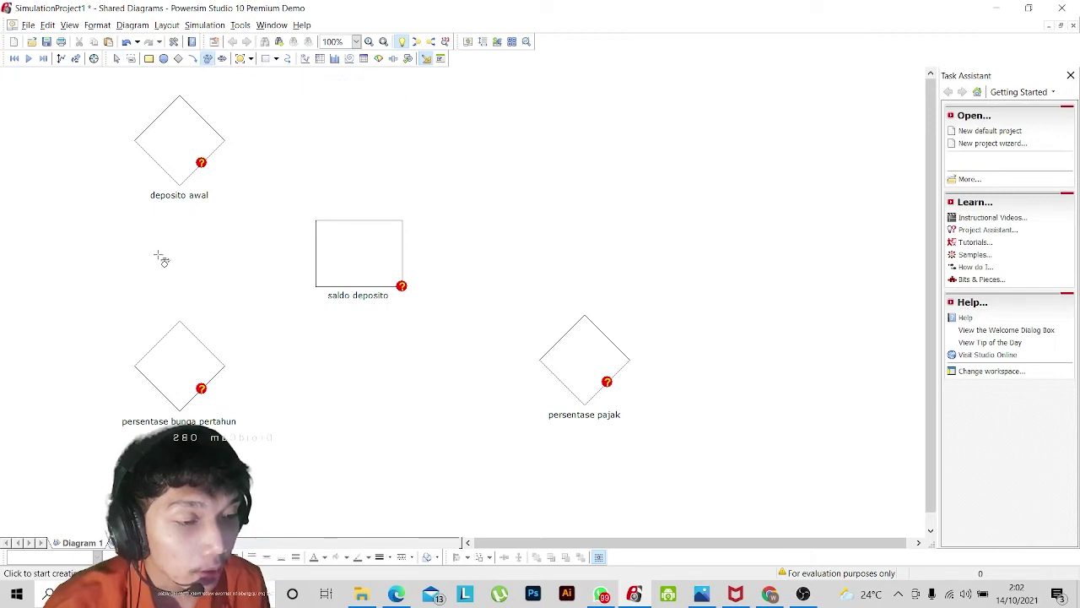
{"action": "left_click_drag", "start_coordinate": [142, 259], "coordinate": [328, 255]}
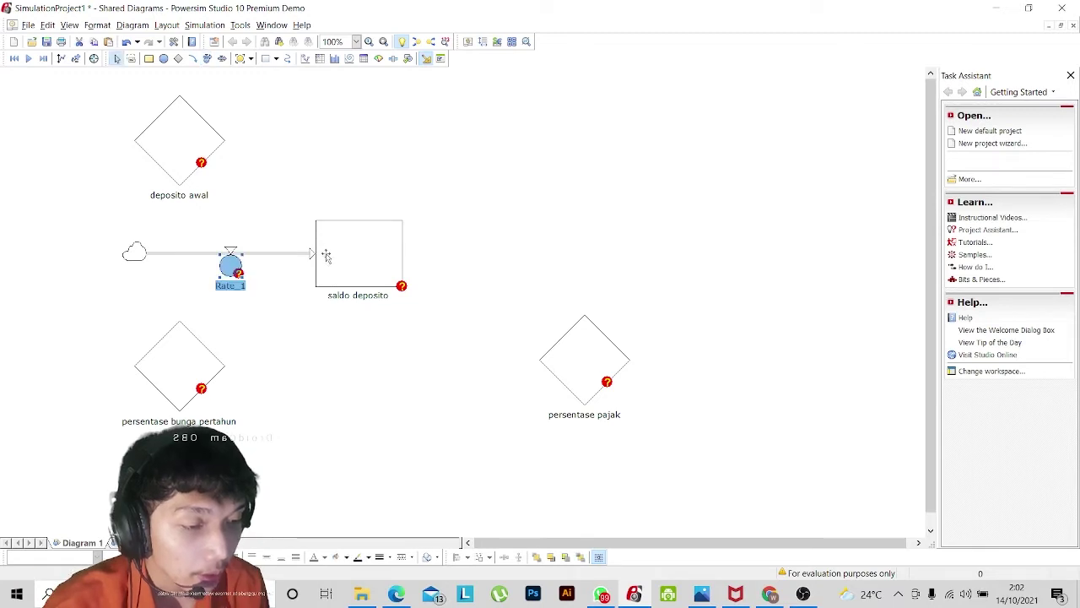
{"action": "left_click", "coordinate": [244, 285]}
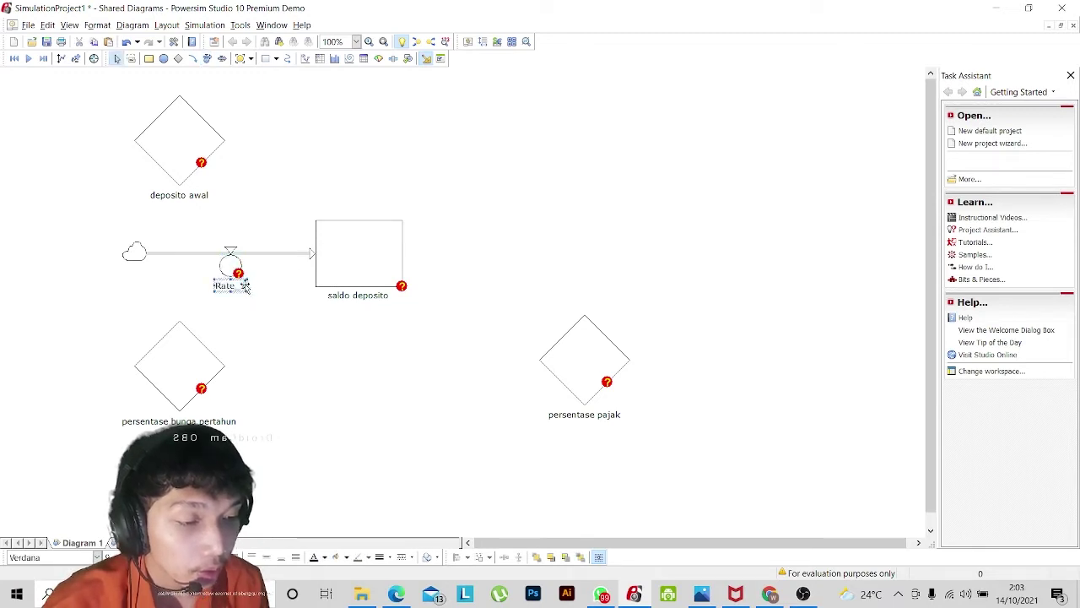
{"action": "double_click", "coordinate": [240, 286]}
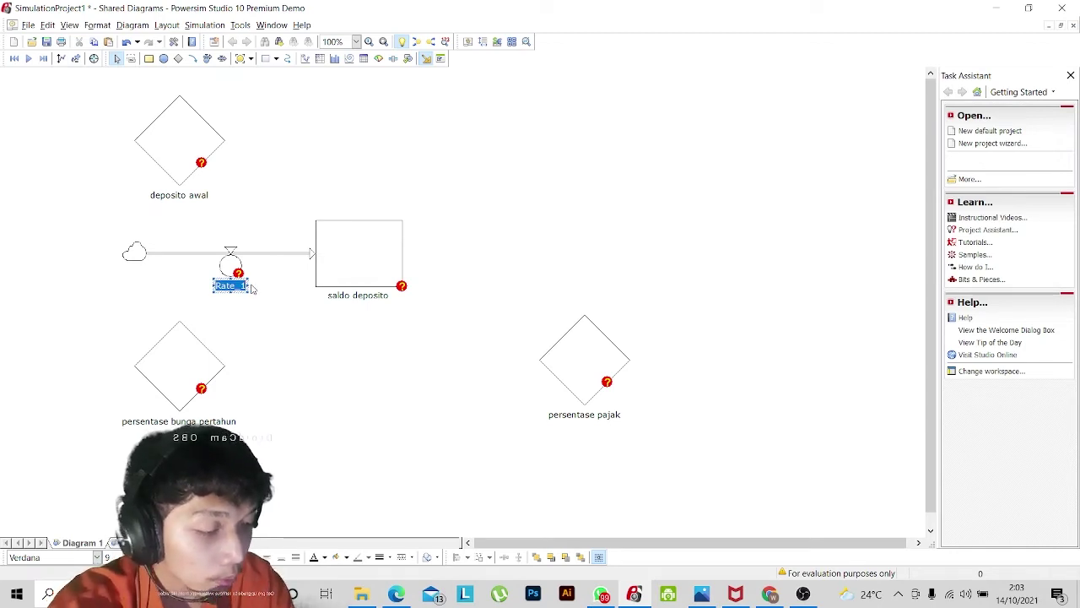
{"action": "key", "text": "BackSpace"}
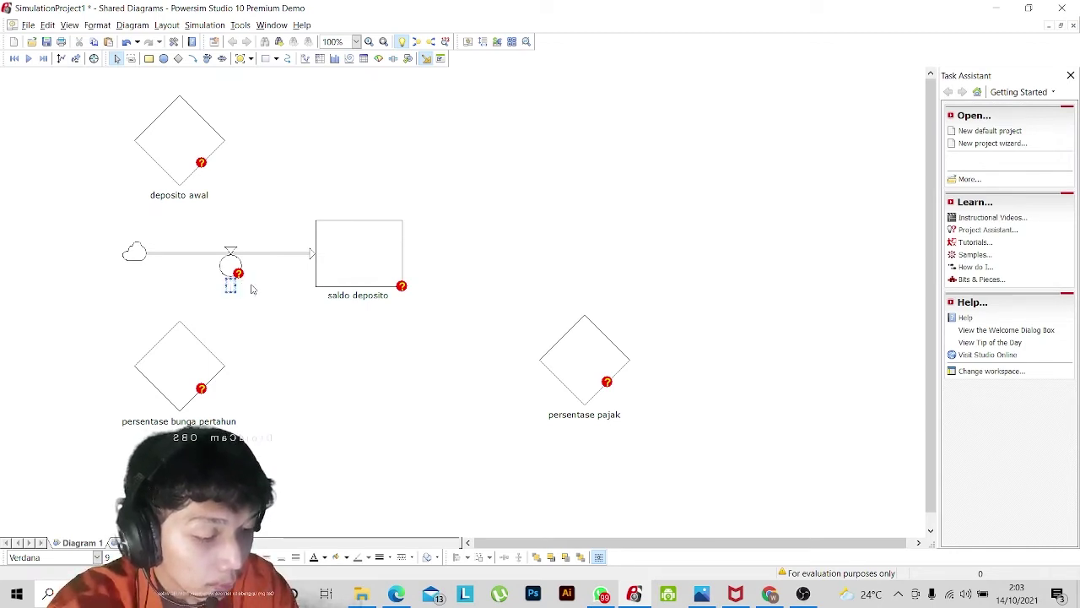
{"action": "type", "text": "bunga"}
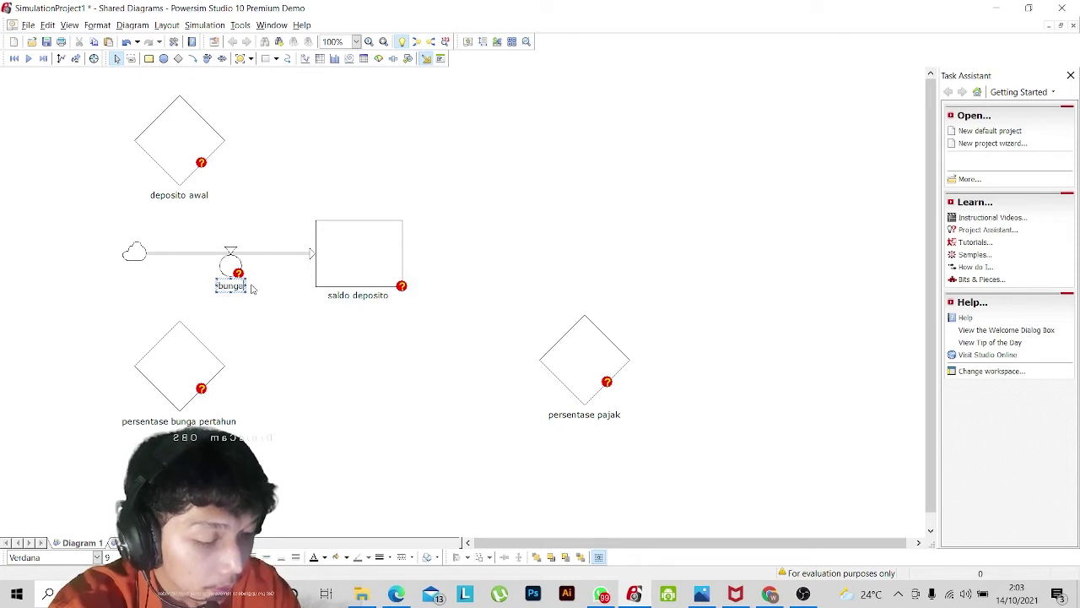
{"action": "type", "text": " bank"}
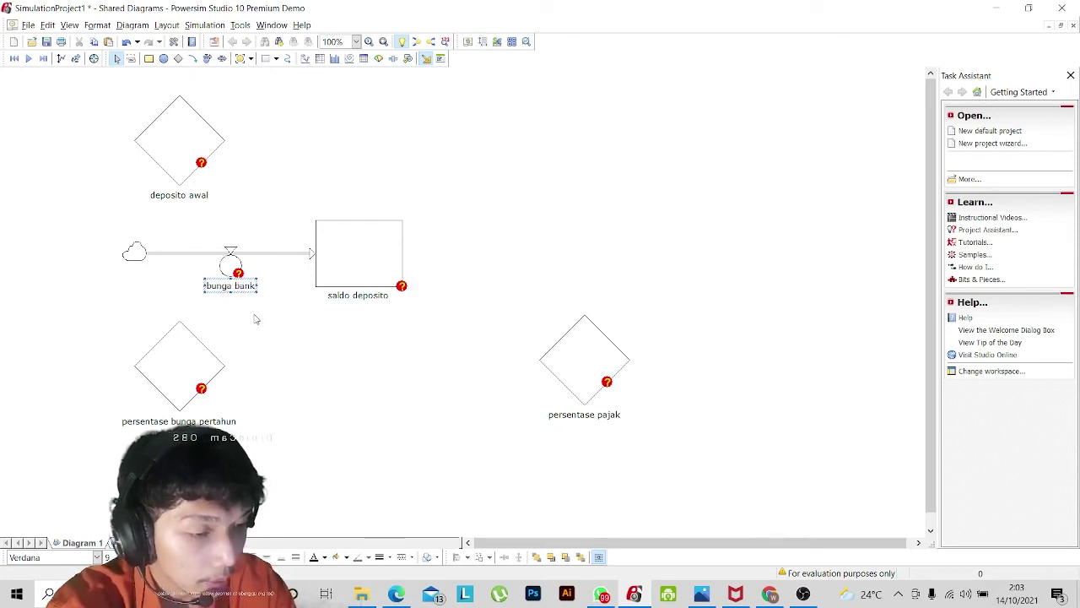
{"action": "left_click", "coordinate": [274, 293]}
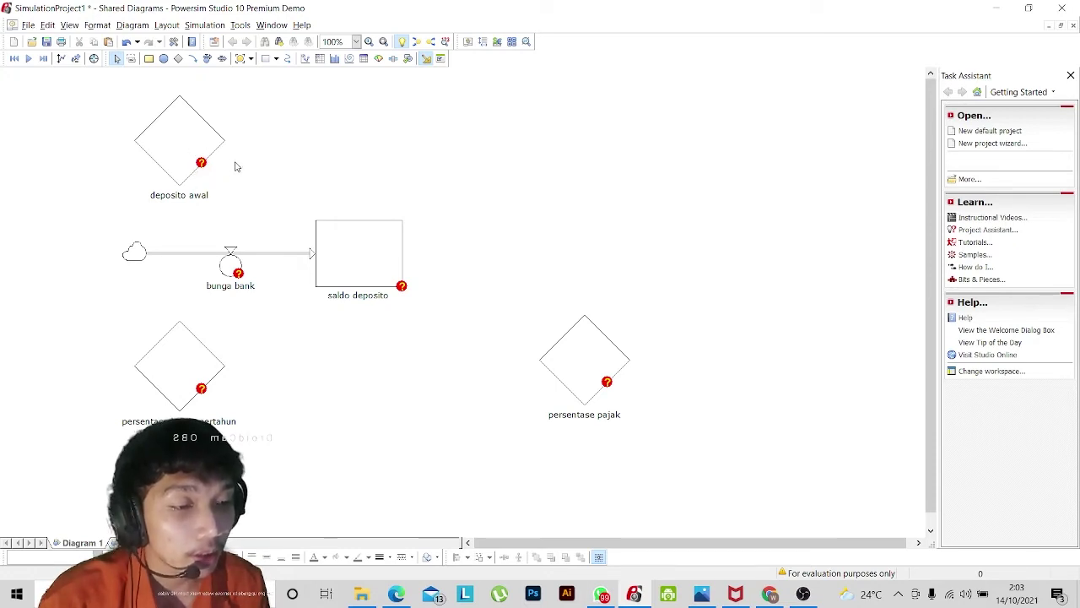
{"action": "double_click", "coordinate": [187, 146]}
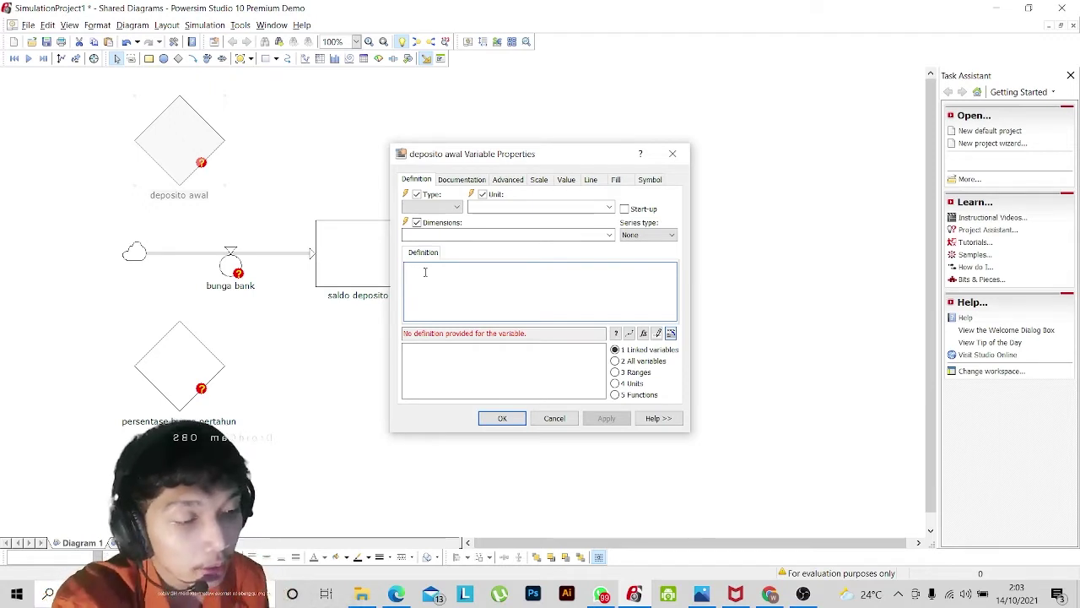
{"action": "key", "text": "alt+Tab"}
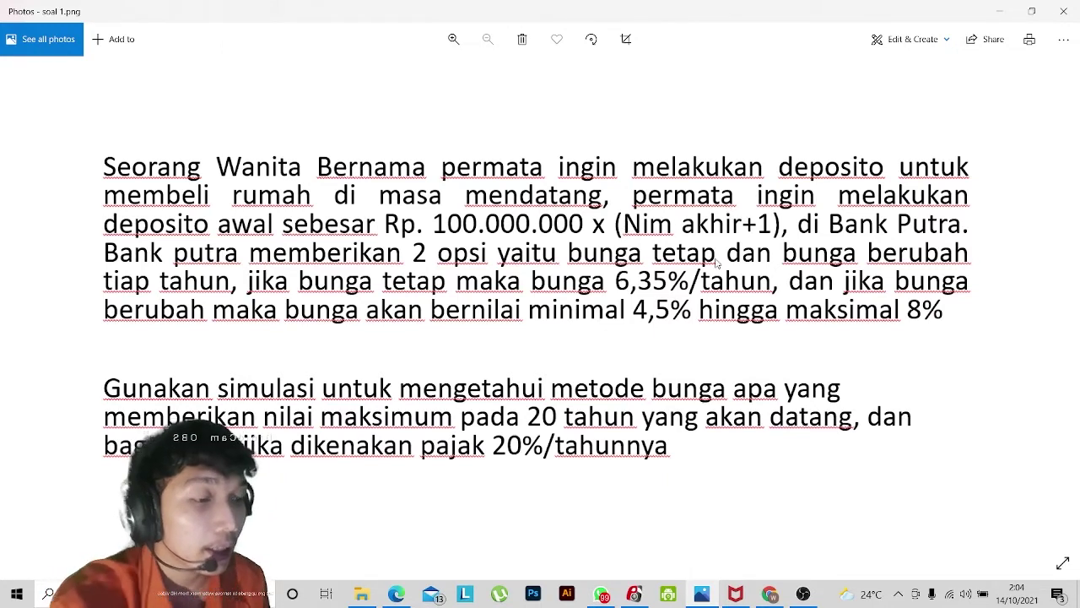
{"action": "left_click", "coordinate": [709, 598]}
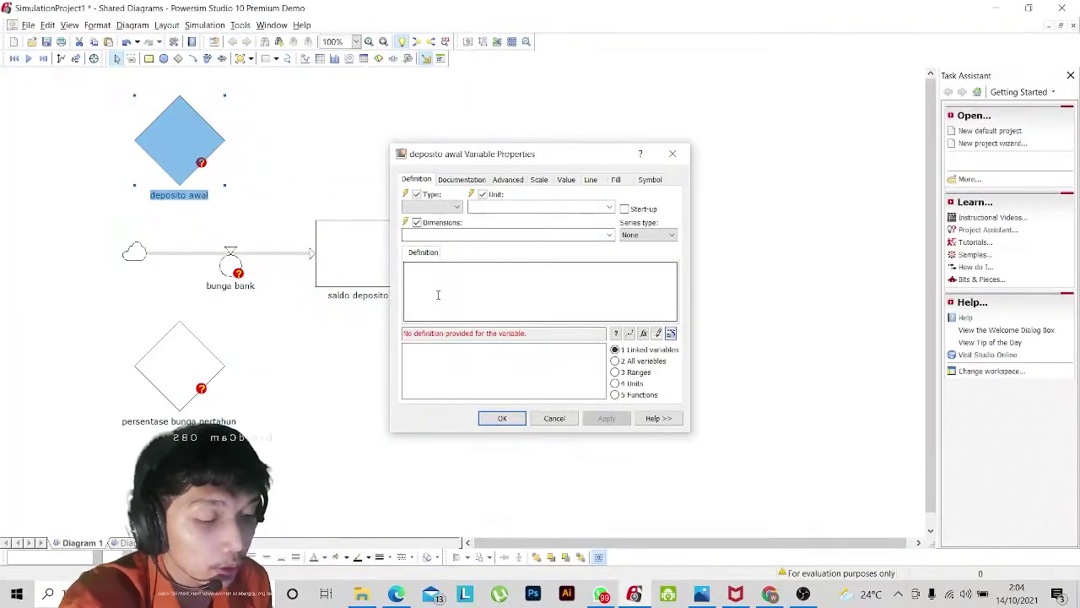
{"action": "type", "text": "30"}
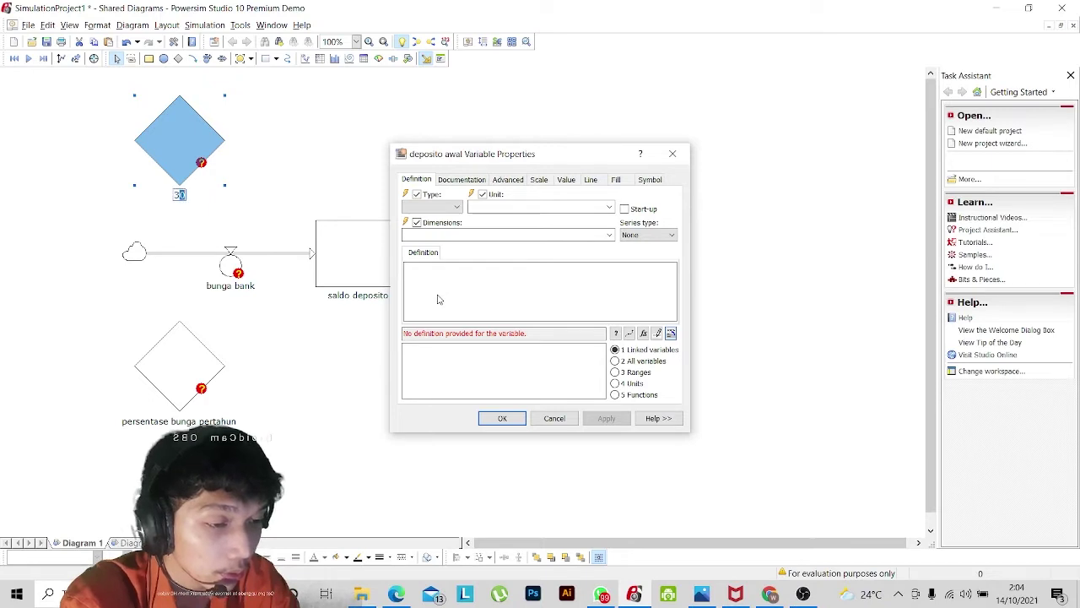
{"action": "left_click", "coordinate": [450, 276]}
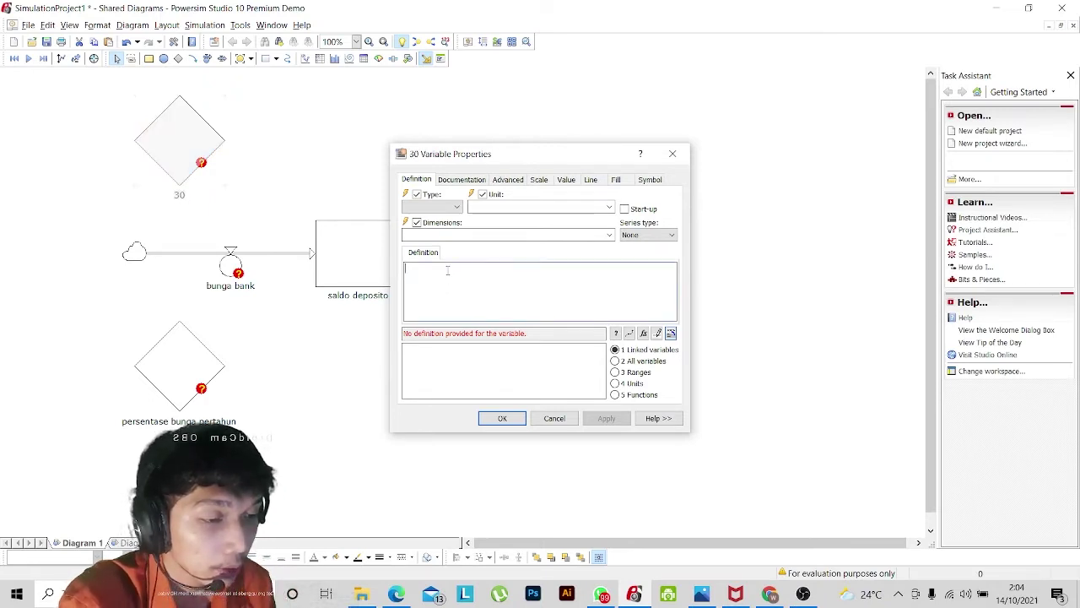
{"action": "left_click", "coordinate": [680, 154]}
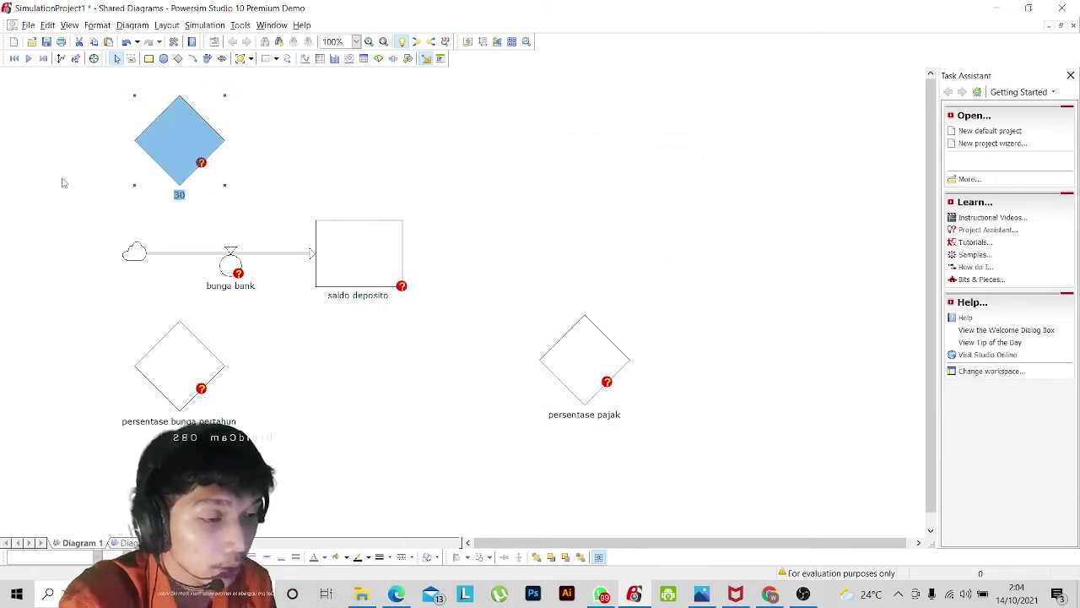
Rename the constant labelled "30" as "deposito awal".
{"action": "left_click", "coordinate": [182, 196]}
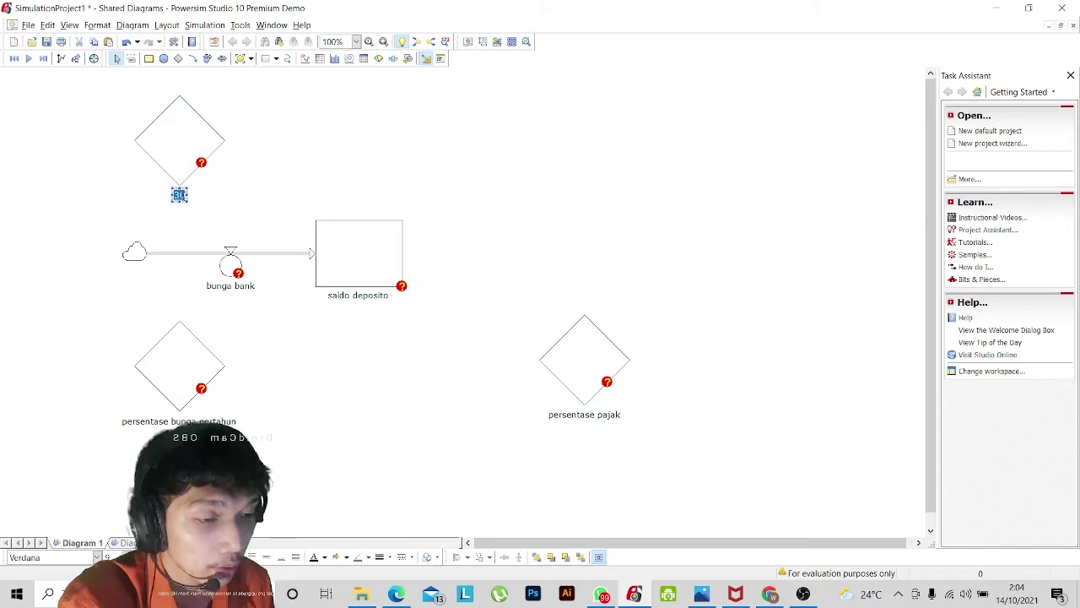
{"action": "key", "text": "BackSpace"}
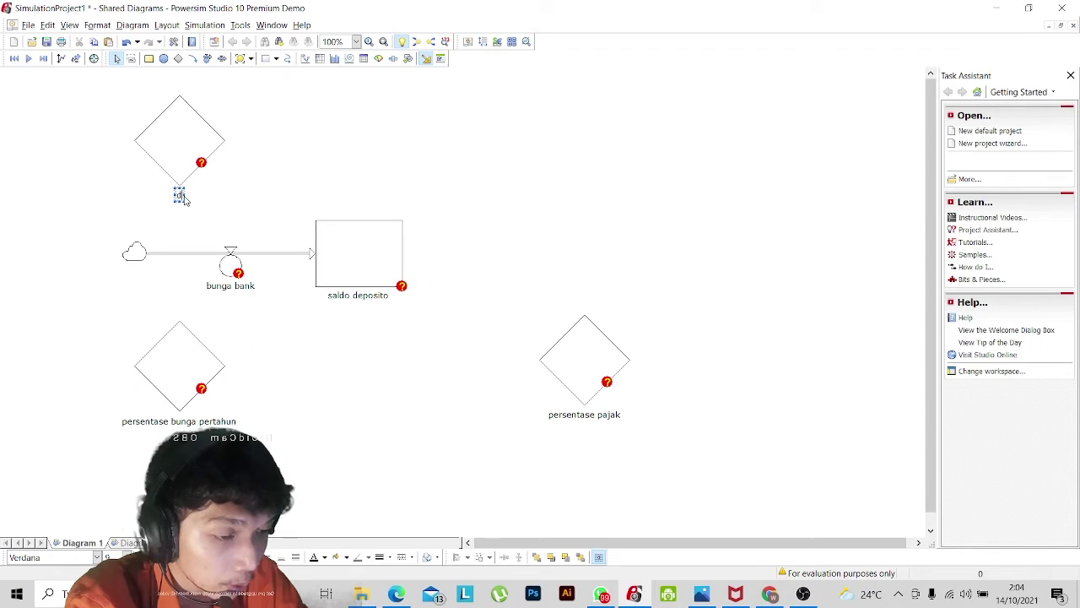
{"action": "type", "text": "depo"}
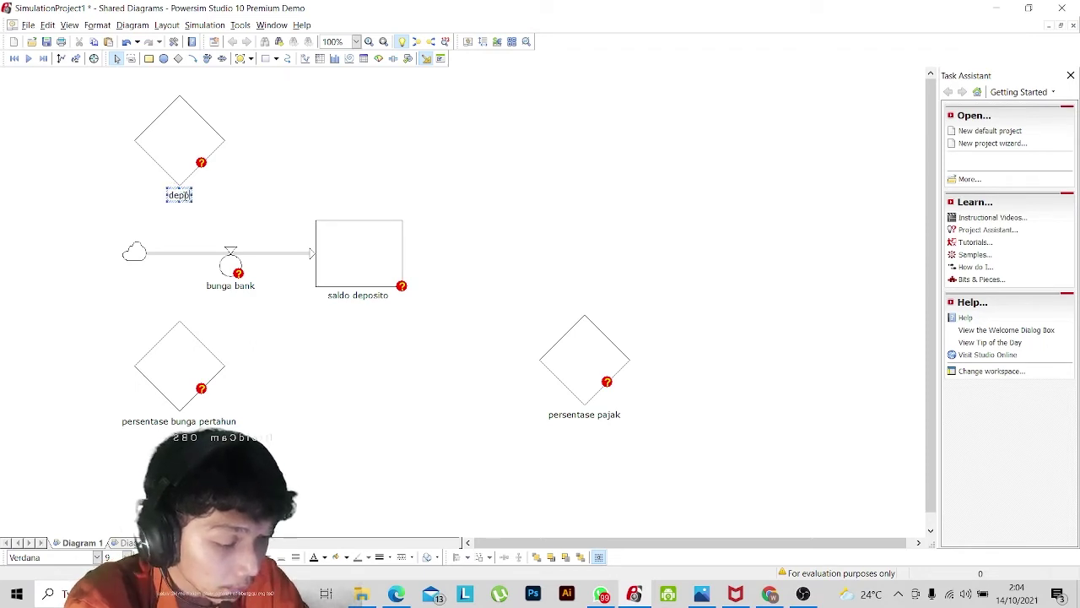
{"action": "type", "text": "sito"}
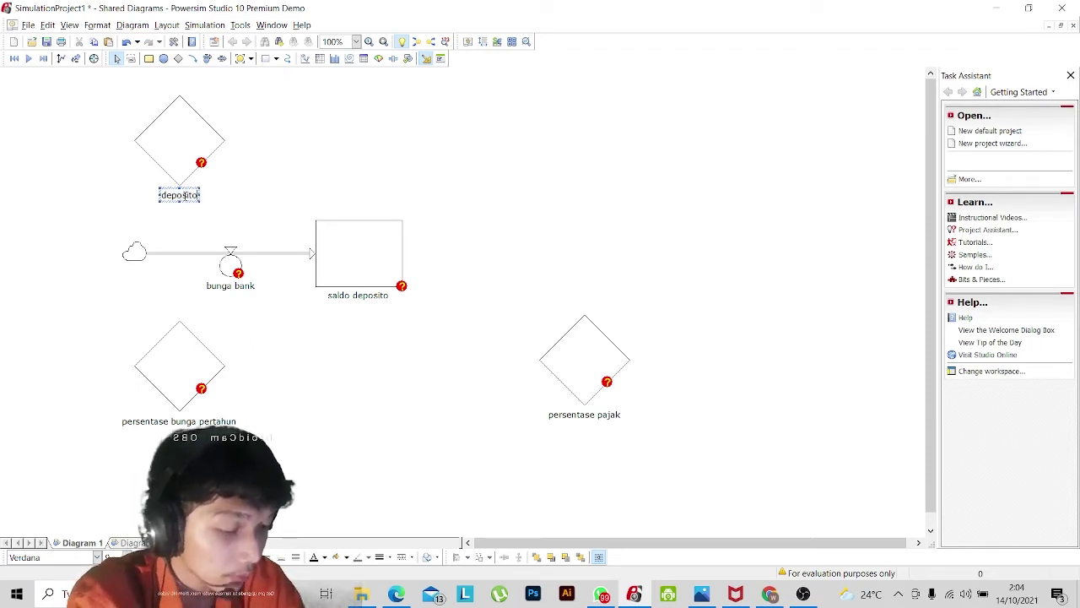
{"action": "type", "text": " awal"}
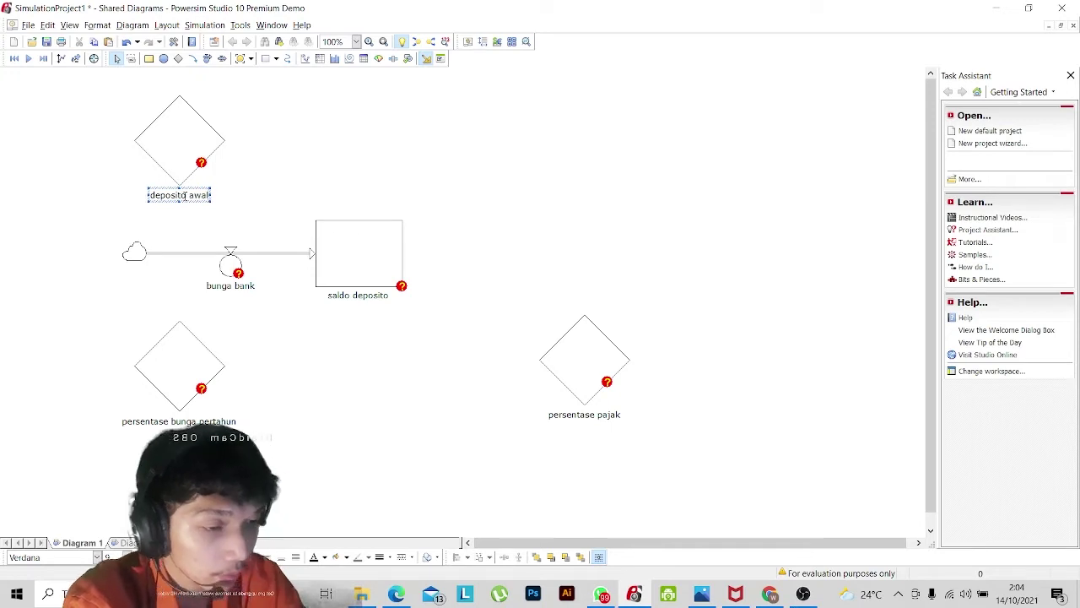
Define the deposito awal constant as 300000000 and apply the definition.
{"action": "left_click", "coordinate": [183, 149]}
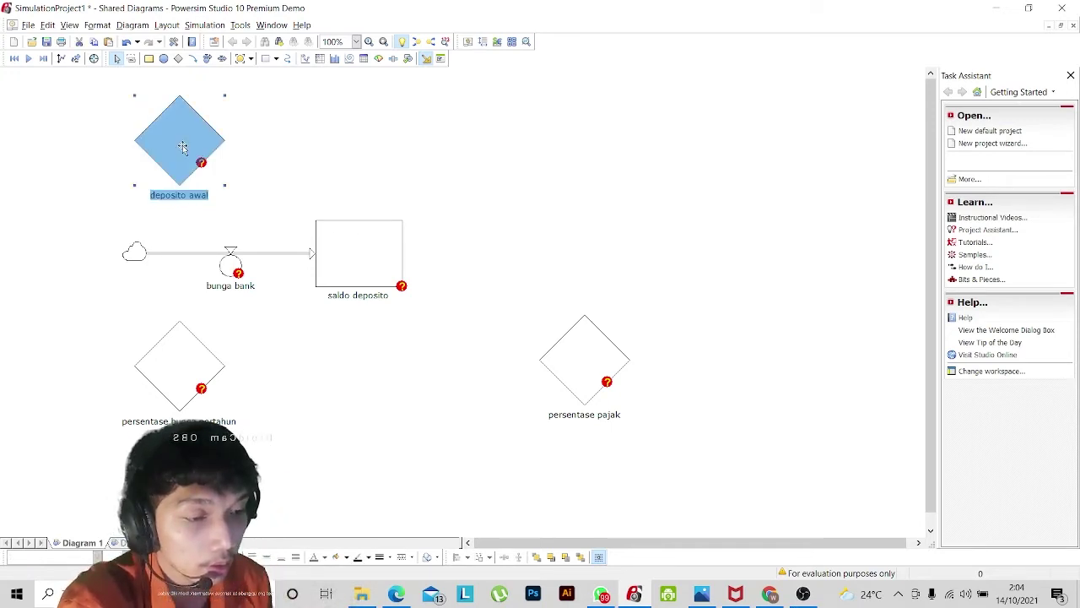
{"action": "double_click", "coordinate": [183, 148]}
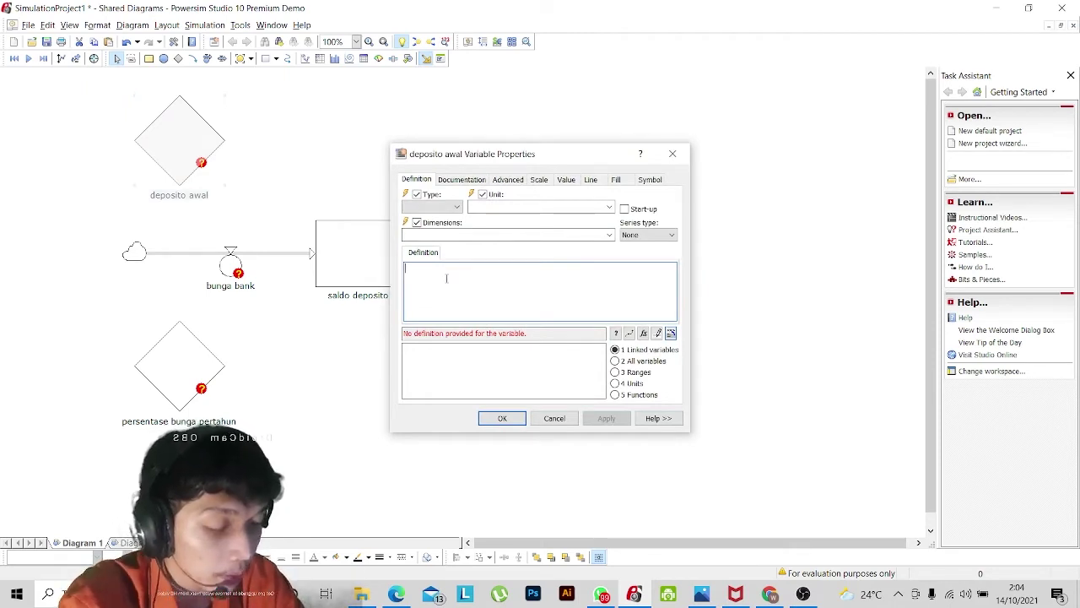
{"action": "type", "text": "30000"}
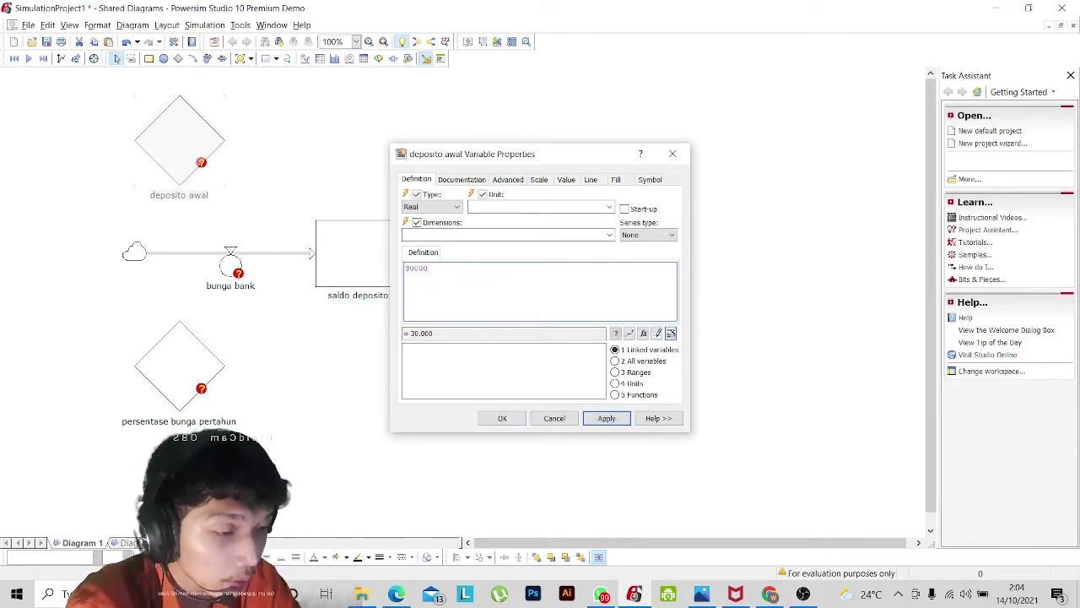
{"action": "type", "text": "0000"}
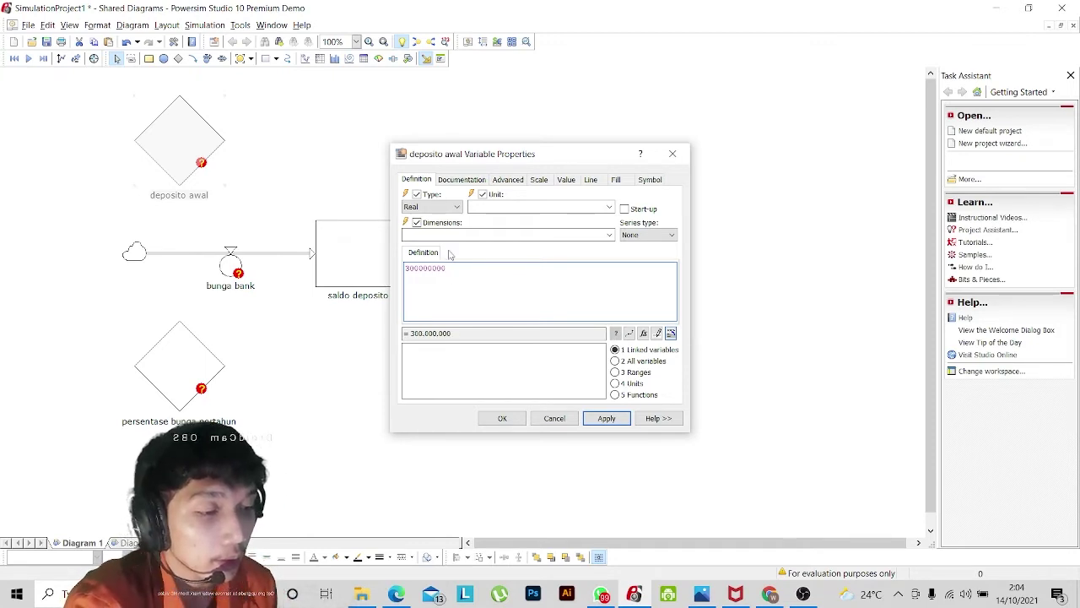
{"action": "left_click", "coordinate": [606, 422]}
{"action": "left_click", "coordinate": [512, 421]}
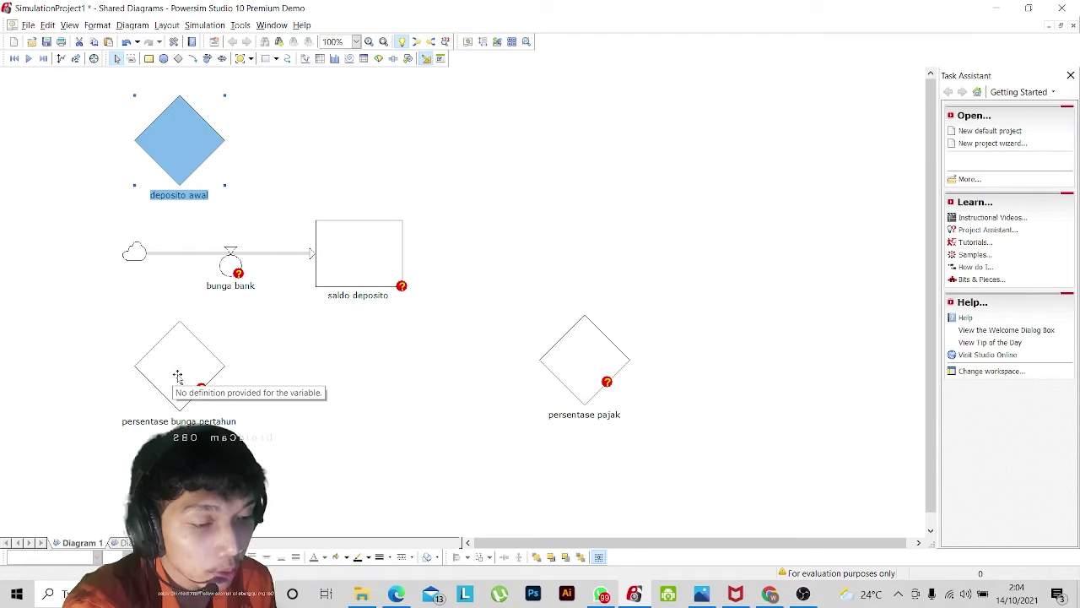
{"action": "double_click", "coordinate": [173, 376]}
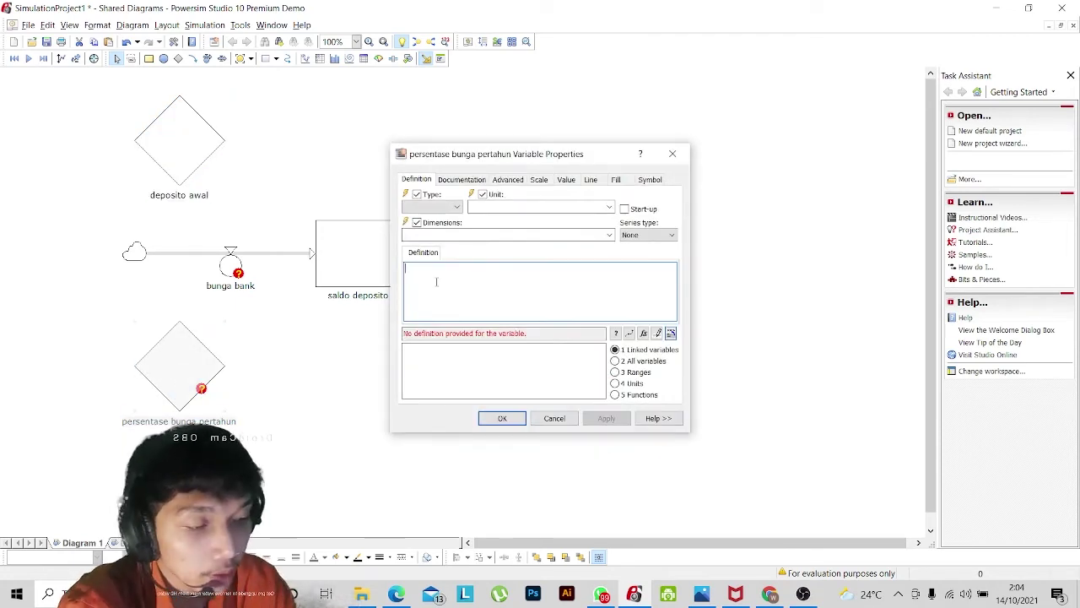
{"action": "left_click", "coordinate": [706, 595]}
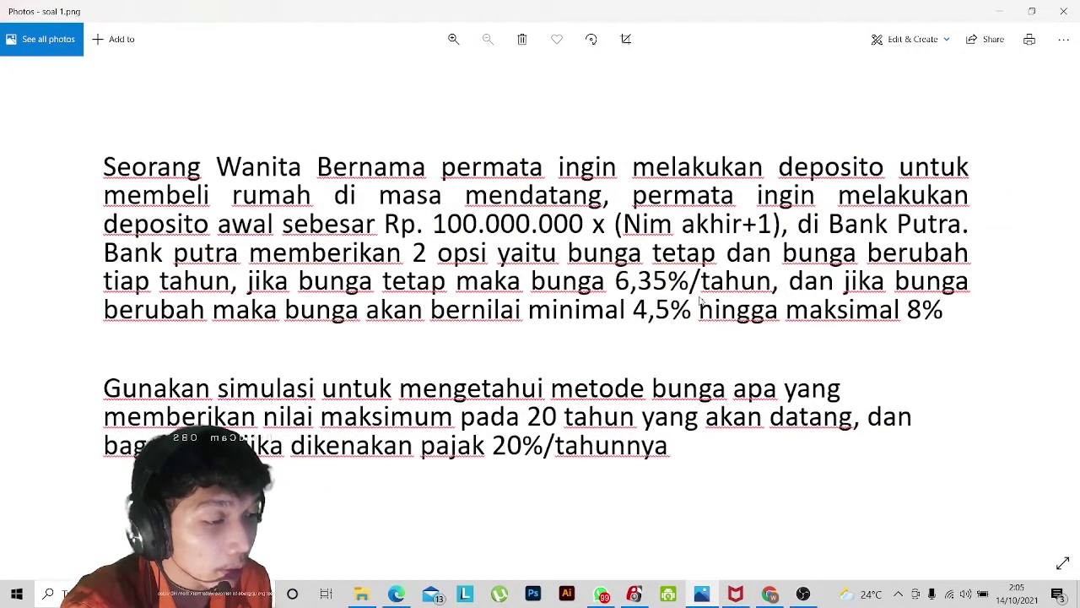
{"action": "left_click", "coordinate": [707, 595]}
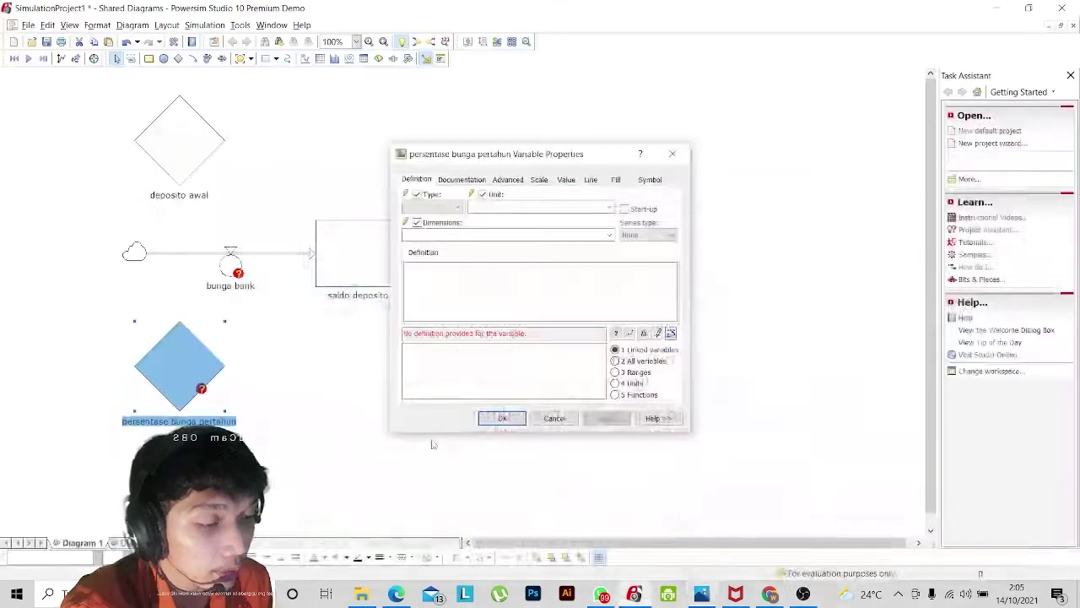
{"action": "left_click", "coordinate": [474, 278]}
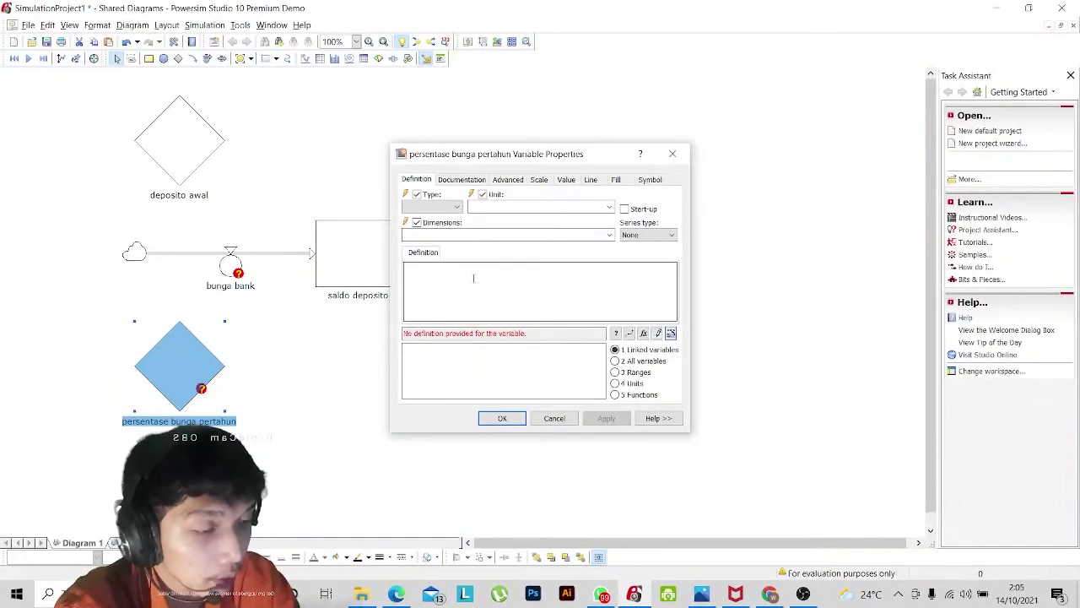
{"action": "type", "text": "0"}
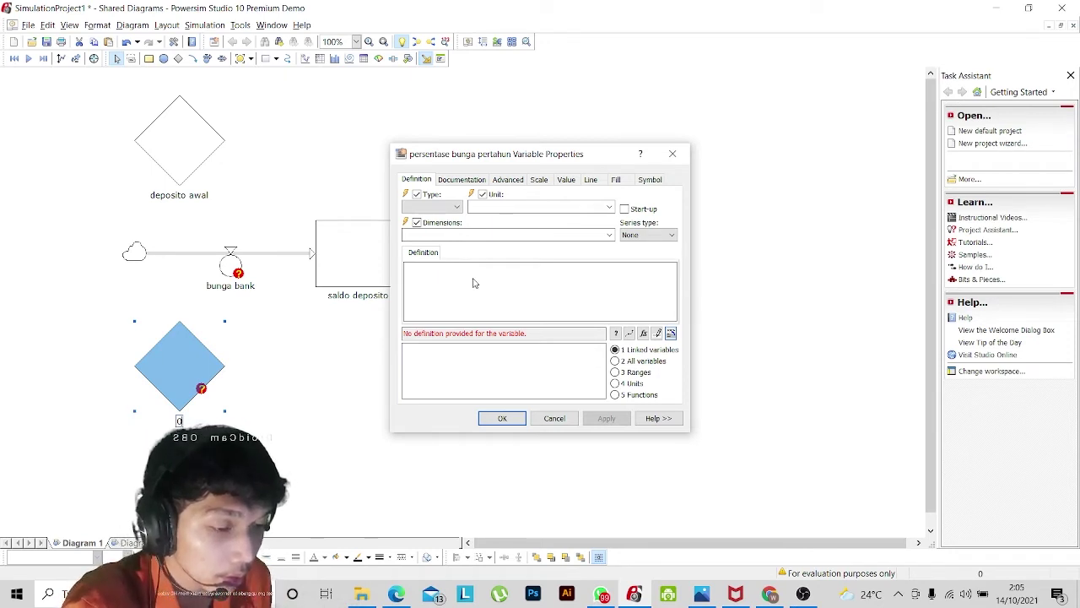
{"action": "key", "text": "Return"}
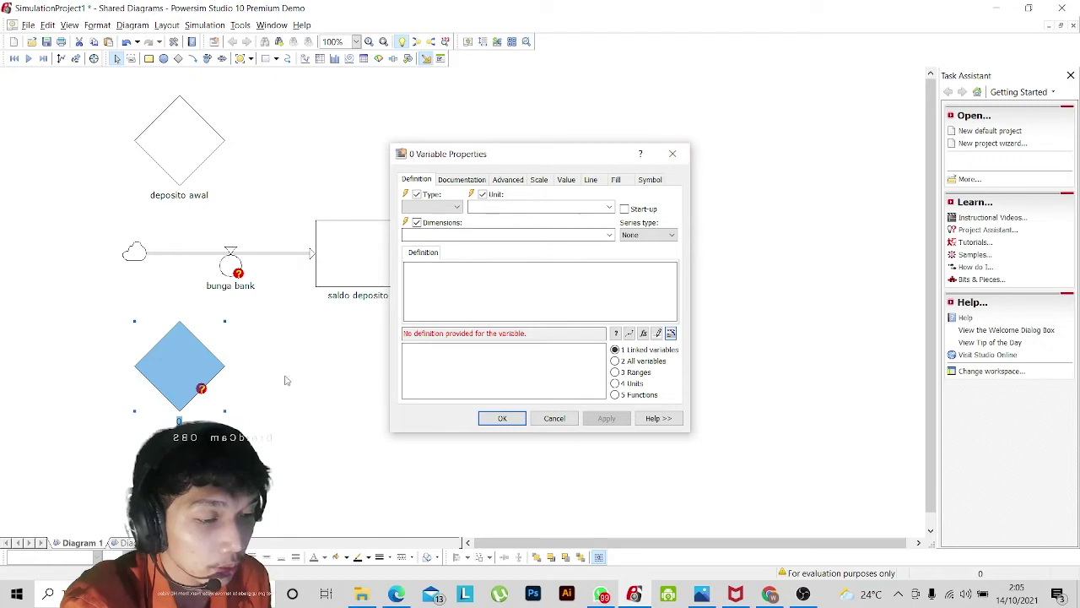
{"action": "left_click", "coordinate": [673, 153]}
Rename the constant labelled "0" as "persentase bunga pertahun", and define its value as 0,0635.
{"action": "left_click", "coordinate": [178, 418]}
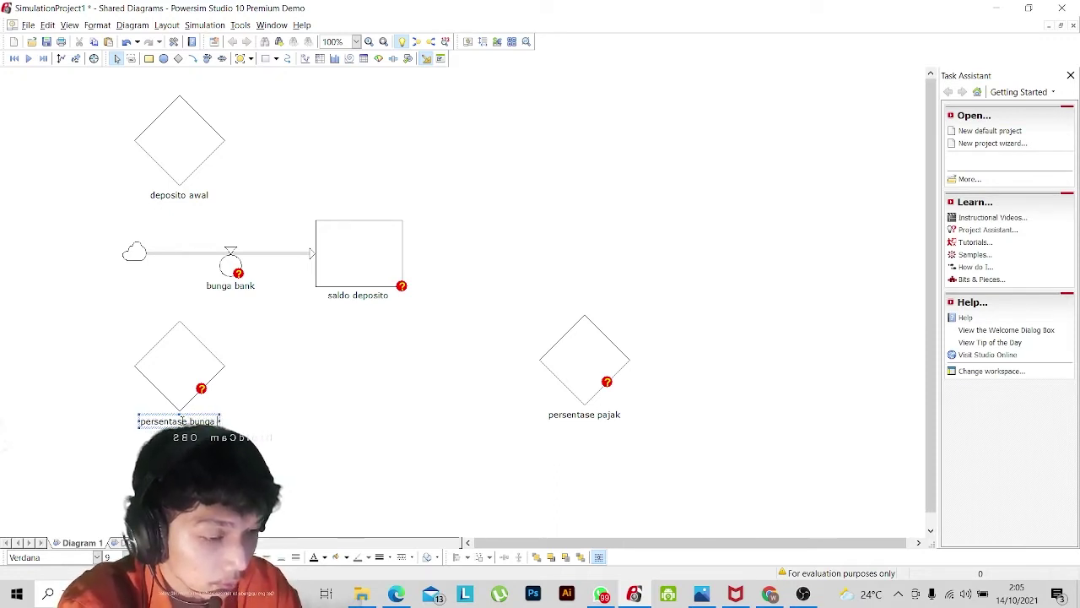
{"action": "type", "text": "rtahun"}
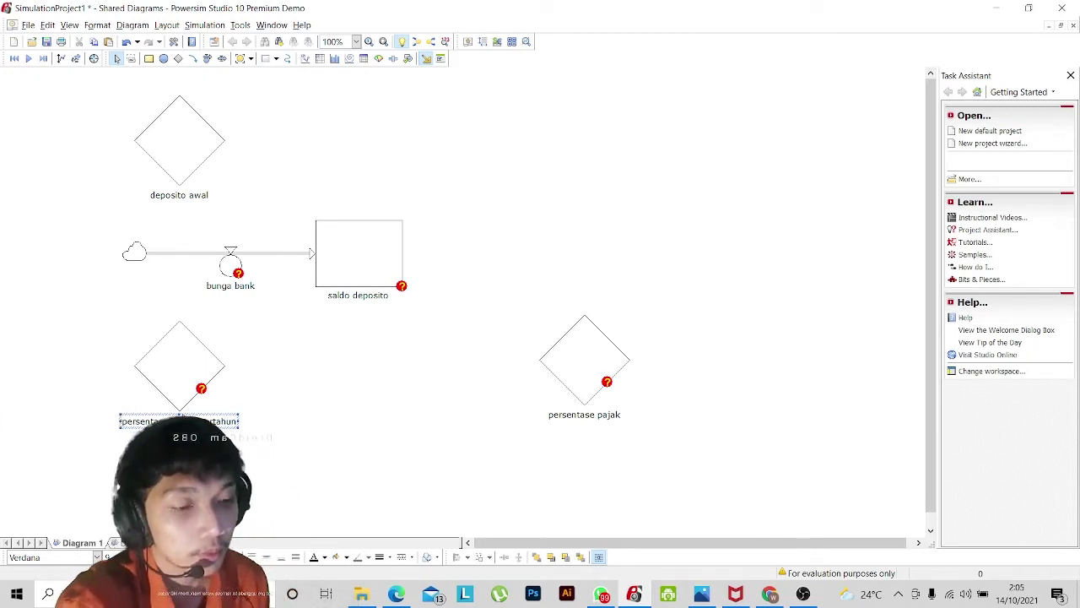
{"action": "left_click", "coordinate": [196, 377]}
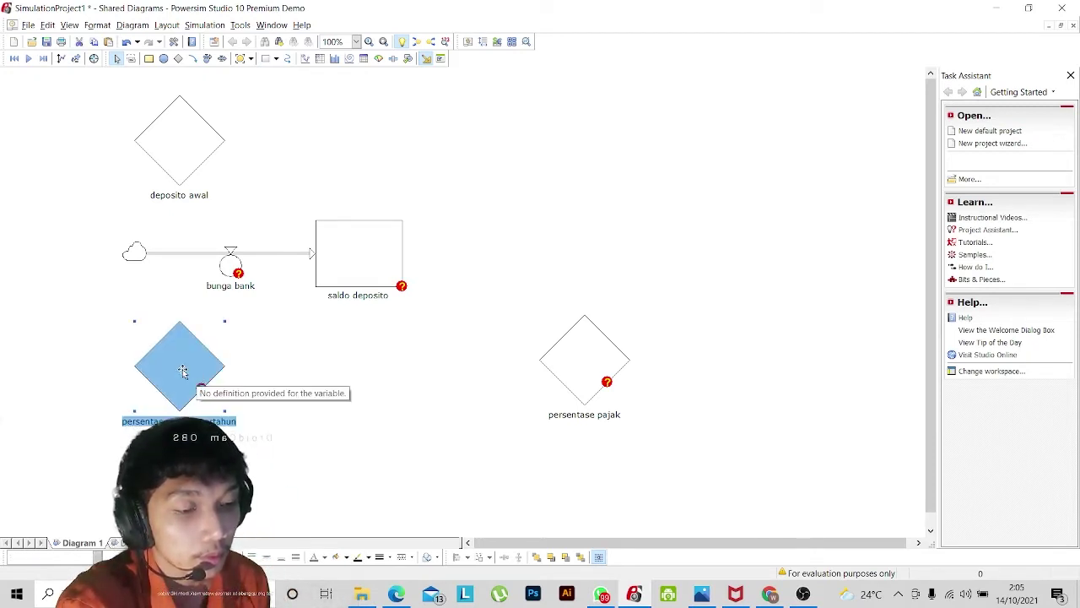
{"action": "double_click", "coordinate": [197, 378]}
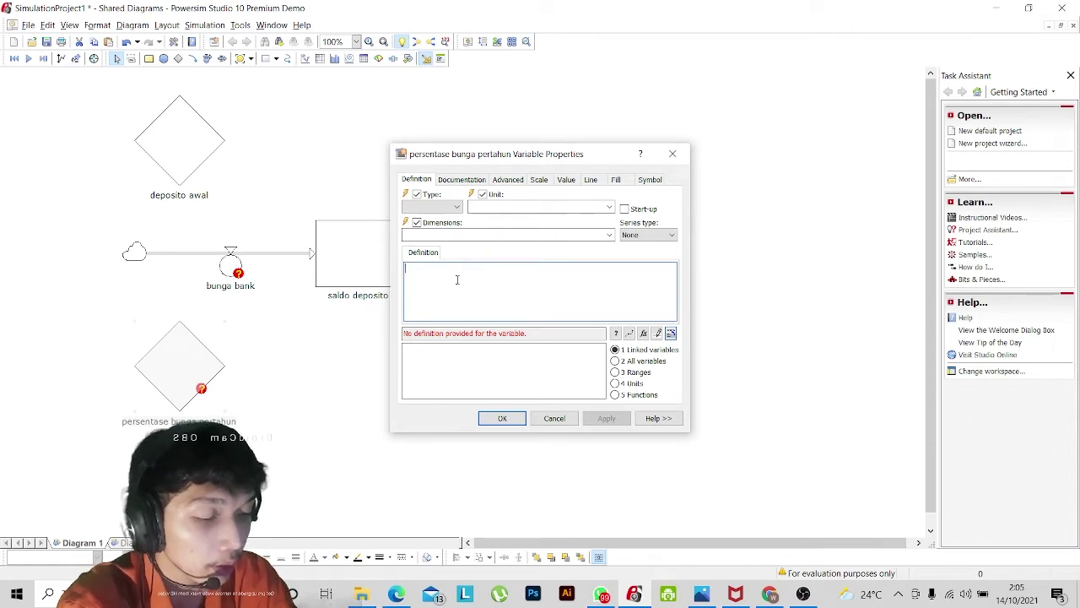
{"action": "type", "text": "0,0635"}
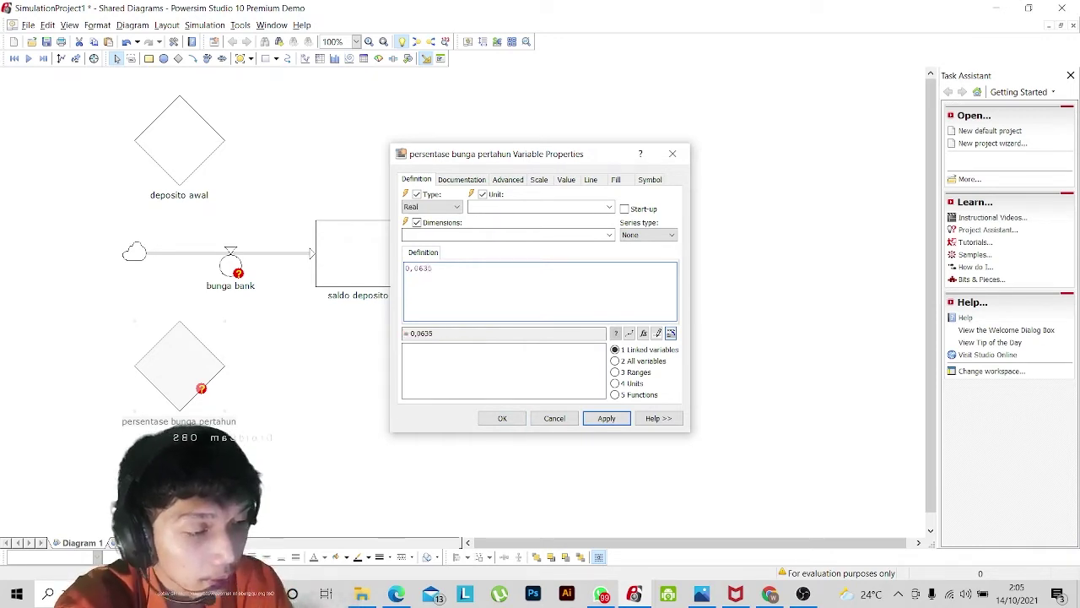
{"action": "left_click", "coordinate": [606, 419]}
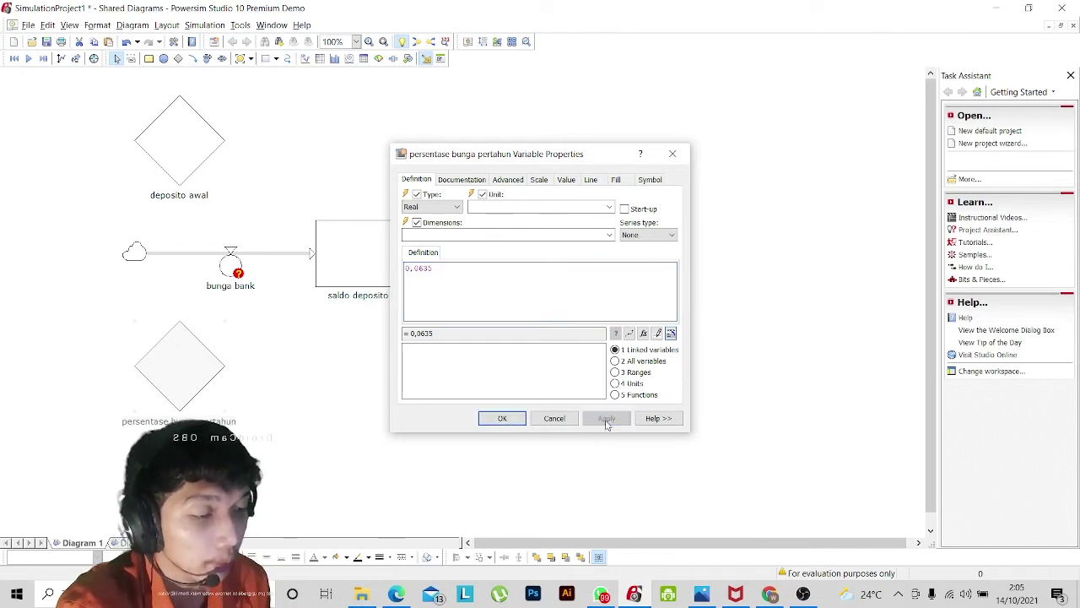
{"action": "left_click", "coordinate": [502, 418]}
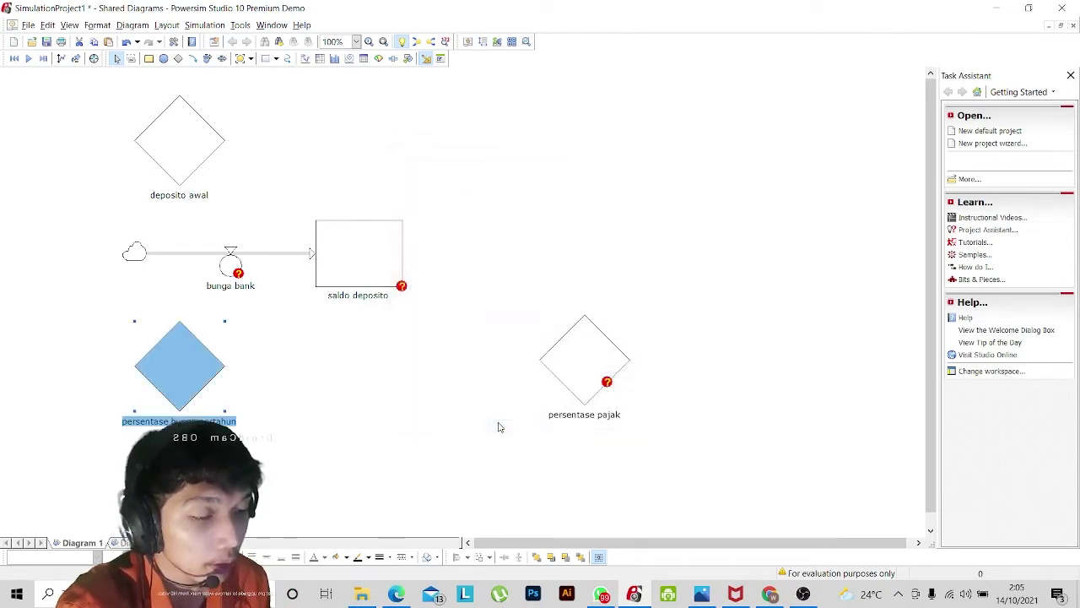
Check the yearly tax rate in soal 1.png, and define the persentase pajak constant as 0,2.
{"action": "left_click", "coordinate": [592, 366]}
{"action": "double_click", "coordinate": [593, 366]}
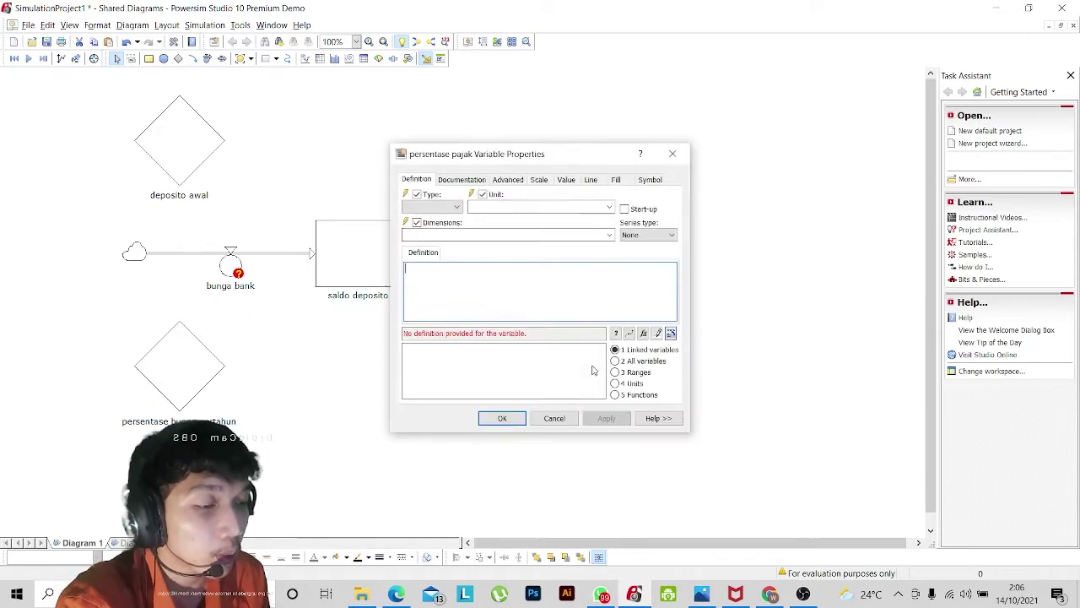
{"action": "left_click", "coordinate": [701, 593]}
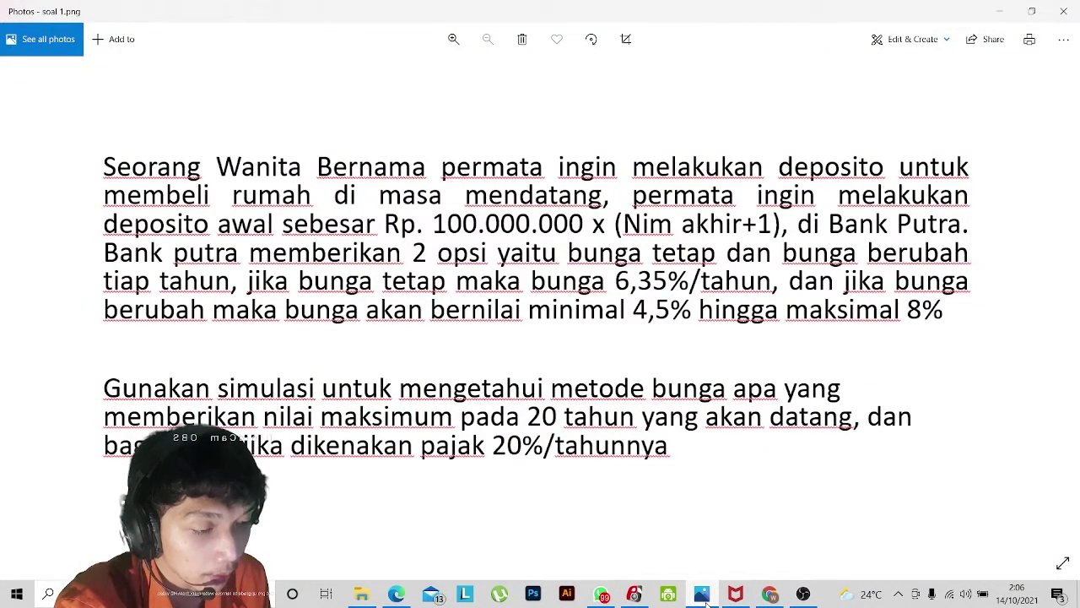
{"action": "left_click", "coordinate": [704, 595]}
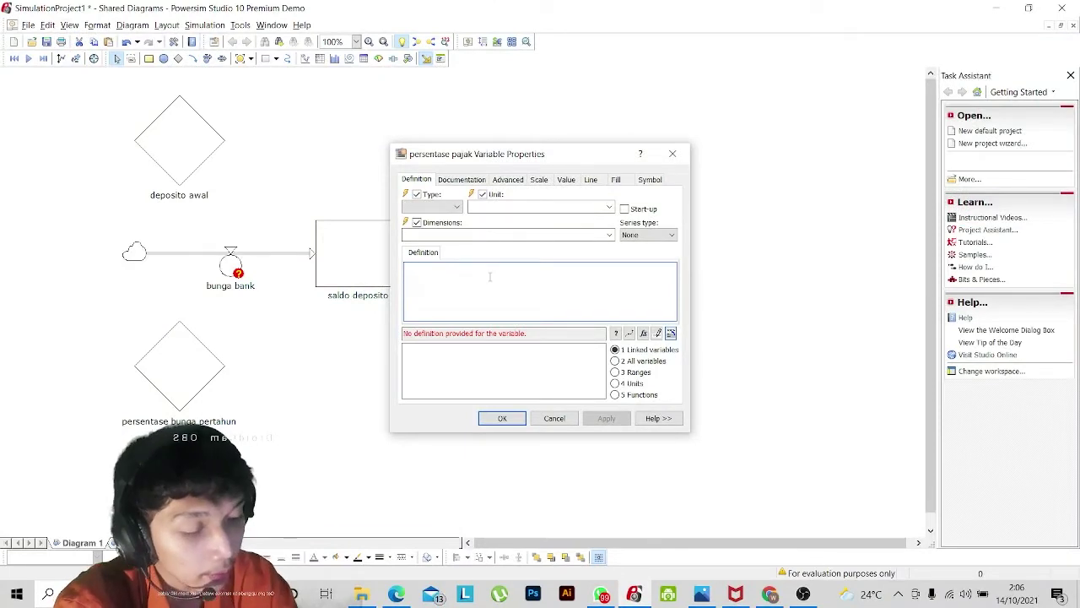
{"action": "type", "text": "0"}
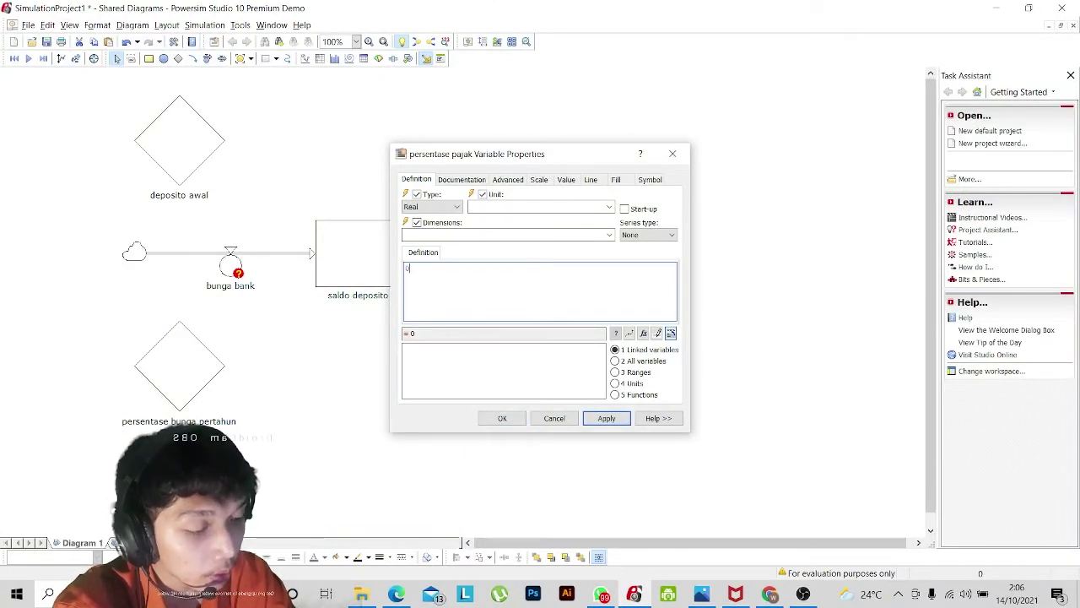
{"action": "type", "text": ",2"}
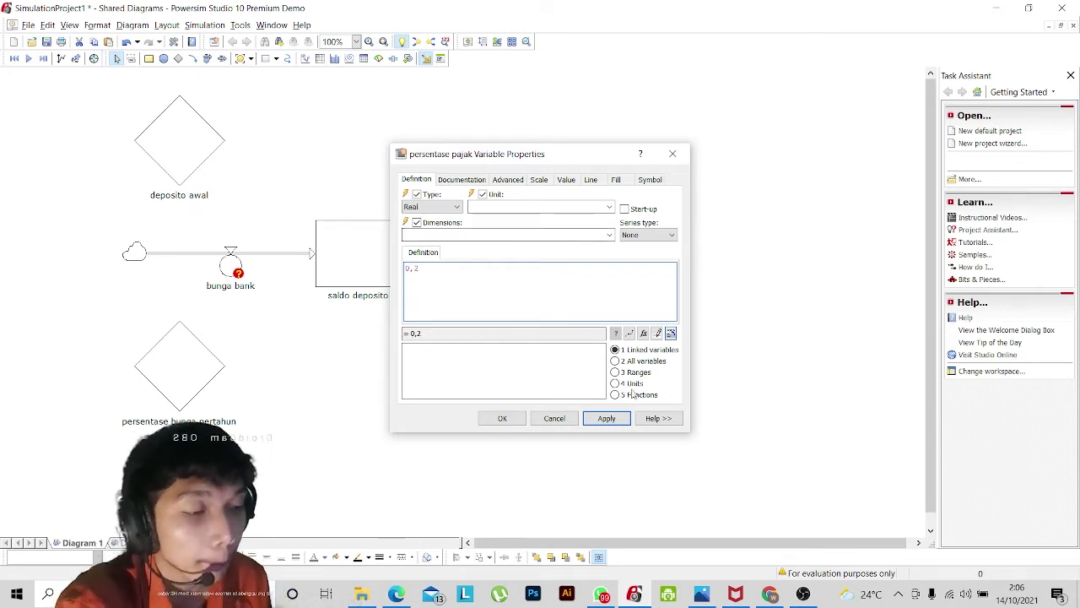
{"action": "left_click", "coordinate": [608, 419]}
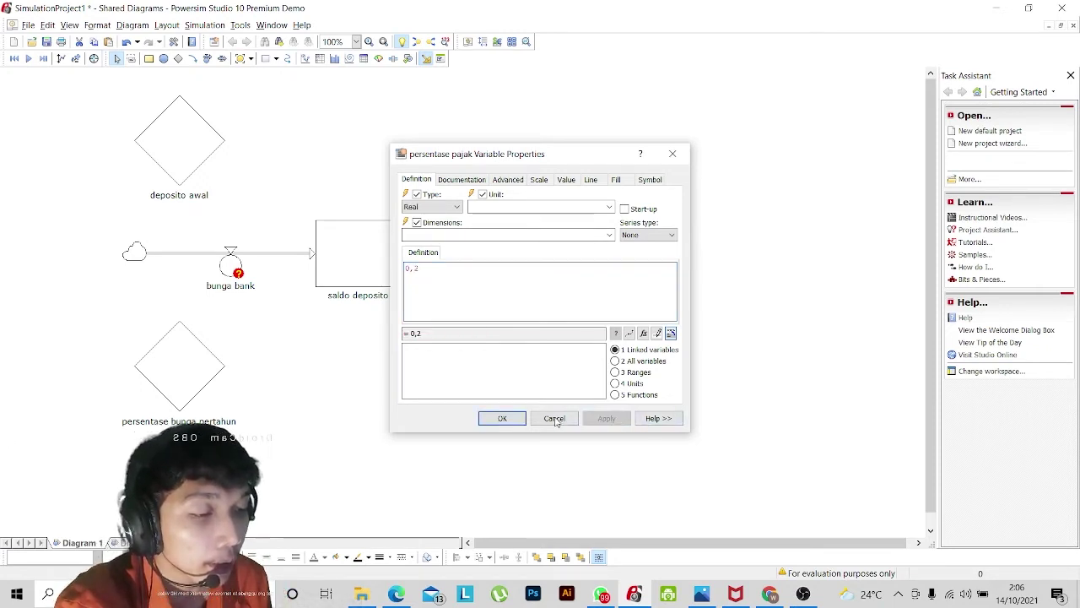
Accept the persentase pajak definition and clear the selection in the diagram.
{"action": "left_click", "coordinate": [498, 422]}
{"action": "left_click", "coordinate": [628, 491]}
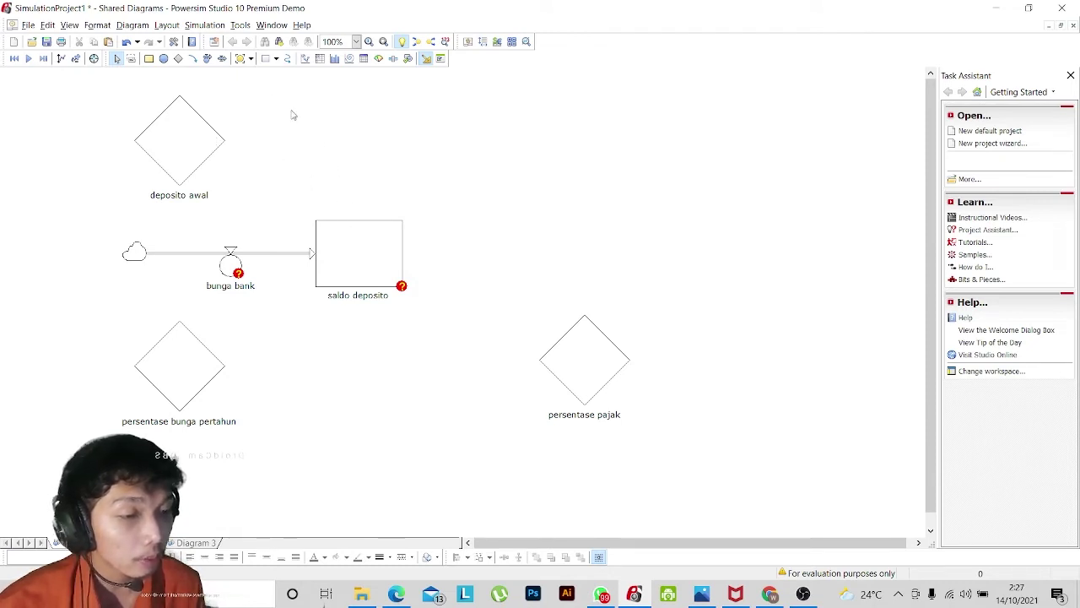
Link the deposito awal constant to the saldo deposito level, and persentase bunga pertahun to the bunga bank rate.
{"action": "left_click", "coordinate": [193, 59]}
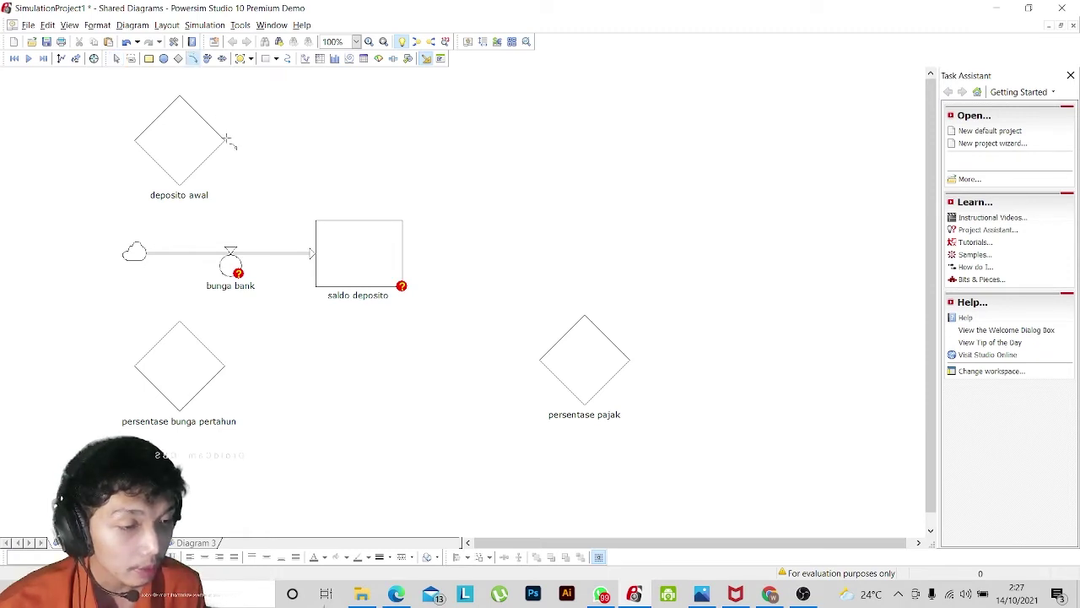
{"action": "left_click", "coordinate": [193, 58]}
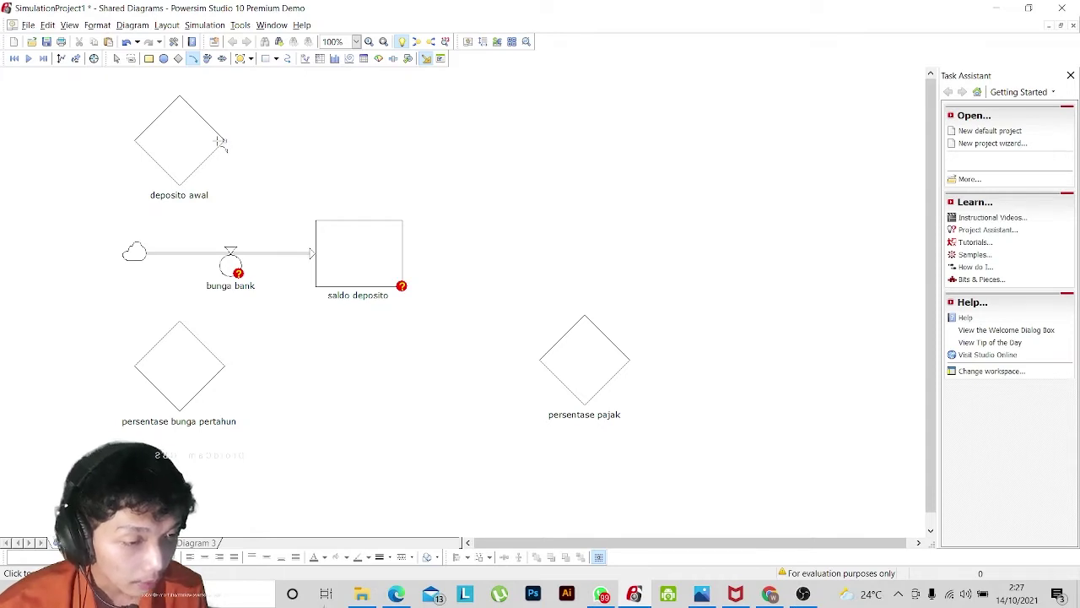
{"action": "left_click_drag", "start_coordinate": [287, 182], "coordinate": [319, 221]}
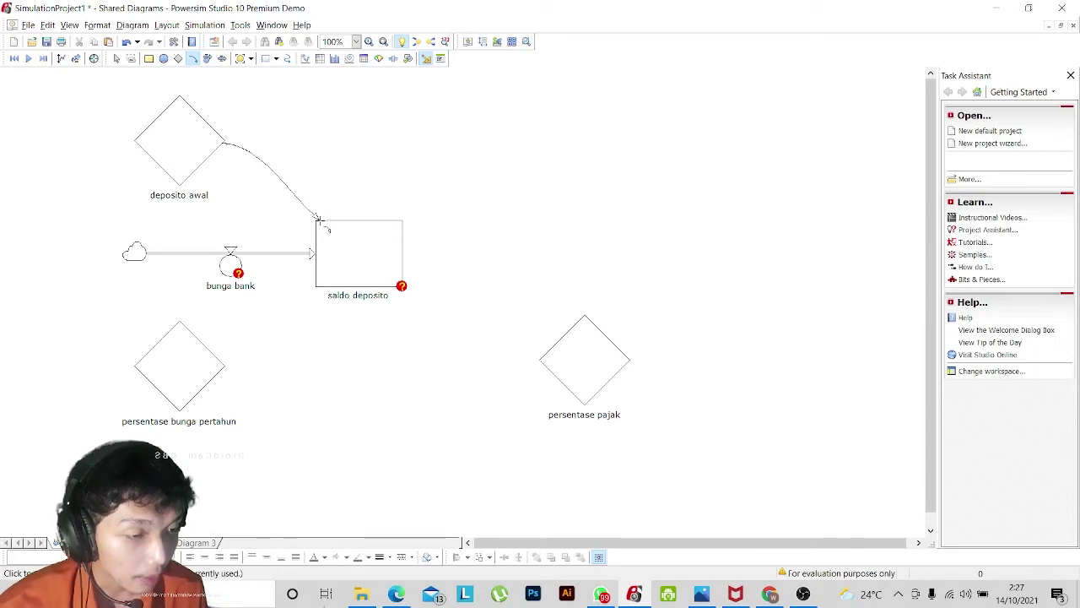
{"action": "left_click", "coordinate": [322, 222]}
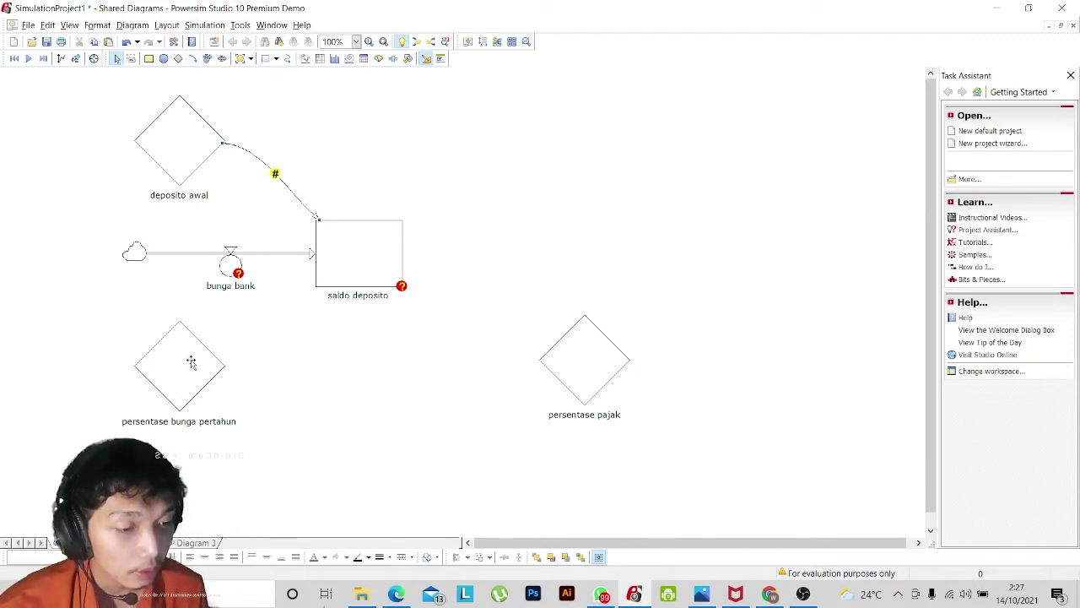
{"action": "mouse_move", "coordinate": [191, 362]}
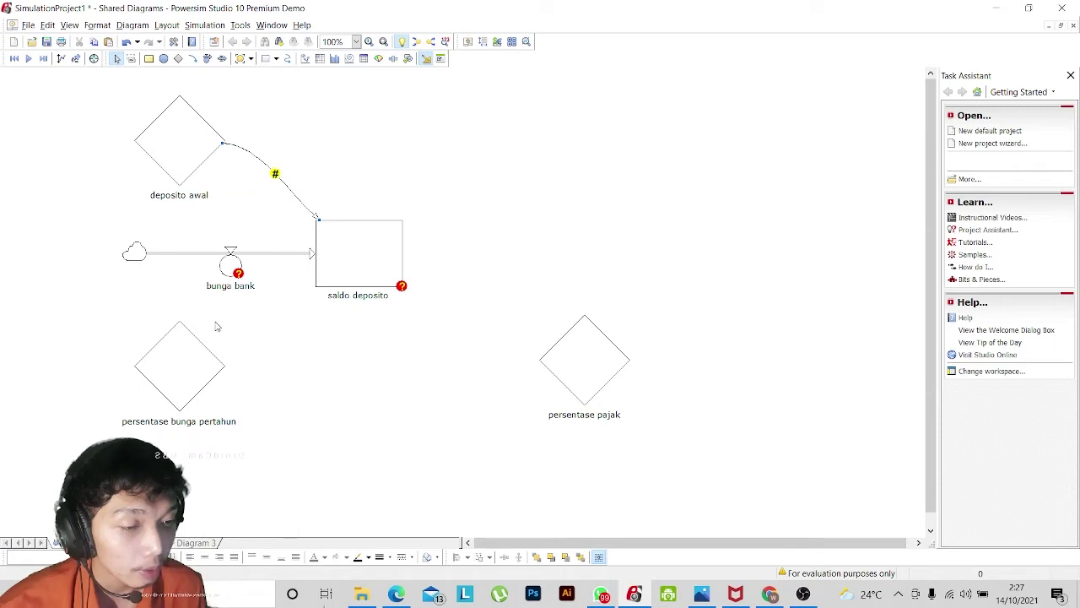
{"action": "left_click", "coordinate": [192, 58]}
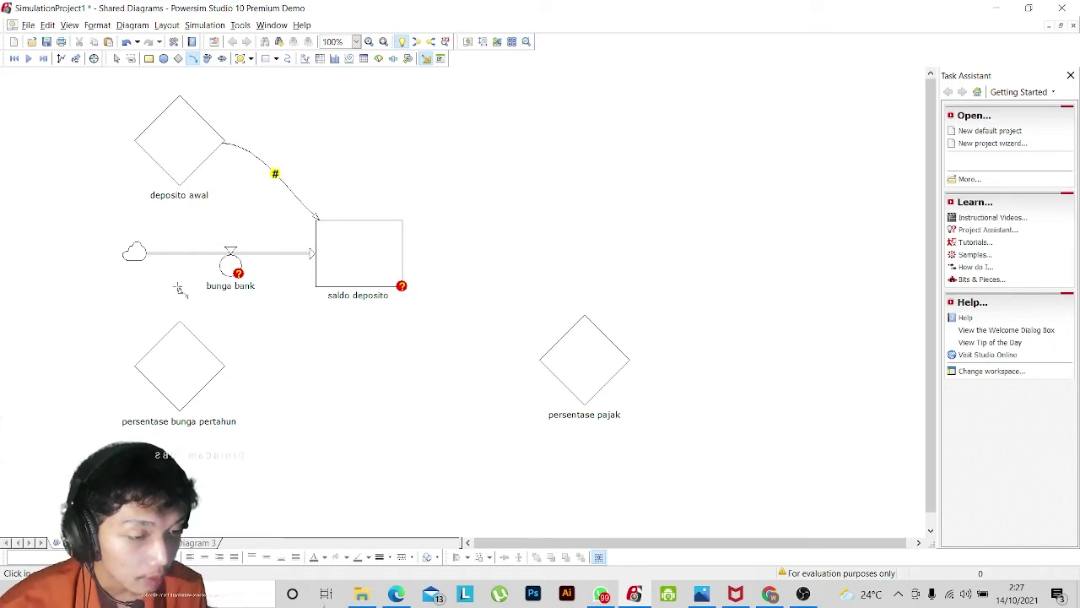
{"action": "left_click", "coordinate": [217, 264]}
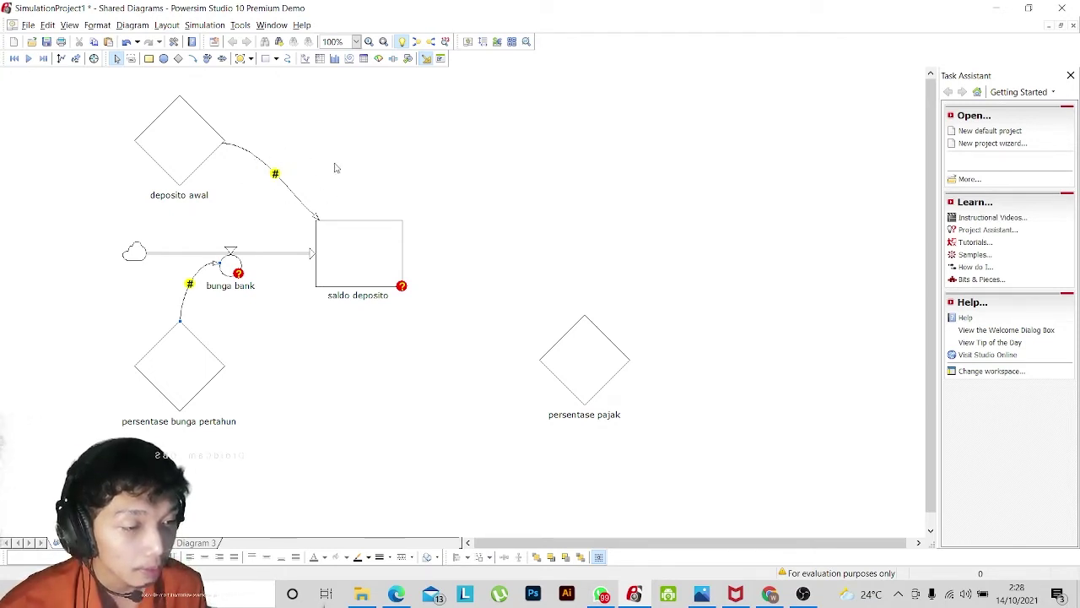
Define the saldo deposito level's initial value as the linked variable 'deposito awal'.
{"action": "double_click", "coordinate": [355, 248]}
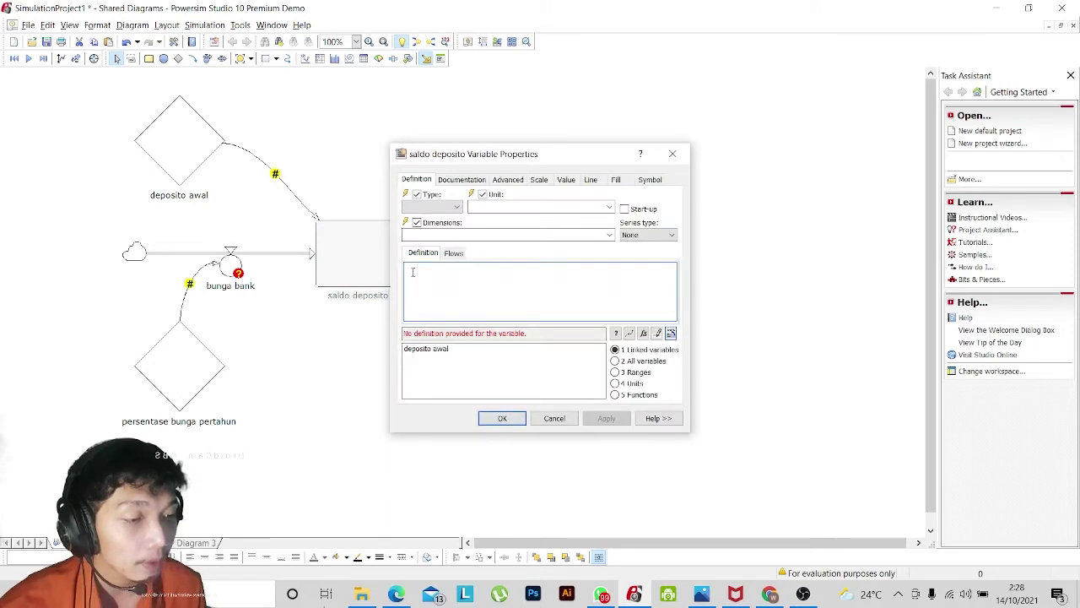
{"action": "double_click", "coordinate": [444, 350]}
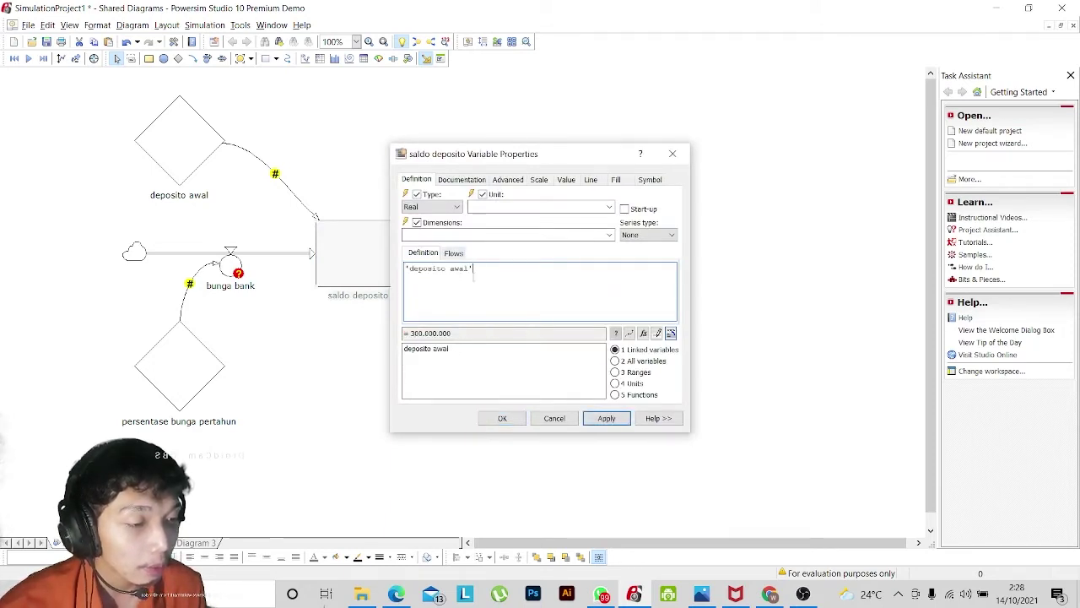
{"action": "left_click", "coordinate": [606, 417]}
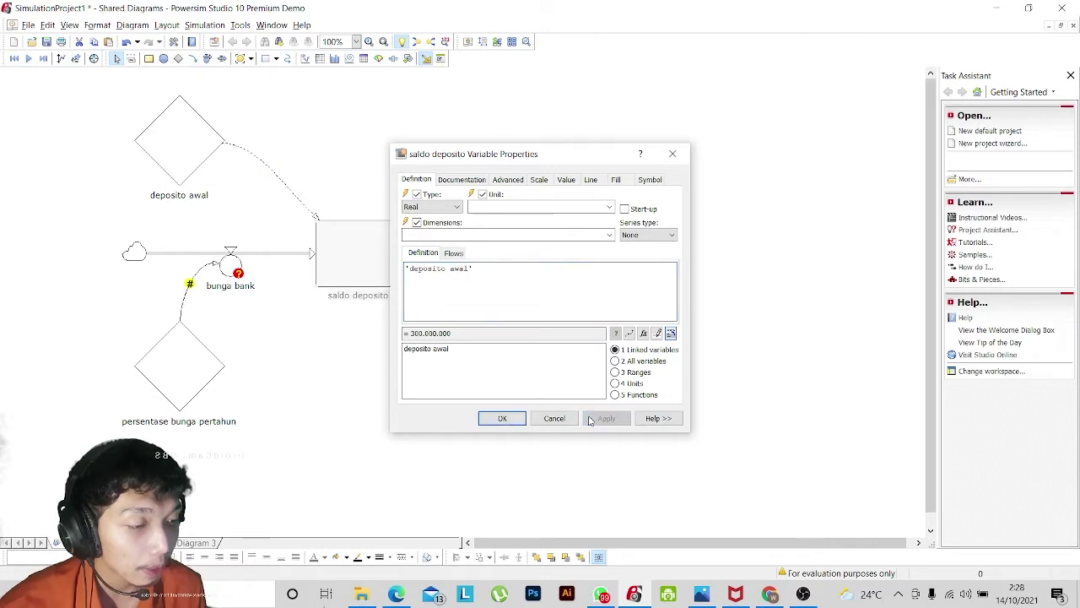
{"action": "left_click", "coordinate": [502, 417]}
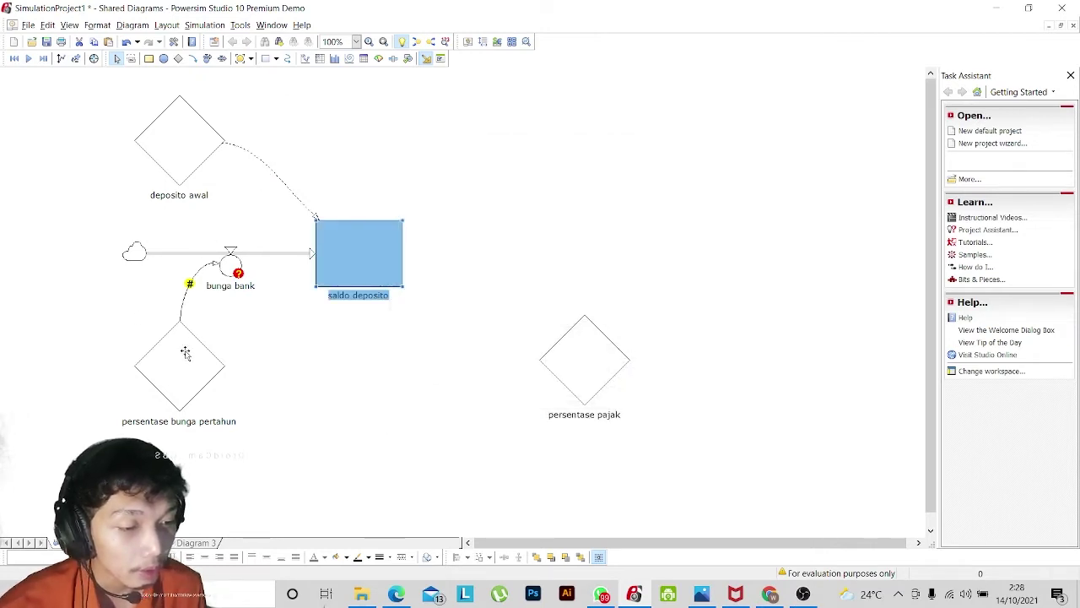
Define the bunga bank rate as the linked variable 'persentase bunga pertahun', and clear the selection.
{"action": "mouse_move", "coordinate": [186, 353]}
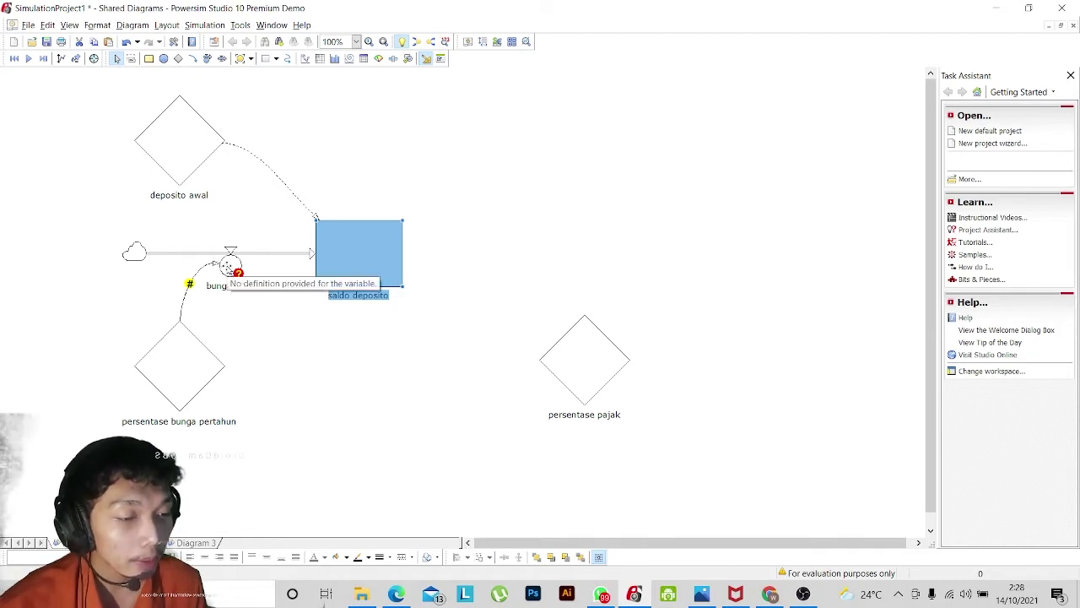
{"action": "double_click", "coordinate": [225, 269]}
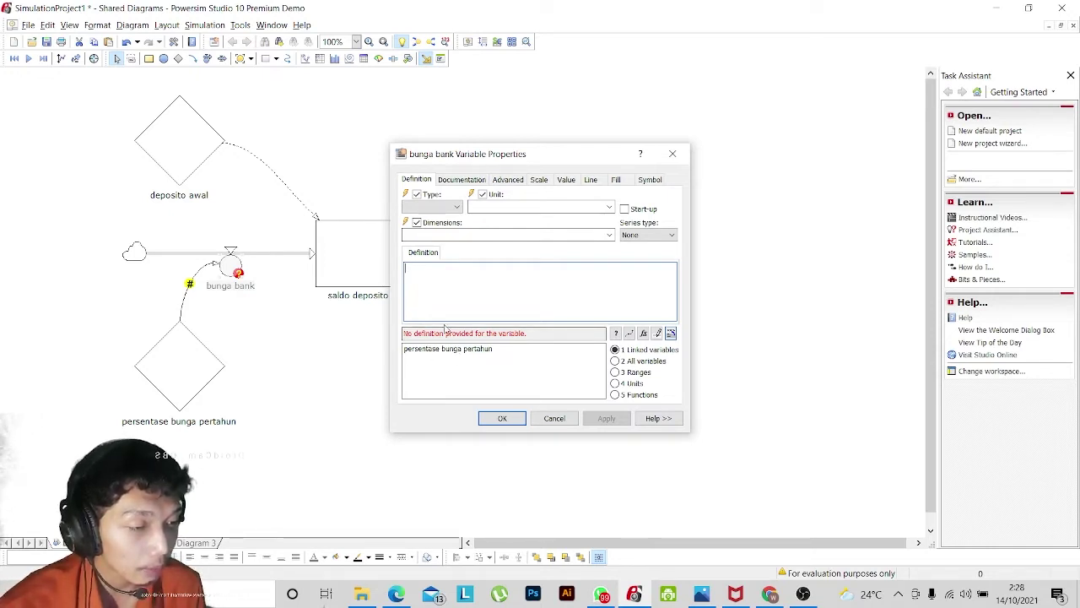
{"action": "double_click", "coordinate": [426, 353]}
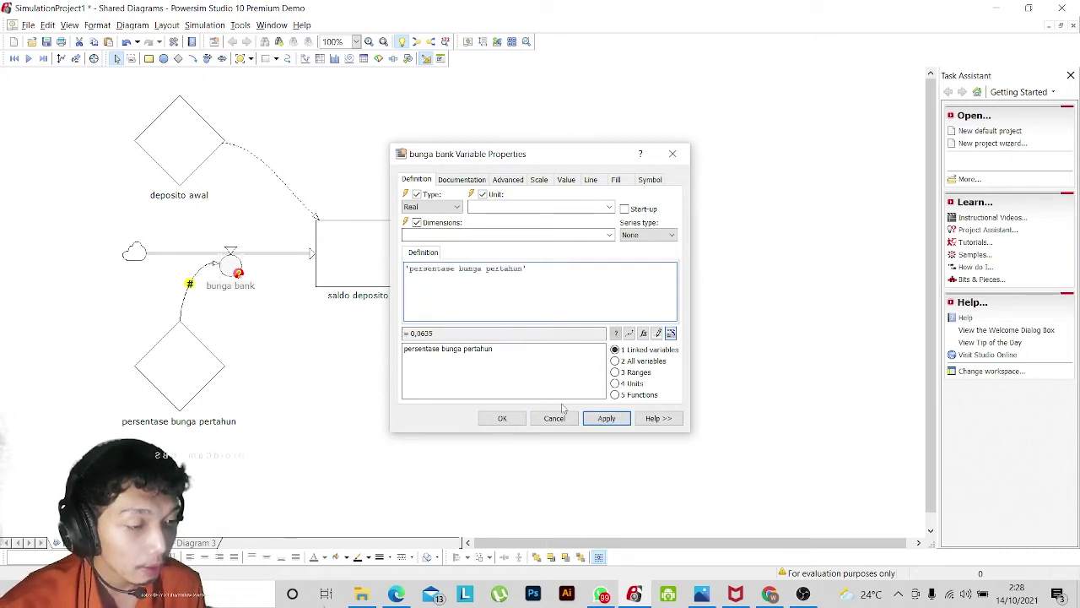
{"action": "left_click", "coordinate": [606, 418]}
{"action": "left_click", "coordinate": [507, 417]}
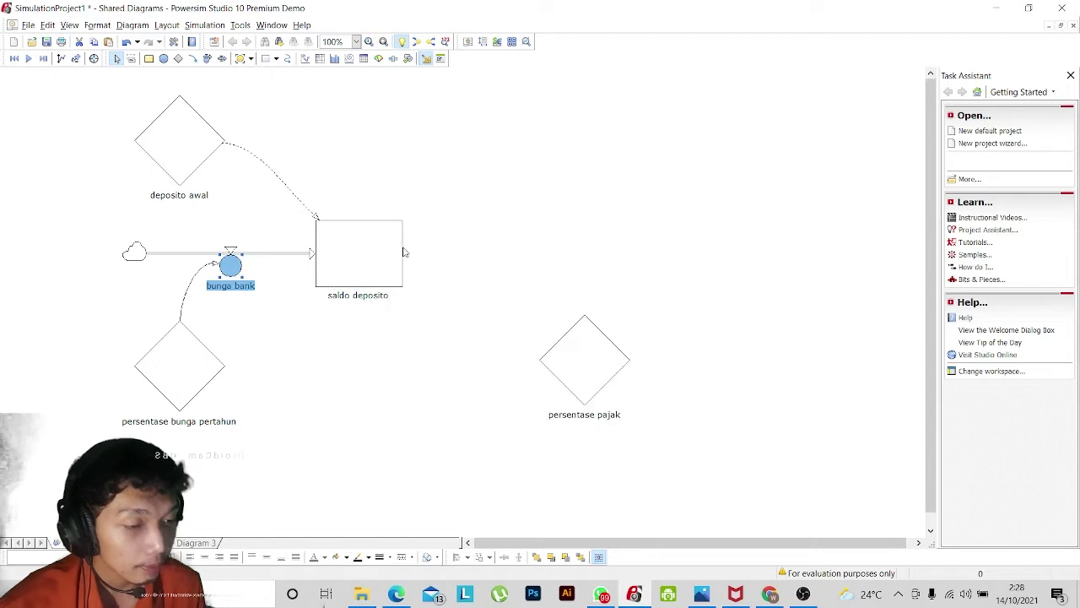
{"action": "left_click", "coordinate": [436, 249]}
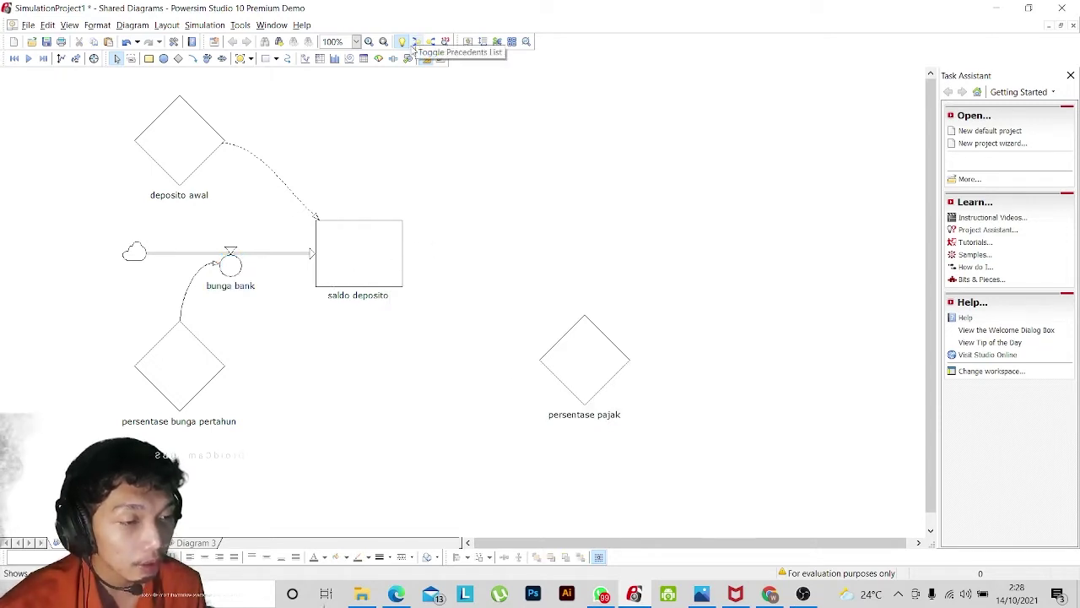
Add an outflow with a rate from saldo deposito to a cloud, and name the rate "pajak".
{"action": "left_click", "coordinate": [206, 59]}
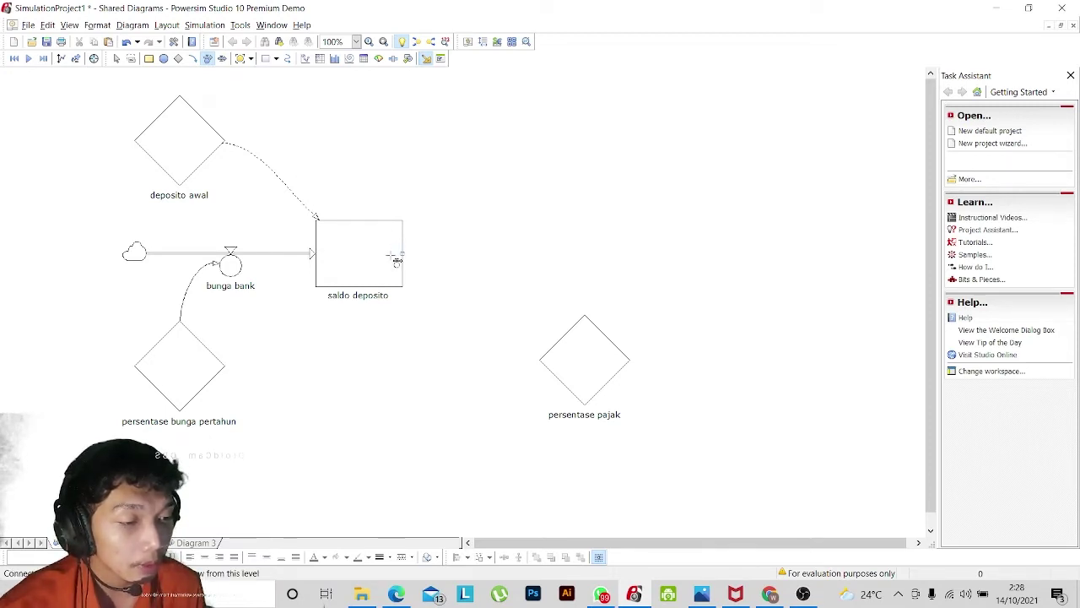
{"action": "left_click_drag", "start_coordinate": [396, 260], "coordinate": [650, 252]}
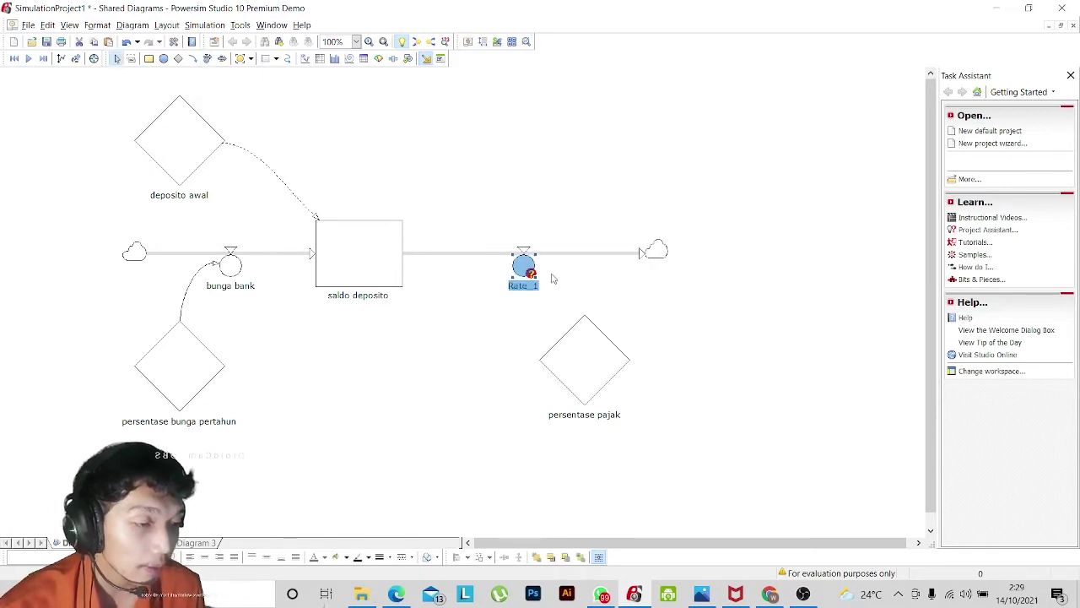
{"action": "left_click", "coordinate": [524, 285]}
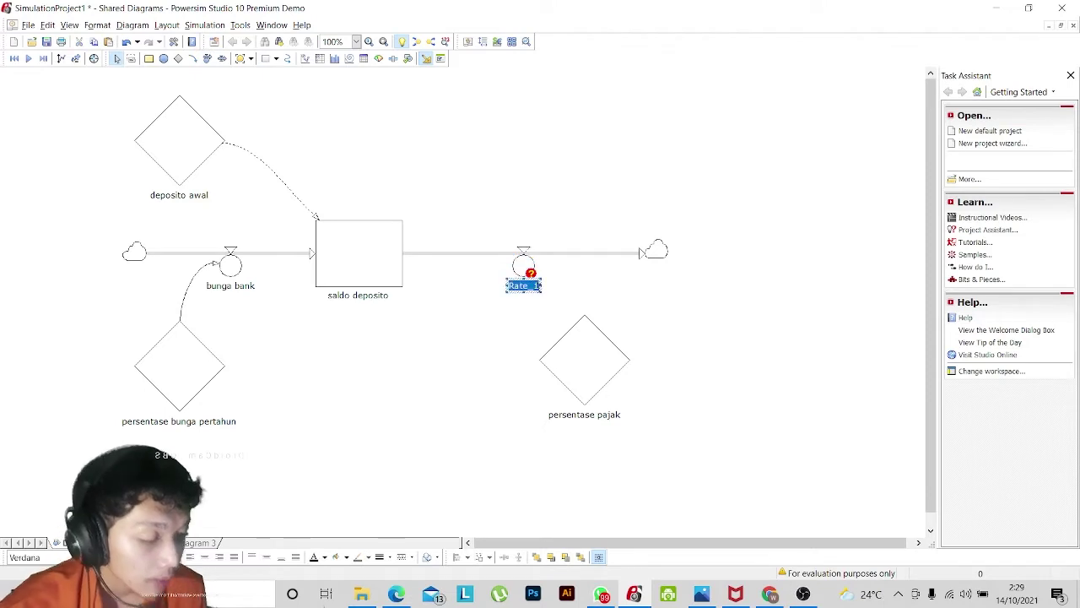
{"action": "key", "text": "BackSpace"}
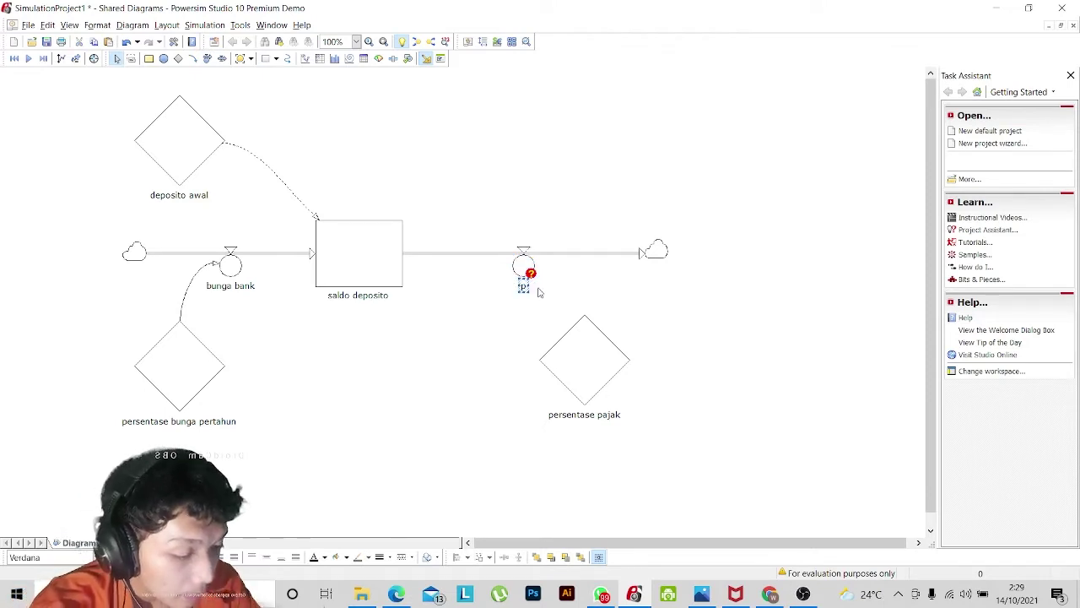
{"action": "type", "text": "pajak"}
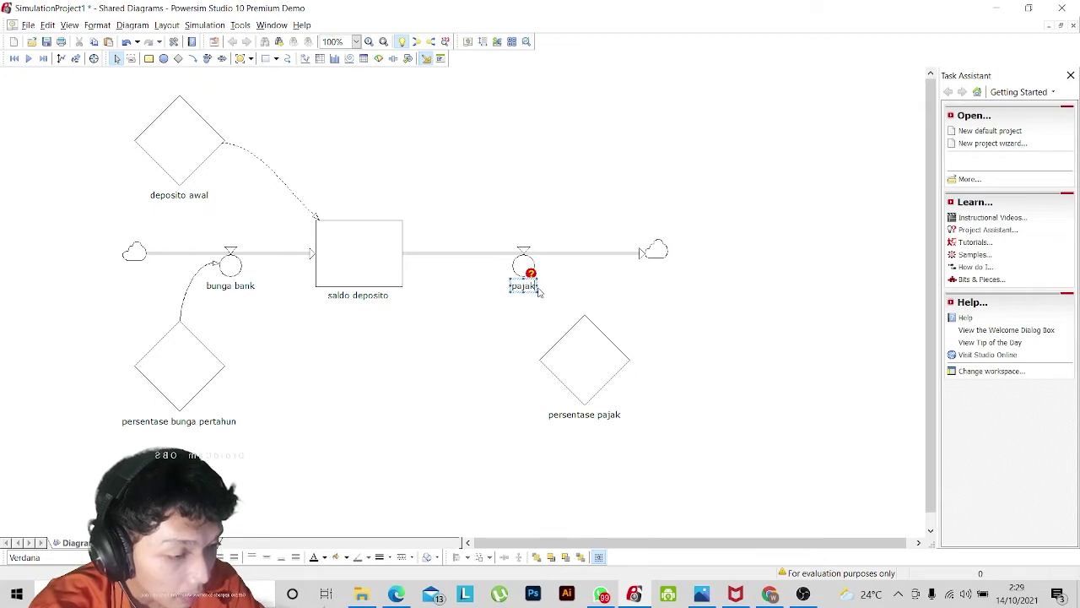
{"action": "left_click", "coordinate": [569, 282]}
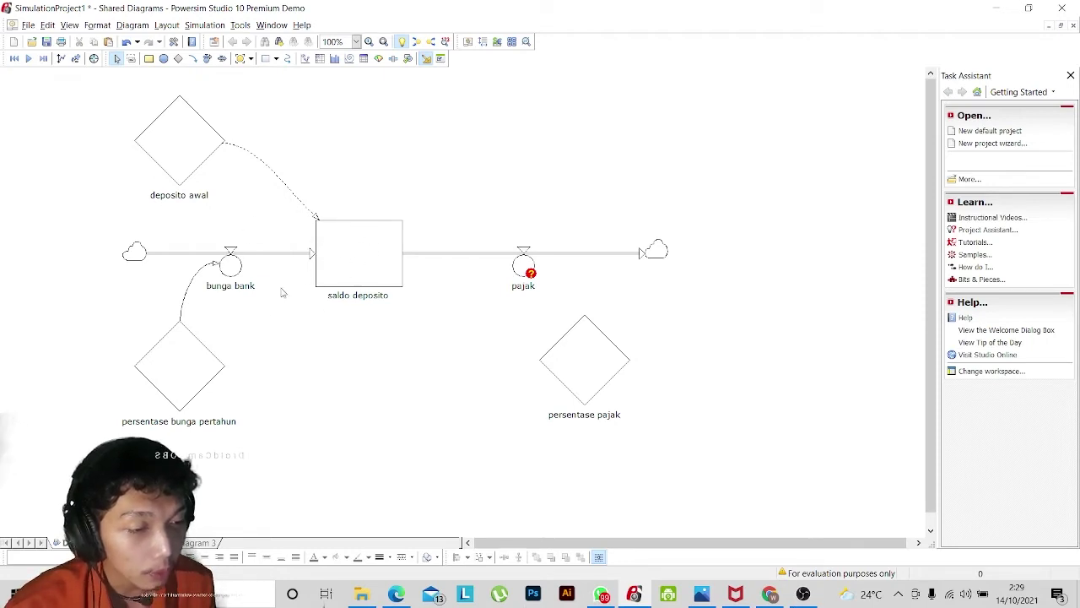
Link the saldo deposito level back to the bunga bank rate.
{"action": "left_click", "coordinate": [194, 59]}
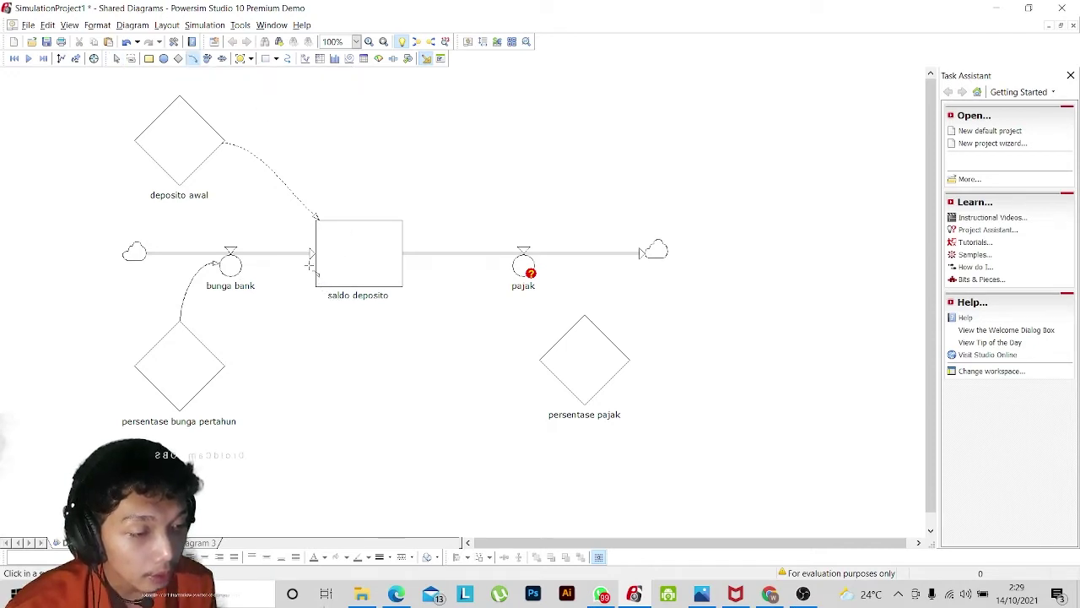
{"action": "left_click_drag", "start_coordinate": [315, 267], "coordinate": [242, 267]}
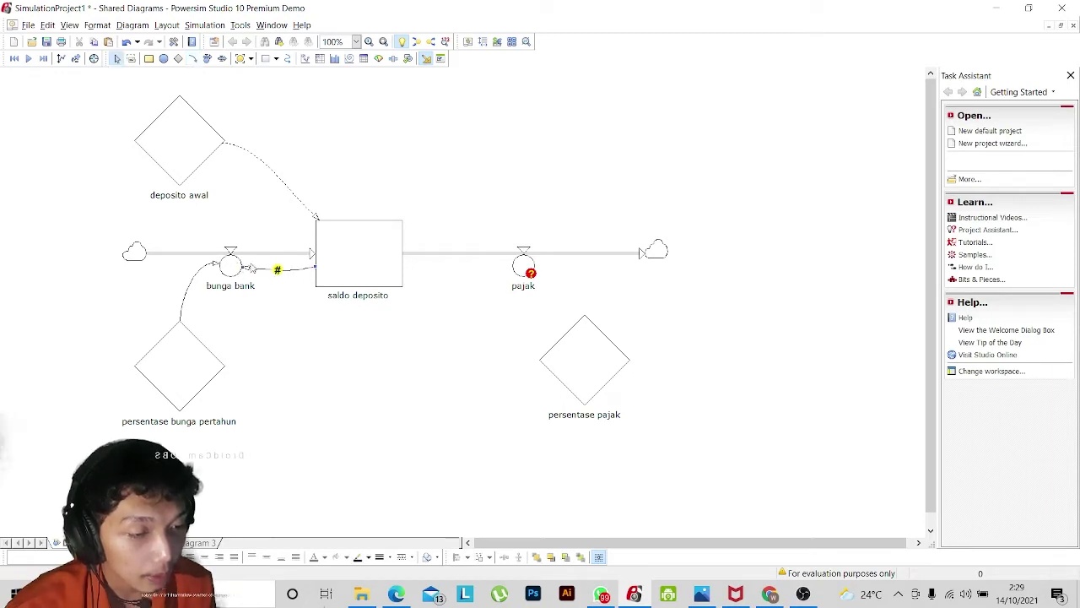
{"action": "left_click", "coordinate": [236, 268]}
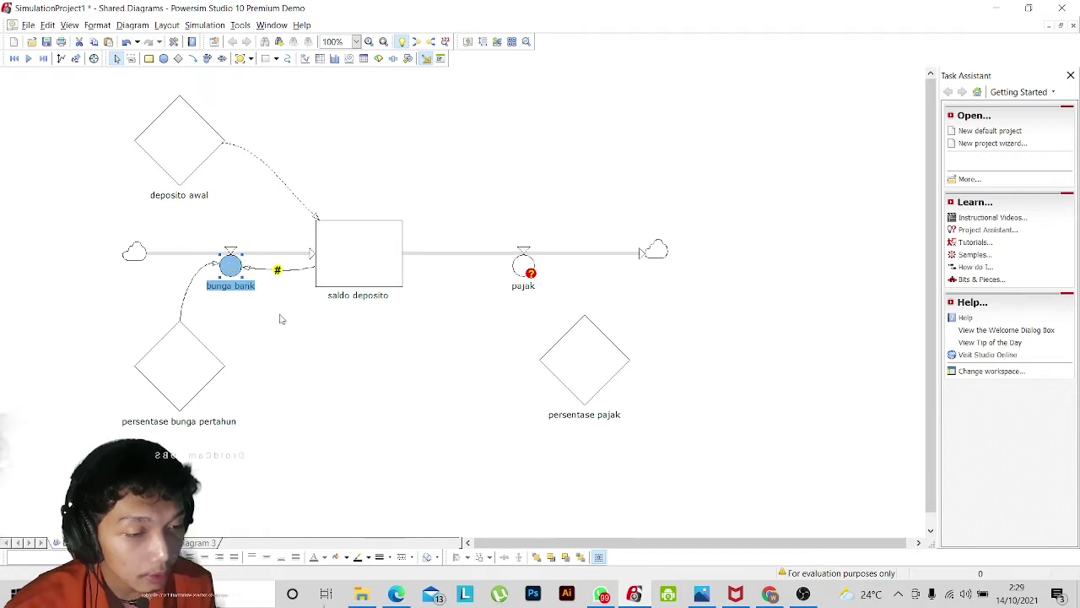
Extend the bunga bank definition to 'persentase bunga pertahun'*'saldo deposito' and accept it.
{"action": "double_click", "coordinate": [230, 268]}
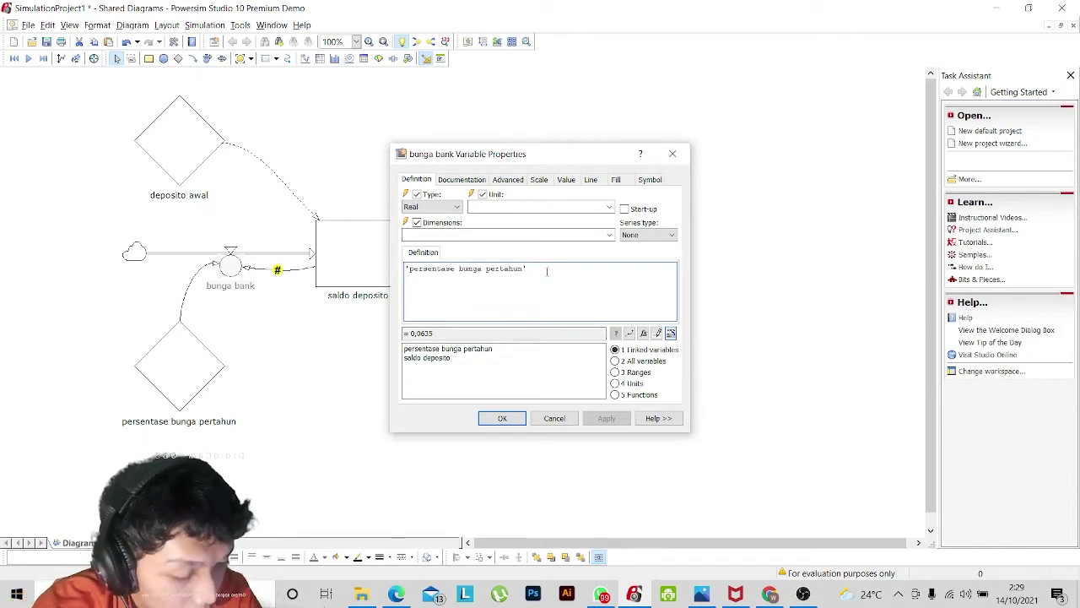
{"action": "type", "text": "*"}
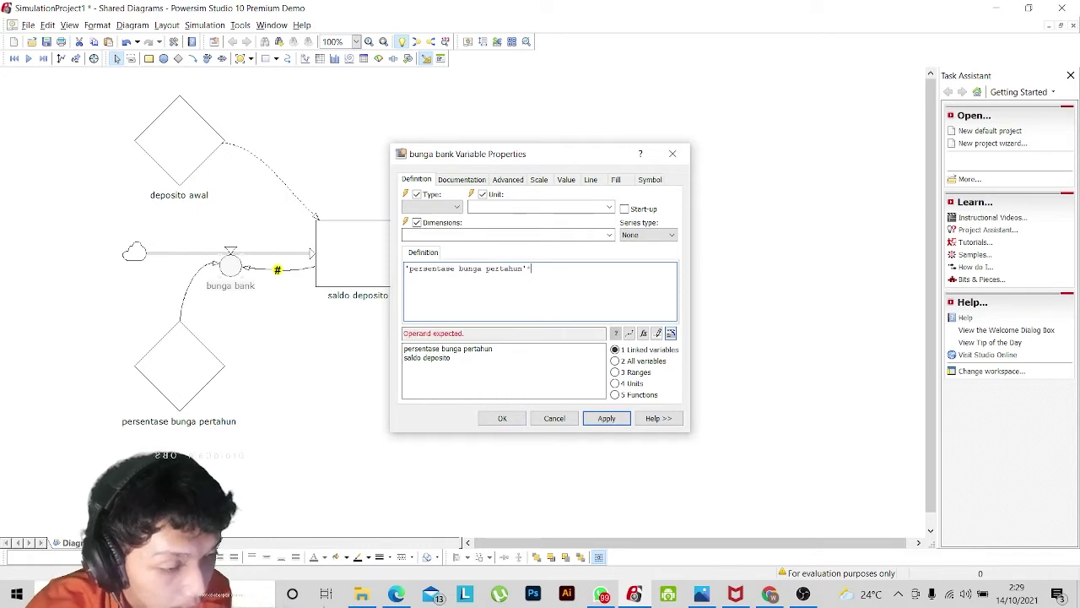
{"action": "double_click", "coordinate": [430, 358]}
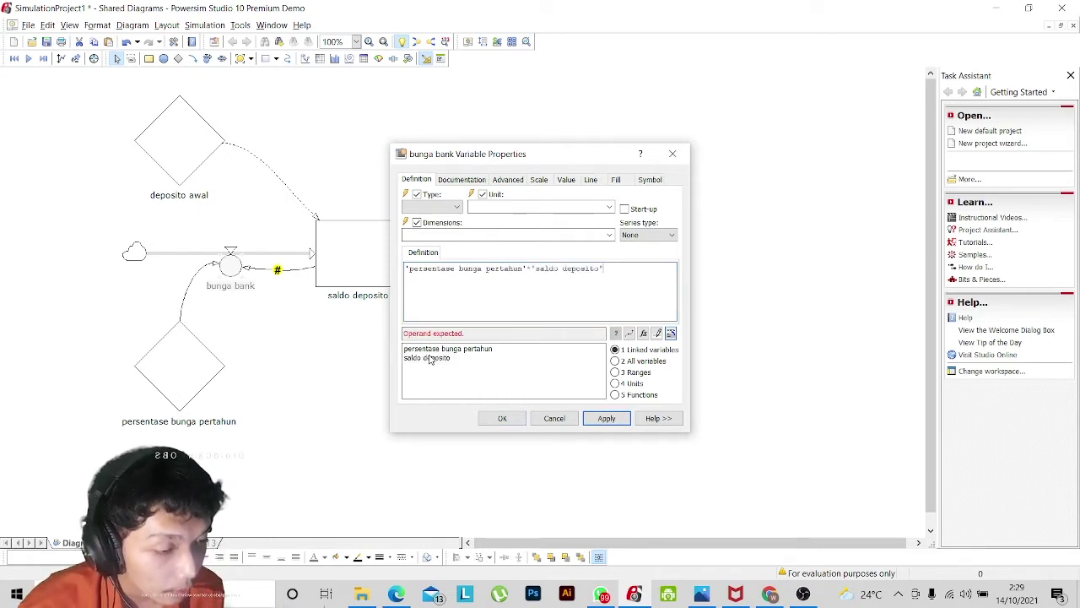
{"action": "left_click", "coordinate": [606, 420]}
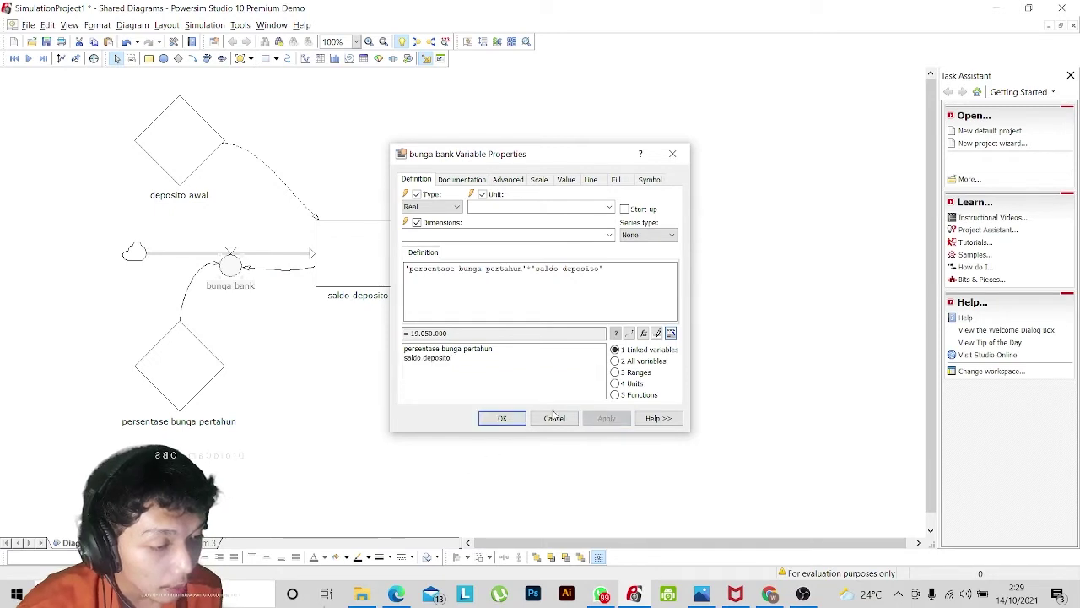
{"action": "left_click", "coordinate": [502, 418]}
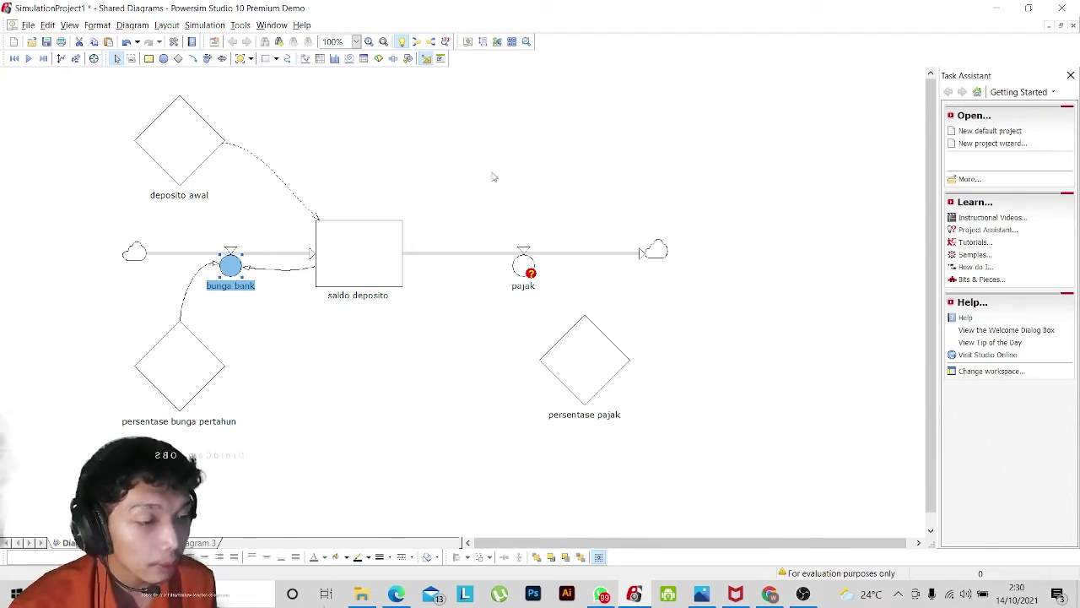
Link the persentase pajak constant to the pajak rate.
{"action": "left_click", "coordinate": [194, 58]}
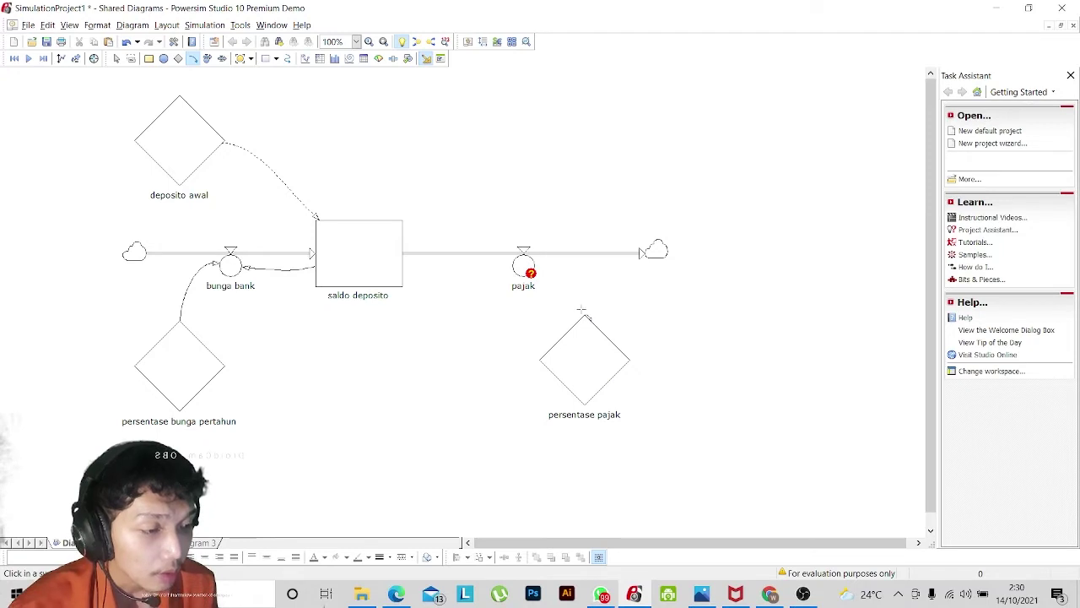
{"action": "mouse_move", "coordinate": [584, 313]}
{"action": "left_mouse_down"}
{"action": "mouse_move", "coordinate": [547, 263]}
{"action": "mouse_move", "coordinate": [537, 268]}
{"action": "left_mouse_up"}
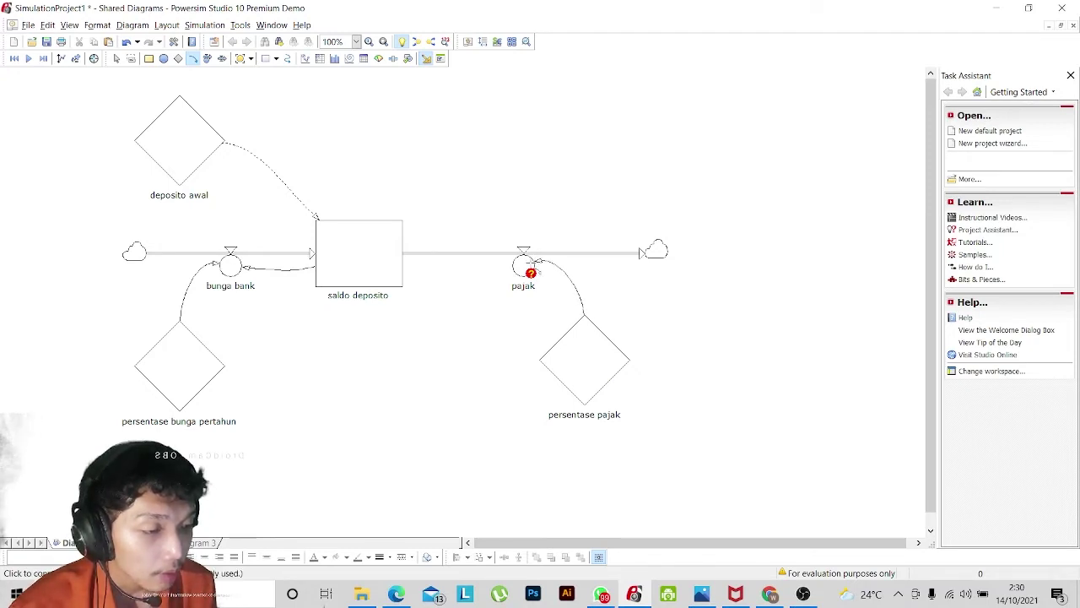
{"action": "key", "text": "Escape"}
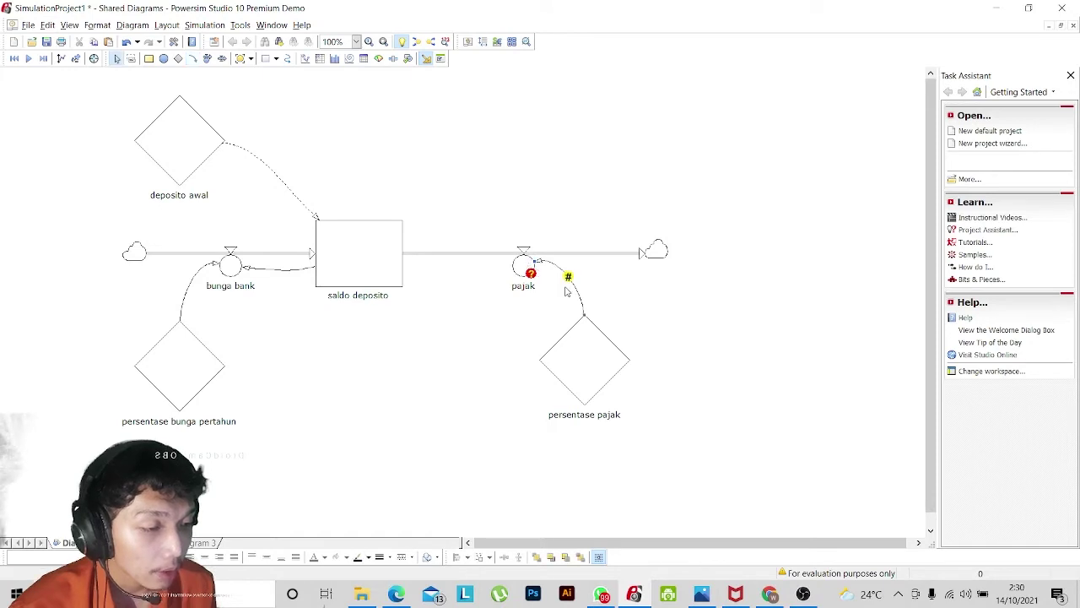
Define the pajak rate as the linked variable 'persentase pajak' and accept the definition.
{"action": "double_click", "coordinate": [521, 267]}
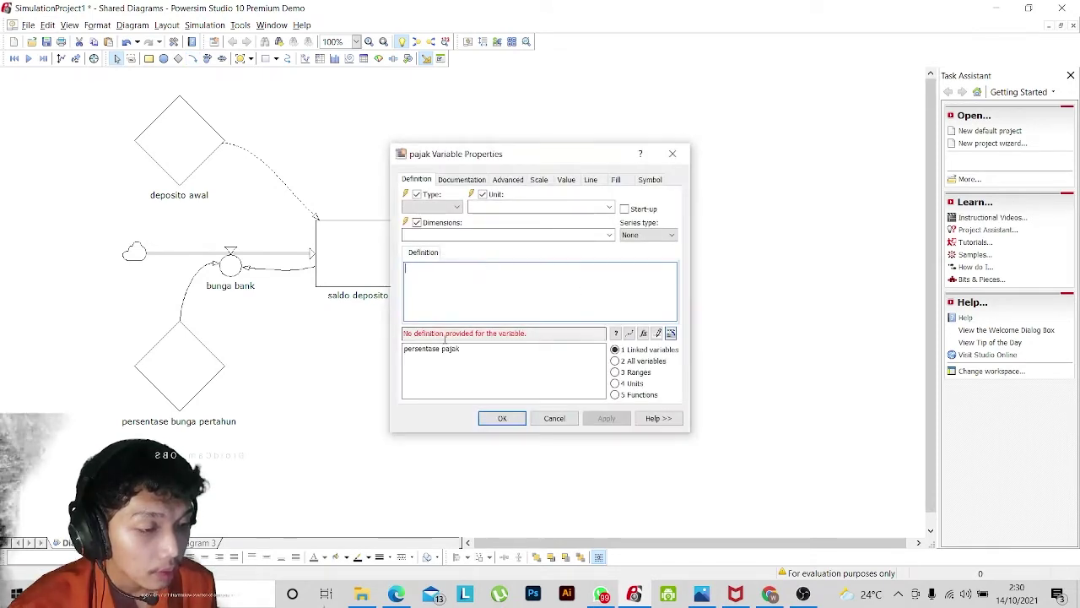
{"action": "left_click", "coordinate": [445, 350]}
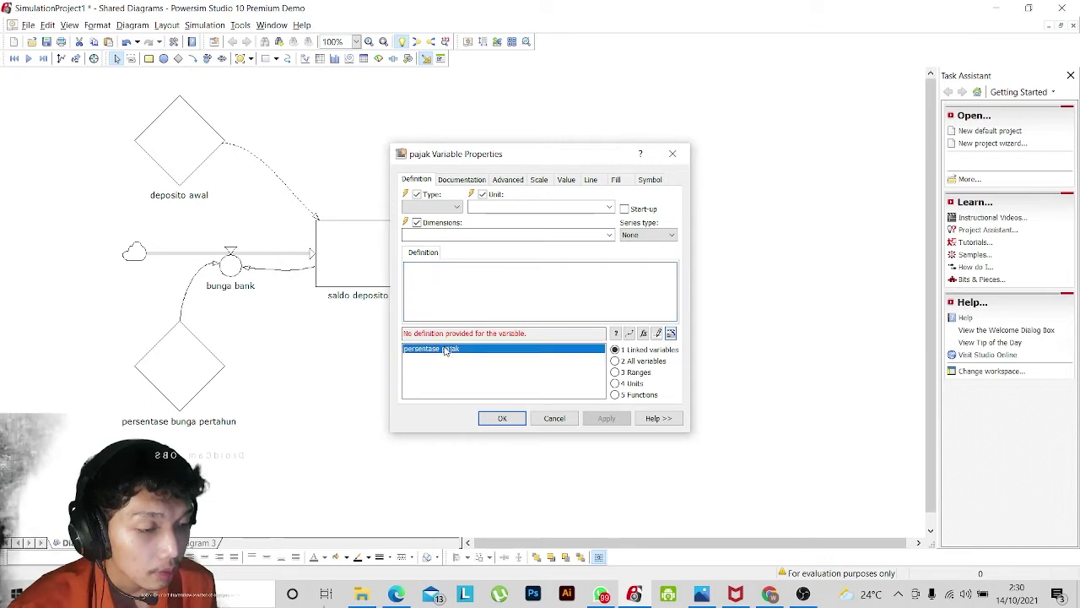
{"action": "double_click", "coordinate": [446, 350]}
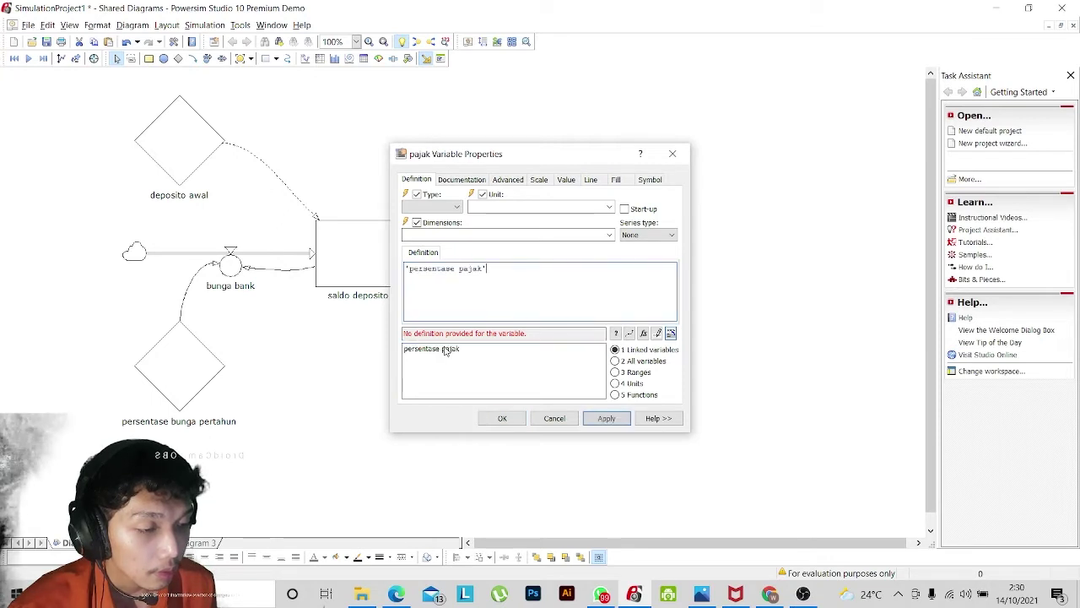
{"action": "left_click", "coordinate": [606, 419]}
{"action": "left_click", "coordinate": [501, 419]}
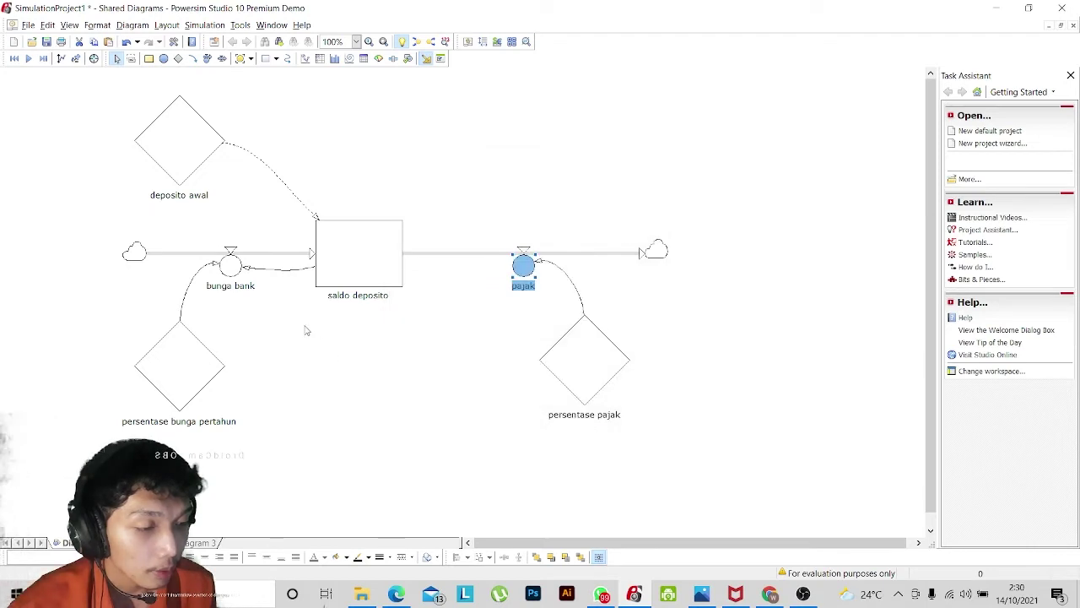
Link the bunga bank rate to the pajak rate.
{"action": "left_click", "coordinate": [232, 268]}
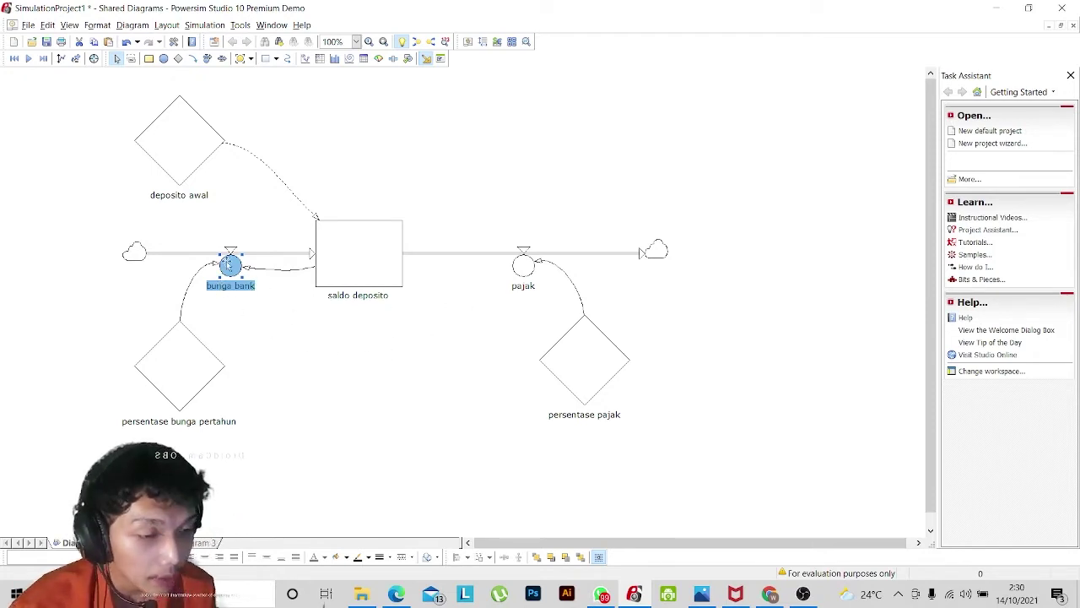
{"action": "left_click", "coordinate": [193, 58]}
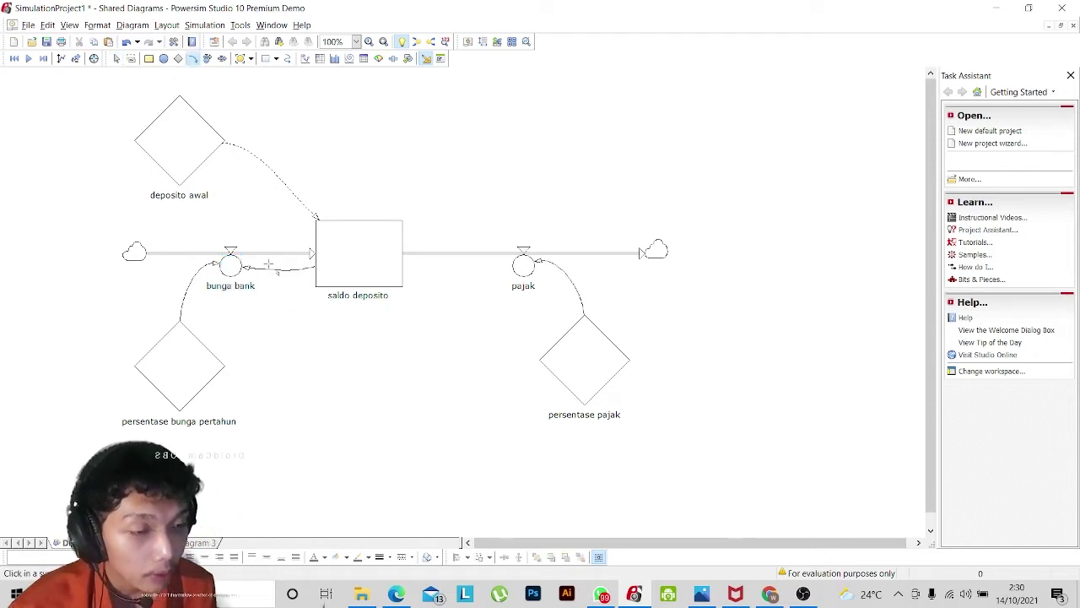
{"action": "left_click", "coordinate": [245, 270]}
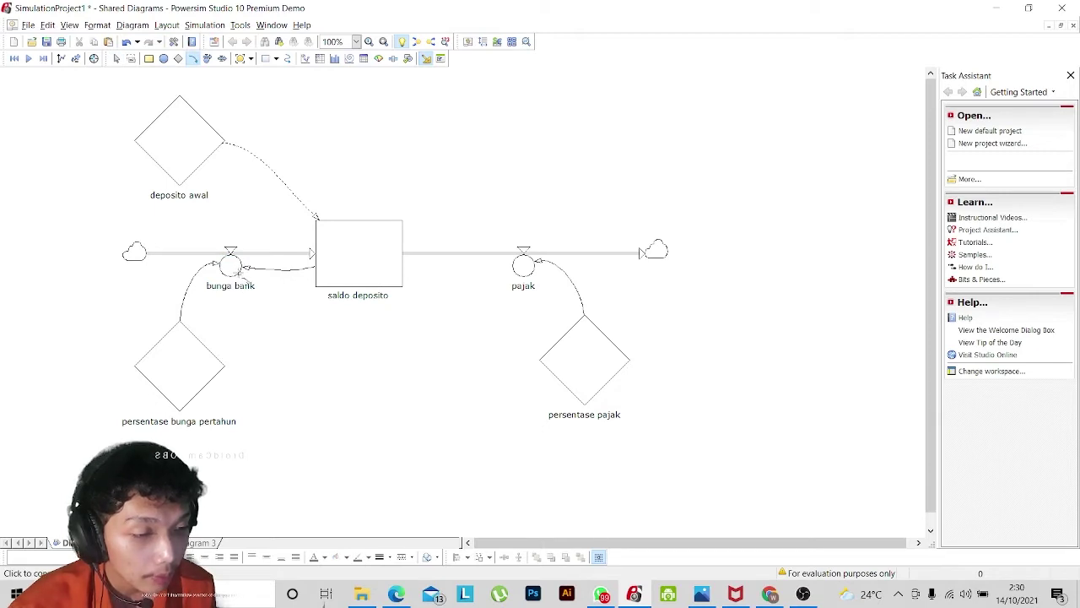
{"action": "left_click_drag", "start_coordinate": [242, 268], "coordinate": [509, 274]}
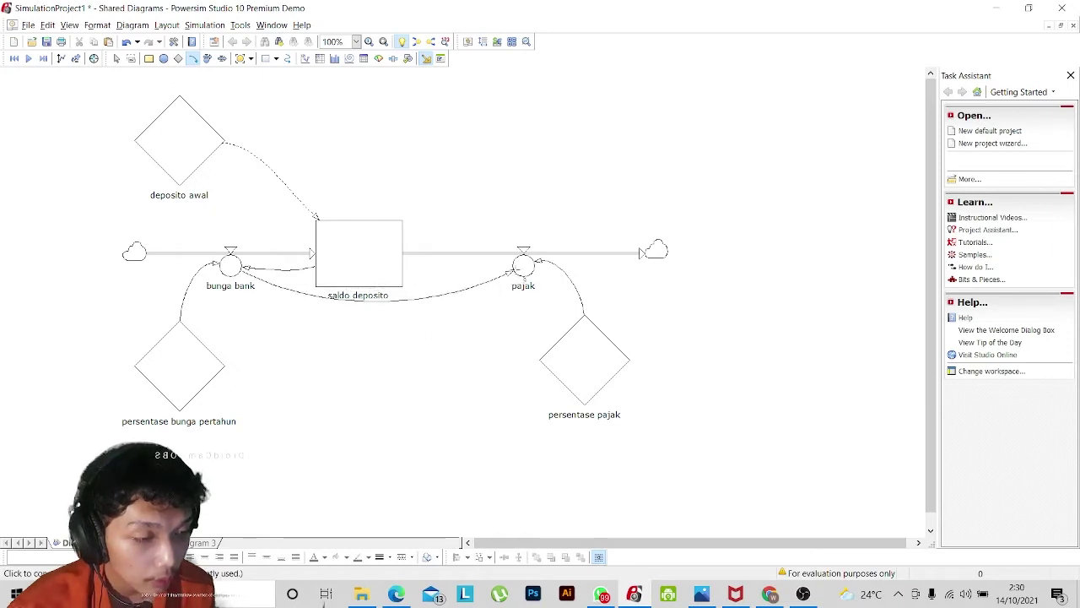
{"action": "key", "text": "Escape"}
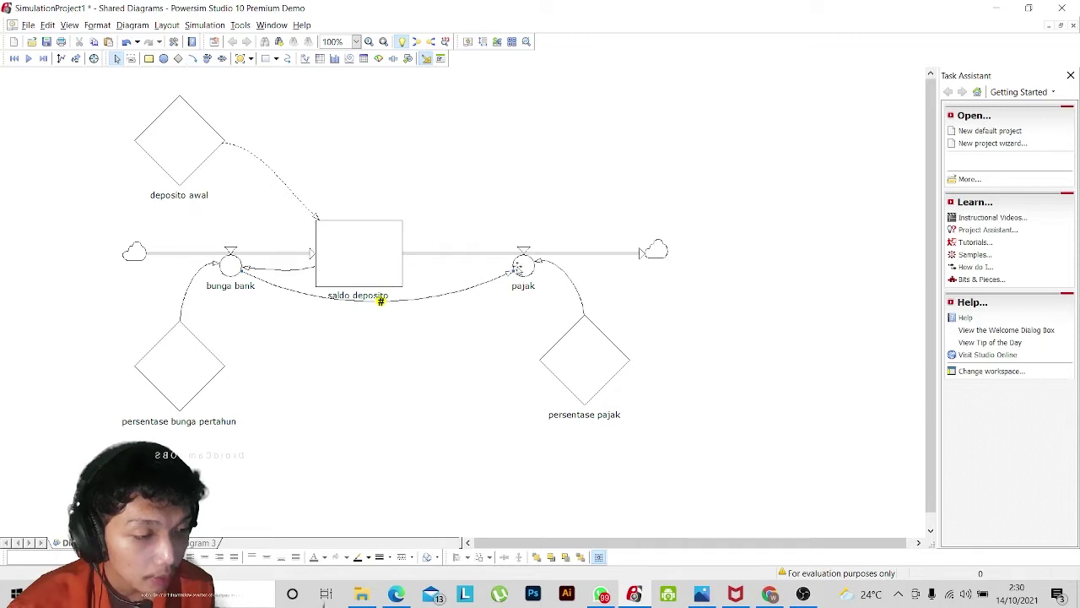
Extend the pajak definition to 'persentase pajak'*'bunga bank', accept it, and clear the selection.
{"action": "left_click", "coordinate": [519, 268]}
{"action": "double_click", "coordinate": [523, 271]}
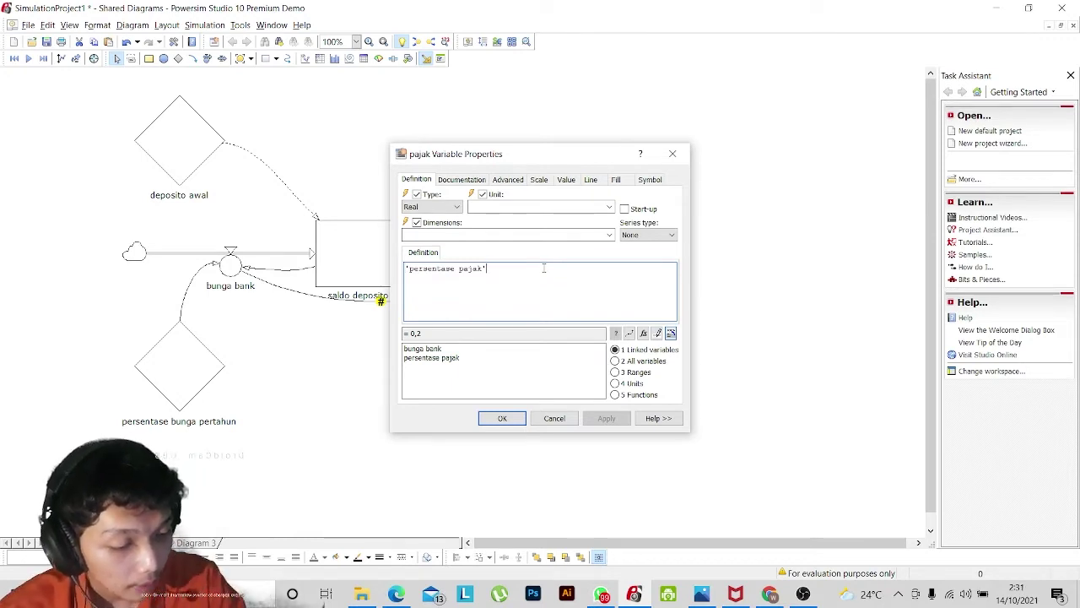
{"action": "type", "text": "*"}
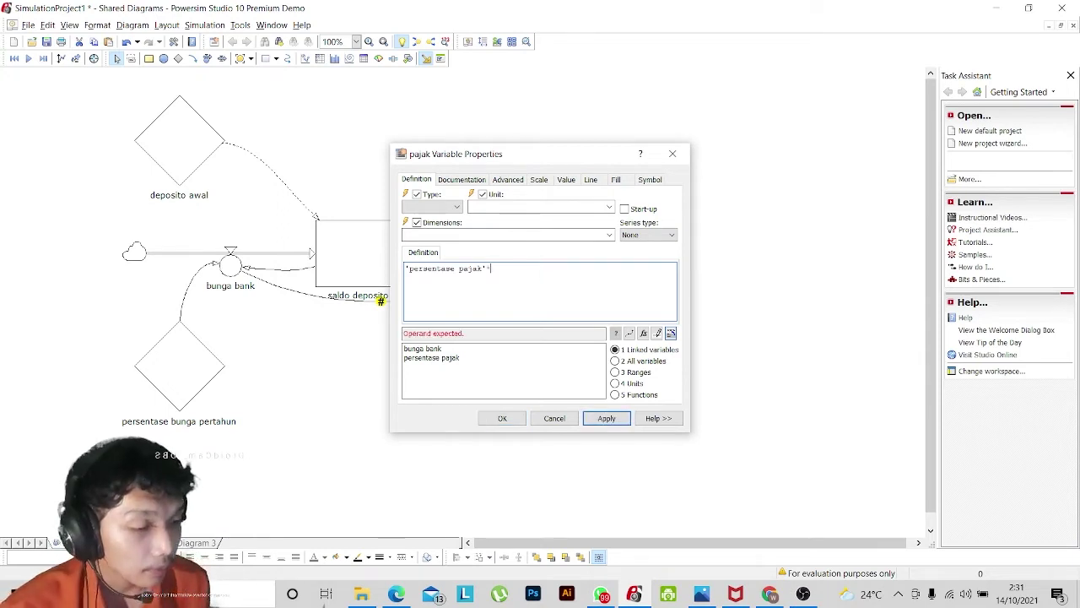
{"action": "double_click", "coordinate": [421, 349]}
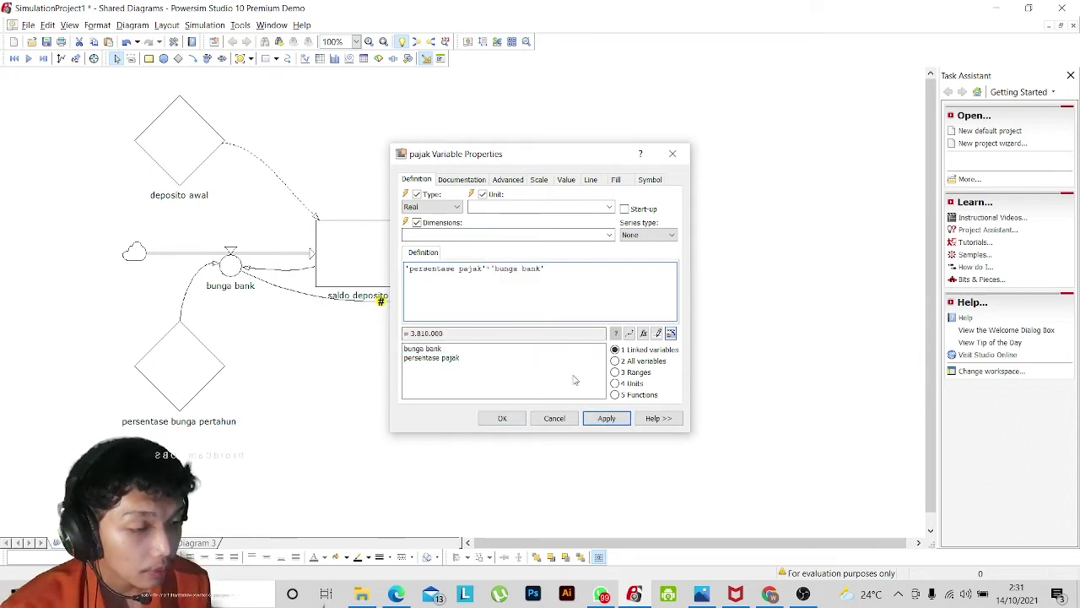
{"action": "left_click", "coordinate": [601, 419]}
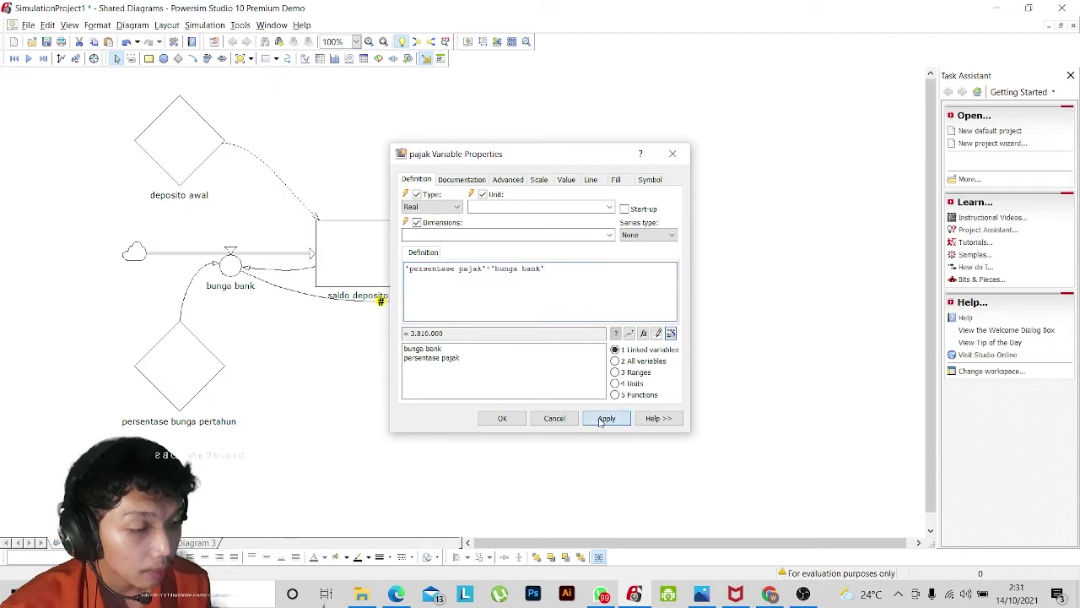
{"action": "left_click", "coordinate": [503, 417]}
{"action": "left_click", "coordinate": [456, 357]}
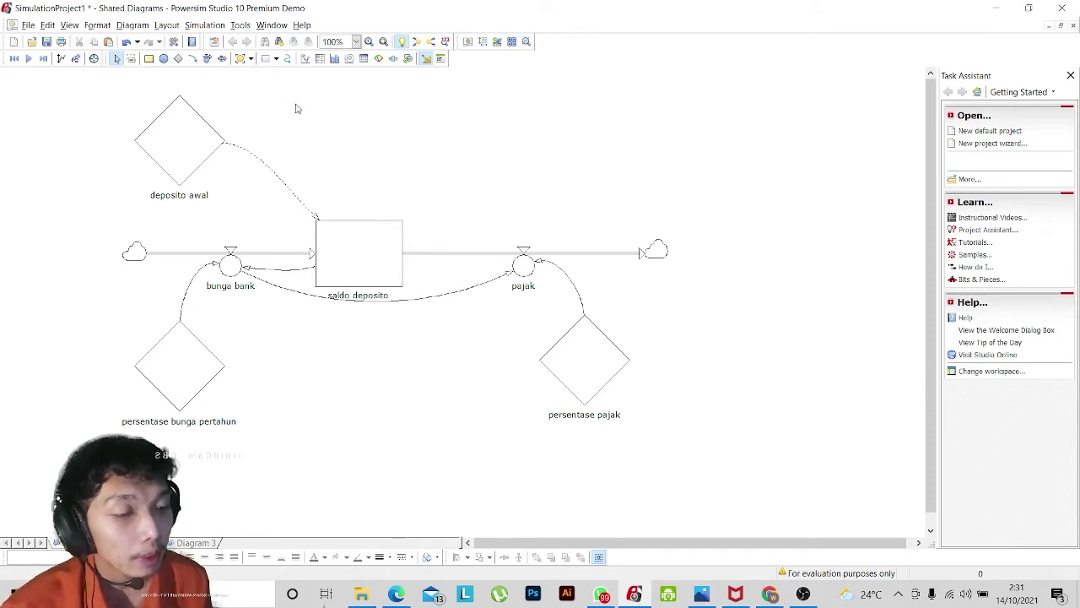
Give the deposito awal constant a solid orange fill and clear the selection.
{"action": "double_click", "coordinate": [179, 142]}
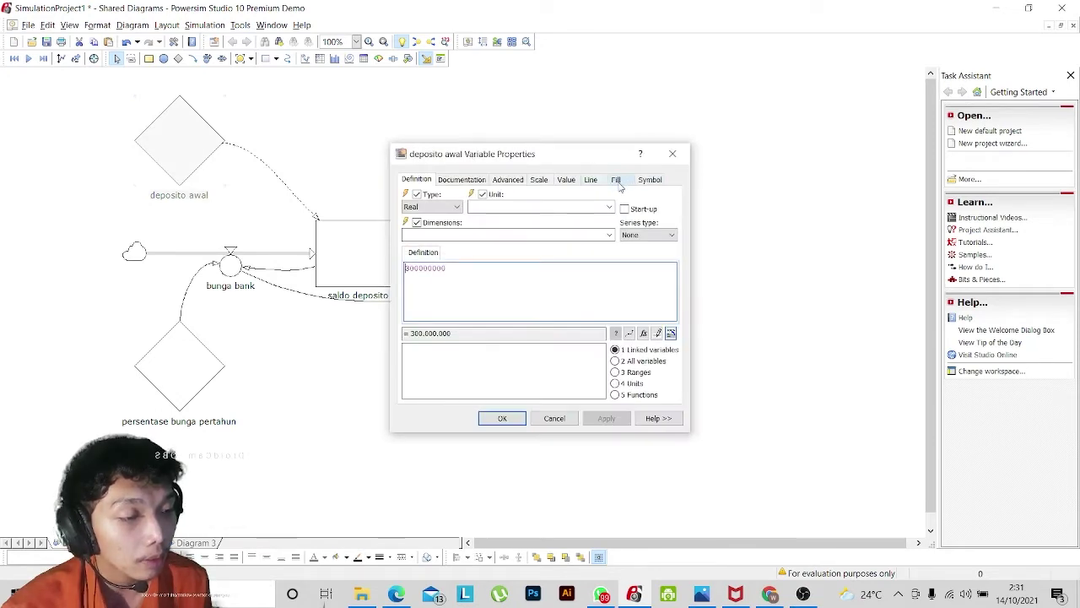
{"action": "left_click", "coordinate": [617, 180]}
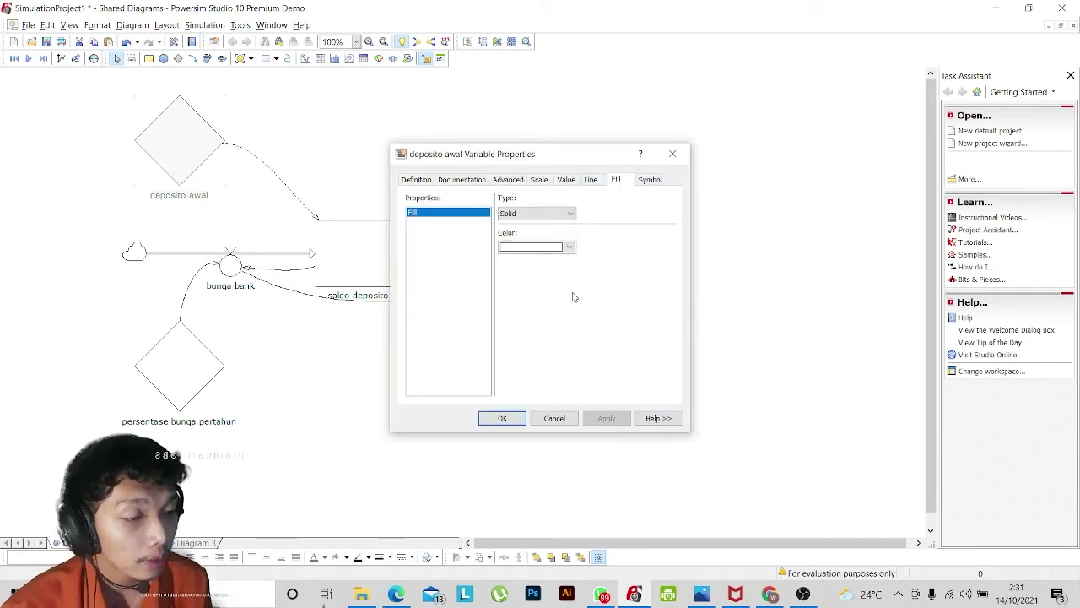
{"action": "left_click", "coordinate": [559, 250]}
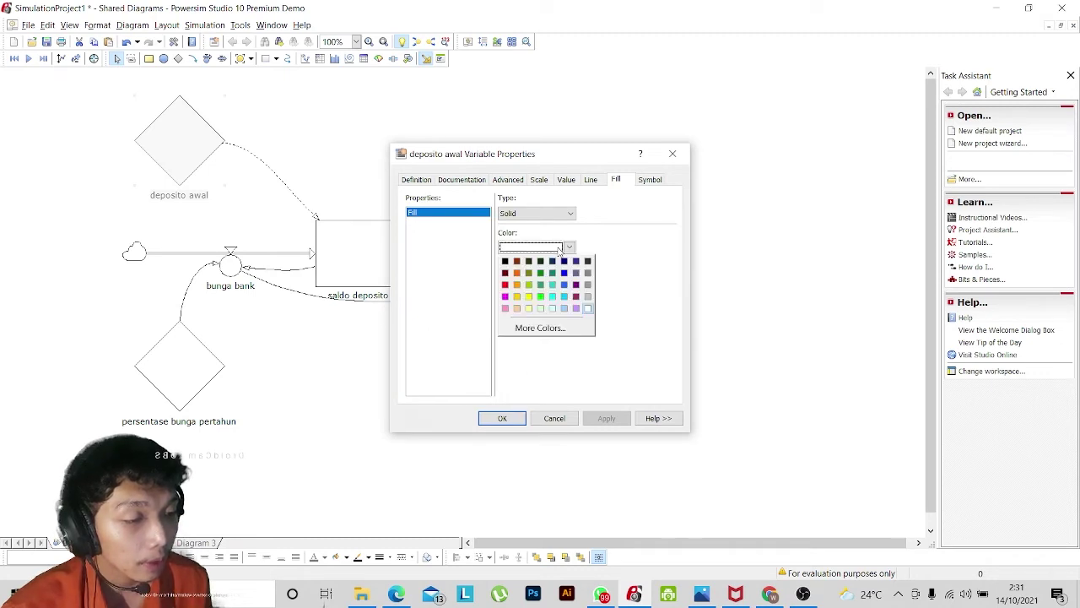
{"action": "left_click", "coordinate": [517, 274]}
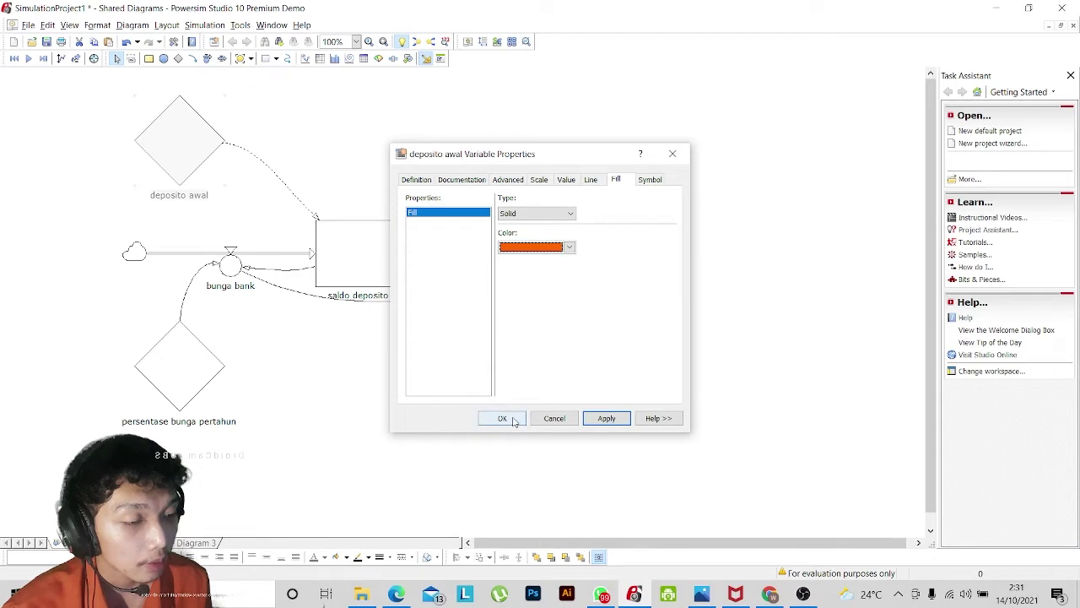
{"action": "left_click", "coordinate": [605, 418]}
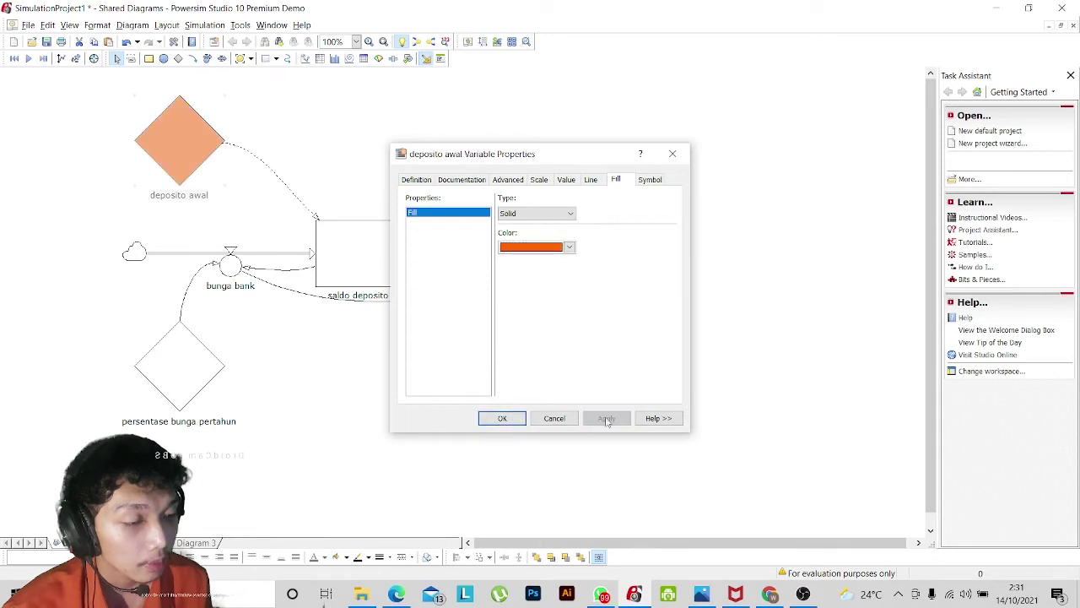
{"action": "left_click", "coordinate": [502, 419]}
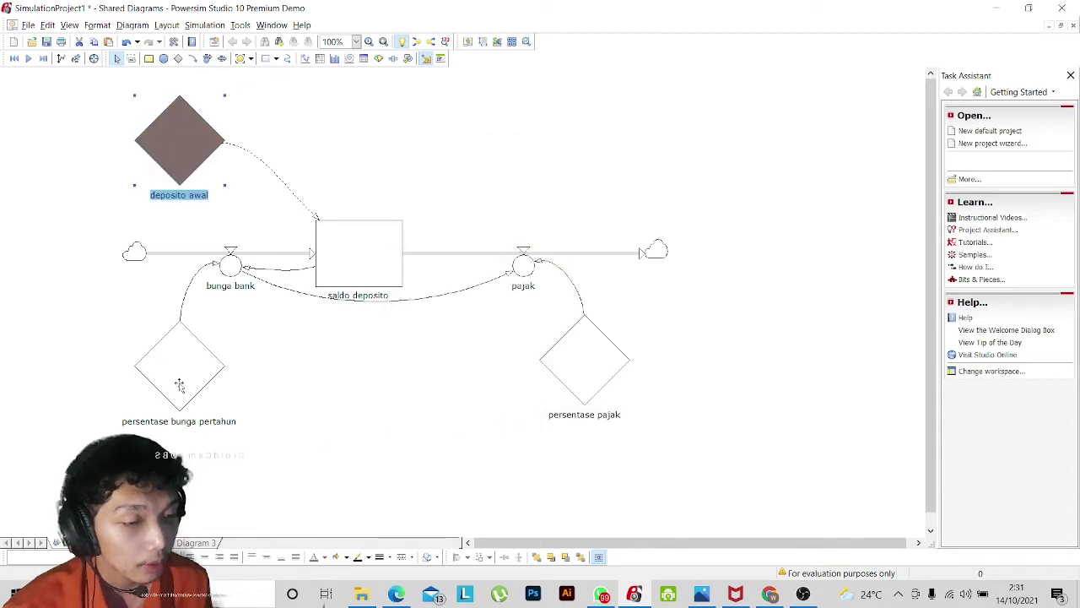
{"action": "left_click", "coordinate": [261, 234]}
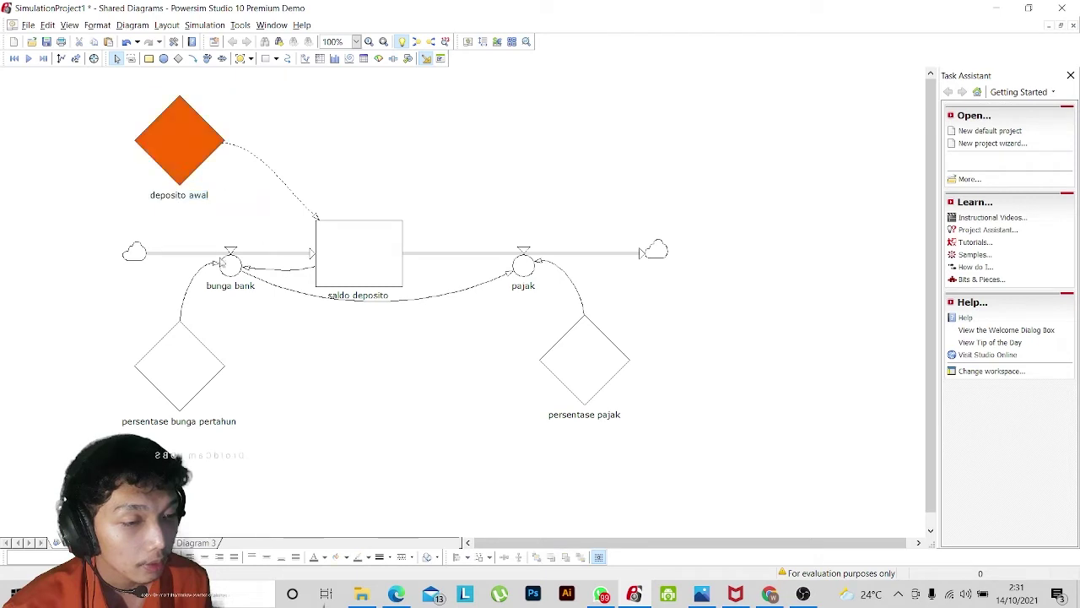
Give the persentase bunga pertahun constant a solid red fill and clear the selection.
{"action": "left_click", "coordinate": [196, 379]}
{"action": "mouse_move", "coordinate": [193, 363]}
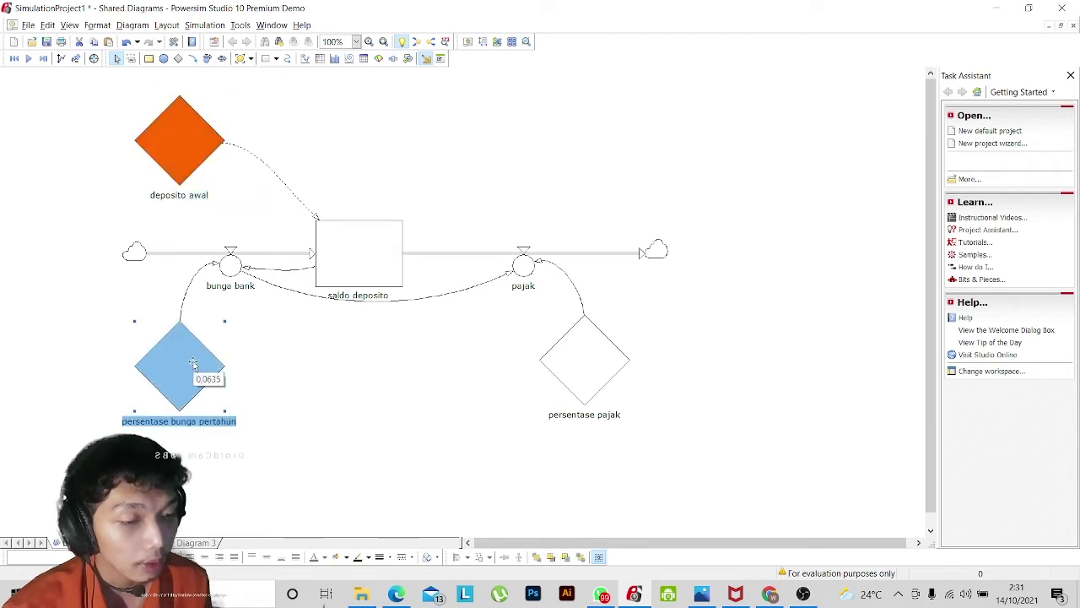
{"action": "double_click", "coordinate": [193, 363]}
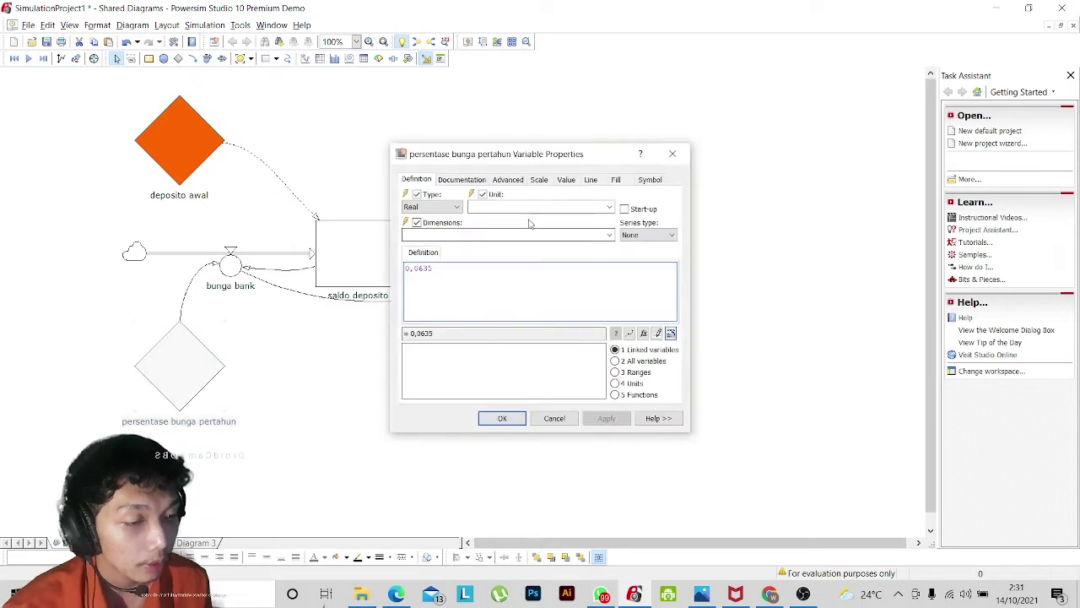
{"action": "left_click", "coordinate": [616, 180]}
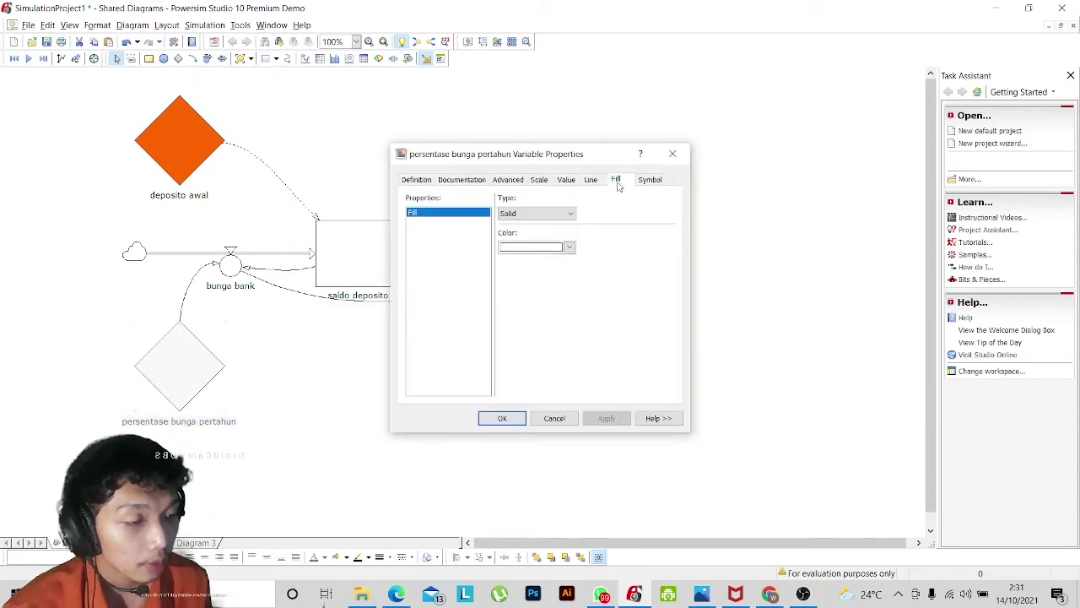
{"action": "left_click", "coordinate": [524, 248]}
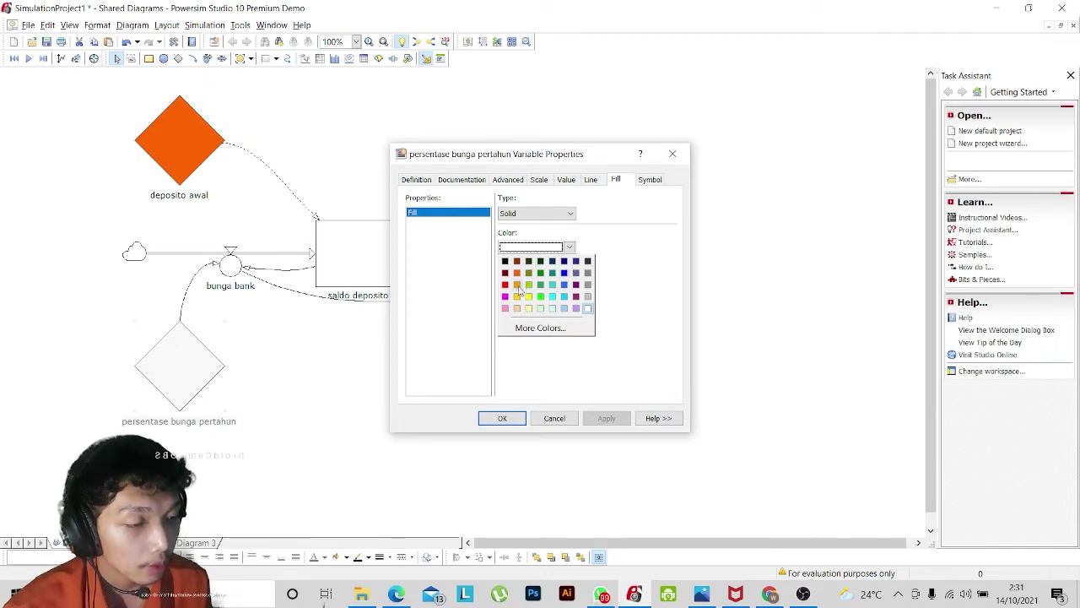
{"action": "left_click", "coordinate": [504, 286]}
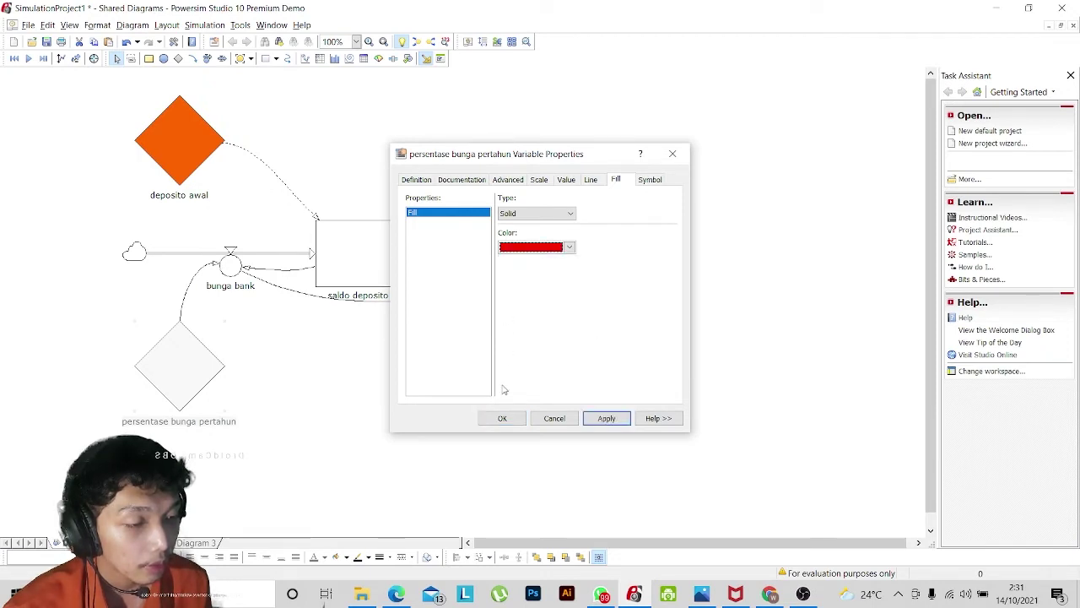
{"action": "left_click", "coordinate": [607, 418]}
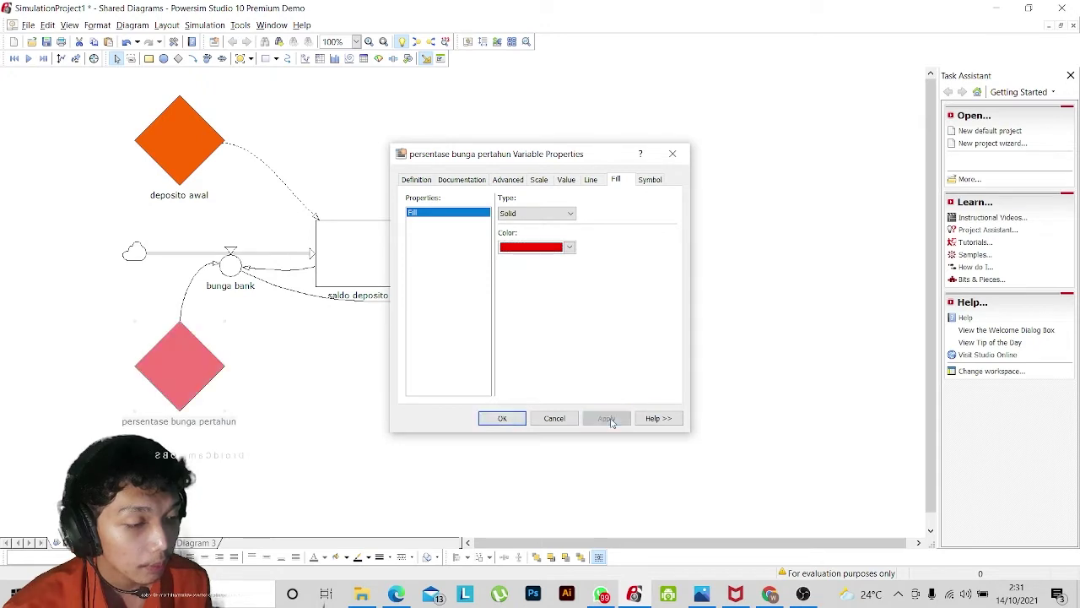
{"action": "left_click", "coordinate": [501, 418]}
{"action": "left_click", "coordinate": [344, 378]}
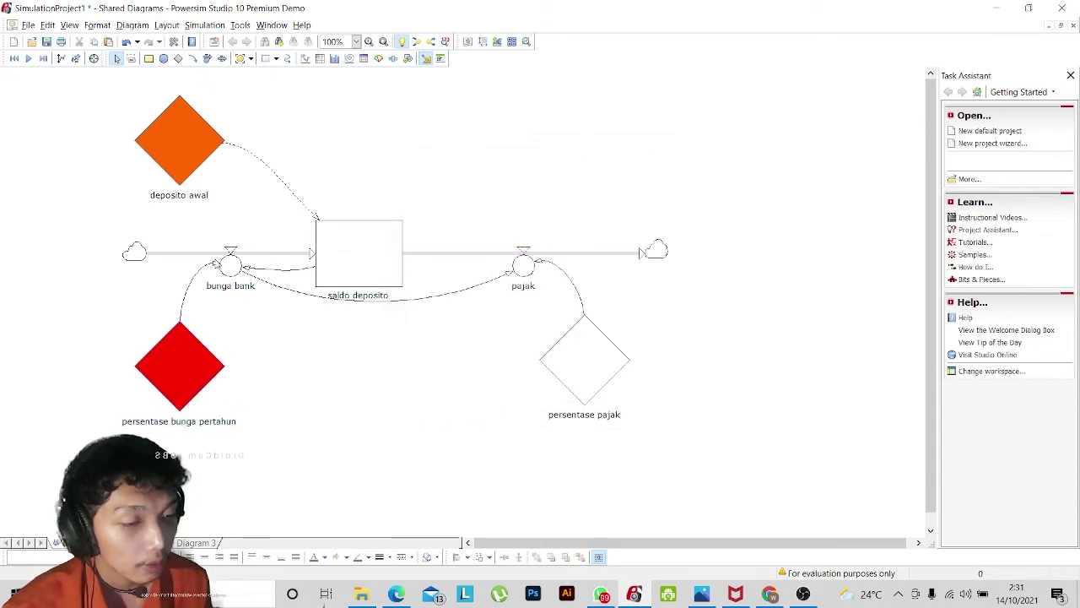
Give the bunga bank rate a solid cyan fill.
{"action": "left_click", "coordinate": [230, 269]}
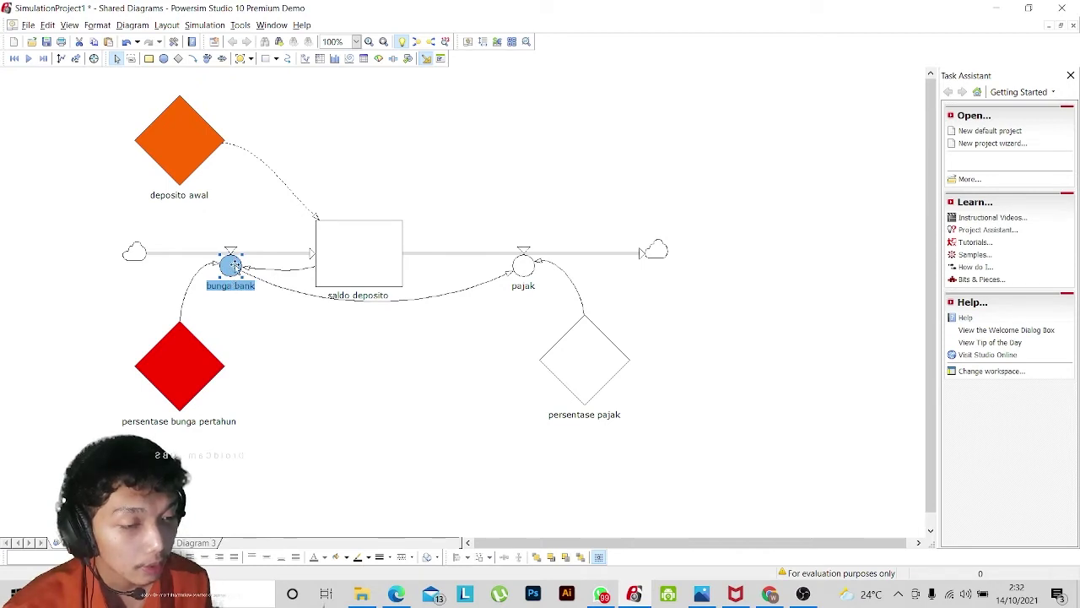
{"action": "double_click", "coordinate": [231, 266]}
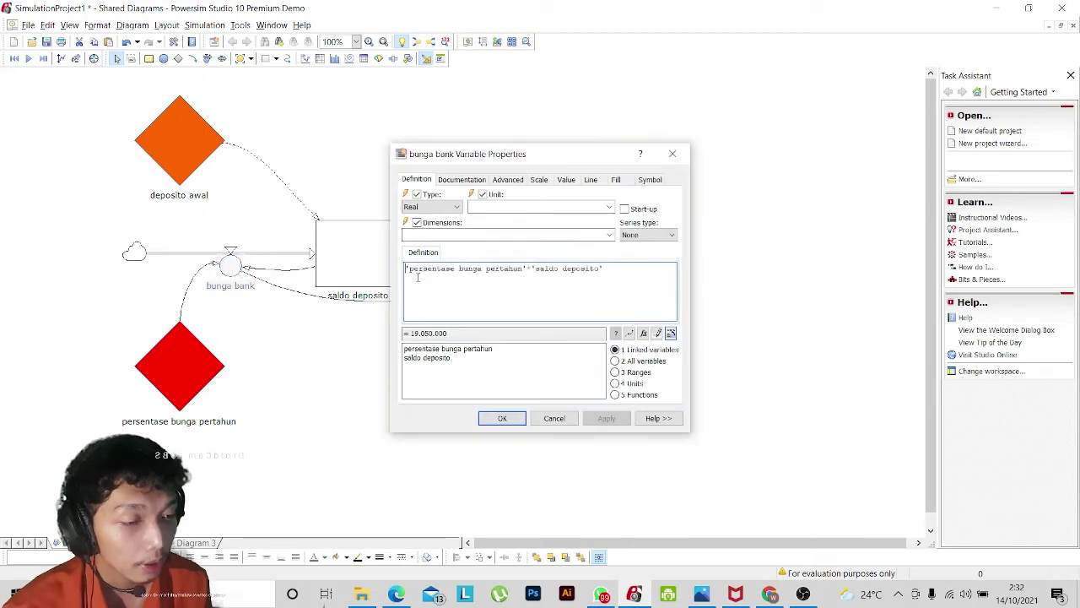
{"action": "left_click", "coordinate": [616, 179]}
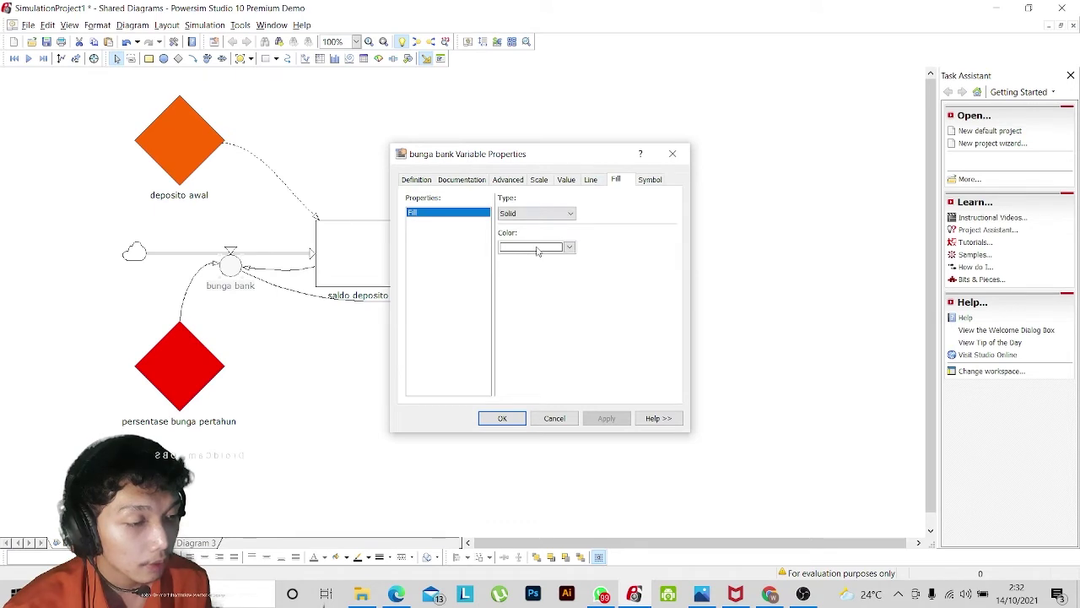
{"action": "left_click", "coordinate": [537, 247]}
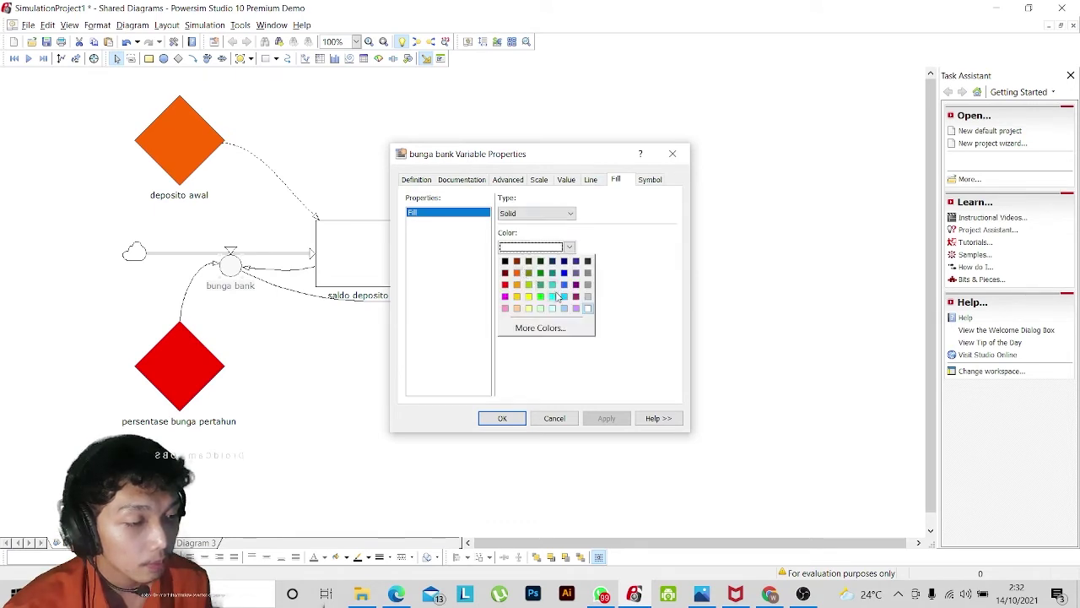
{"action": "left_click", "coordinate": [557, 296]}
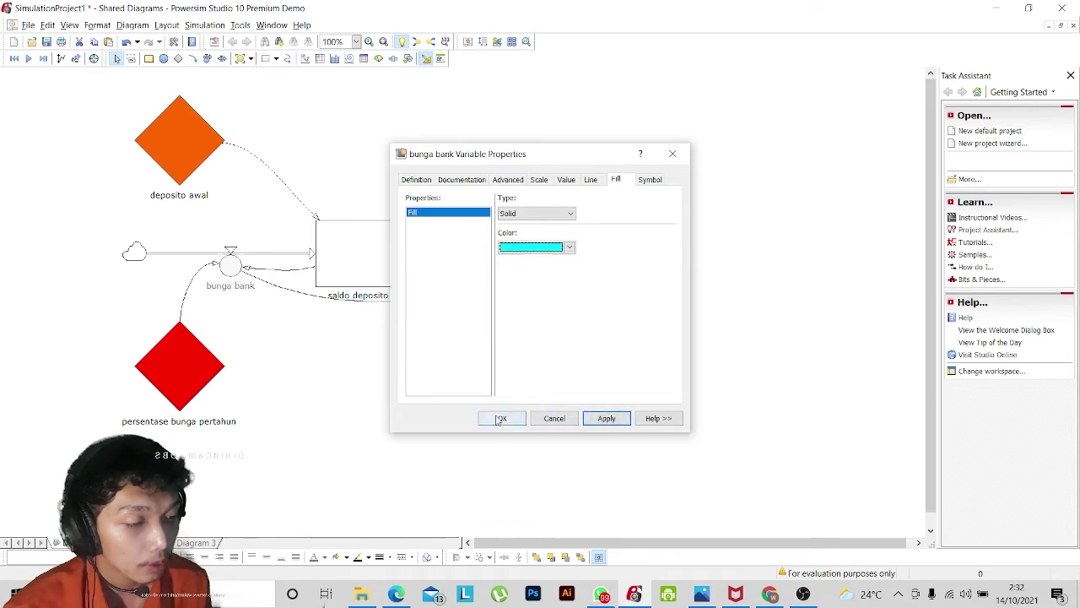
{"action": "left_click", "coordinate": [607, 417]}
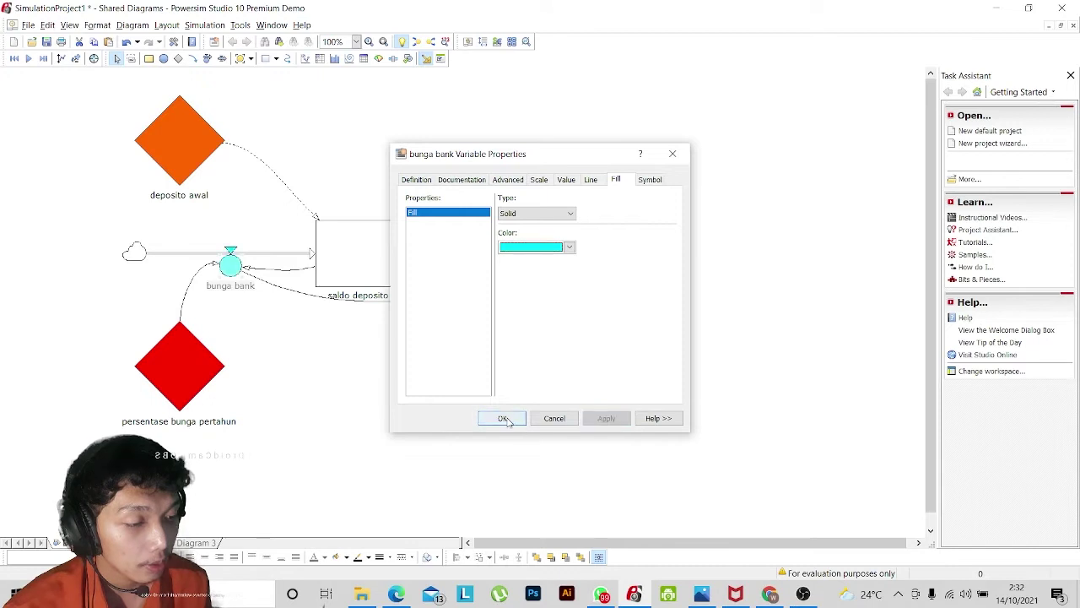
{"action": "left_click", "coordinate": [504, 419]}
Give the saldo deposito level a solid bright green fill.
{"action": "left_click", "coordinate": [355, 254]}
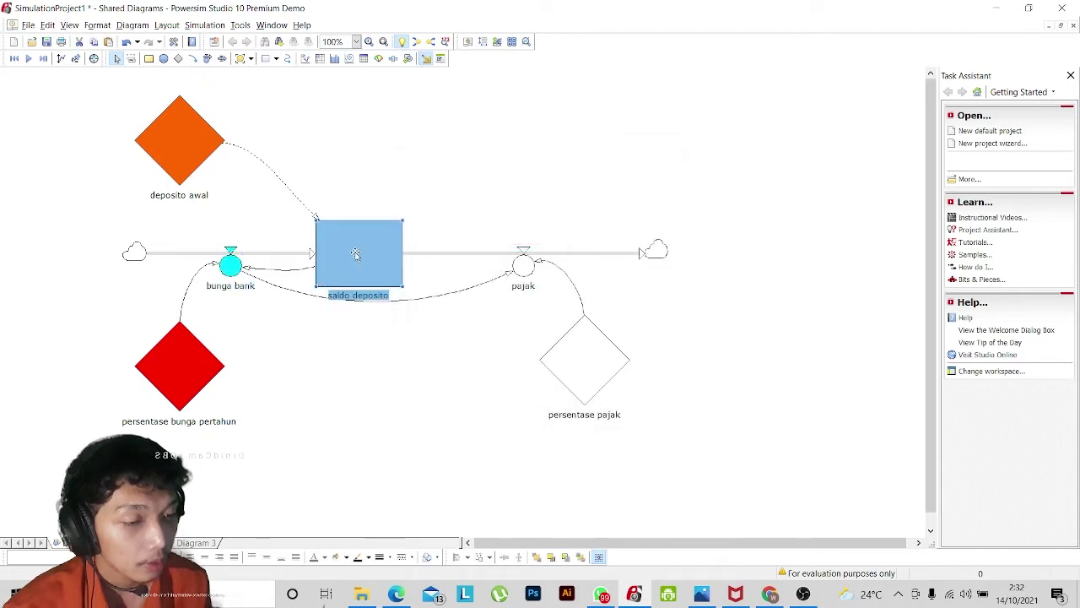
{"action": "double_click", "coordinate": [356, 254]}
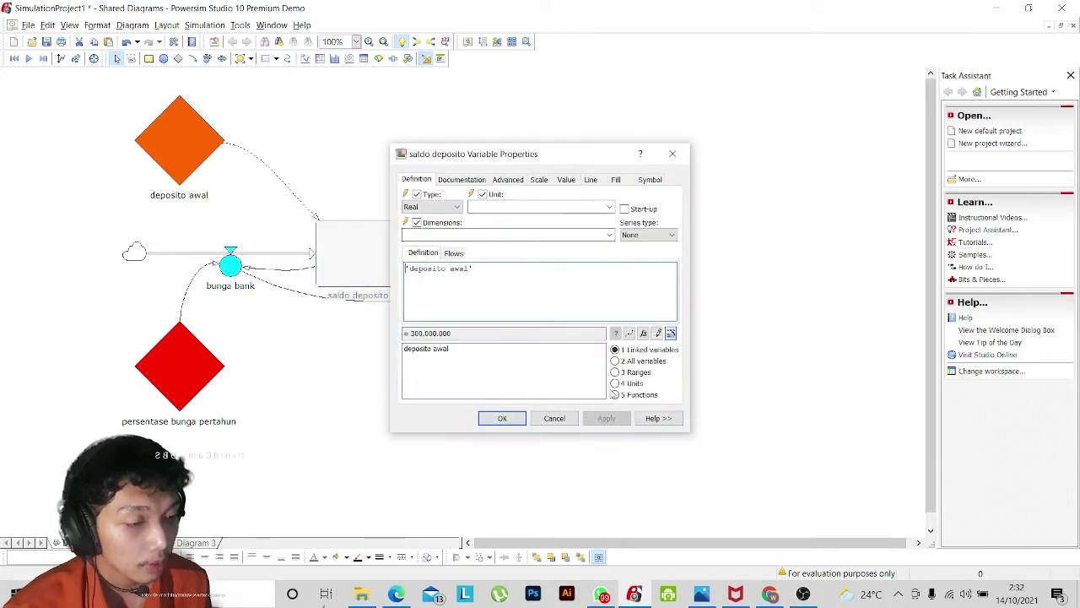
{"action": "left_click", "coordinate": [621, 179]}
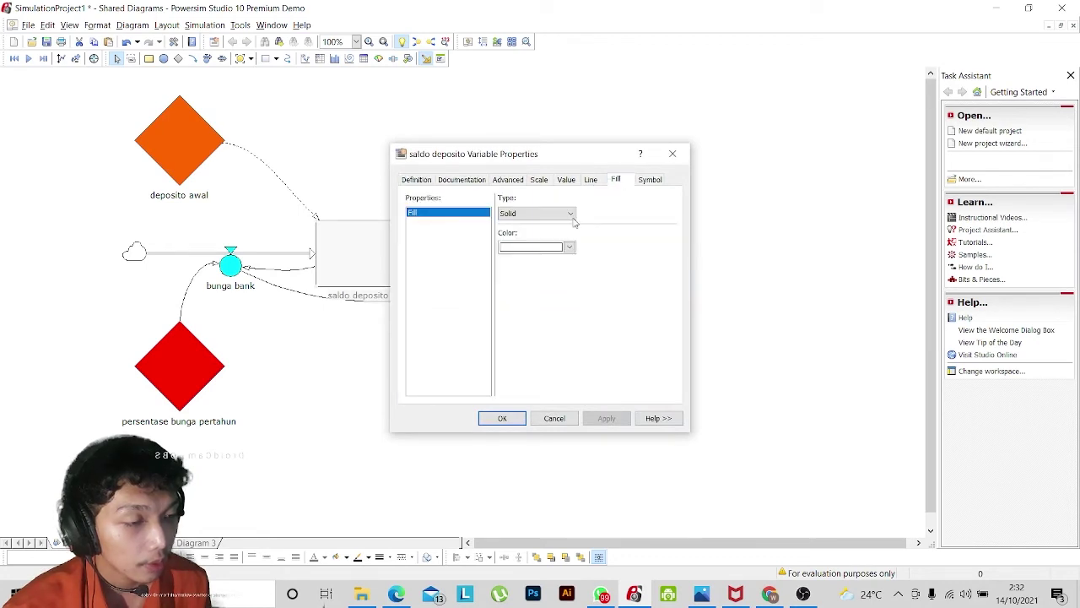
{"action": "left_click", "coordinate": [569, 247]}
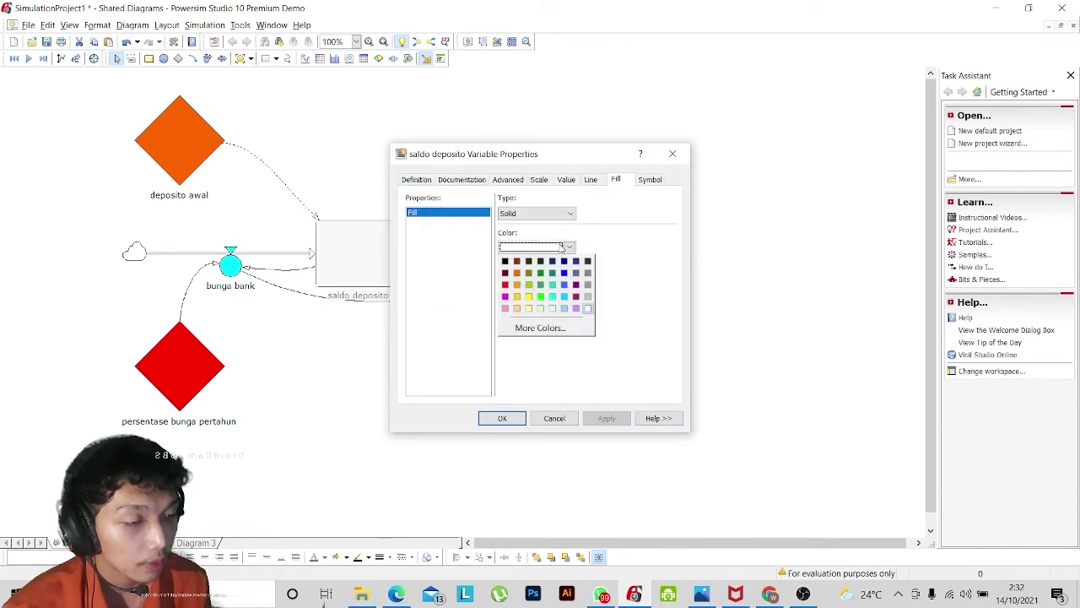
{"action": "left_click", "coordinate": [540, 297]}
{"action": "left_click", "coordinate": [605, 418]}
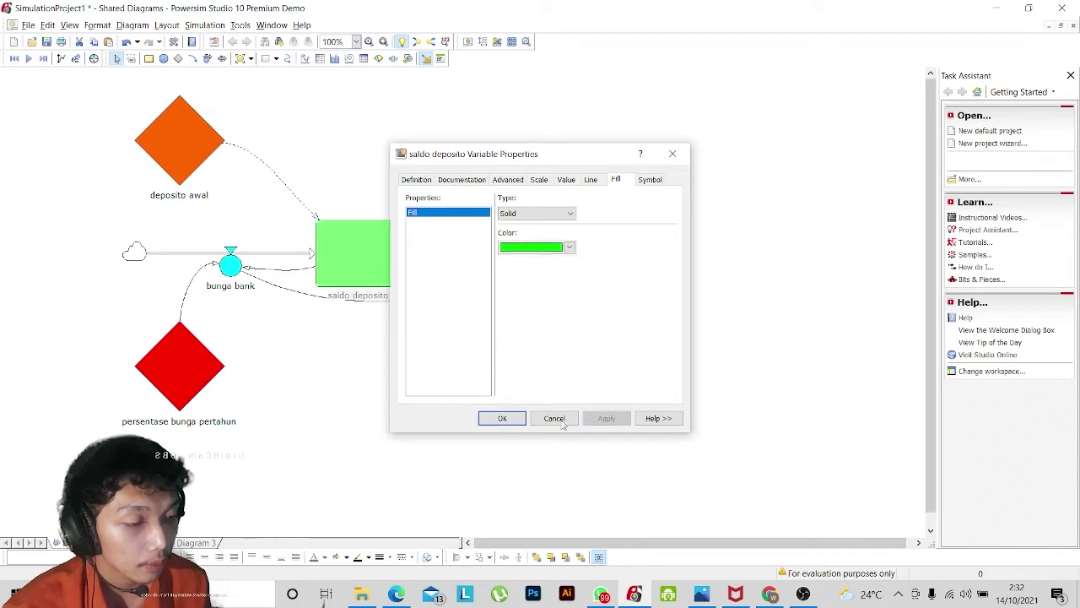
{"action": "left_click", "coordinate": [502, 419]}
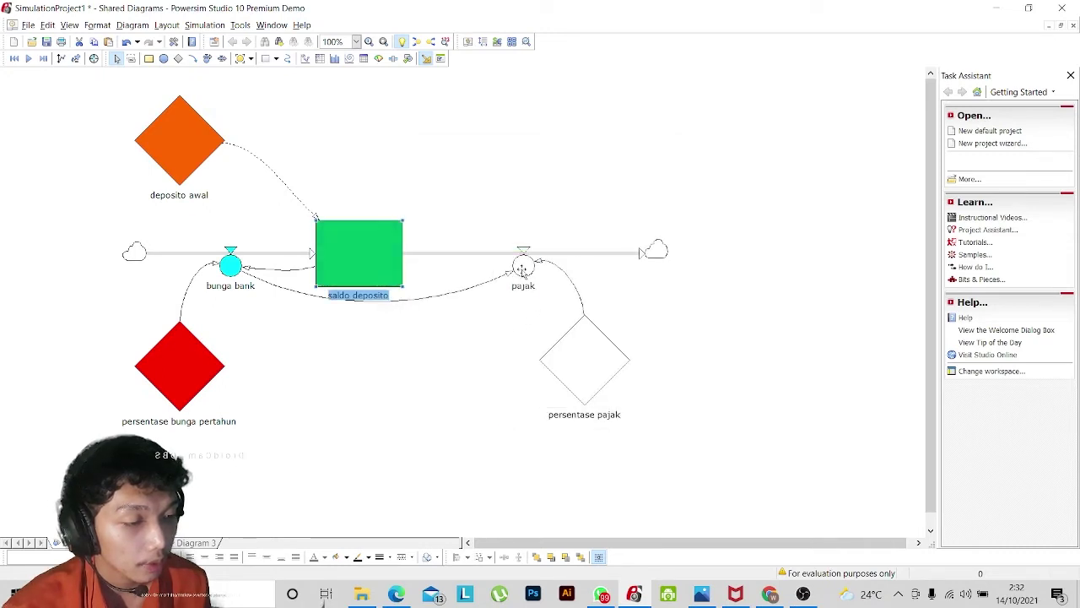
Give the pajak rate a solid yellow fill and clear the selection.
{"action": "double_click", "coordinate": [523, 267]}
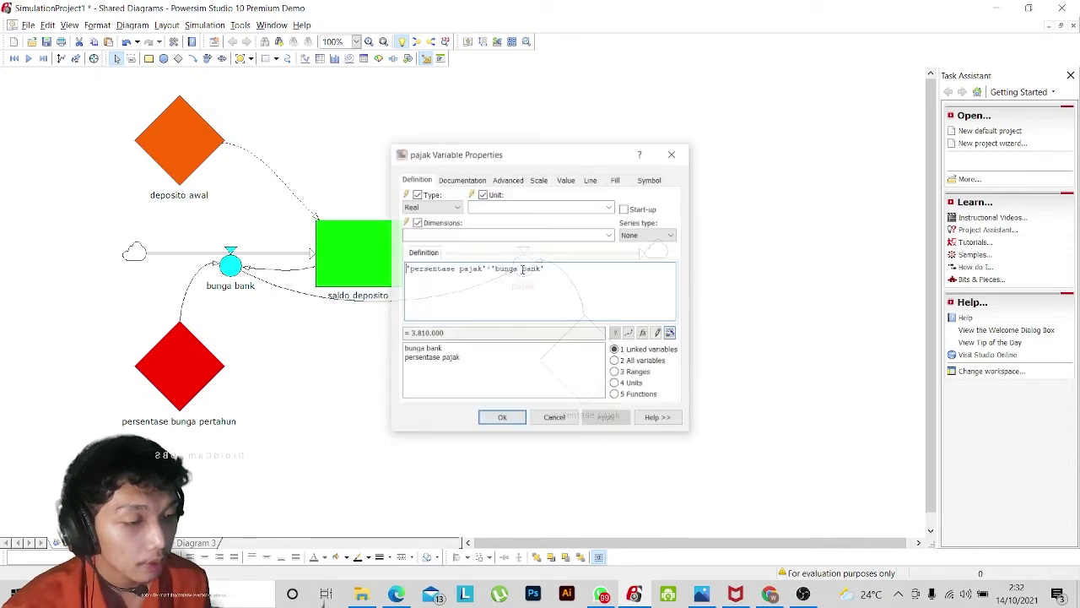
{"action": "left_click", "coordinate": [615, 179]}
{"action": "left_click", "coordinate": [546, 252]}
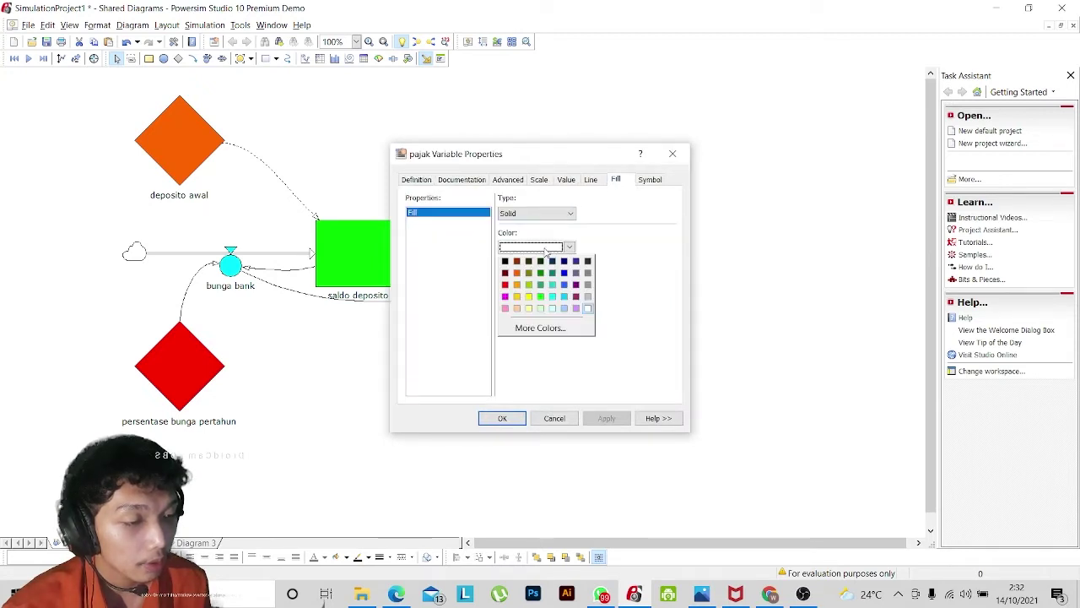
{"action": "left_click", "coordinate": [531, 298]}
{"action": "left_click", "coordinate": [606, 417]}
{"action": "left_click", "coordinate": [502, 418]}
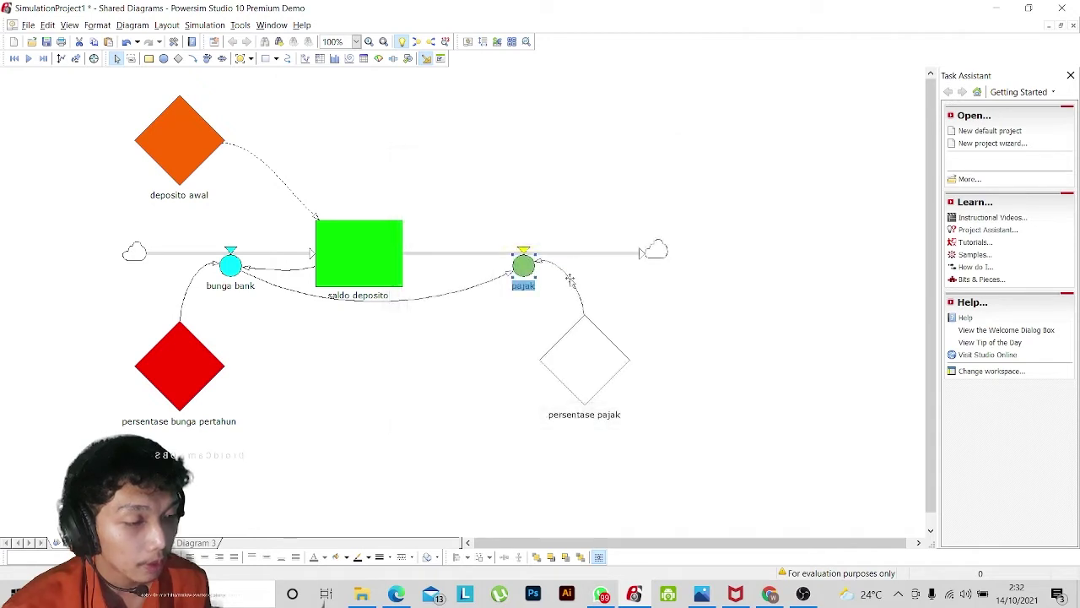
{"action": "left_click", "coordinate": [614, 289]}
Give the persentase pajak constant a solid blue fill.
{"action": "left_click", "coordinate": [576, 366]}
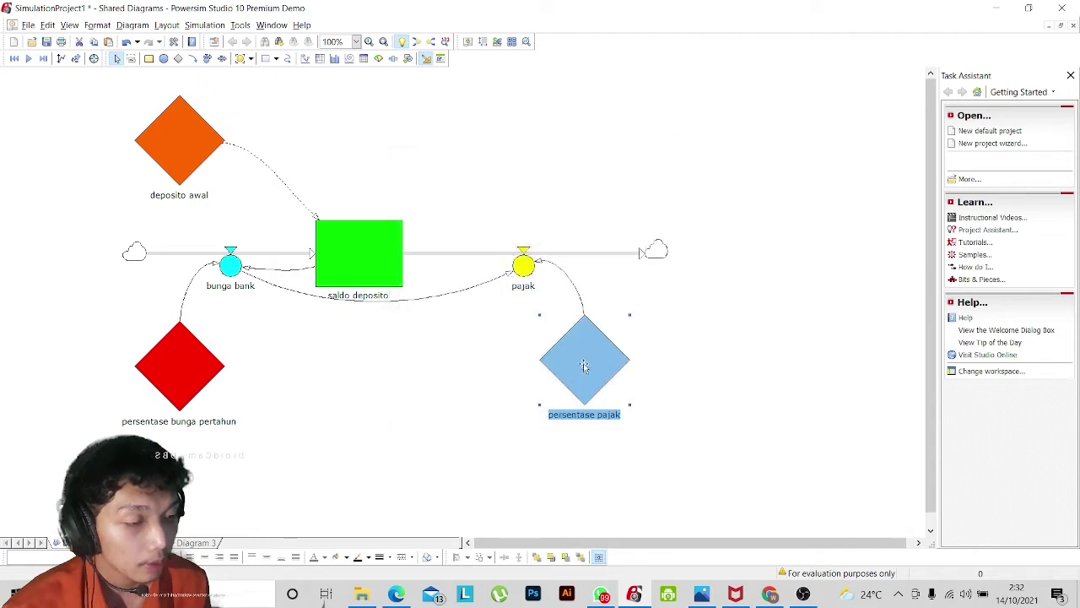
{"action": "double_click", "coordinate": [583, 369]}
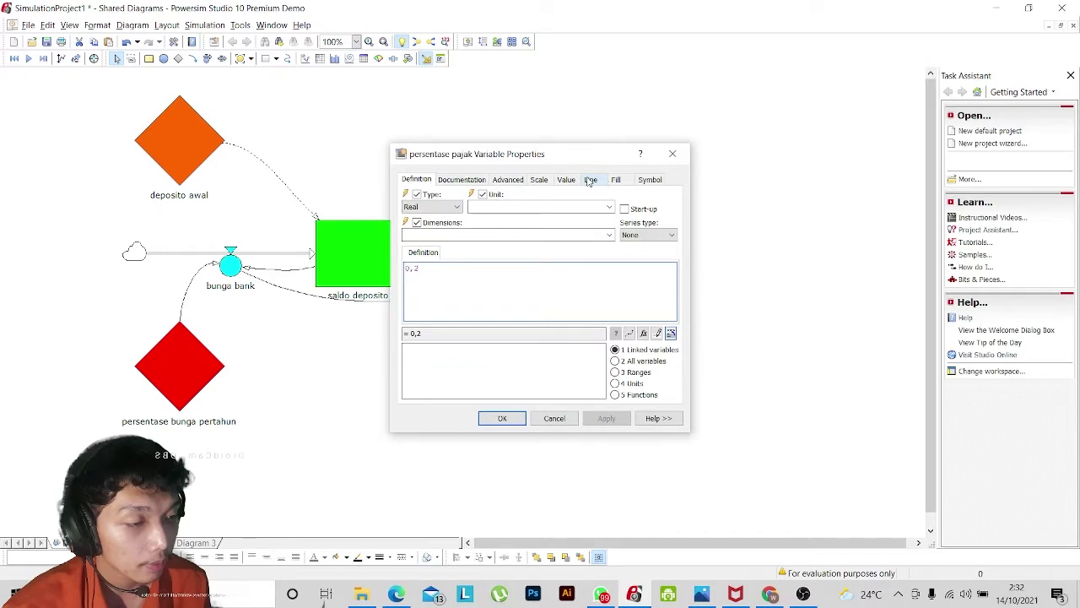
{"action": "left_click", "coordinate": [615, 179]}
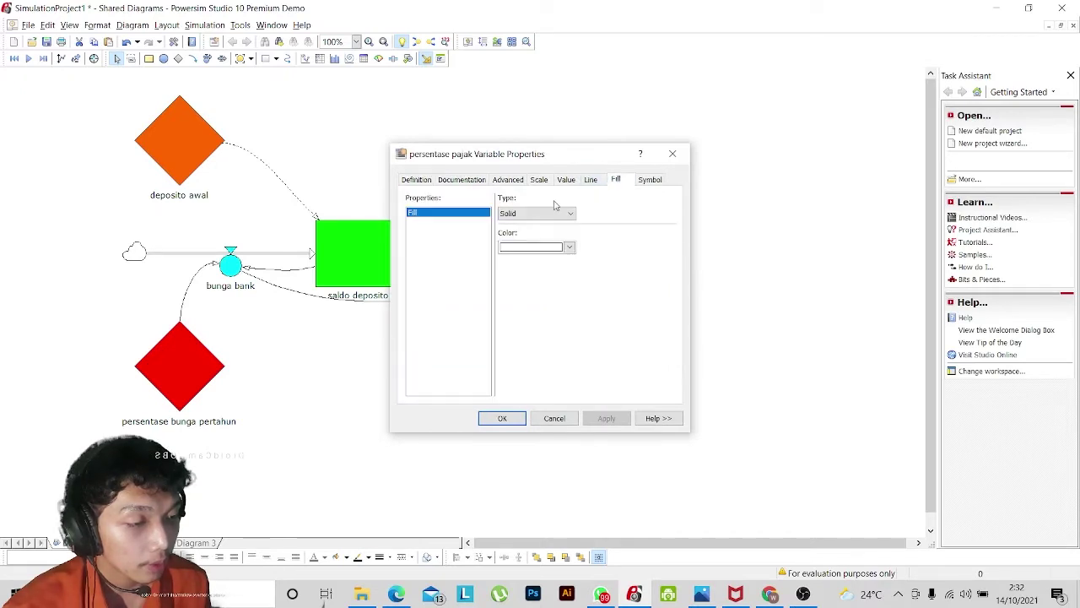
{"action": "left_click", "coordinate": [540, 247]}
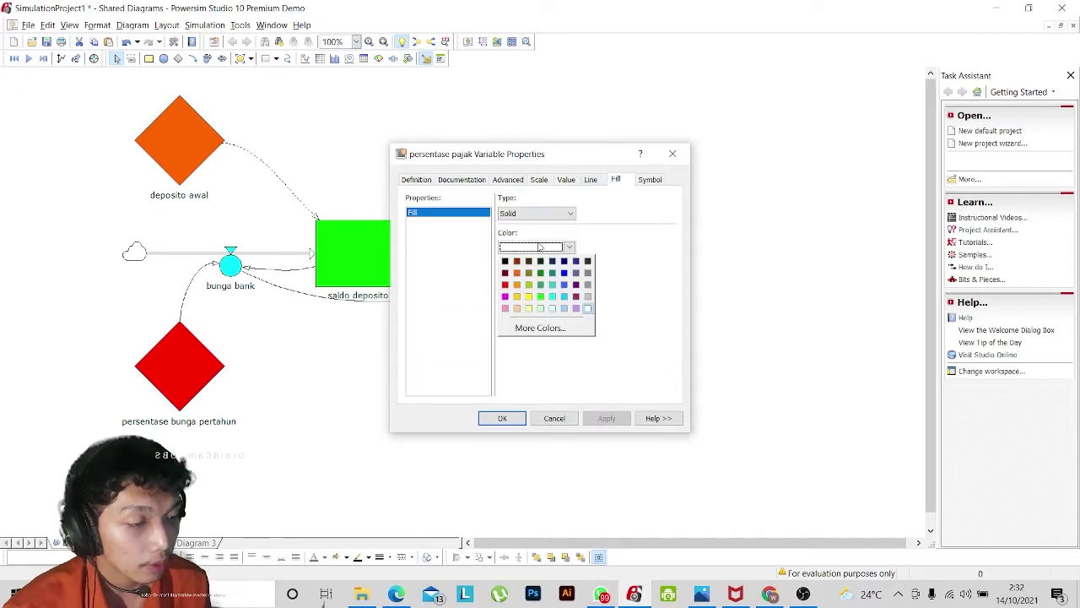
{"action": "left_click", "coordinate": [564, 285]}
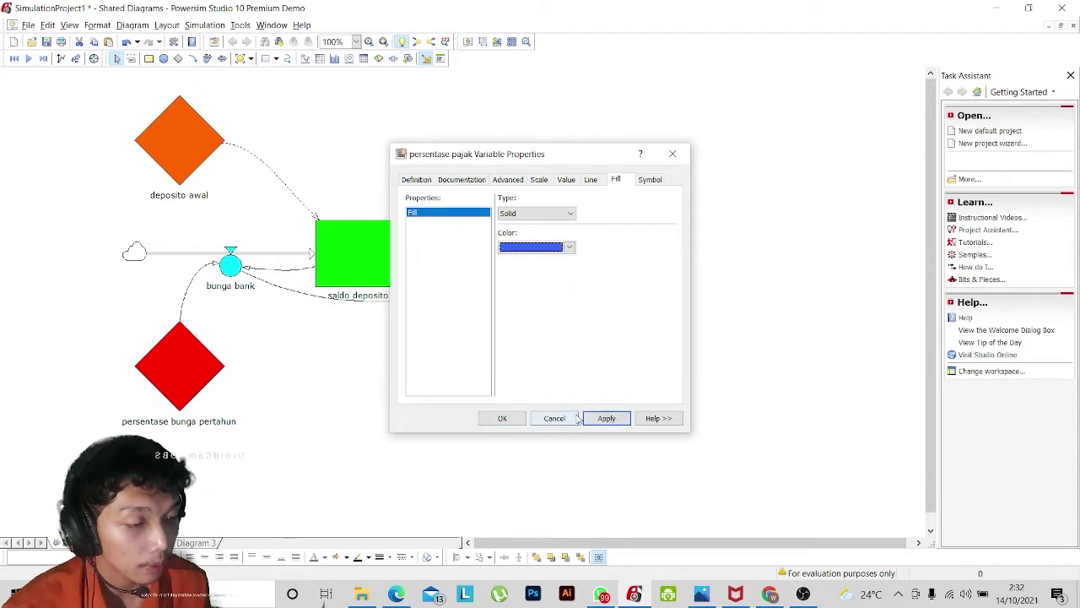
{"action": "left_click", "coordinate": [607, 418]}
{"action": "left_click", "coordinate": [503, 419]}
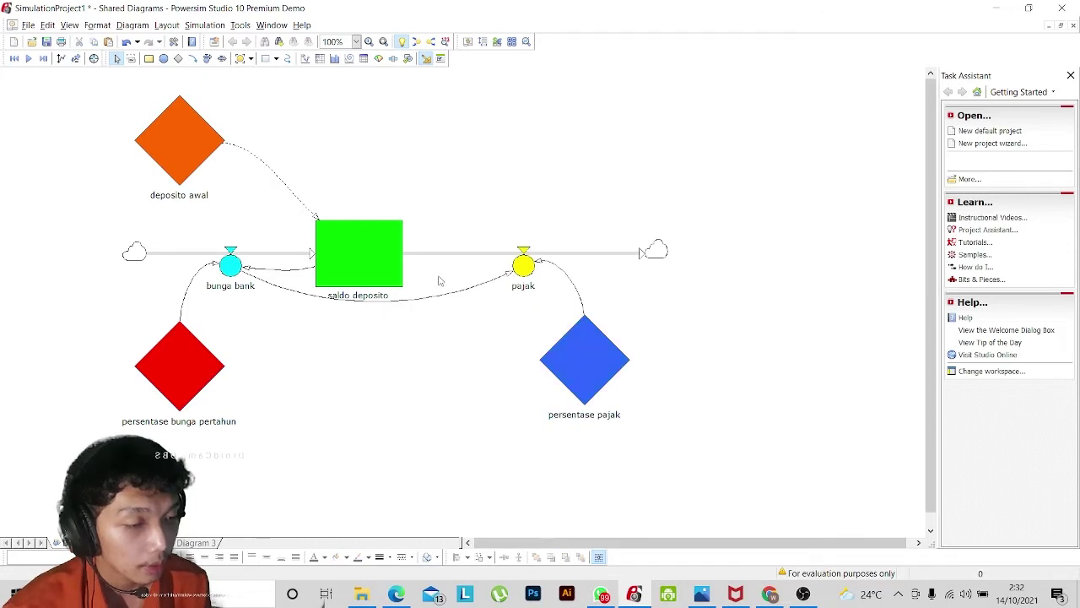
{"action": "scroll", "coordinate": [287, 239], "scroll_direction": "down", "scroll_amount": 1}
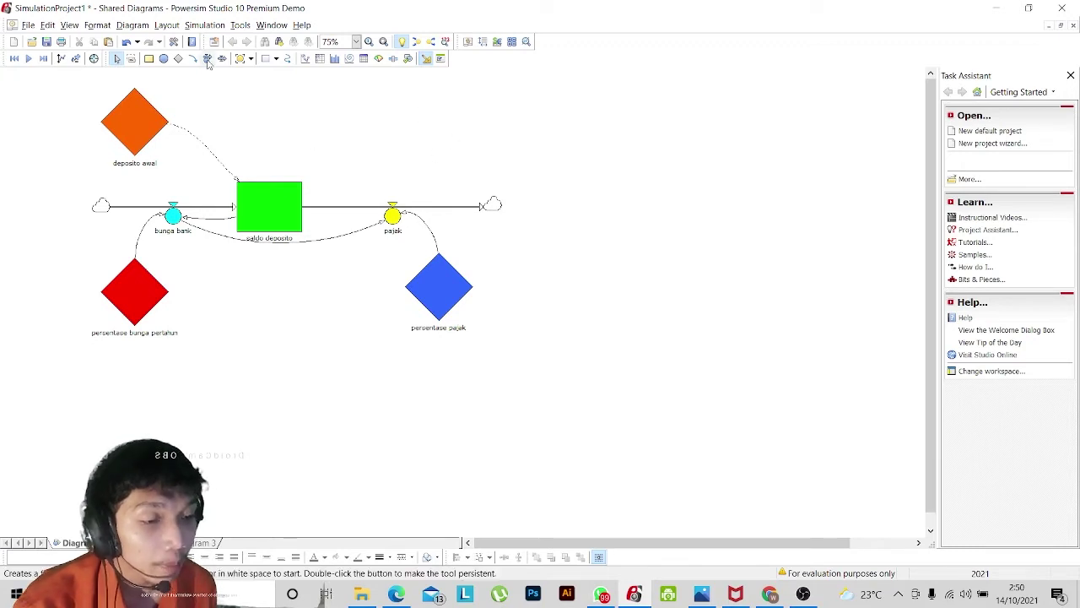
{"action": "left_click", "coordinate": [133, 24]}
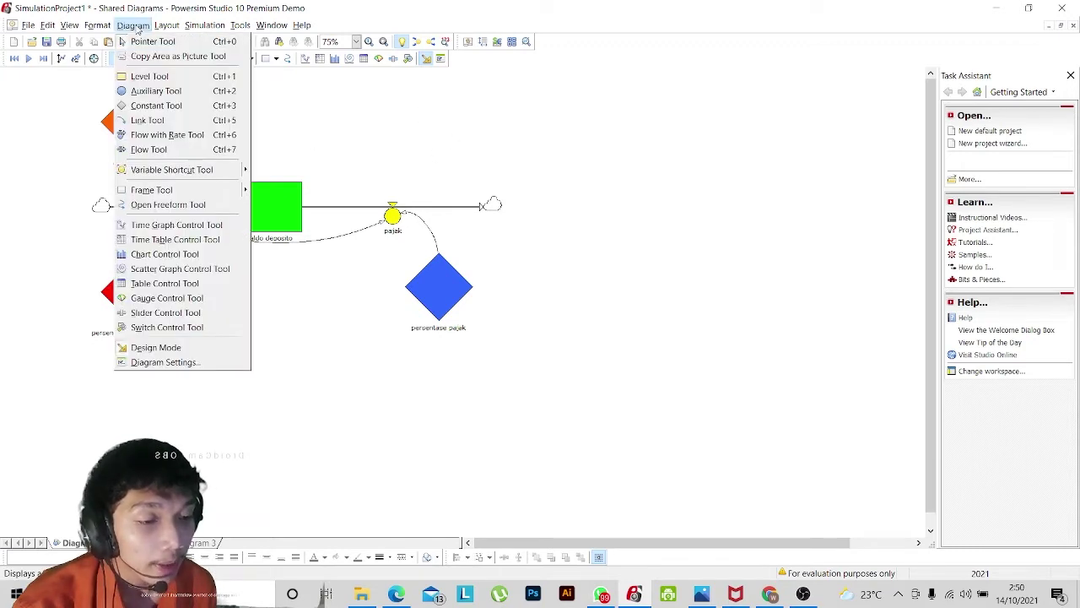
{"action": "left_click", "coordinate": [174, 240]}
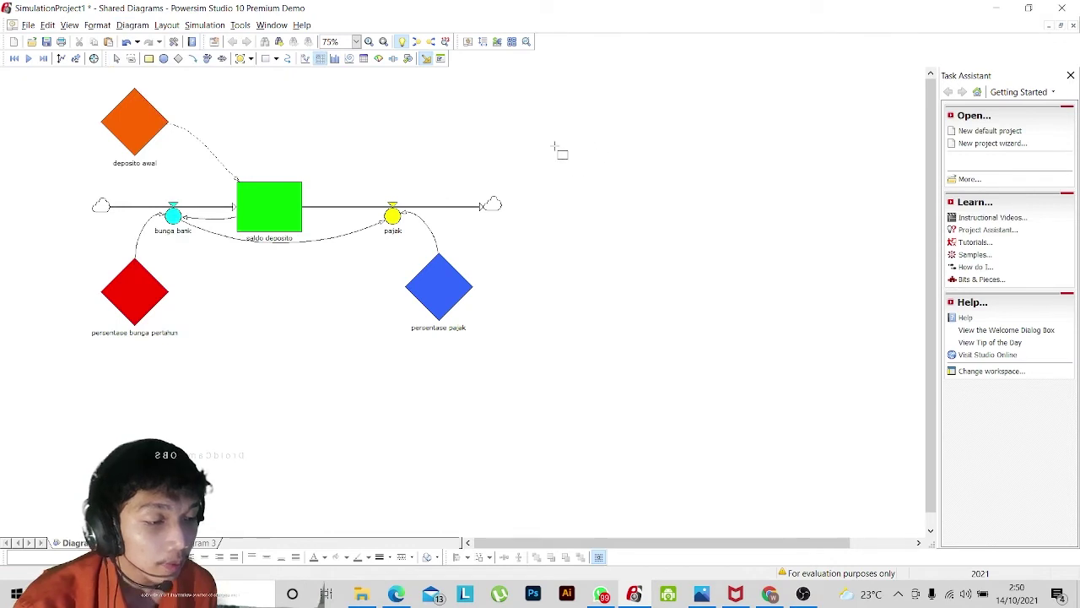
{"action": "left_click_drag", "start_coordinate": [562, 112], "coordinate": [915, 383]}
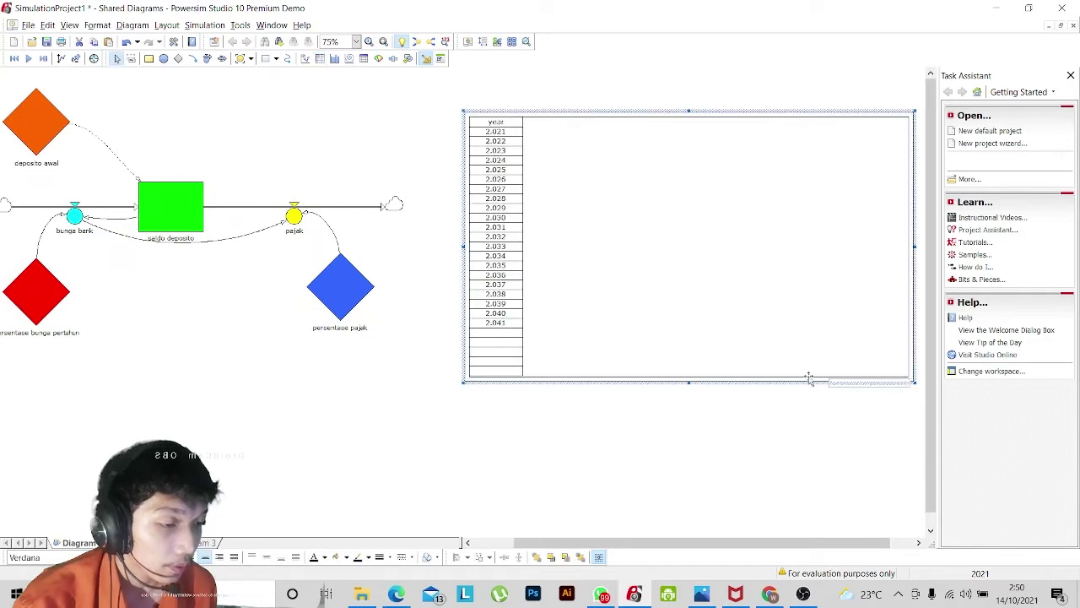
{"action": "left_click_drag", "start_coordinate": [628, 156], "coordinate": [626, 126]}
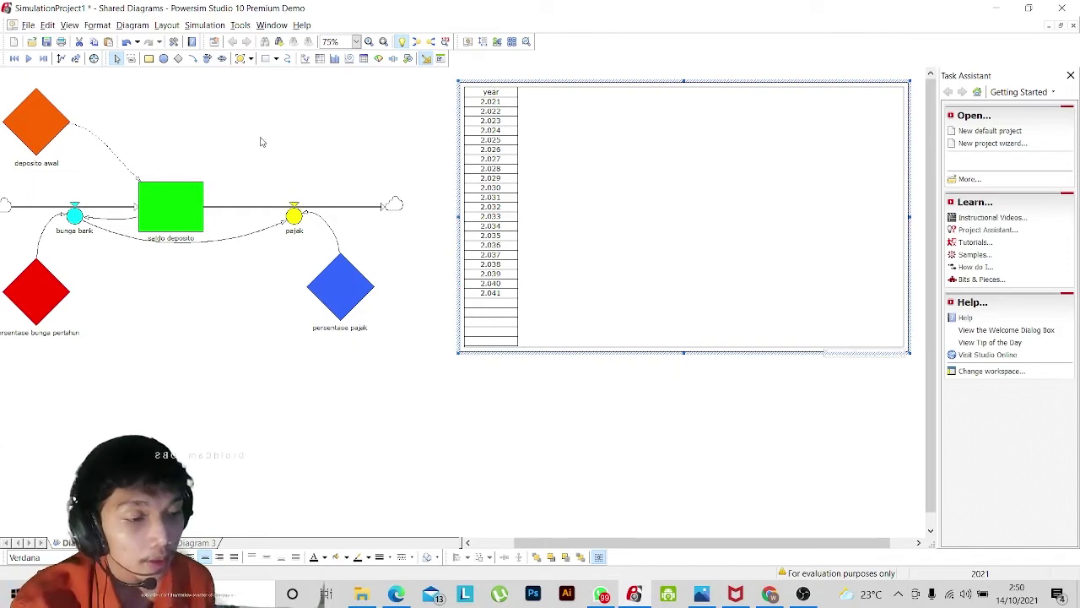
{"action": "left_click", "coordinate": [373, 134]}
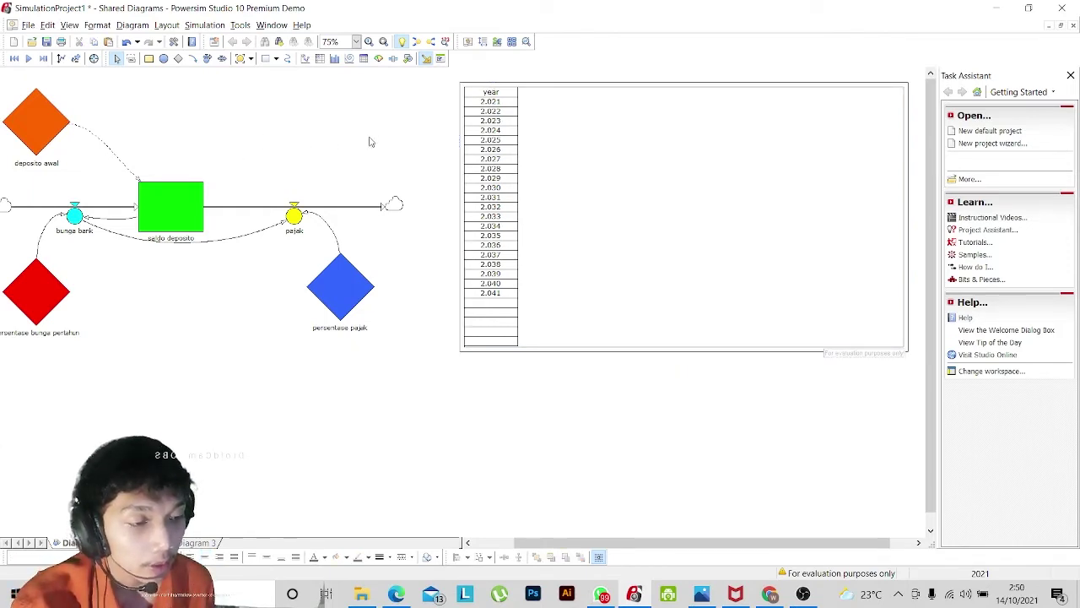
{"action": "middle_click", "coordinate": [369, 137]}
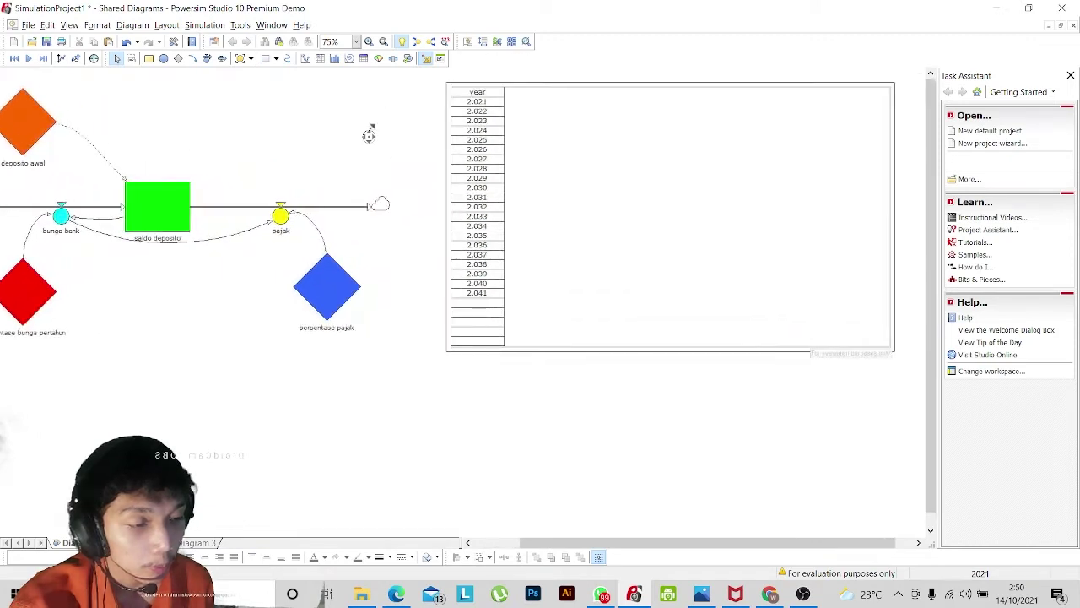
{"action": "middle_click", "coordinate": [340, 143]}
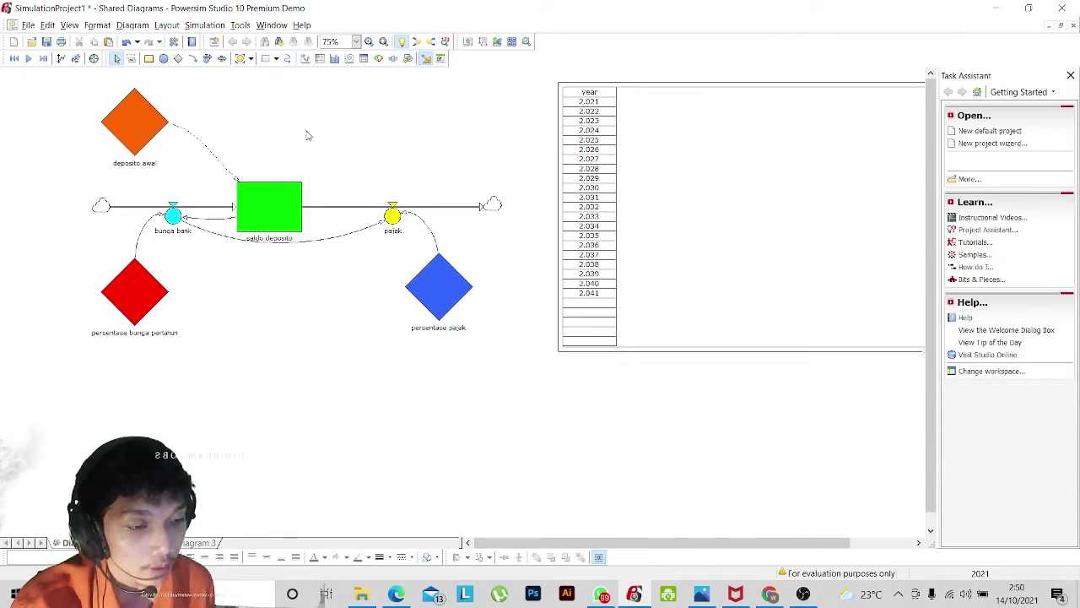
{"action": "left_click", "coordinate": [752, 234]}
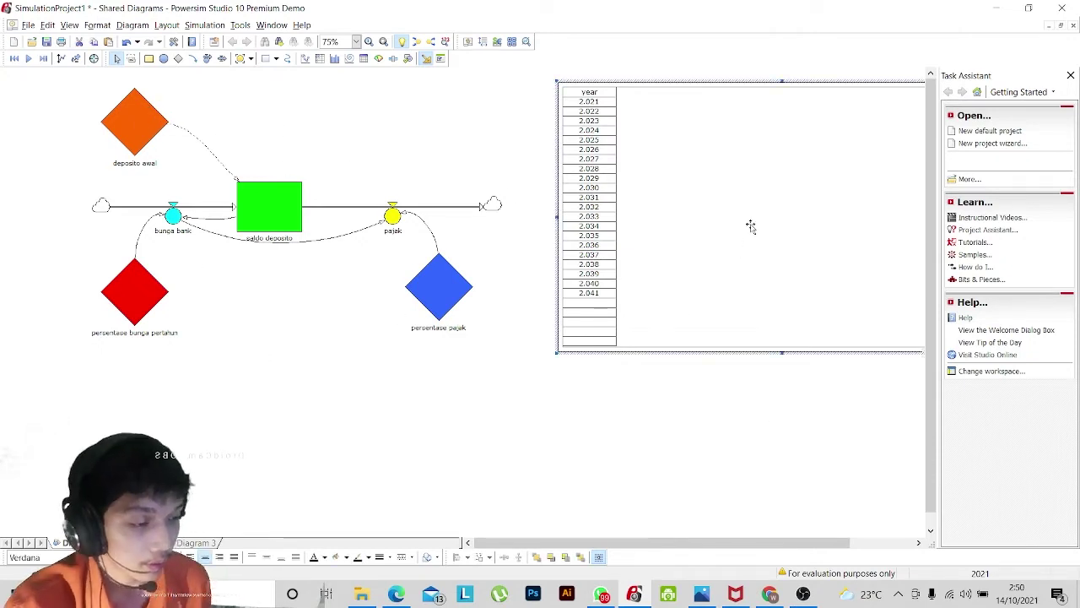
{"action": "key", "text": "Delete"}
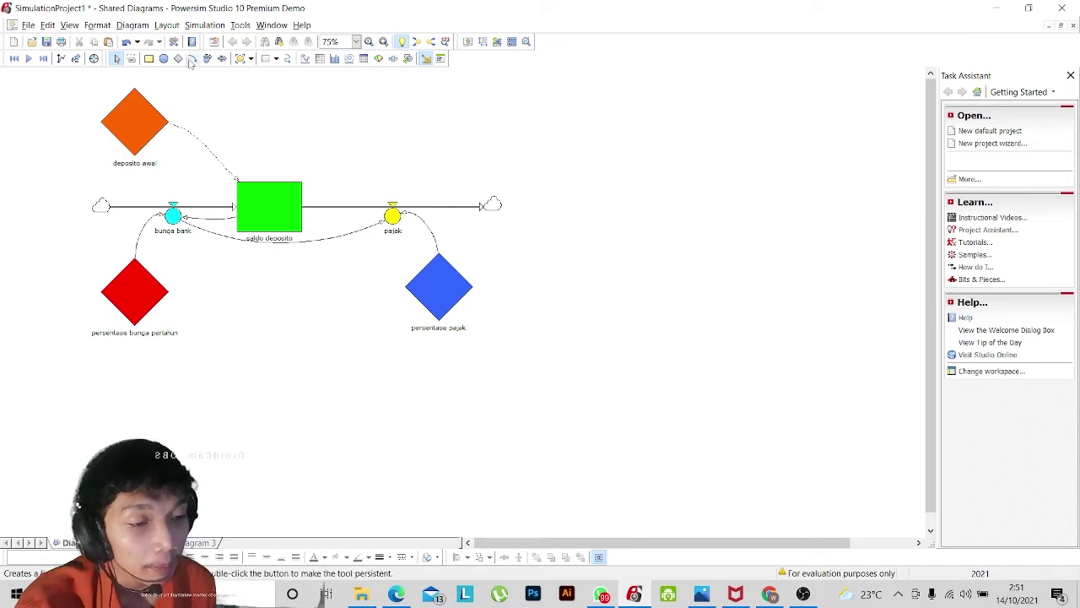
Insert a large time table control in the empty area beside the persentase pajak side of the model and nudge it slightly upward.
{"action": "left_click", "coordinate": [132, 25]}
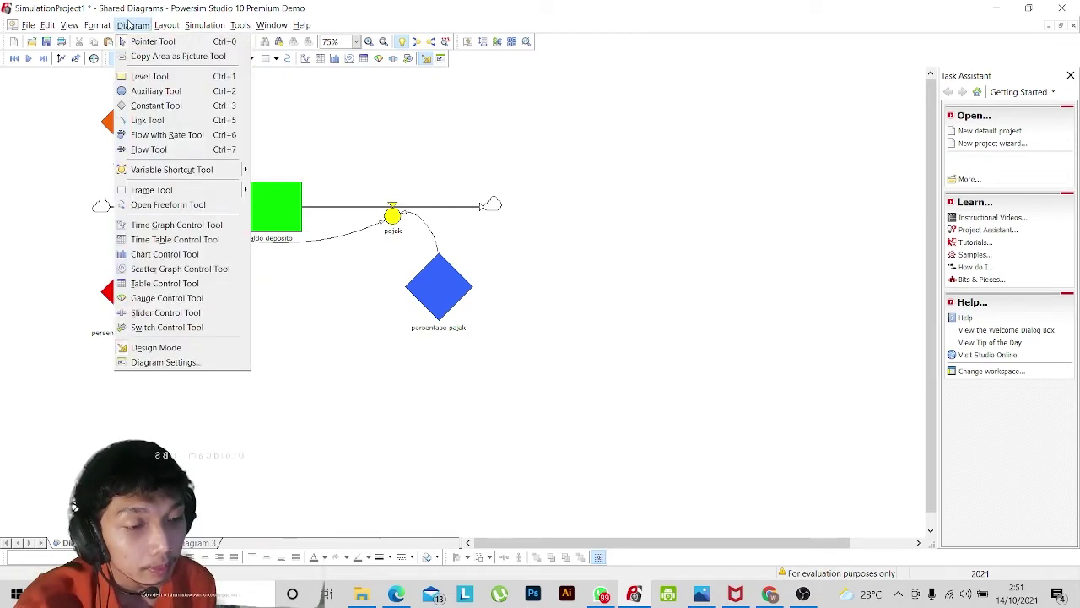
{"action": "left_click", "coordinate": [169, 241]}
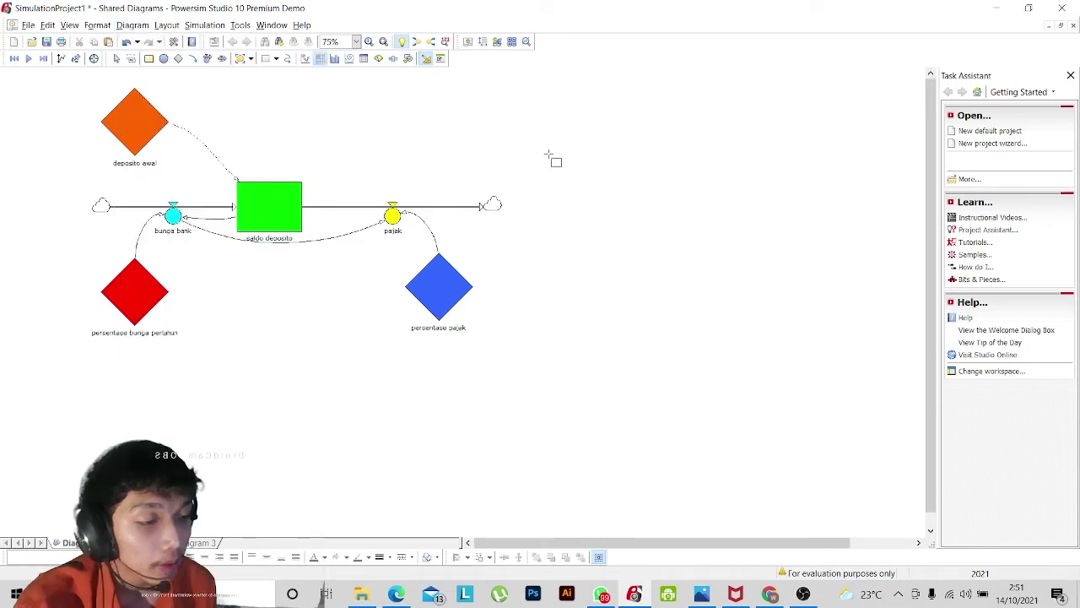
{"action": "left_click_drag", "start_coordinate": [567, 107], "coordinate": [906, 358]}
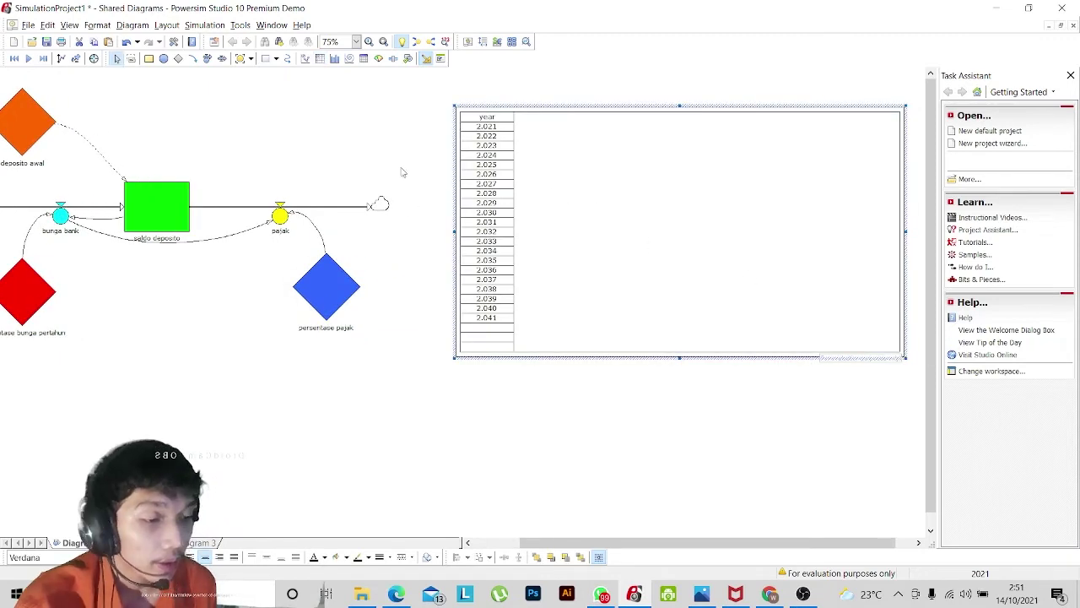
{"action": "left_click_drag", "start_coordinate": [607, 120], "coordinate": [613, 116]}
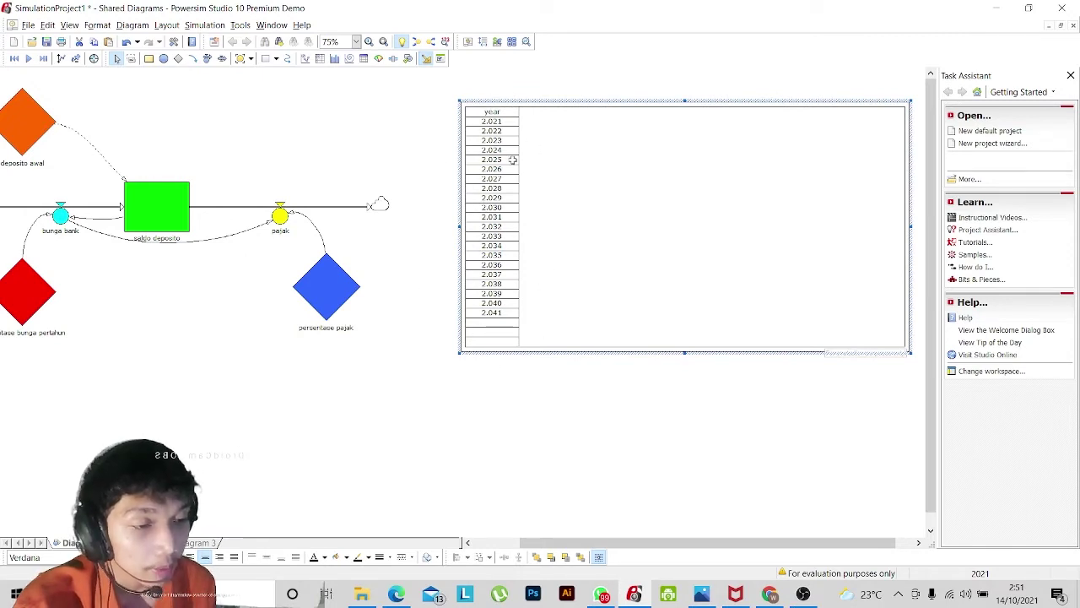
Set the simulation start time to 2021 and stop time to 2041, check the report intervals, and apply the settings.
{"action": "left_click", "coordinate": [209, 25]}
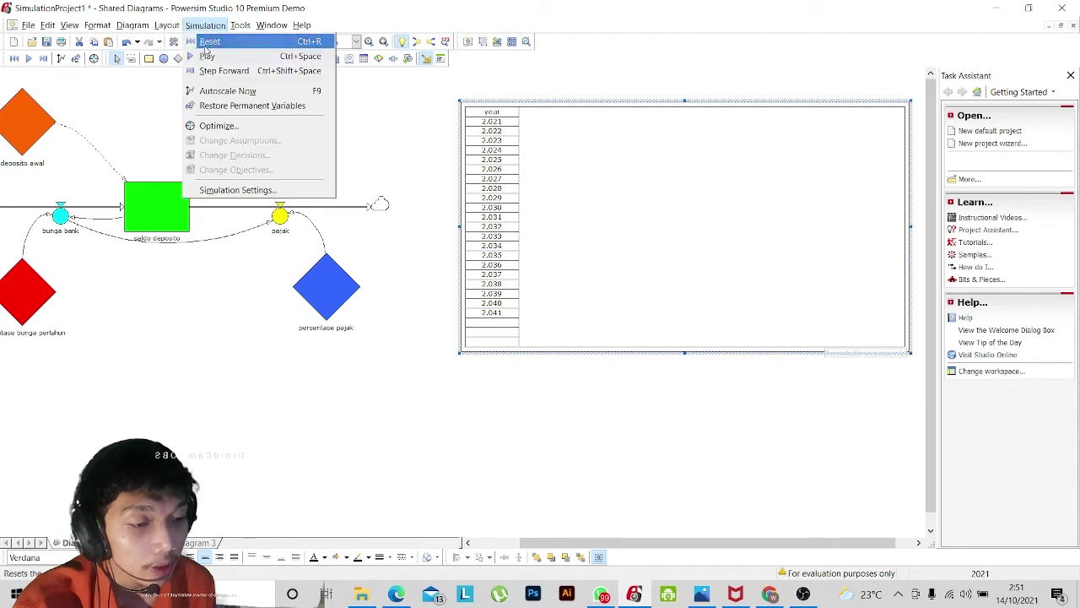
{"action": "left_click", "coordinate": [210, 192]}
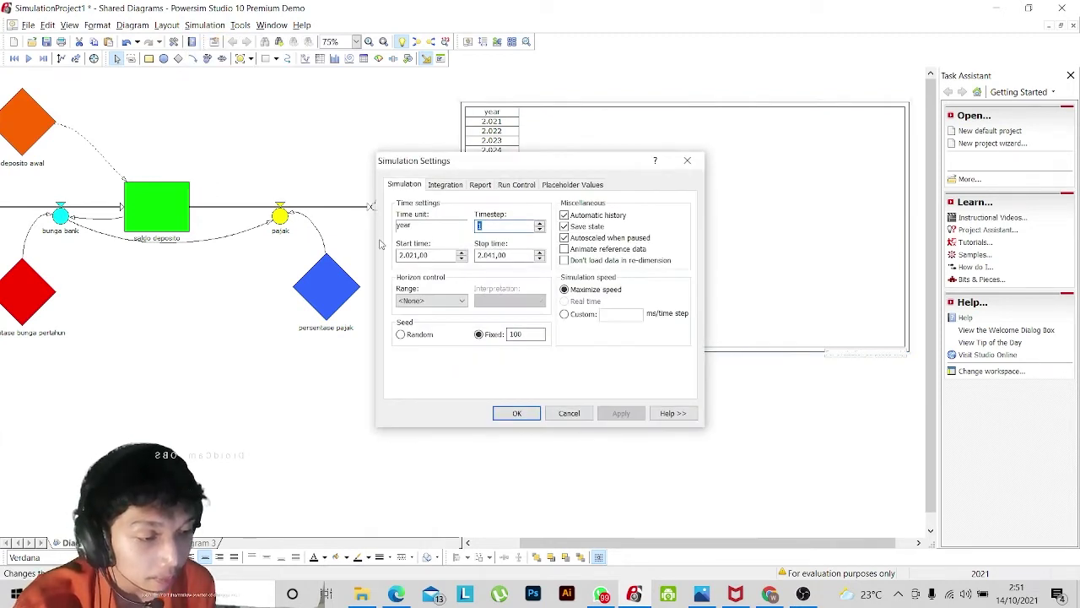
{"action": "left_click", "coordinate": [436, 255]}
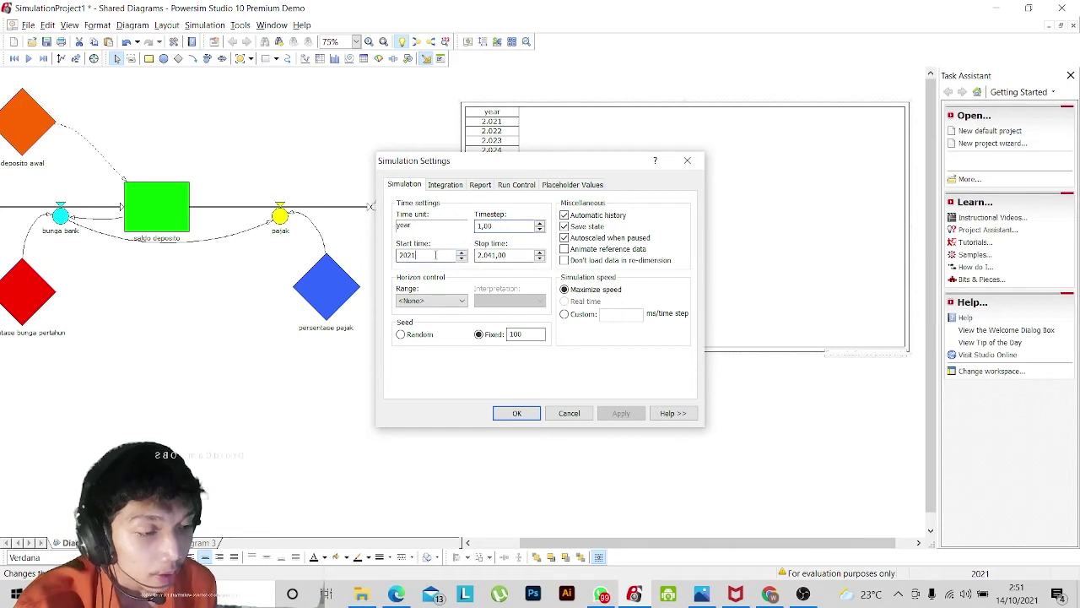
{"action": "left_click", "coordinate": [529, 255]}
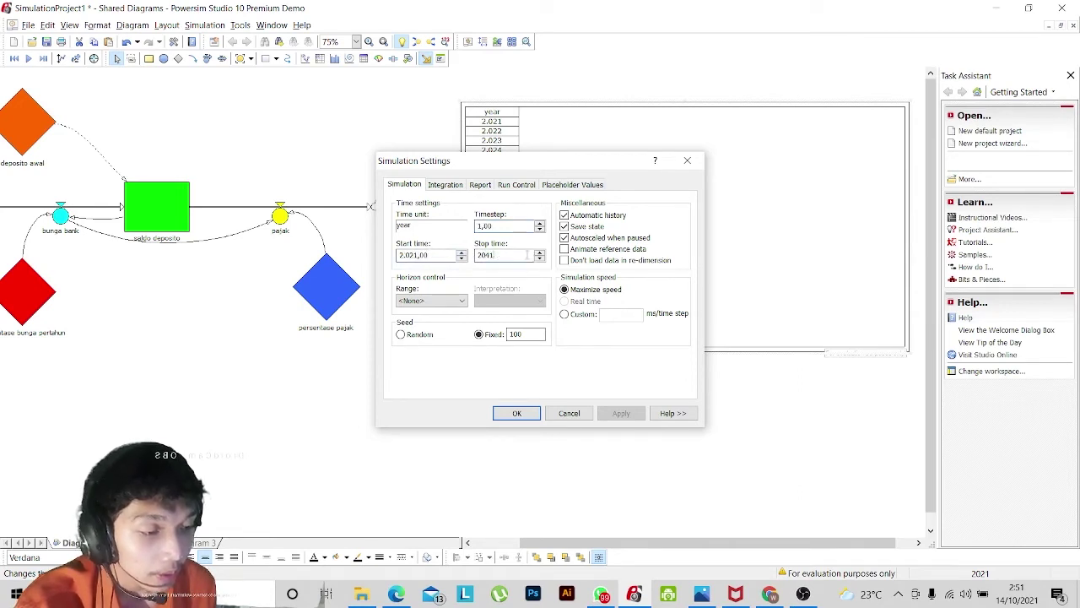
{"action": "left_click", "coordinate": [480, 184]}
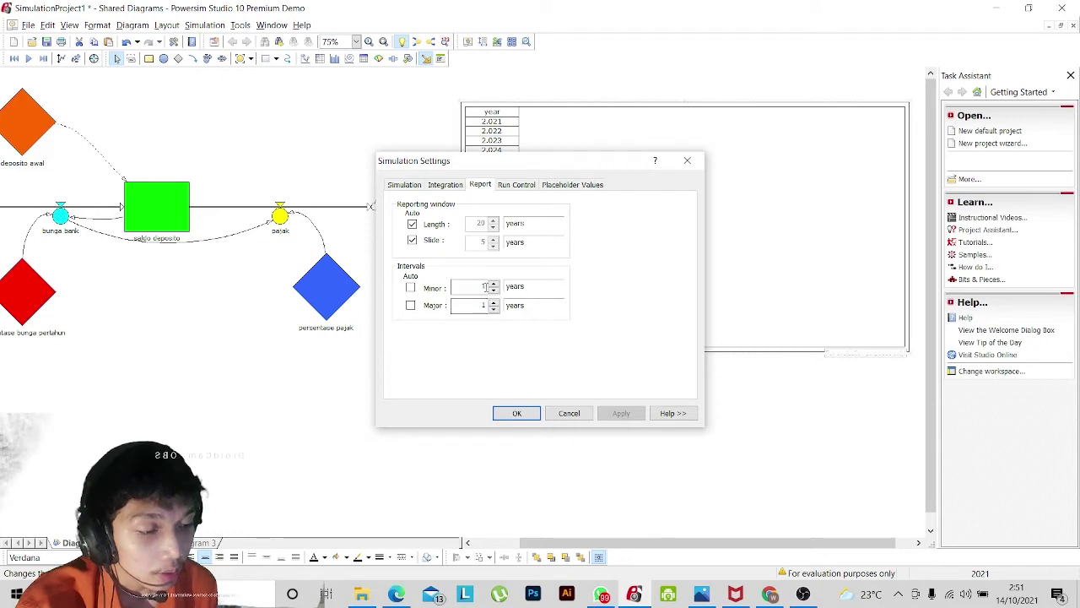
{"action": "left_click", "coordinate": [517, 413]}
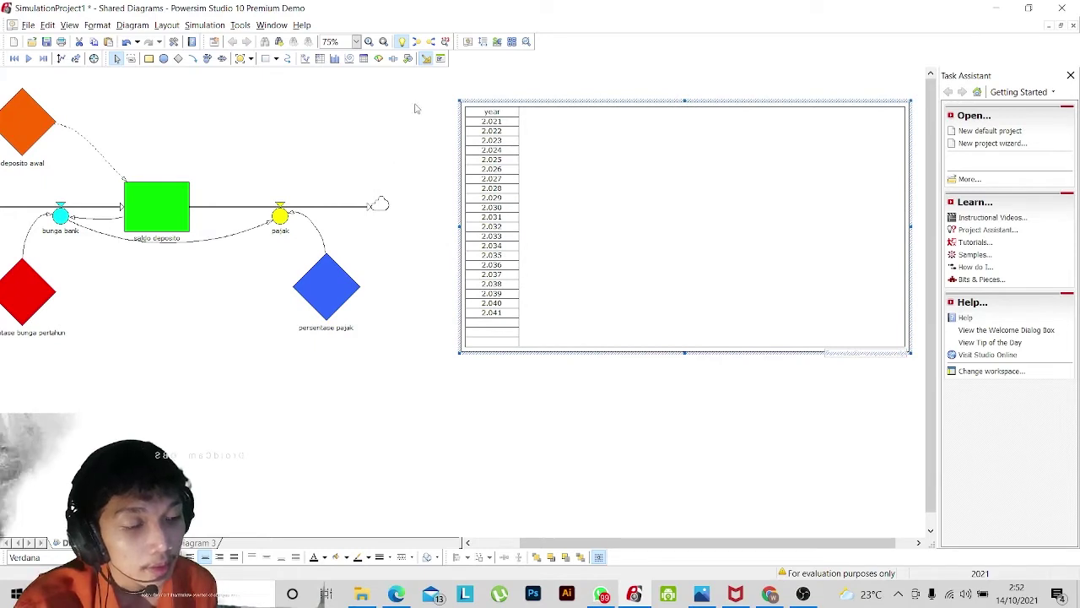
Add the deposito awal, persentase bunga pertahun and persentase pajak constants to the time table as columns.
{"action": "middle_click", "coordinate": [317, 138]}
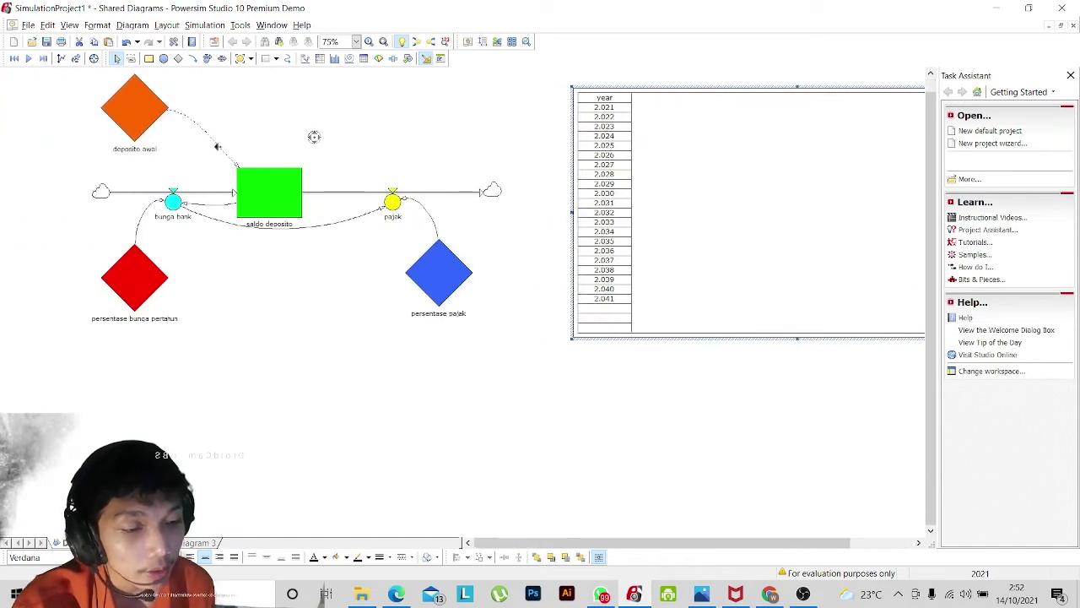
{"action": "scroll", "coordinate": [229, 98], "scroll_direction": "up", "scroll_amount": 1}
{"action": "left_click", "coordinate": [238, 110]}
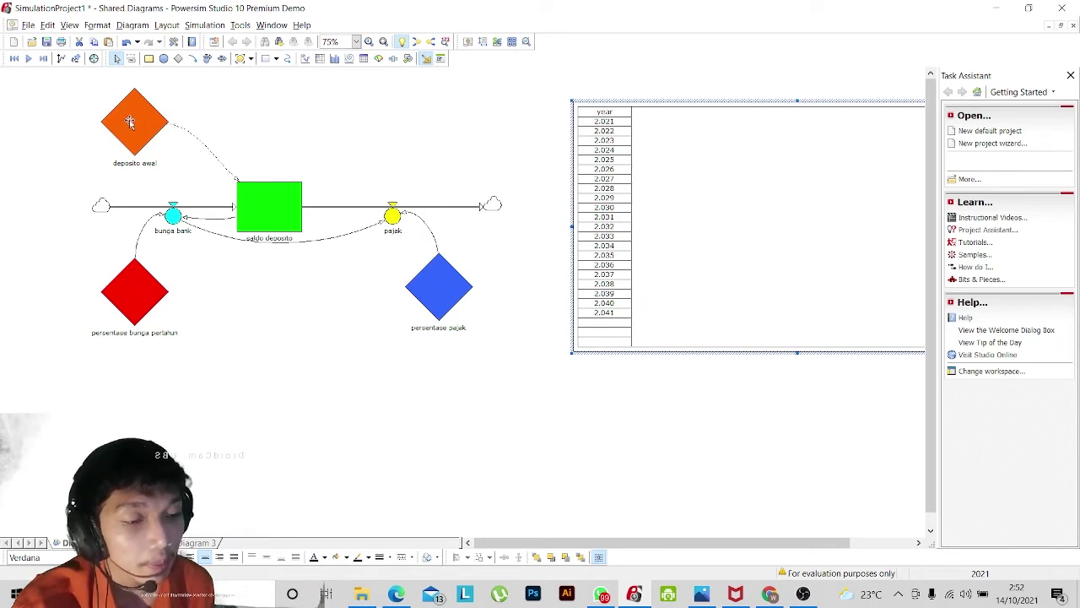
{"action": "mouse_move", "coordinate": [129, 123]}
{"action": "left_click_drag", "start_coordinate": [129, 122], "coordinate": [678, 188]}
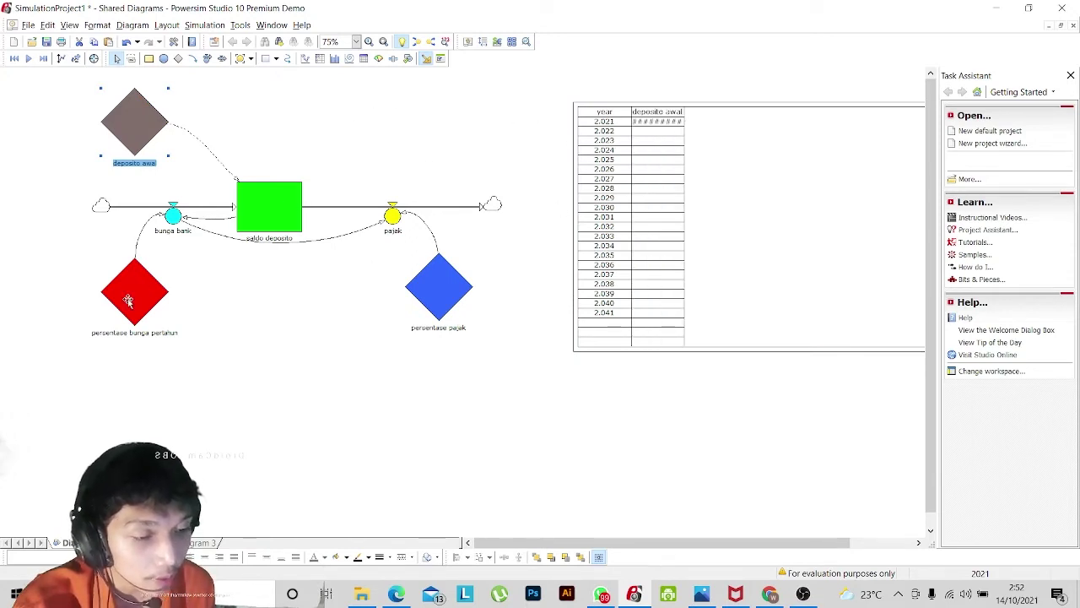
{"action": "left_click_drag", "start_coordinate": [139, 297], "coordinate": [725, 189]}
{"action": "left_click_drag", "start_coordinate": [439, 280], "coordinate": [800, 226]}
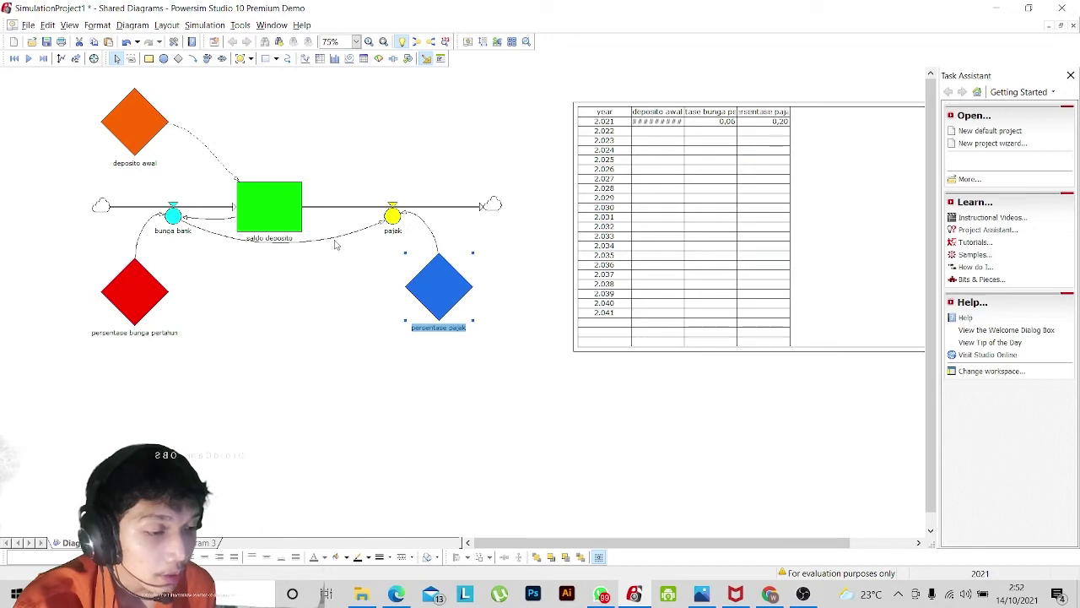
Add the bunga bank and pajak rates and the saldo deposito level to the time table as further columns.
{"action": "left_click_drag", "start_coordinate": [178, 221], "coordinate": [829, 207]}
{"action": "left_click_drag", "start_coordinate": [397, 216], "coordinate": [870, 197]}
{"action": "left_click_drag", "start_coordinate": [257, 221], "coordinate": [916, 176]}
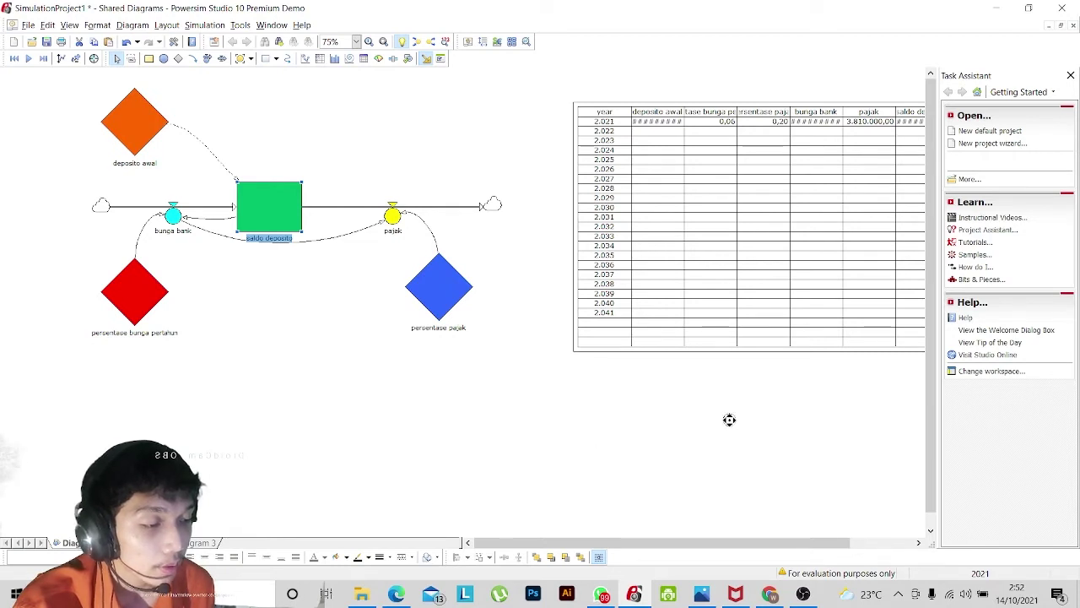
Widen the deposito awal, bunga bank and saldo deposito columns of the time table until their first-year values fit.
{"action": "mouse_move", "coordinate": [681, 410]}
{"action": "left_mouse_down"}
{"action": "mouse_move", "coordinate": [650, 416]}
{"action": "mouse_move", "coordinate": [672, 407]}
{"action": "left_mouse_up"}
{"action": "left_click_drag", "start_coordinate": [828, 543], "coordinate": [890, 532]}
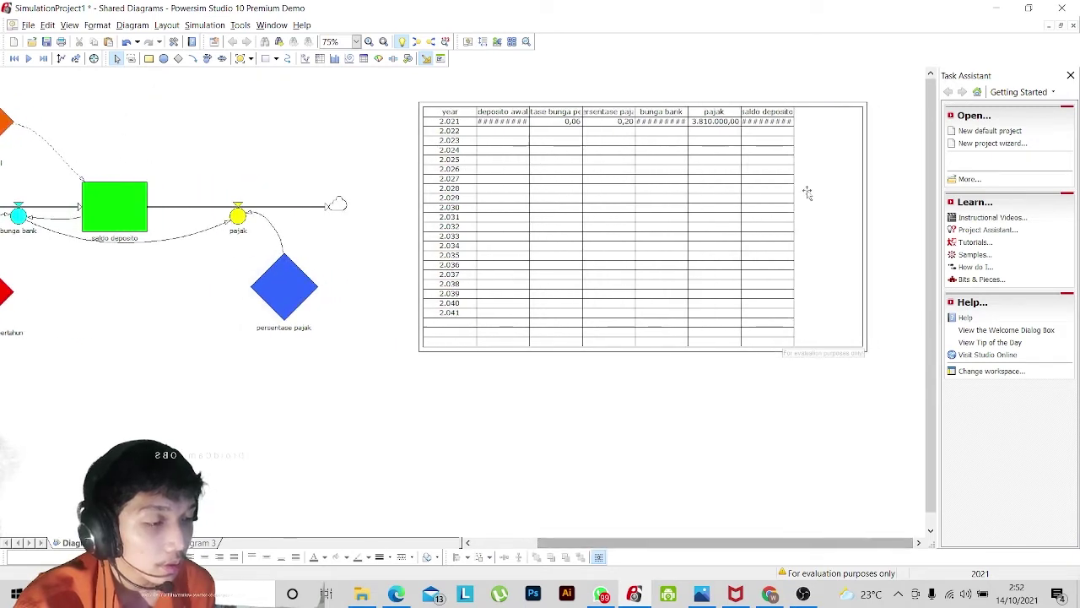
{"action": "left_click", "coordinate": [522, 121]}
{"action": "left_click_drag", "start_coordinate": [530, 155], "coordinate": [545, 179]}
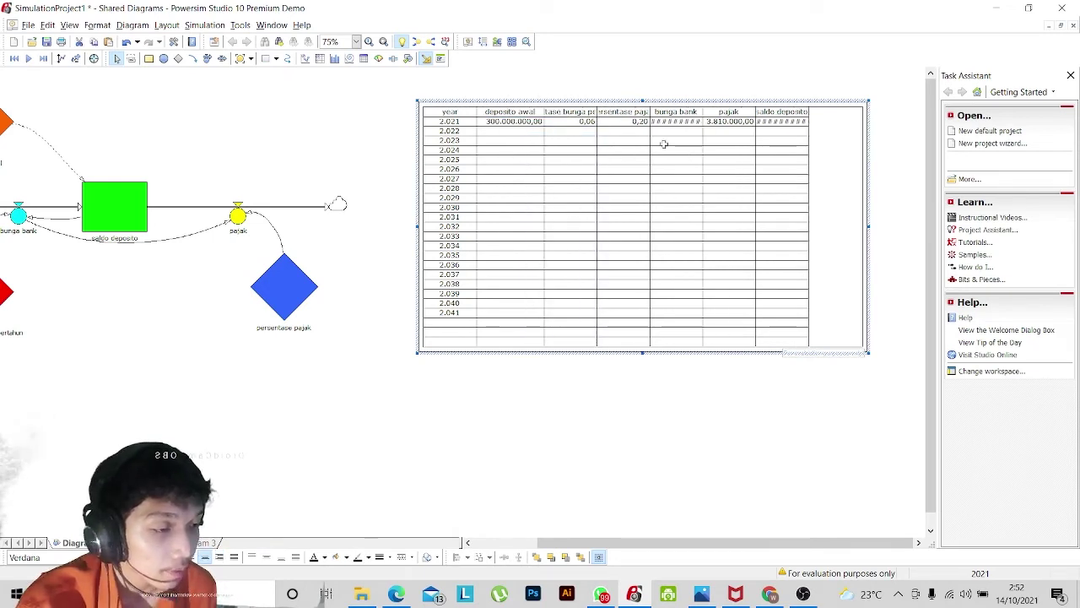
{"action": "left_click_drag", "start_coordinate": [703, 210], "coordinate": [717, 210]}
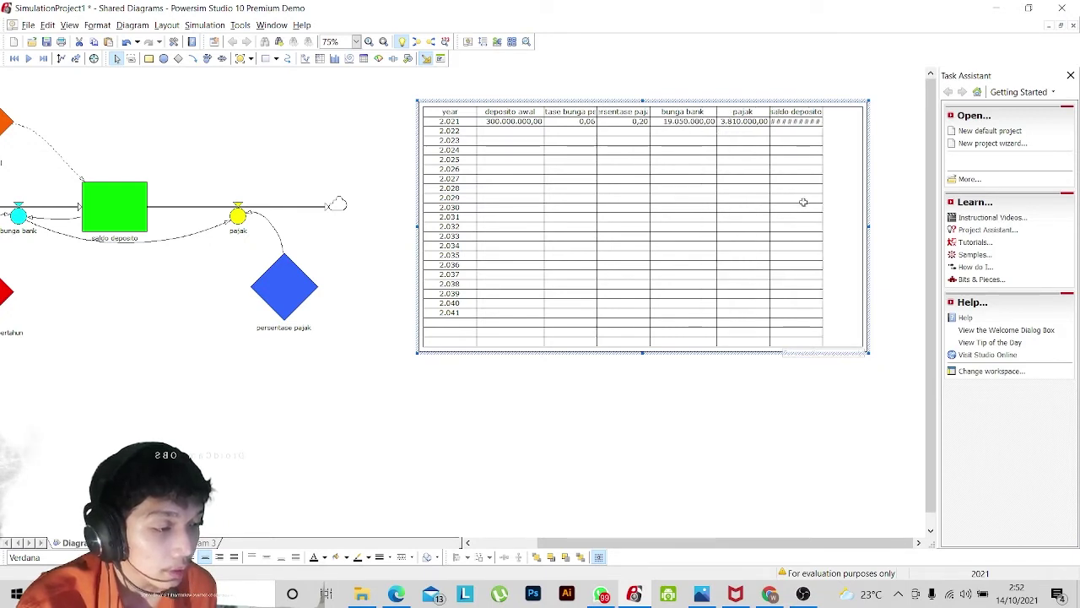
{"action": "left_click_drag", "start_coordinate": [820, 201], "coordinate": [841, 200]}
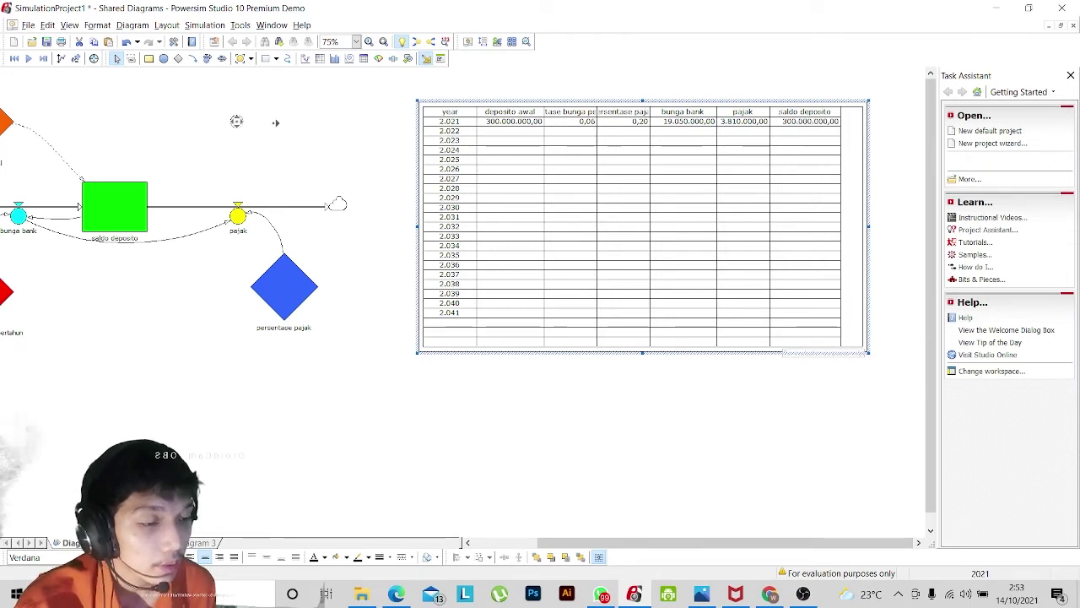
Clear the table selection and run the simulation to fill the time table for all years.
{"action": "left_click", "coordinate": [355, 117]}
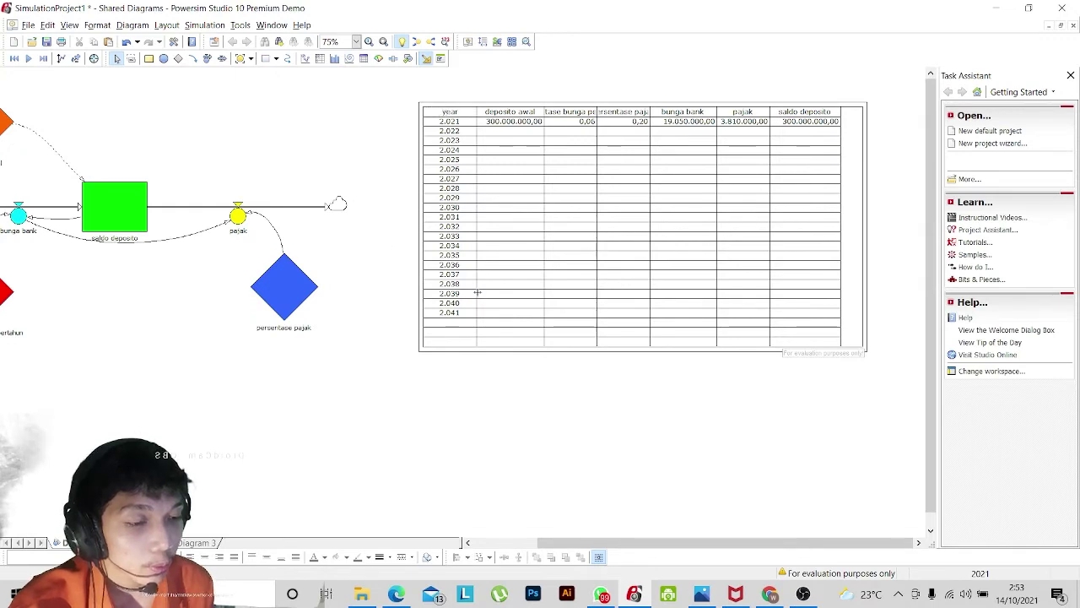
{"action": "scroll", "coordinate": [326, 406], "scroll_direction": "left", "scroll_amount": 3}
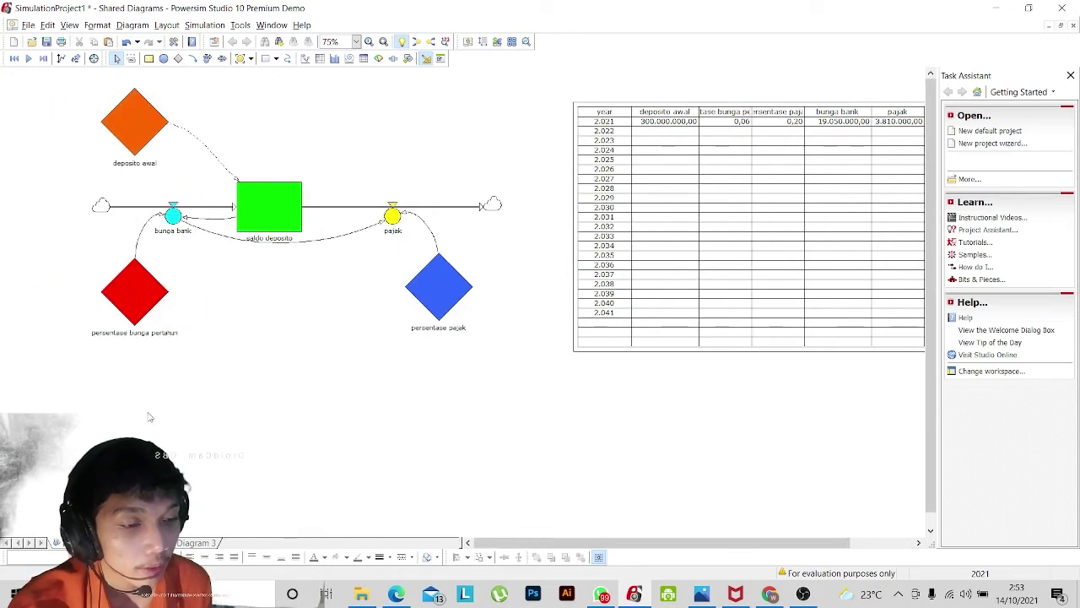
{"action": "left_click", "coordinate": [203, 25]}
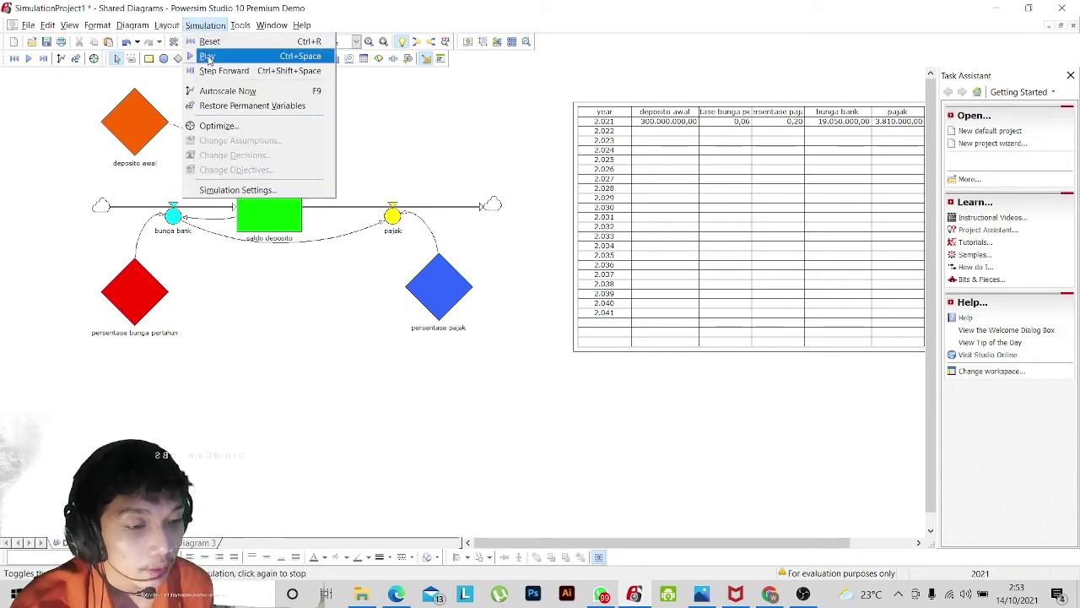
{"action": "left_click", "coordinate": [208, 57]}
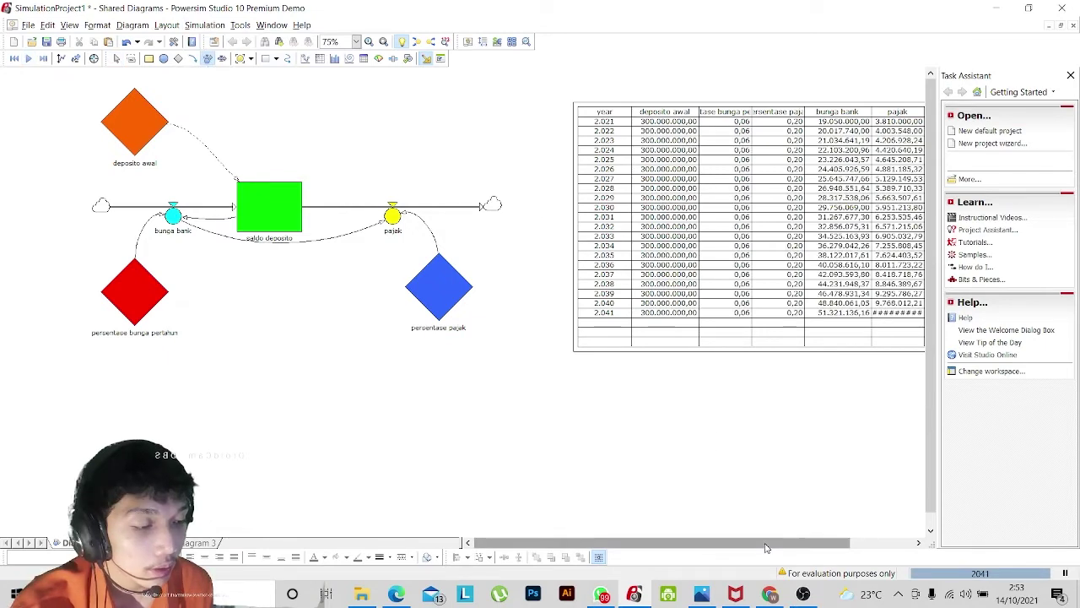
Return to the selection tool and widen the time table's pajak column so the 2041 value fits.
{"action": "left_click_drag", "start_coordinate": [765, 545], "coordinate": [854, 548]}
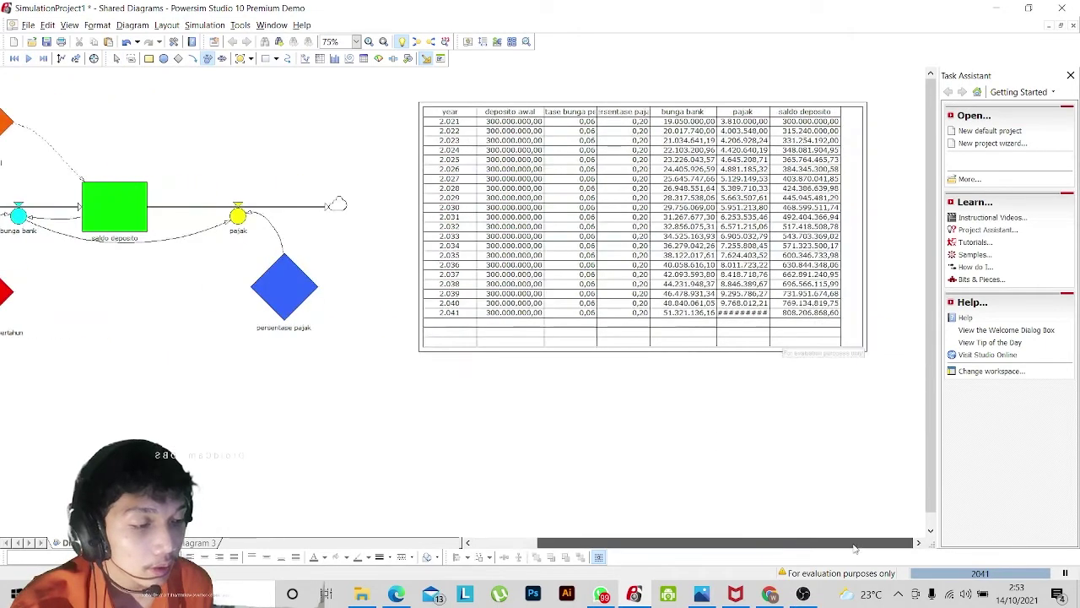
{"action": "left_click", "coordinate": [773, 279]}
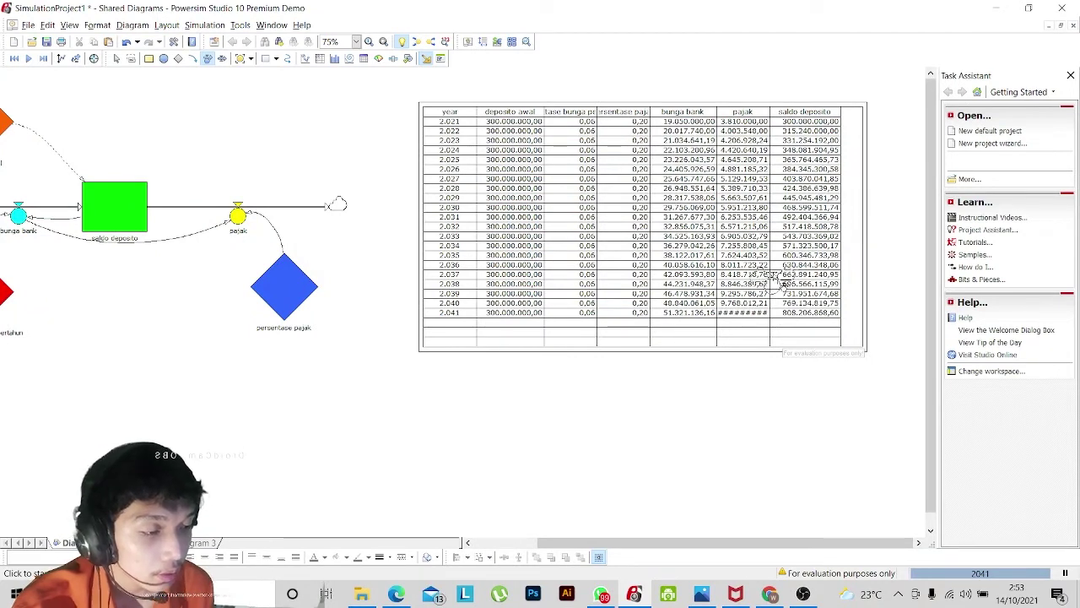
{"action": "key", "text": "Escape"}
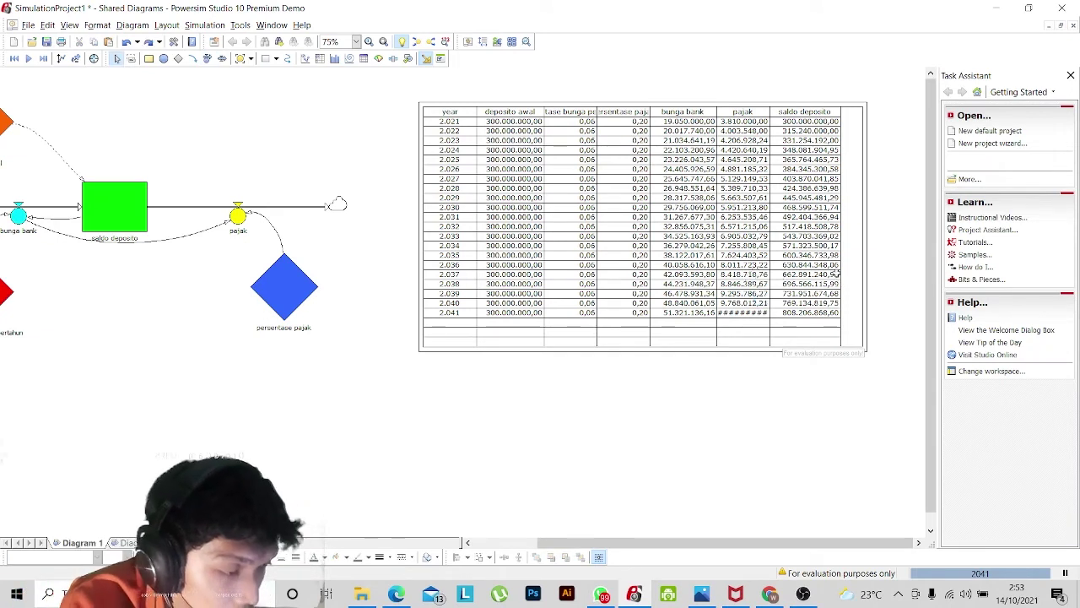
{"action": "left_click", "coordinate": [770, 111]}
{"action": "left_click_drag", "start_coordinate": [770, 112], "coordinate": [781, 112]}
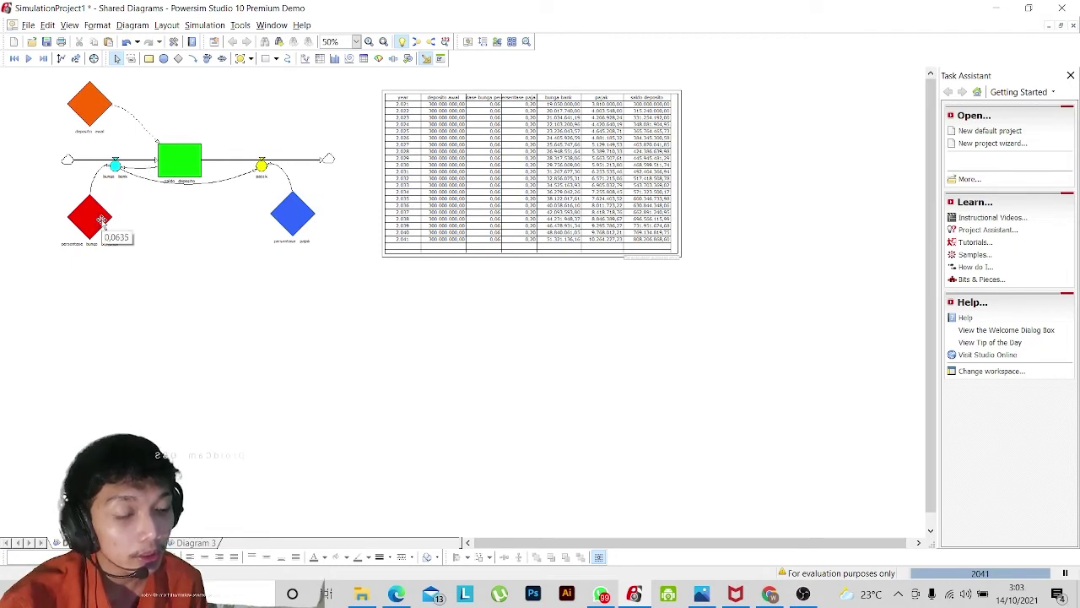
Duplicate the whole deposit model without its time table and place the copy in the empty area below the original.
{"action": "right_click", "coordinate": [177, 161]}
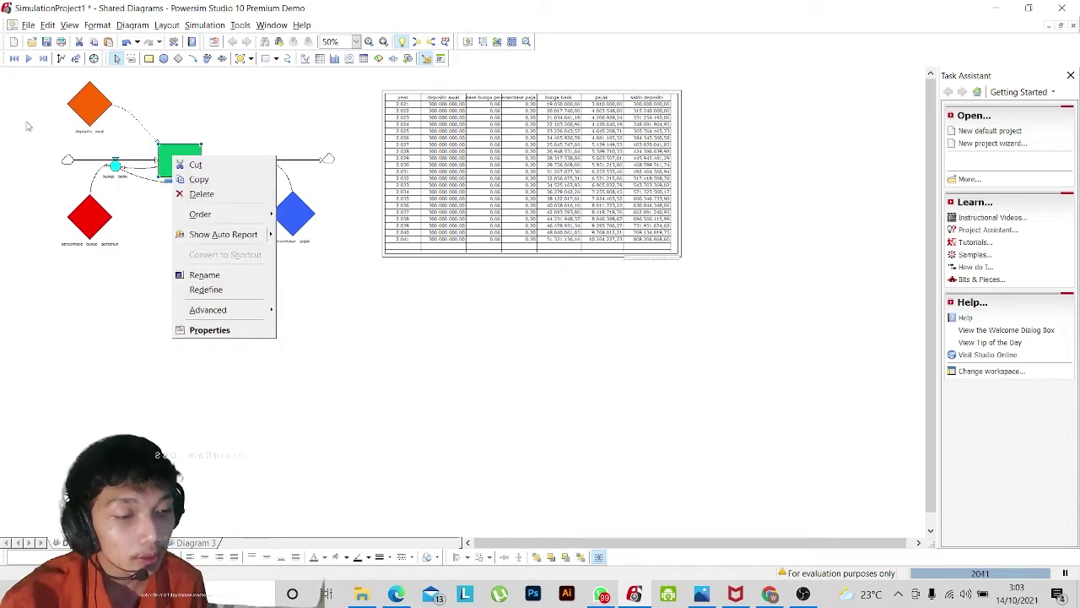
{"action": "left_click_drag", "start_coordinate": [30, 75], "coordinate": [357, 279]}
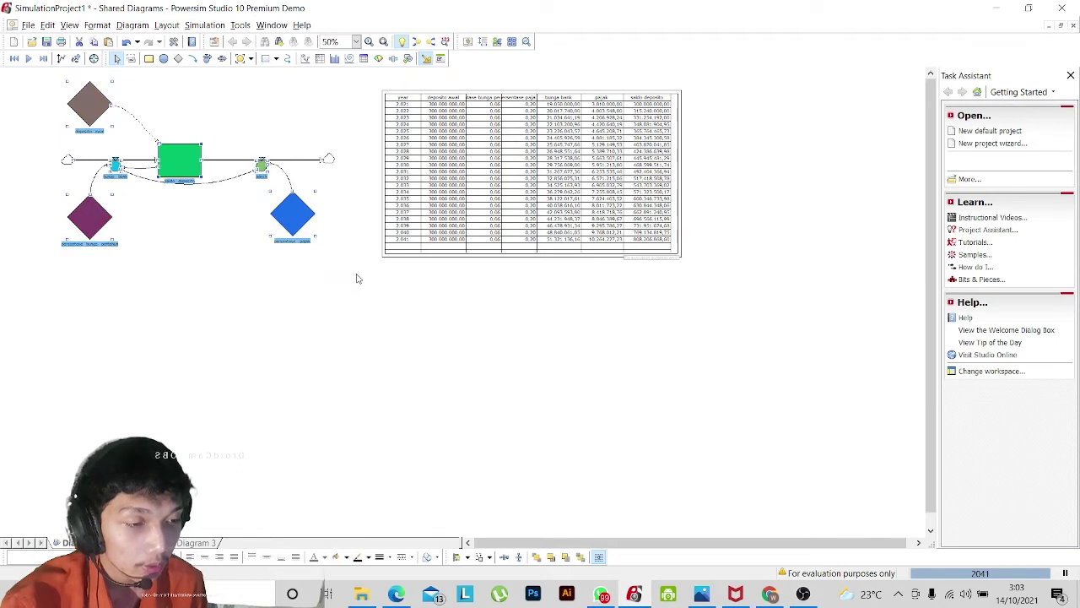
{"action": "right_click", "coordinate": [177, 174]}
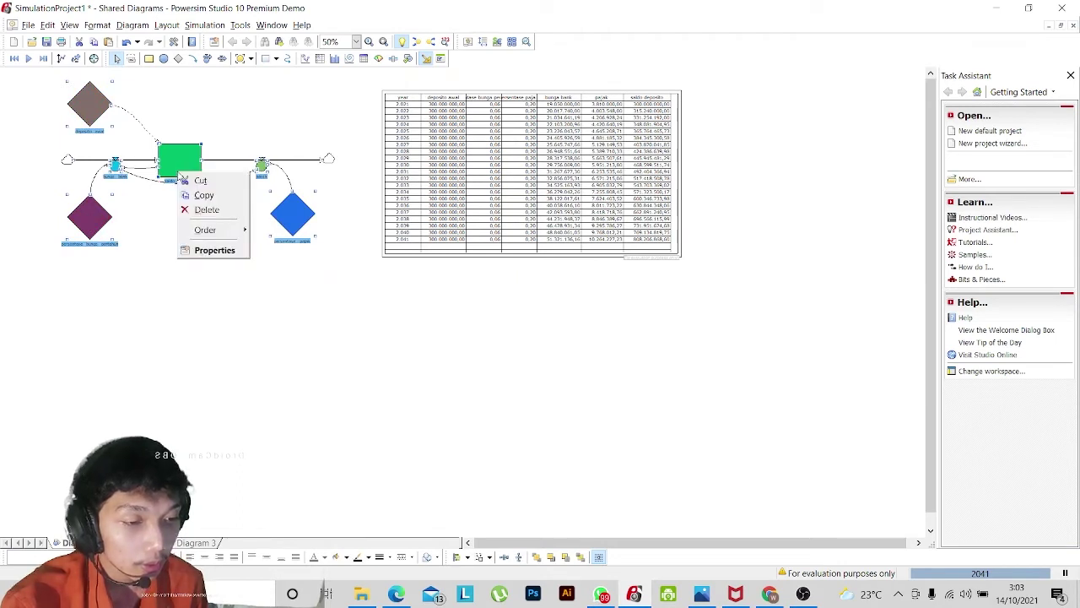
{"action": "left_click", "coordinate": [201, 199]}
{"action": "left_click", "coordinate": [167, 338]}
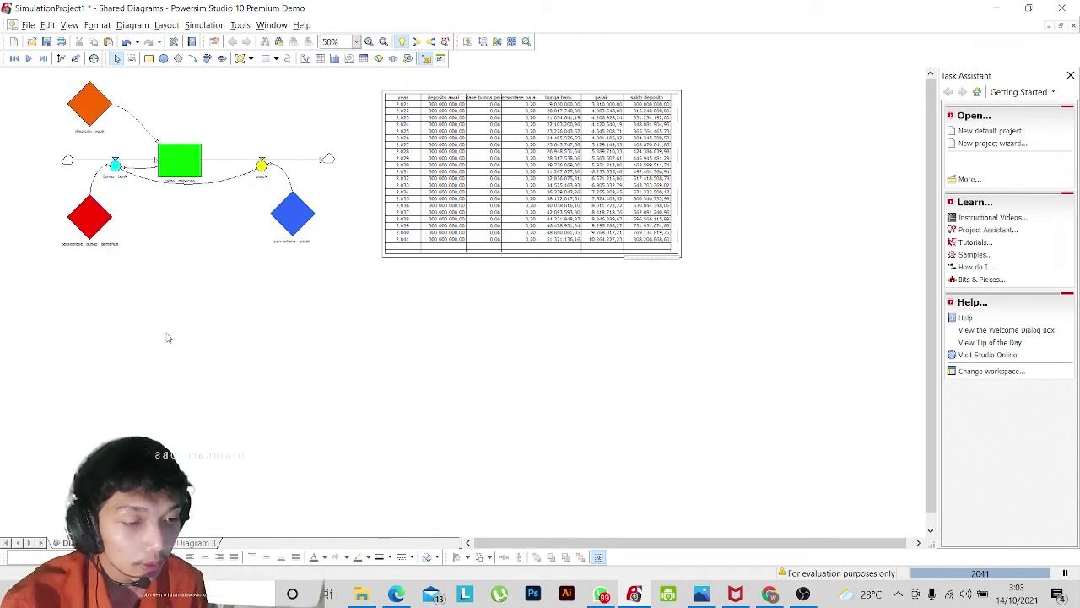
{"action": "right_click", "coordinate": [116, 327]}
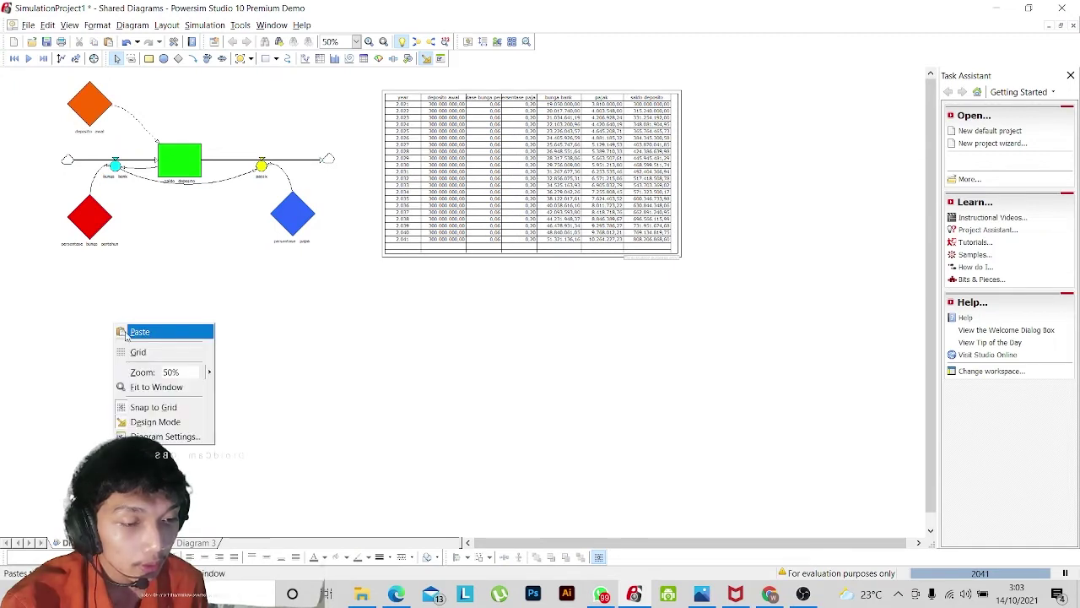
{"action": "left_click", "coordinate": [139, 331]}
{"action": "left_click_drag", "start_coordinate": [178, 315], "coordinate": [186, 409]}
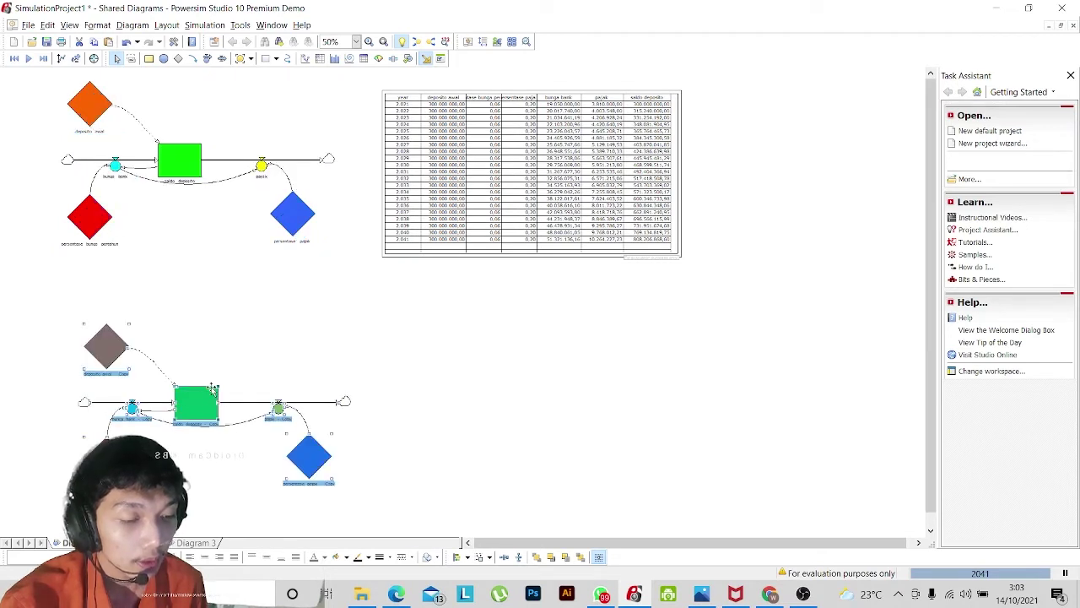
{"action": "left_click", "coordinate": [263, 346]}
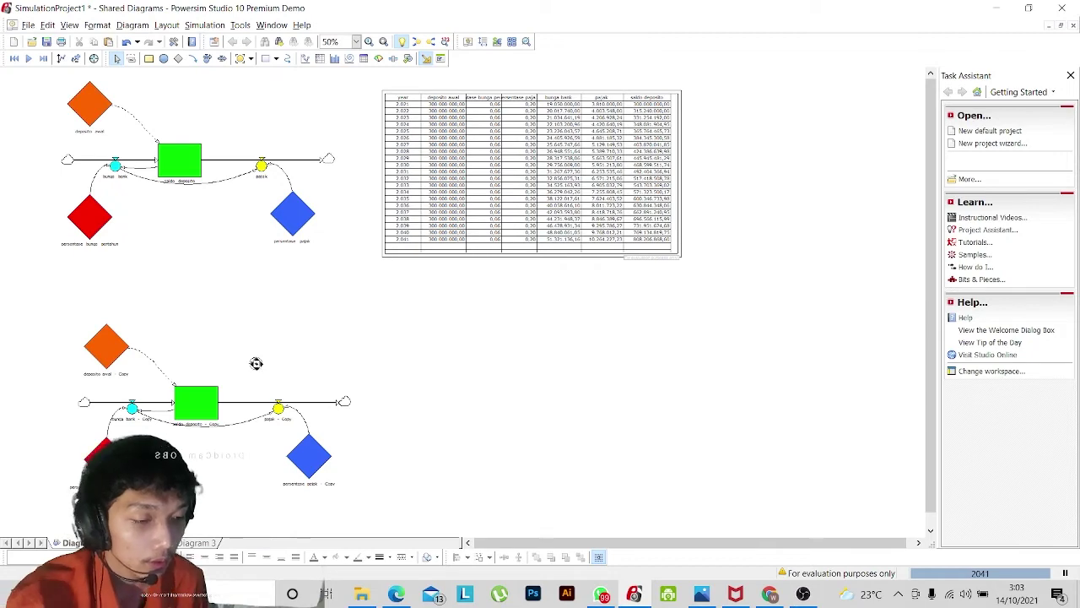
Rename the copied deposito awal constant in the lower model to deposito awal - 2.
{"action": "scroll", "coordinate": [256, 363], "scroll_direction": "up", "scroll_amount": 1}
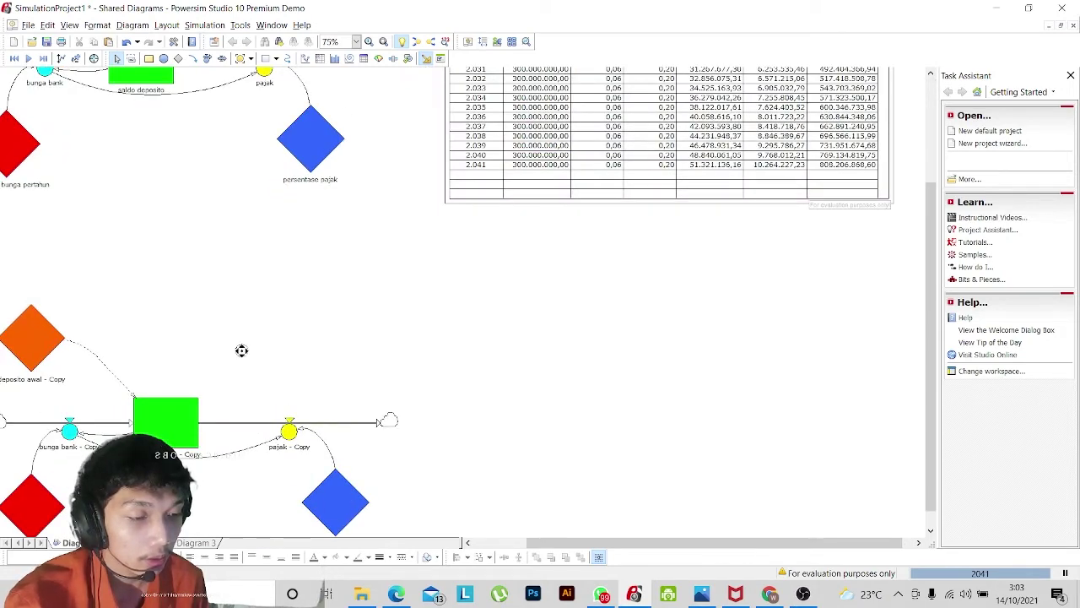
{"action": "scroll", "coordinate": [241, 349], "scroll_direction": "right", "scroll_amount": 1}
{"action": "scroll", "coordinate": [242, 349], "scroll_direction": "left", "scroll_amount": 5}
{"action": "scroll", "coordinate": [241, 350], "scroll_direction": "down", "scroll_amount": 1}
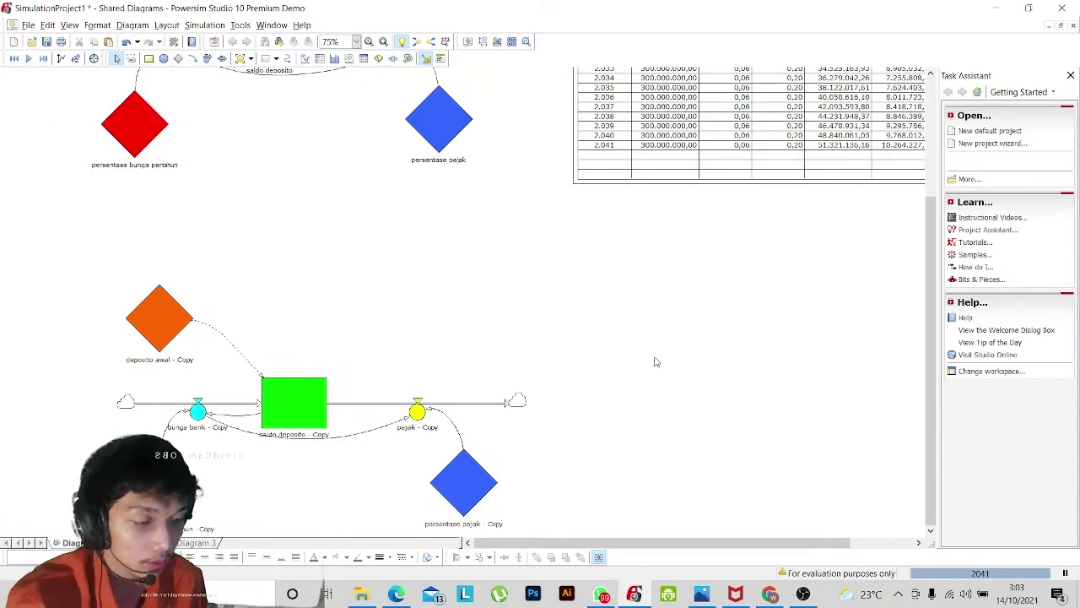
{"action": "scroll", "coordinate": [655, 361], "scroll_direction": "down", "scroll_amount": 2}
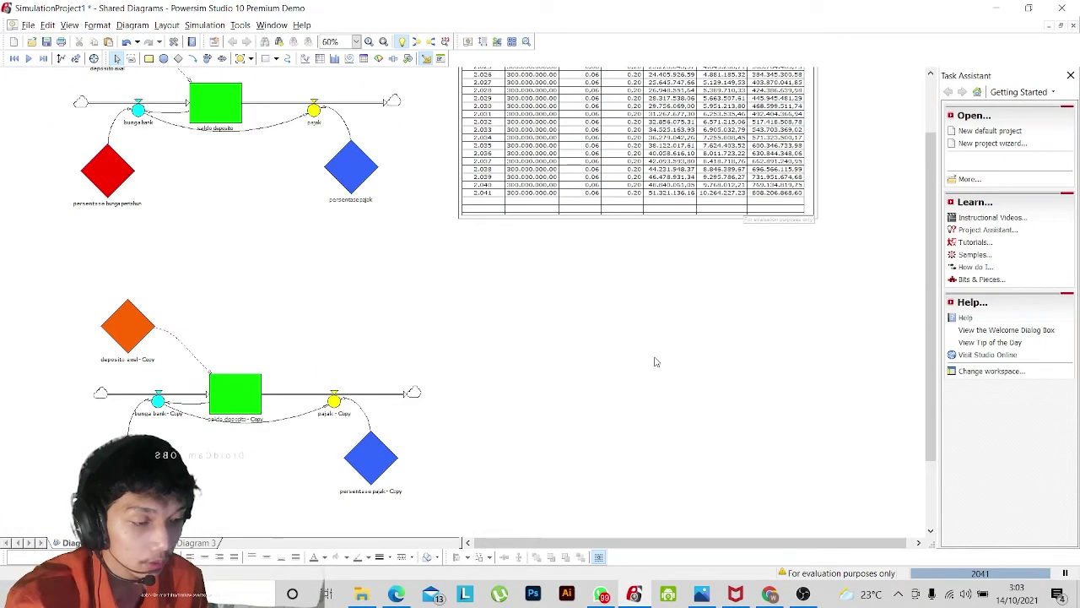
{"action": "left_click", "coordinate": [149, 360]}
{"action": "left_click", "coordinate": [152, 360]}
{"action": "left_click", "coordinate": [152, 360]}
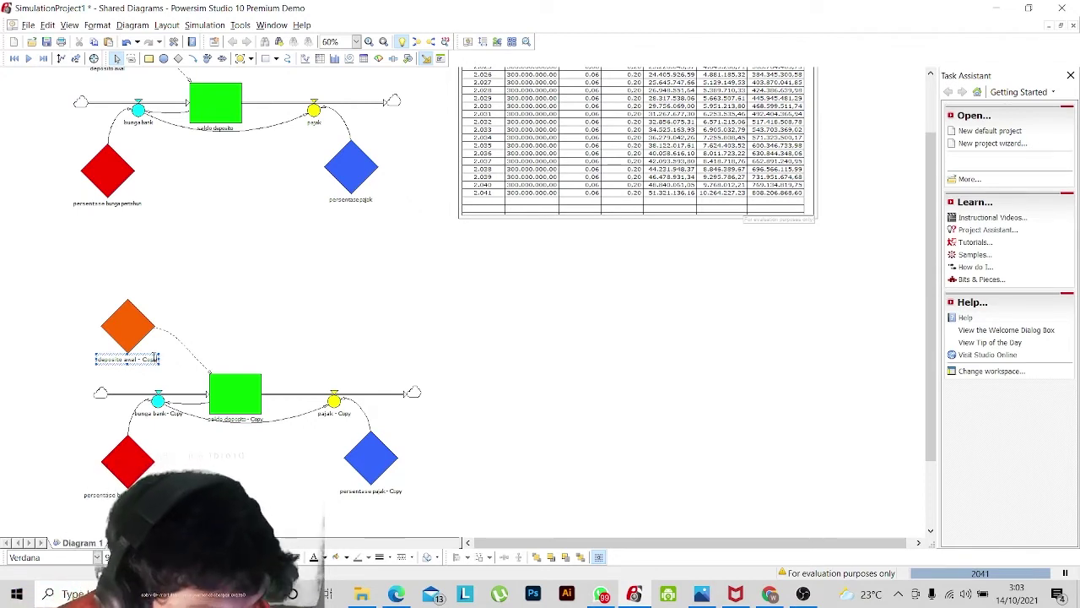
{"action": "key", "text": "BackSpace"}
{"action": "key", "text": "BackSpace"}
{"action": "key", "text": "BackSpace"}
{"action": "key", "text": "BackSpace"}
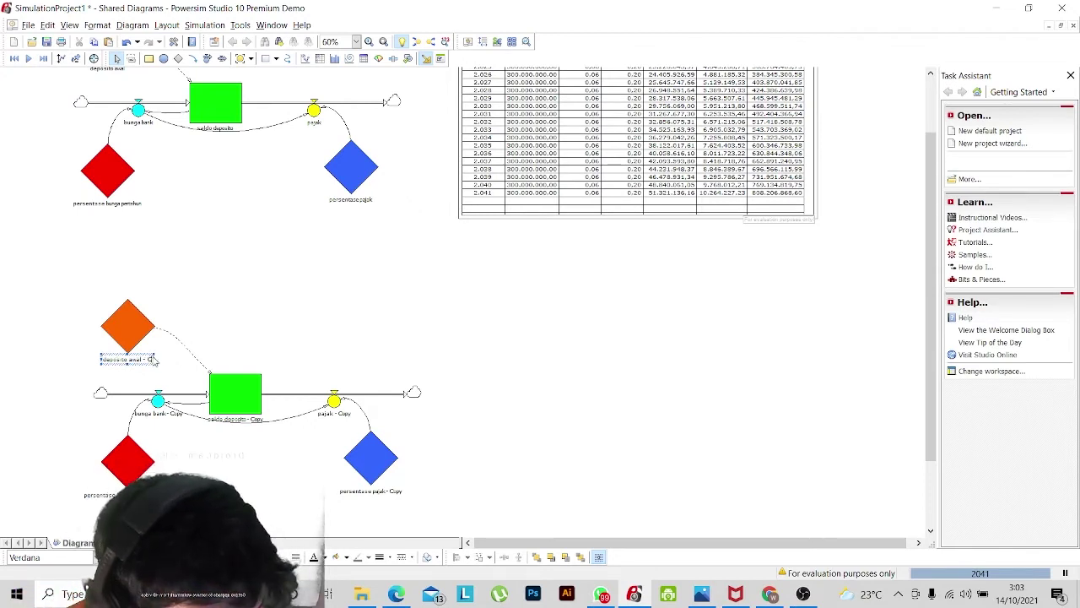
{"action": "type", "text": "2"}
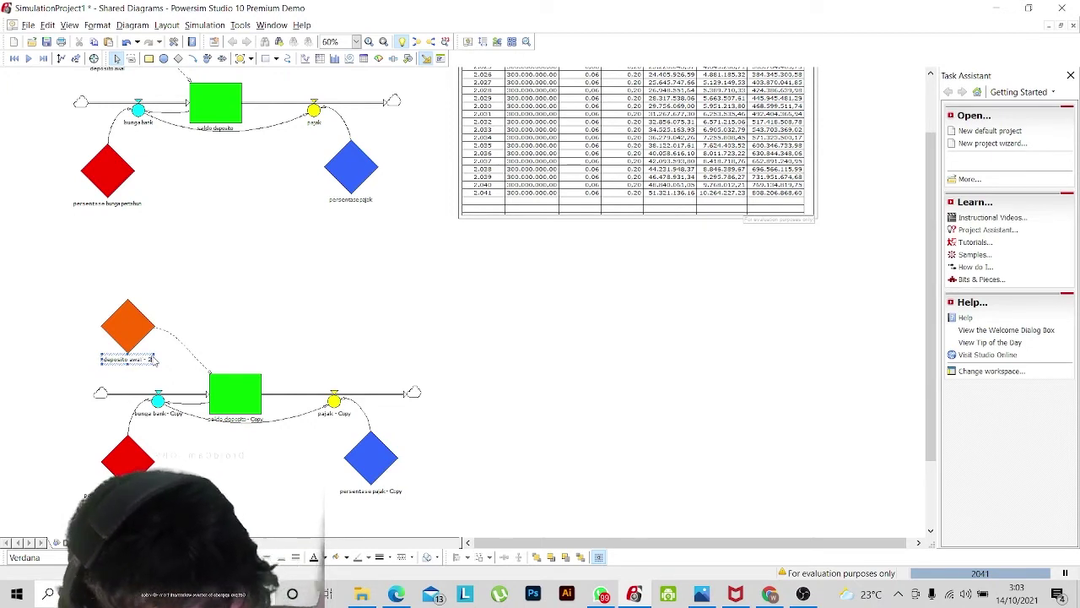
Replace the Copy suffix with 2 in the names of the duplicated persentase bunga pertahun, bunga bank and saldo deposito variables.
{"action": "double_click", "coordinate": [128, 495]}
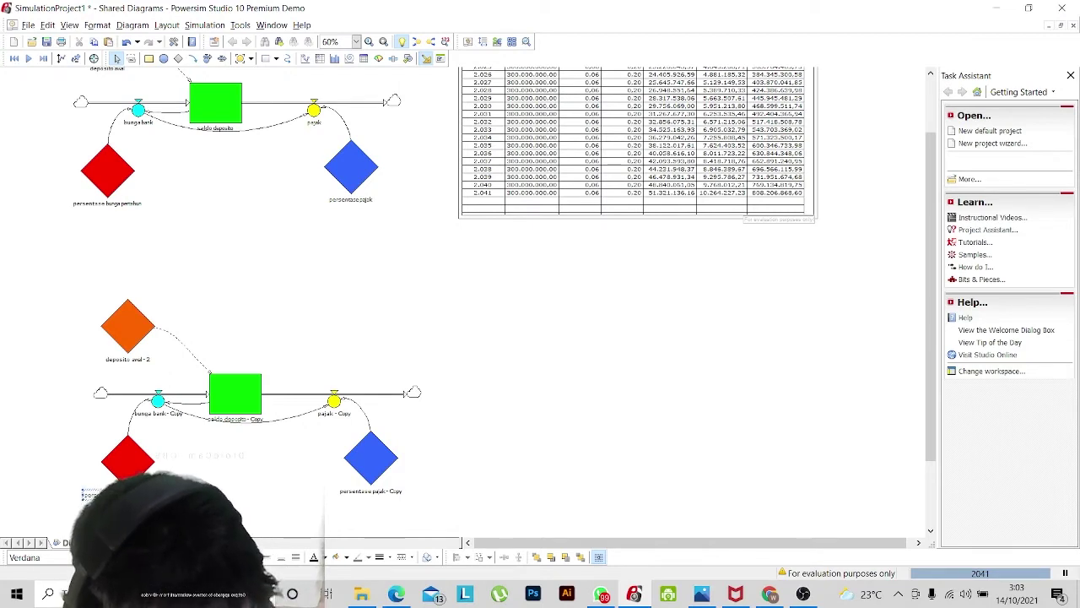
{"action": "left_click", "coordinate": [173, 412]}
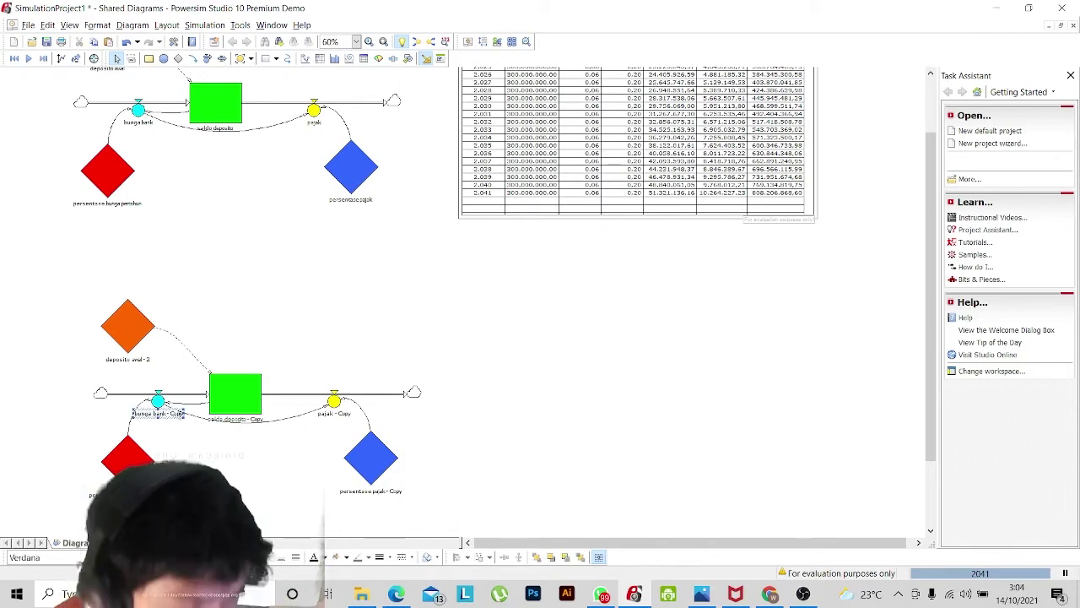
{"action": "left_click", "coordinate": [158, 414]}
{"action": "left_click", "coordinate": [183, 415]}
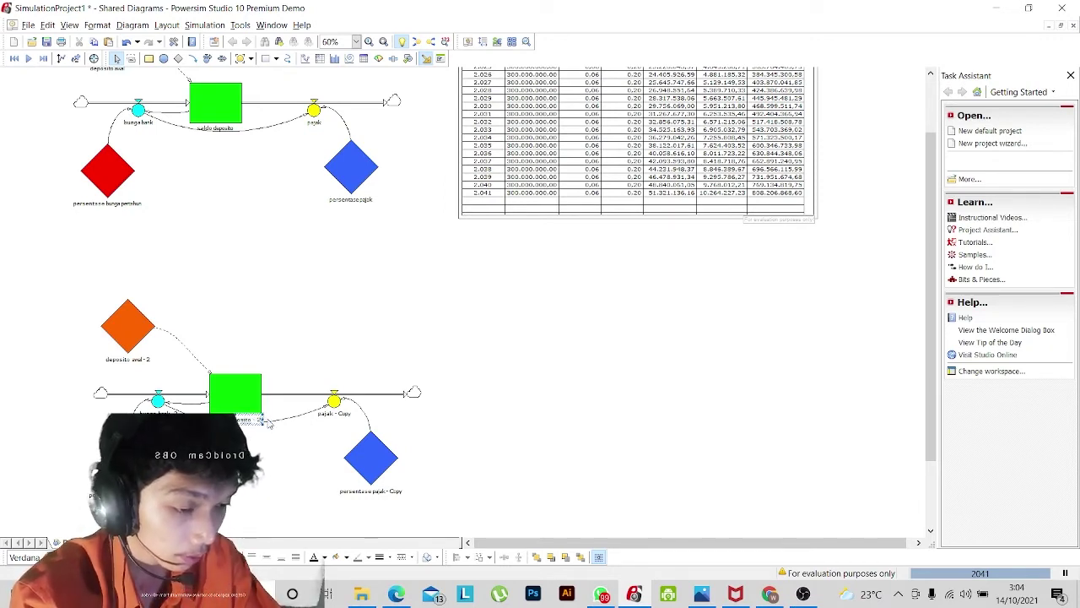
Rename the copied pajak flow variable in the lower model to pajak - 2.
{"action": "left_click", "coordinate": [336, 413]}
{"action": "left_click", "coordinate": [342, 412]}
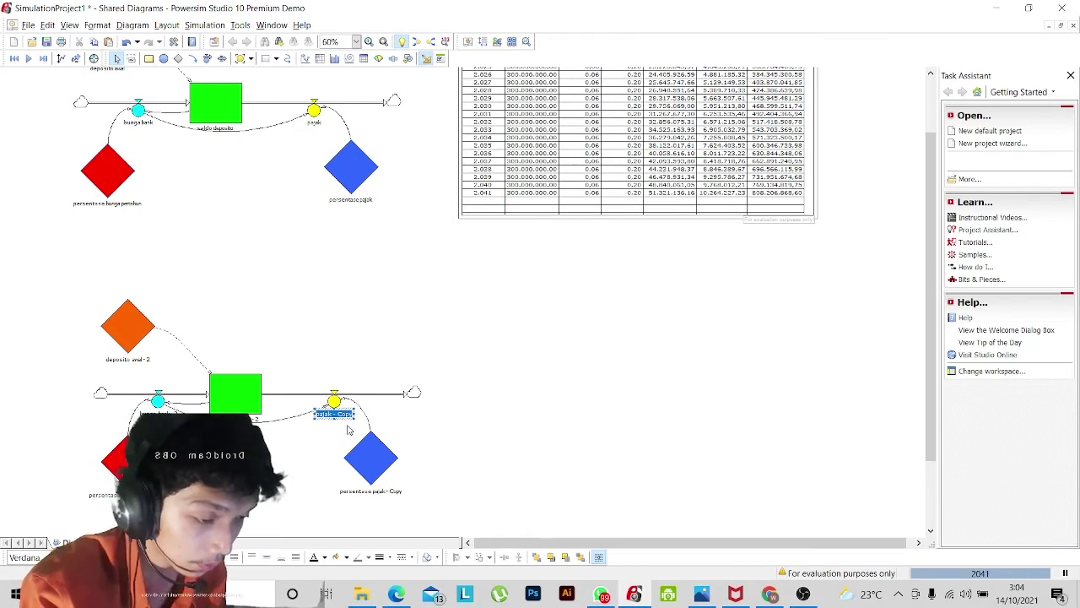
{"action": "left_click", "coordinate": [316, 414]}
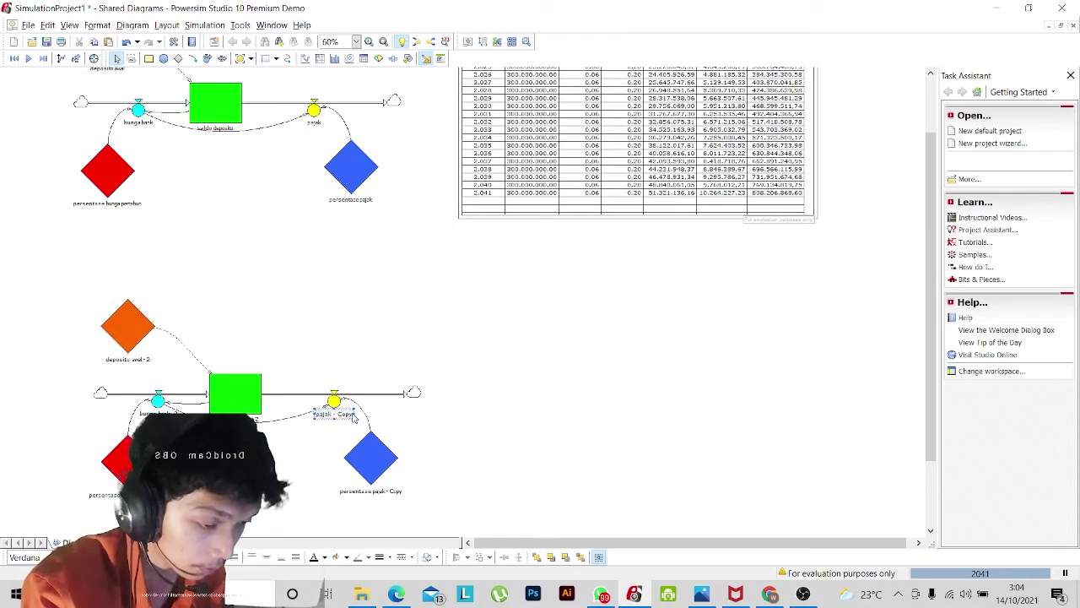
{"action": "key", "text": "BackSpace"}
{"action": "key", "text": "BackSpace"}
{"action": "key", "text": "BackSpace"}
{"action": "key", "text": "BackSpace"}
{"action": "type", "text": "2"}
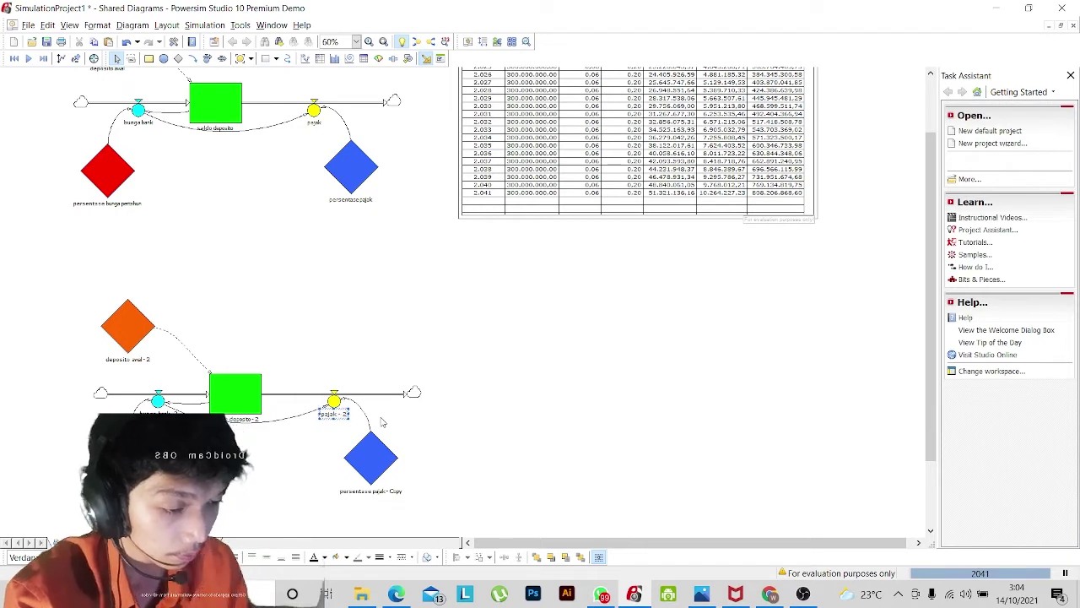
Rename the copied persentase pajak constant to persentase pajak - 2 and clear the selection.
{"action": "double_click", "coordinate": [402, 498]}
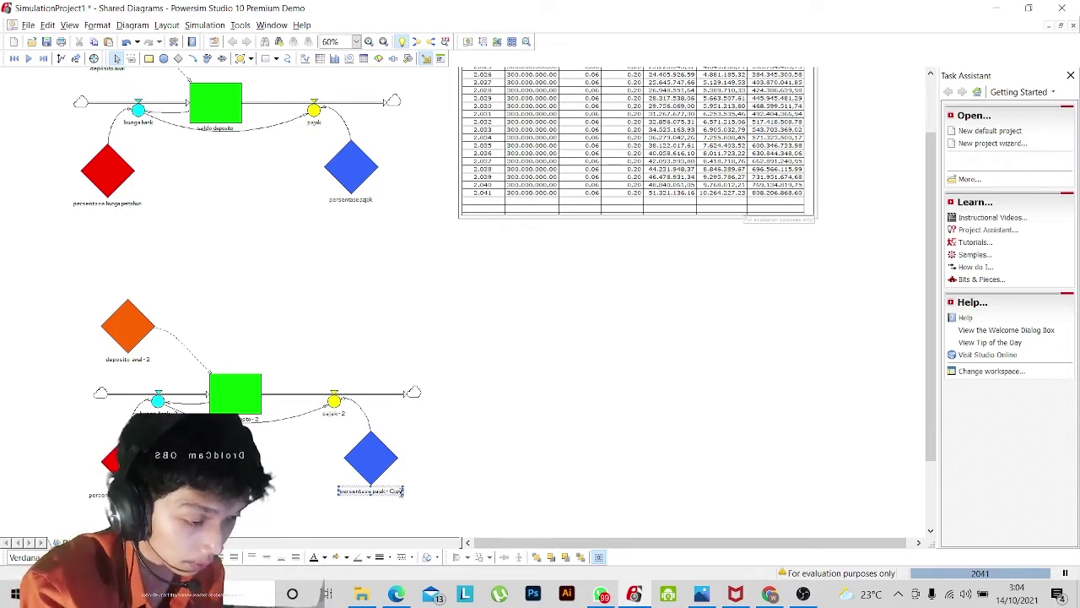
{"action": "key", "text": "Home"}
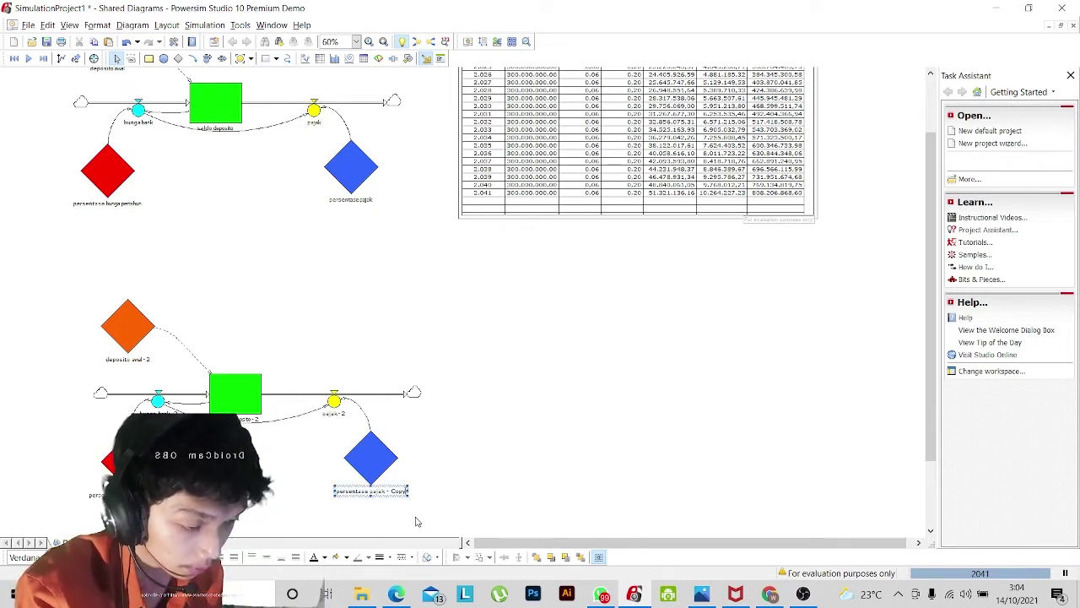
{"action": "key", "text": "BackSpace"}
{"action": "key", "text": "BackSpace"}
{"action": "key", "text": "BackSpace"}
{"action": "key", "text": "BackSpace"}
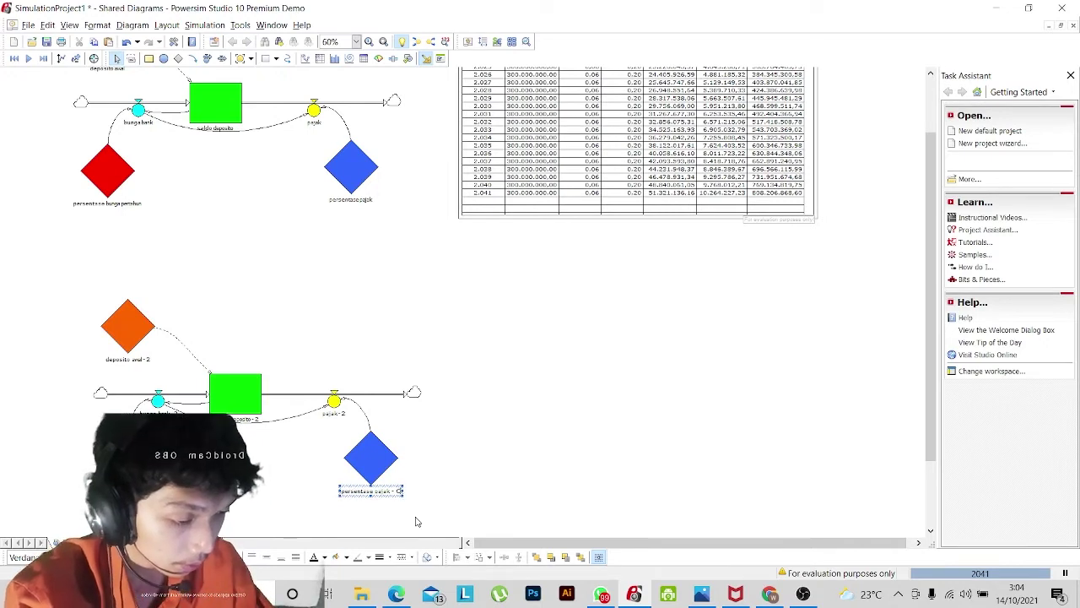
{"action": "type", "text": "2"}
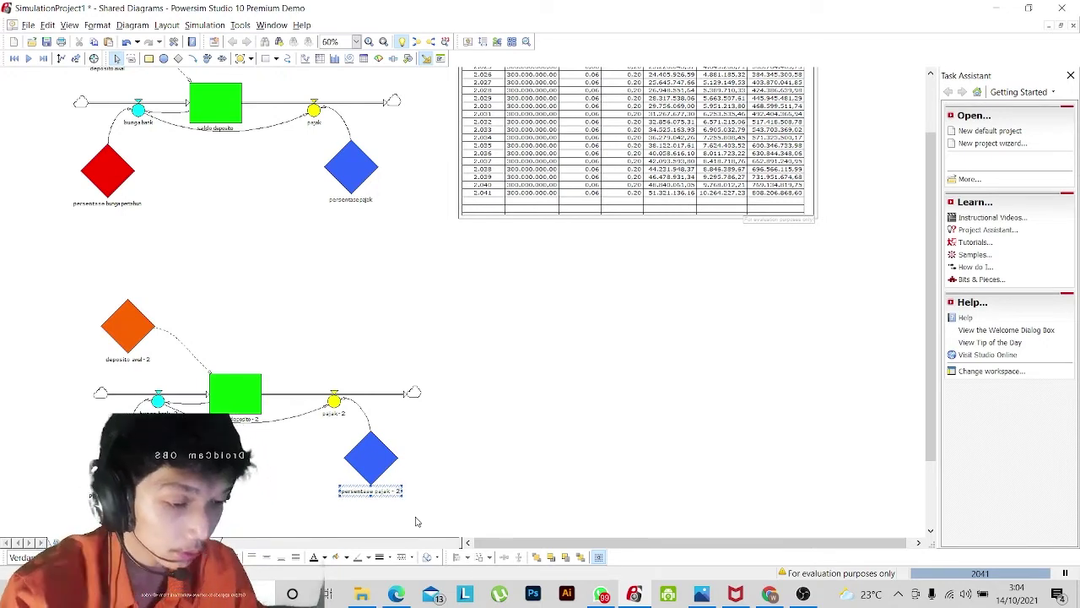
{"action": "left_click", "coordinate": [461, 484]}
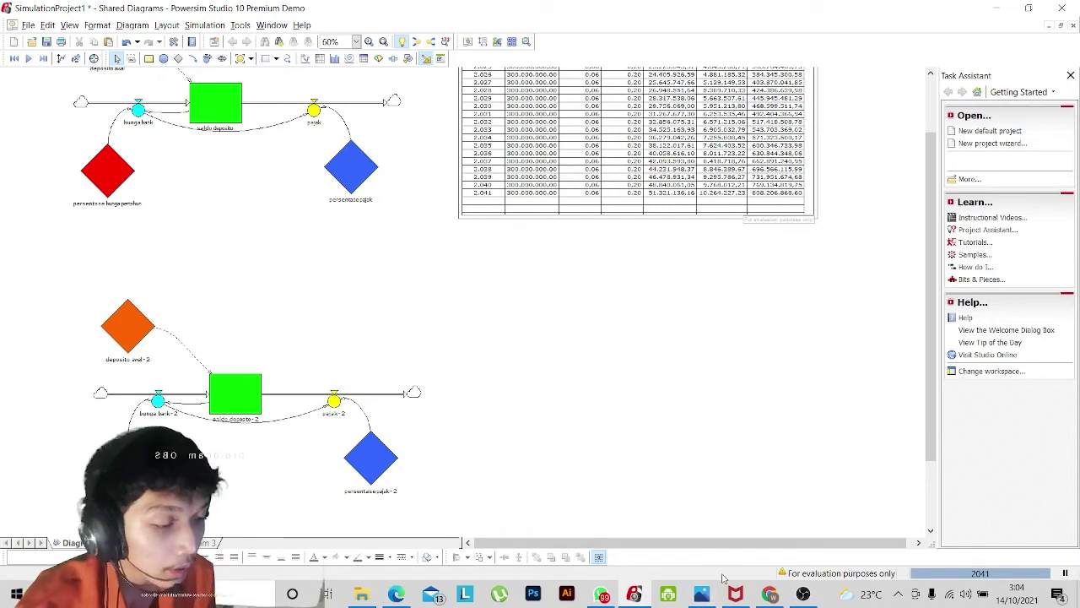
Check the changing-interest terms in the soal 1.png problem text, then clear the definition of persentase bunga pertahun - 2.
{"action": "mouse_move", "coordinate": [709, 599]}
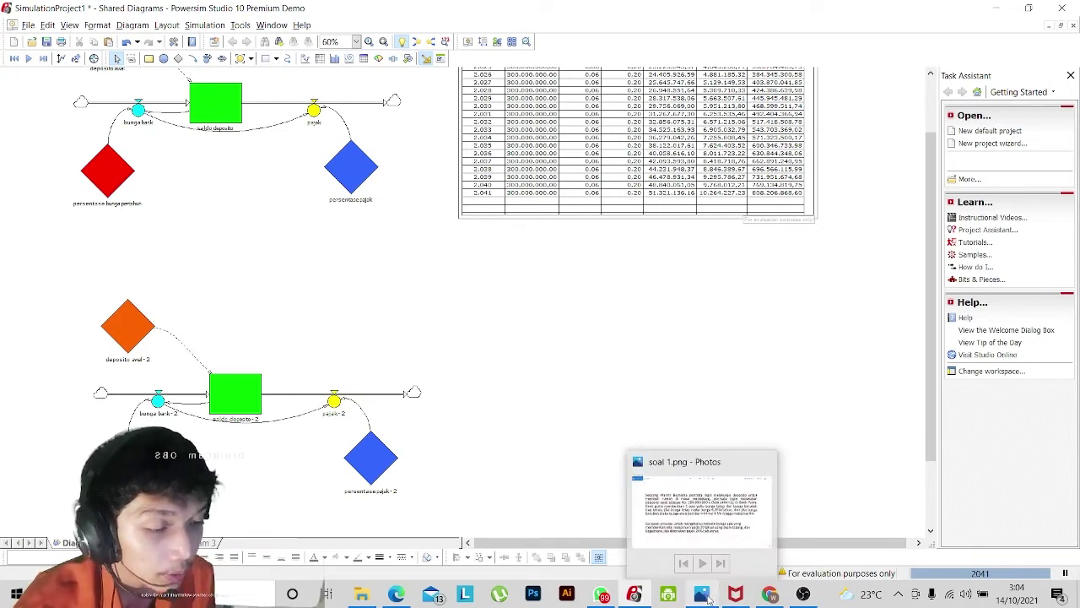
{"action": "left_click", "coordinate": [709, 599]}
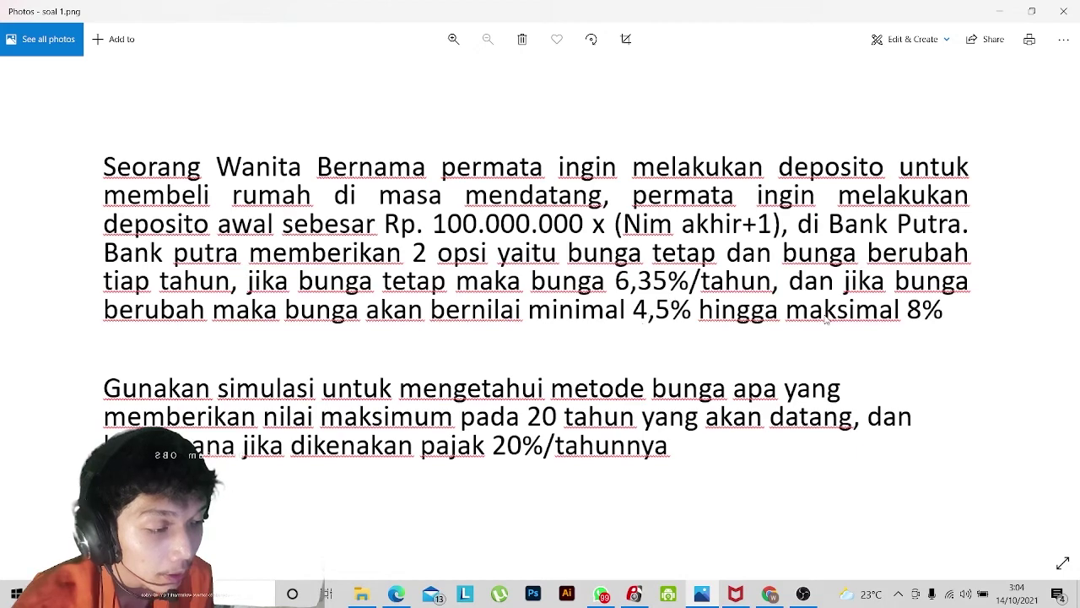
{"action": "left_click", "coordinate": [709, 600]}
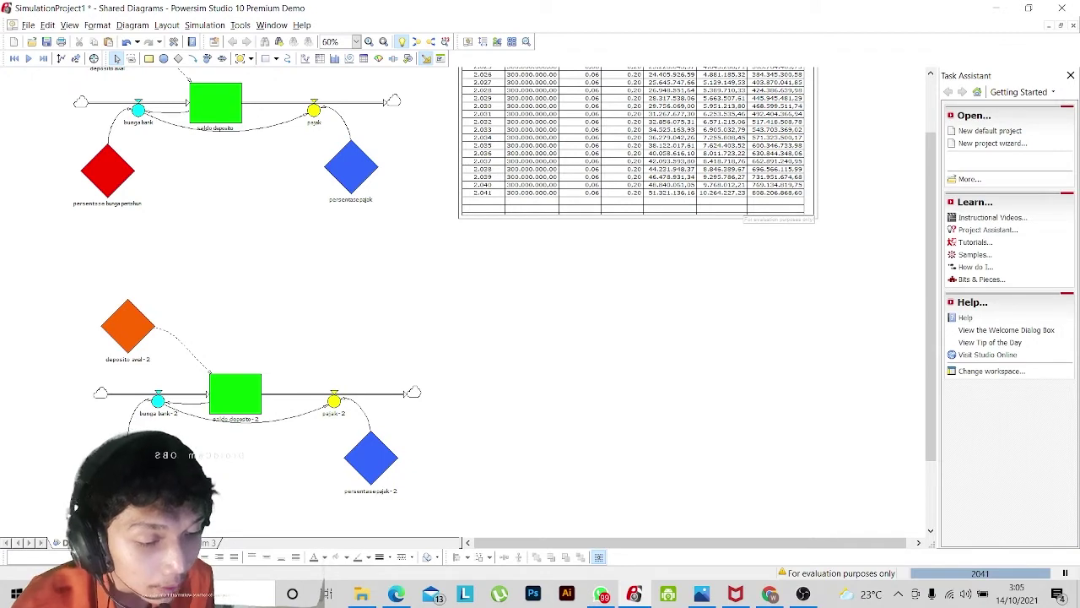
{"action": "double_click", "coordinate": [127, 461]}
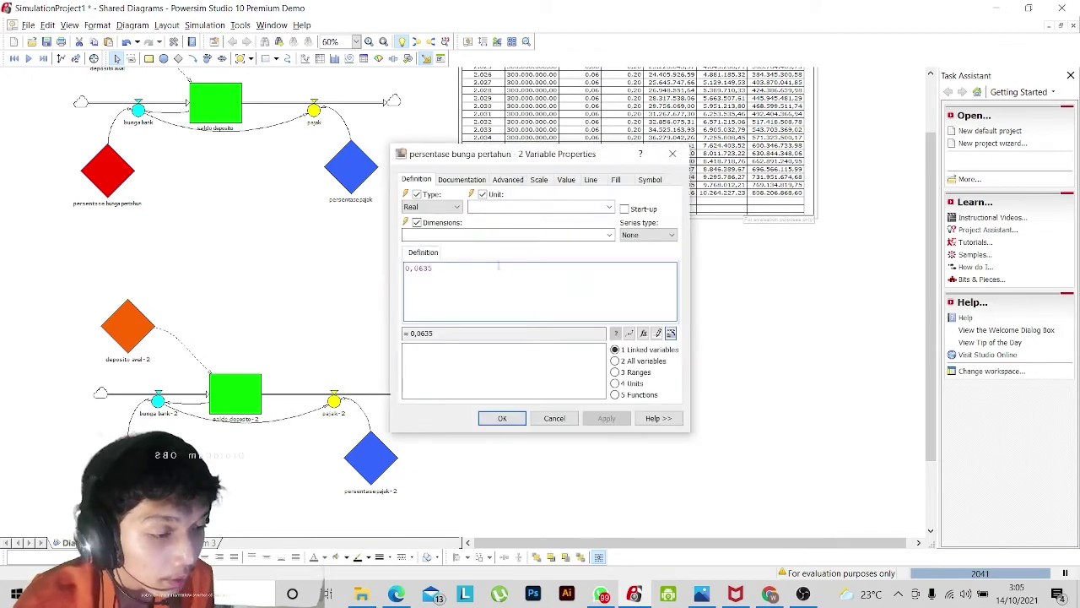
{"action": "key", "text": "BackSpace"}
{"action": "key", "text": "BackSpace"}
{"action": "key", "text": "BackSpace"}
{"action": "key", "text": "BackSpace"}
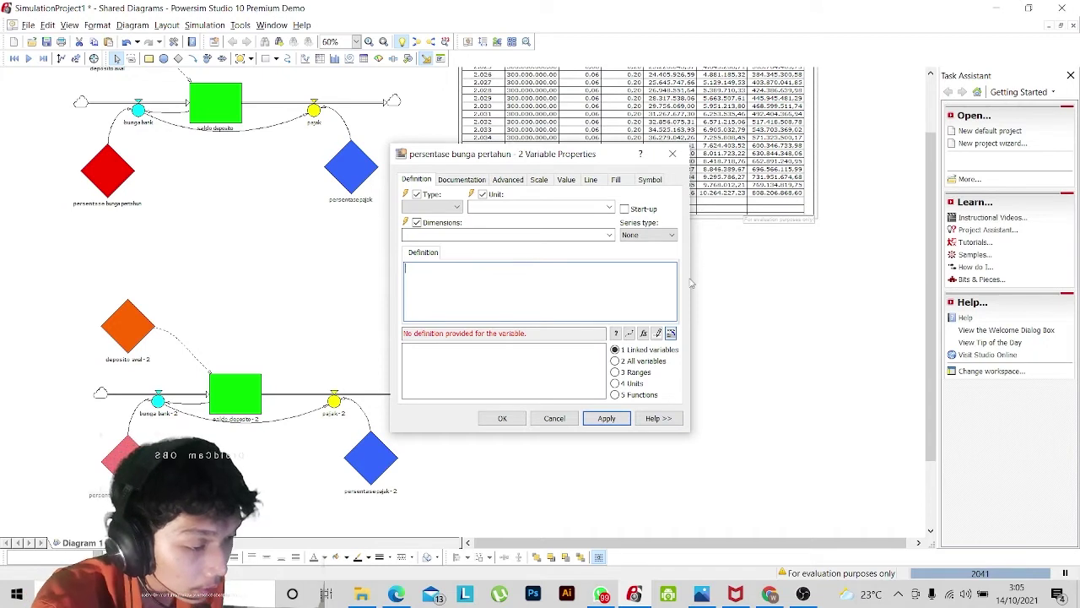
Choose the RANDOM function in the Function Wizard for the definition of persentase bunga pertahun - 2.
{"action": "left_click", "coordinate": [645, 334]}
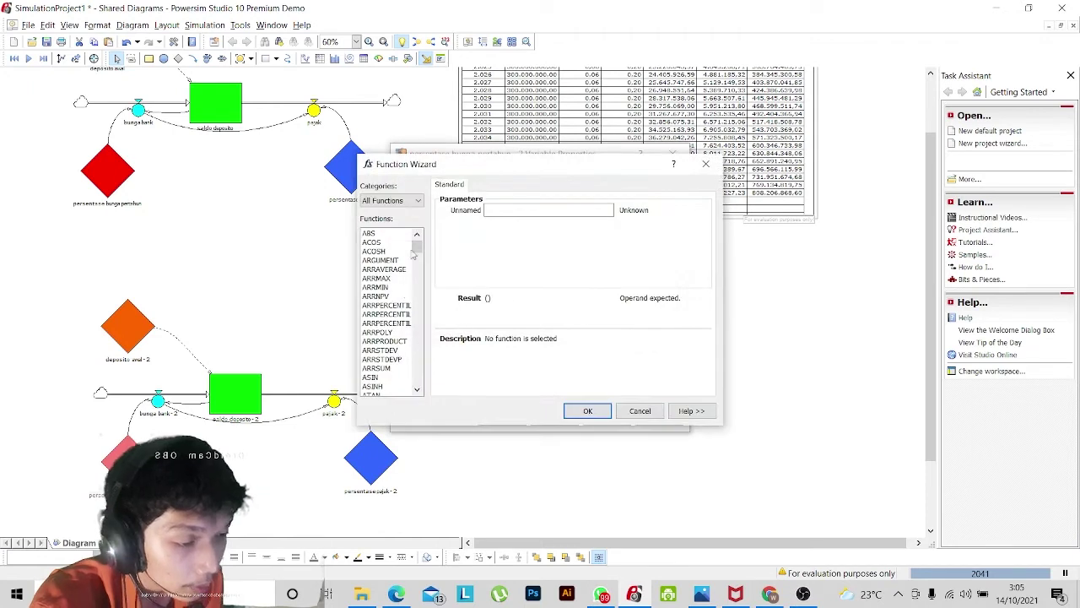
{"action": "scroll", "coordinate": [416, 245], "scroll_direction": "down", "scroll_amount": 5}
{"action": "scroll", "coordinate": [416, 244], "scroll_direction": "down", "scroll_amount": 15}
{"action": "left_click_drag", "start_coordinate": [419, 292], "coordinate": [402, 326]}
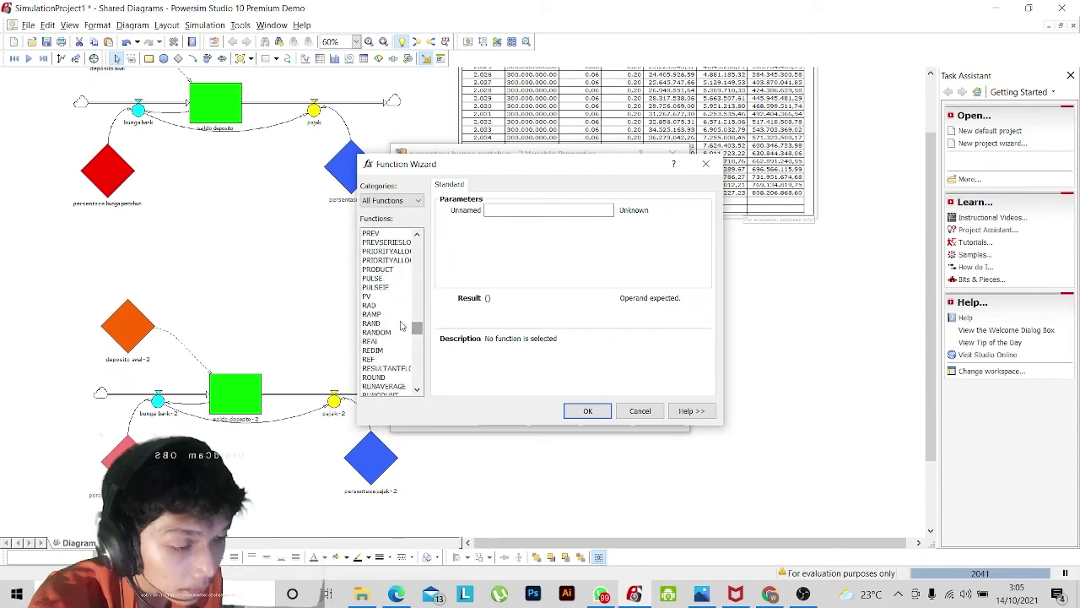
{"action": "left_click", "coordinate": [384, 333]}
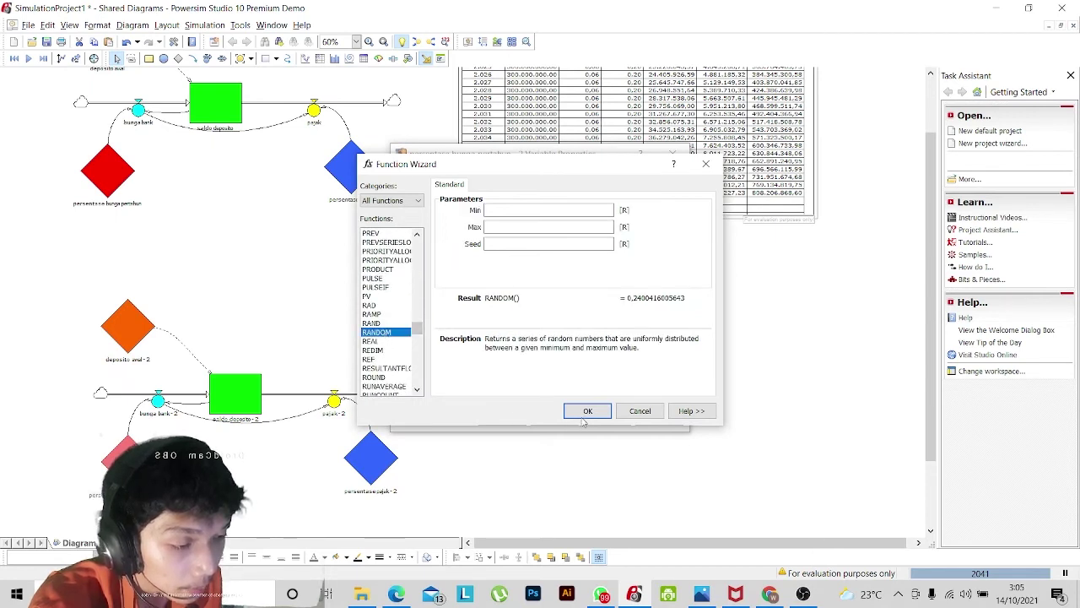
Set RANDOM's minimum to 0,045 and maximum to 0,08 per the problem text, and apply it to persentase bunga pertahun - 2.
{"action": "left_click", "coordinate": [514, 208]}
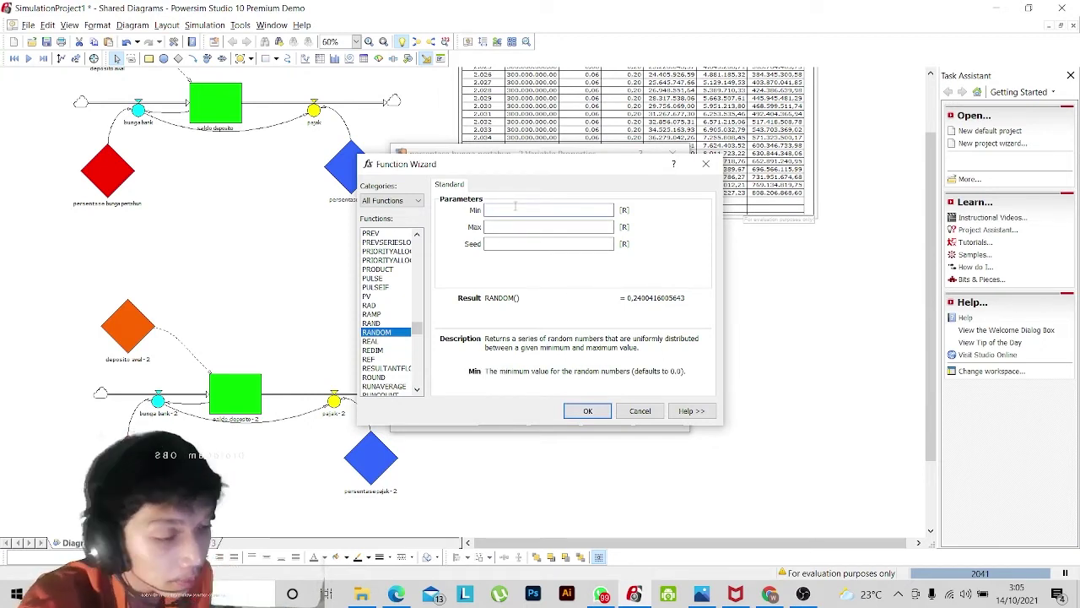
{"action": "left_click", "coordinate": [713, 598]}
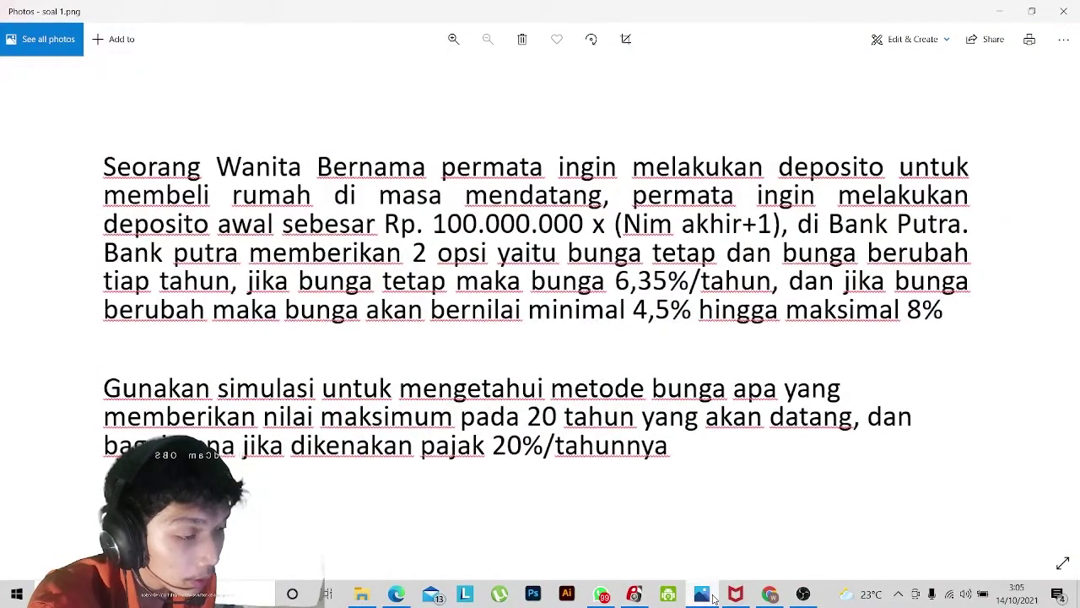
{"action": "left_click", "coordinate": [713, 598]}
{"action": "left_click", "coordinate": [544, 207]}
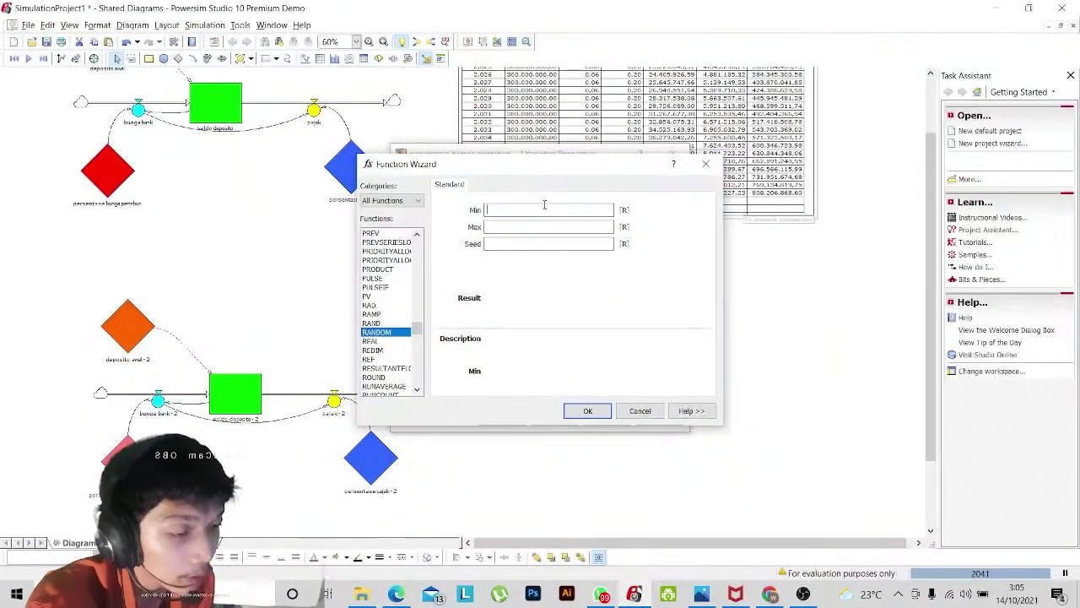
{"action": "type", "text": "0,045"}
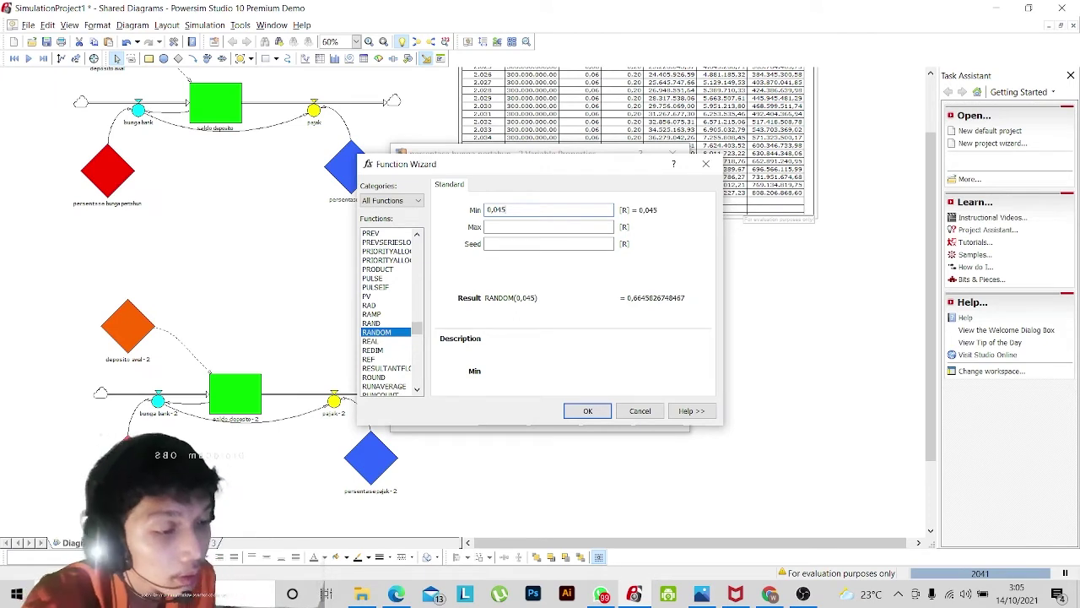
{"action": "left_click", "coordinate": [490, 227]}
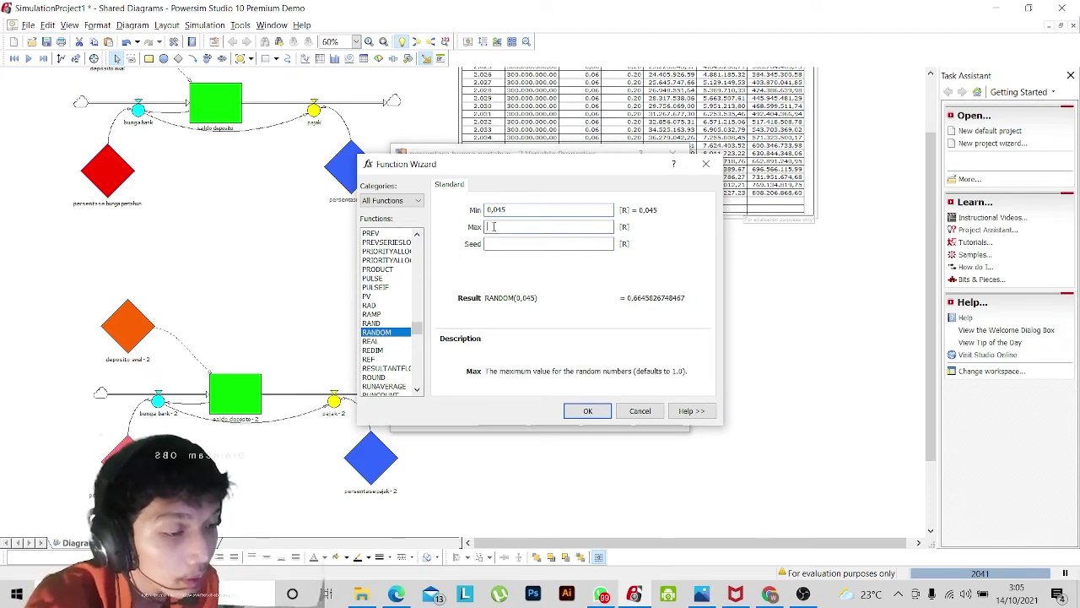
{"action": "type", "text": "0,08"}
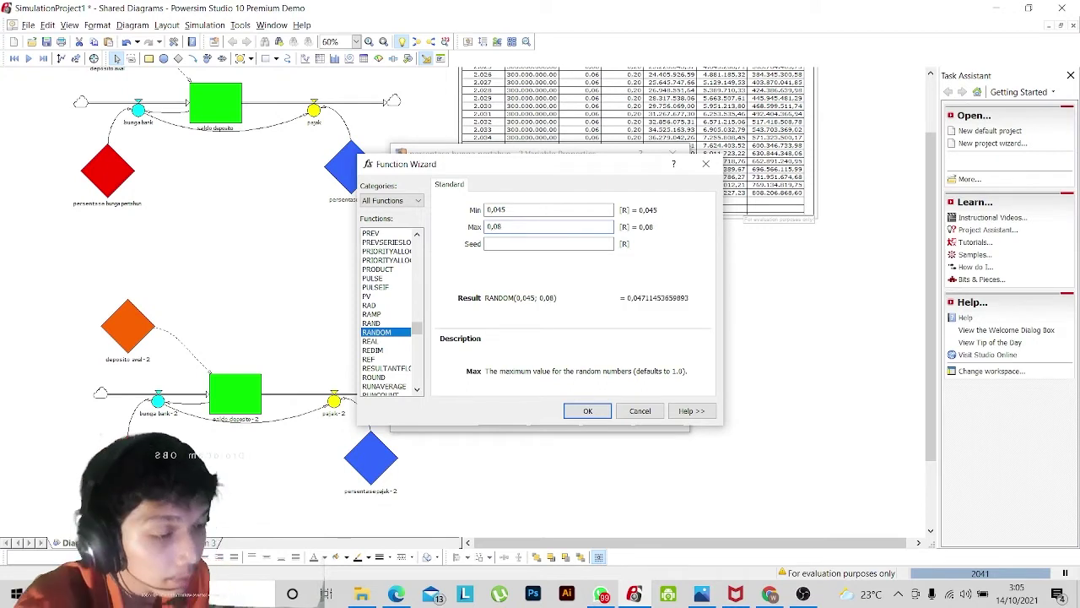
{"action": "left_click", "coordinate": [589, 411]}
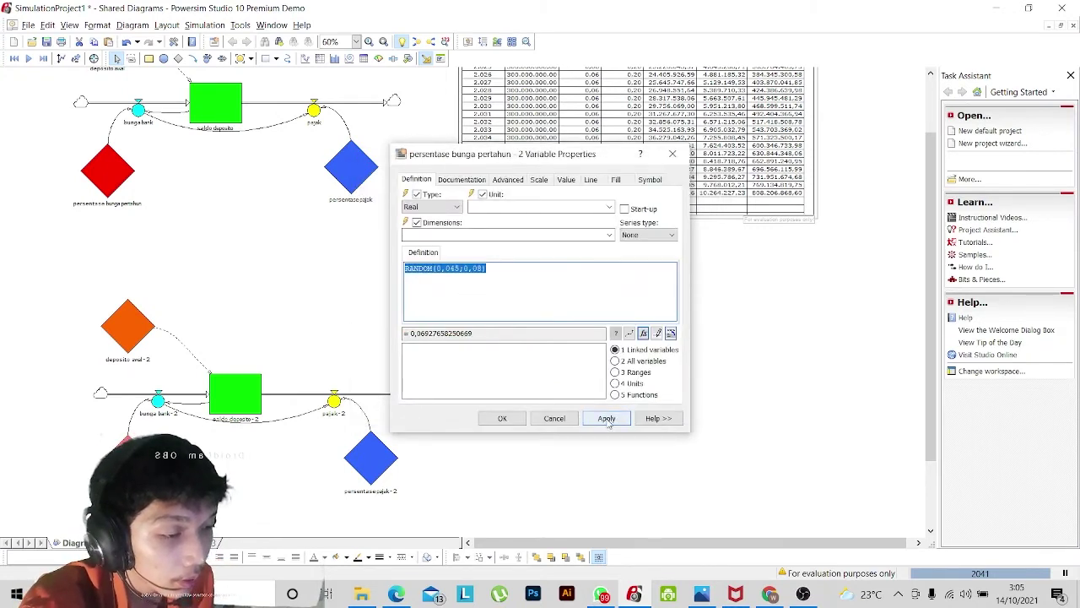
{"action": "left_click", "coordinate": [607, 419]}
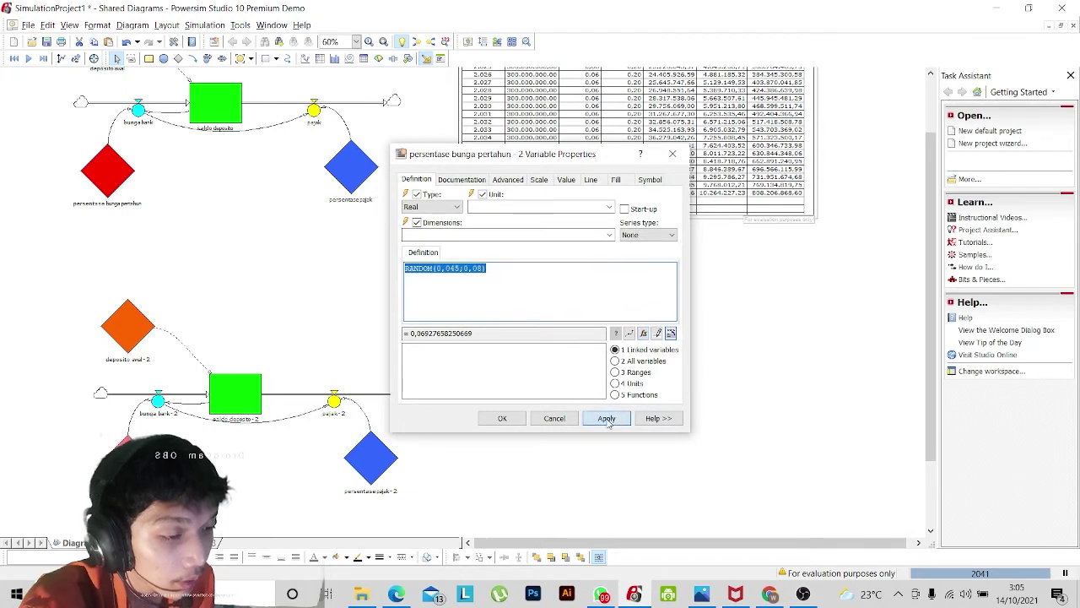
{"action": "left_click", "coordinate": [502, 418]}
Change the variable type of persentase bunga pertahun - 2 from constant to Auxiliary, apply it and clear the selection.
{"action": "right_click", "coordinate": [133, 397]}
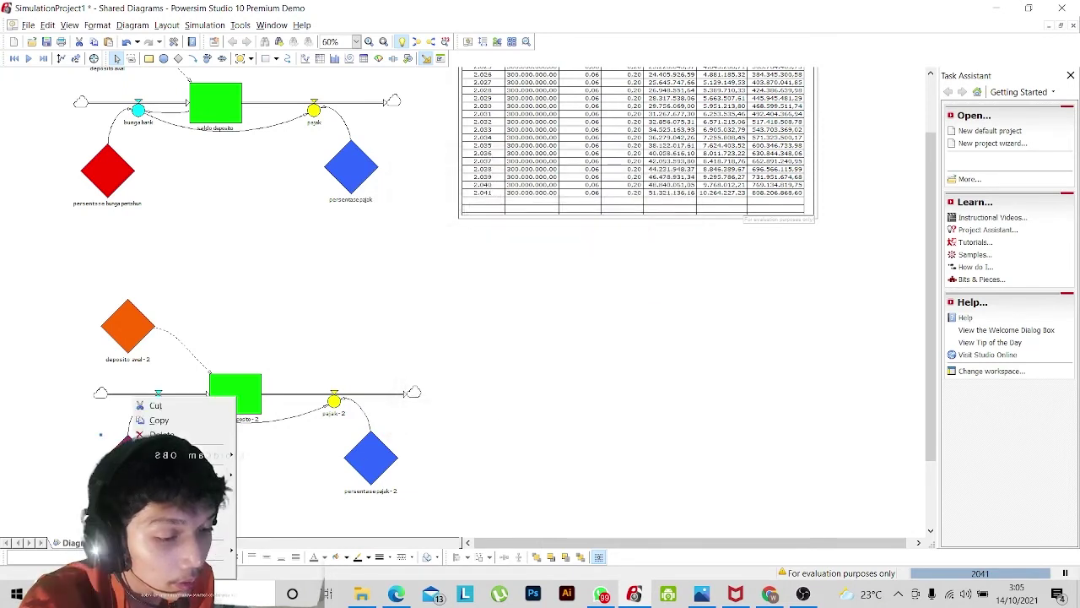
{"action": "left_click", "coordinate": [225, 475]}
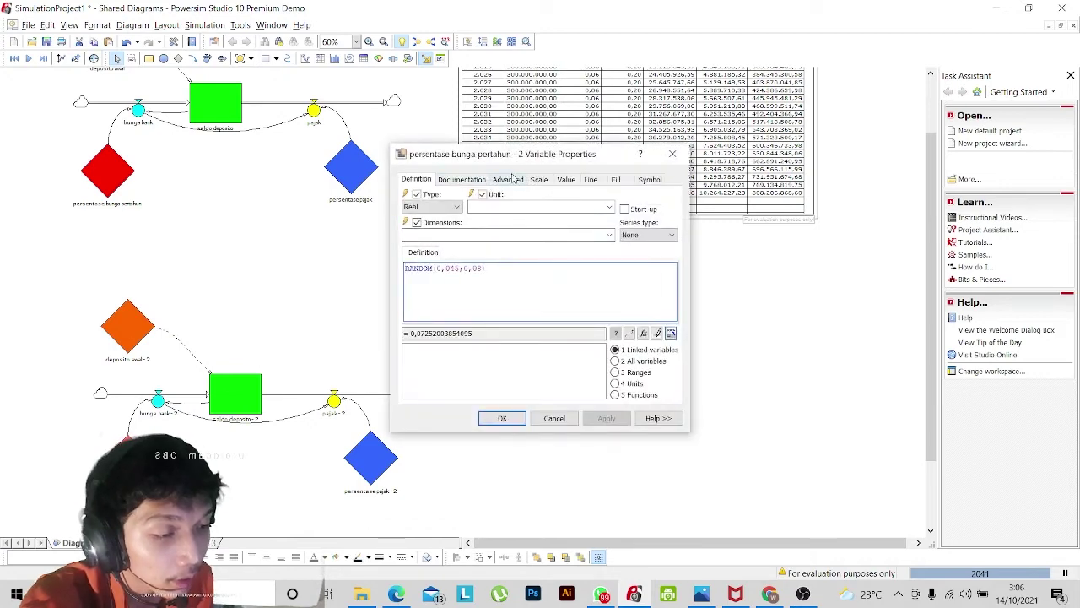
{"action": "left_click", "coordinate": [509, 179]}
{"action": "left_click", "coordinate": [522, 212]}
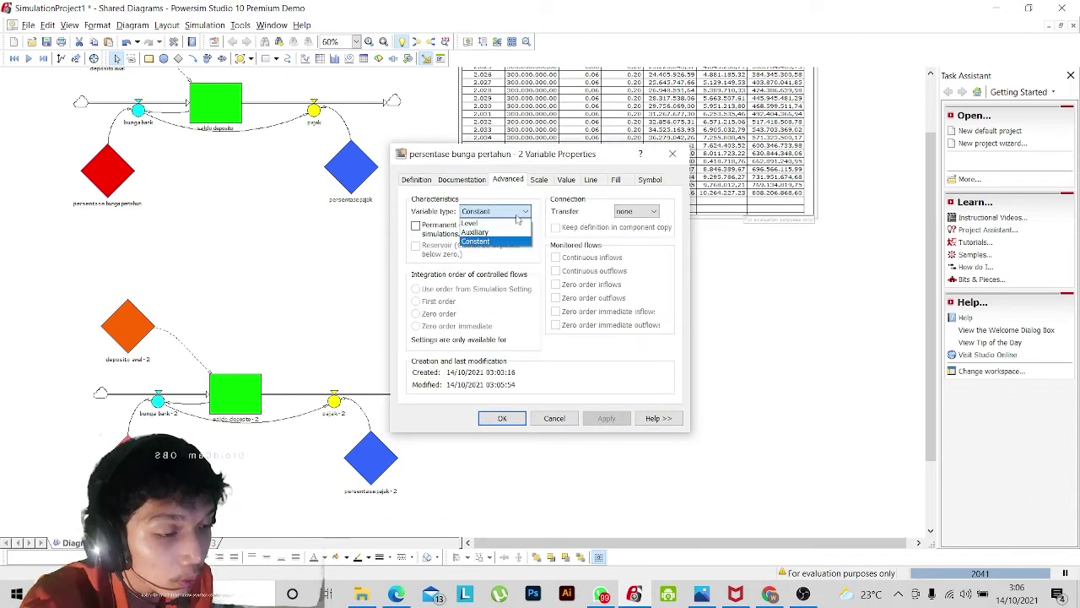
{"action": "left_click", "coordinate": [489, 232]}
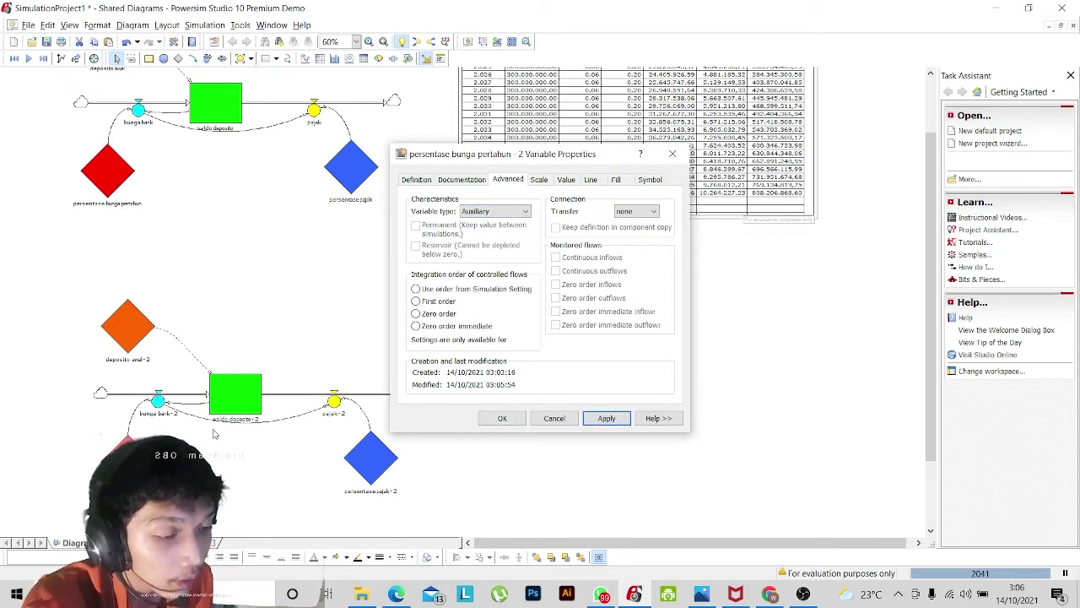
{"action": "left_click", "coordinate": [601, 420]}
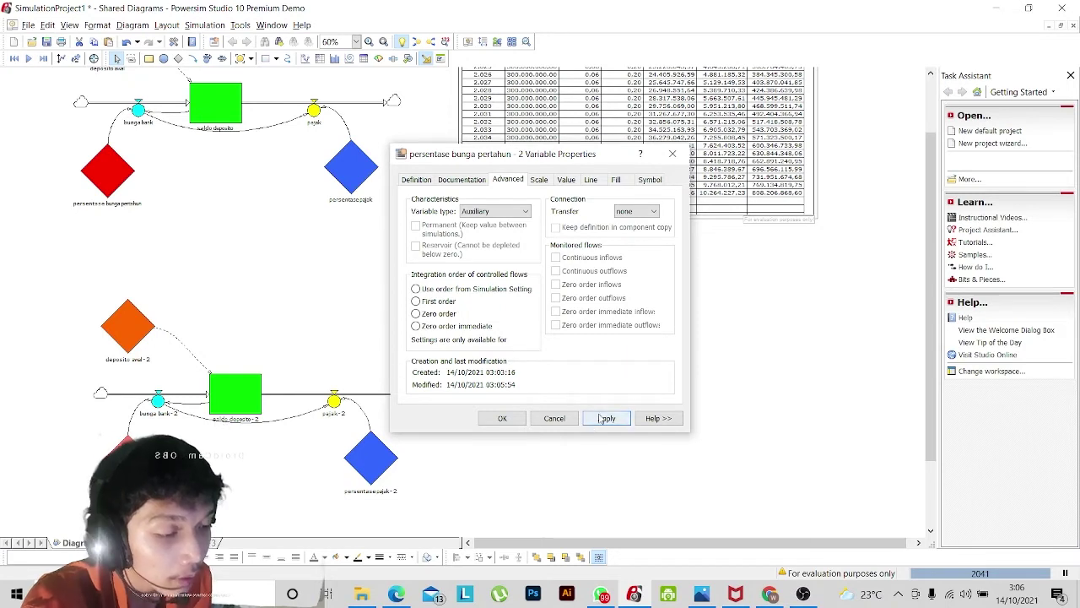
{"action": "left_click", "coordinate": [501, 418]}
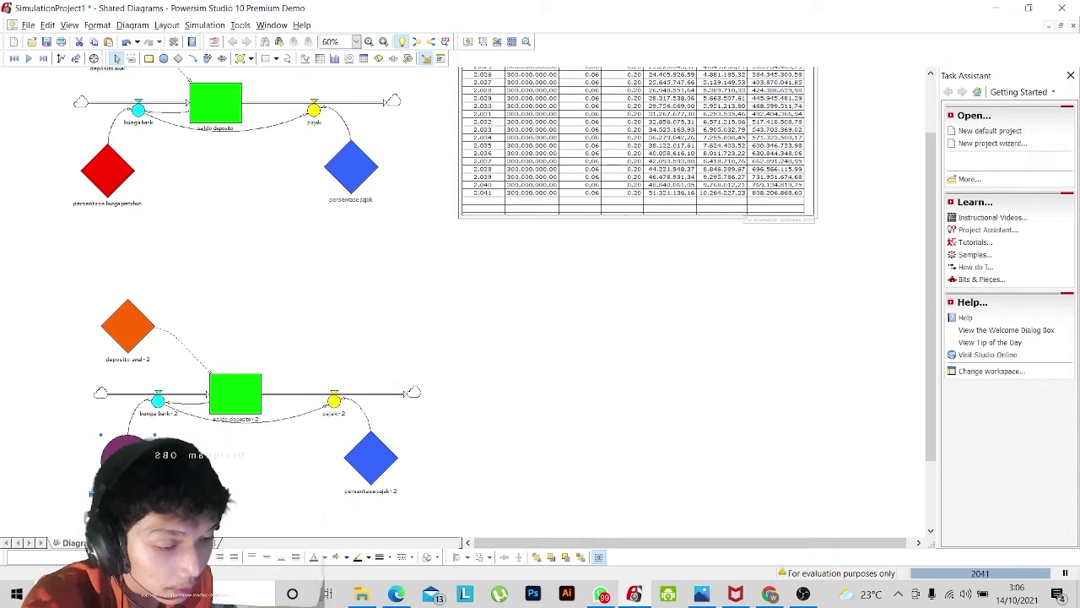
{"action": "left_click", "coordinate": [596, 341]}
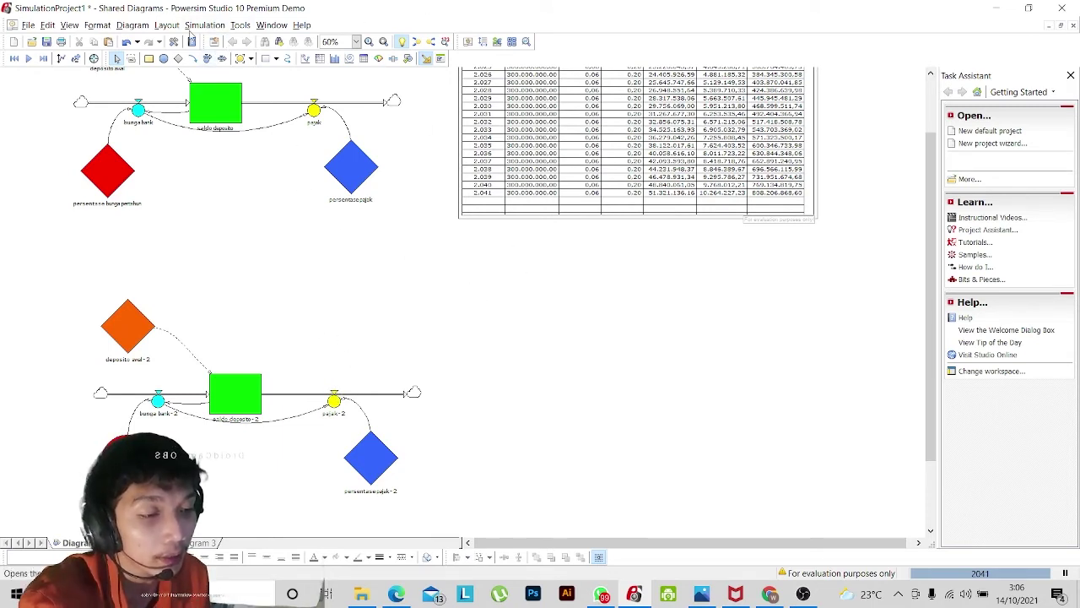
Create a time table beside the second model copy, aligned with the left edge of the first model's table.
{"action": "left_click", "coordinate": [140, 27]}
{"action": "left_click", "coordinate": [158, 241]}
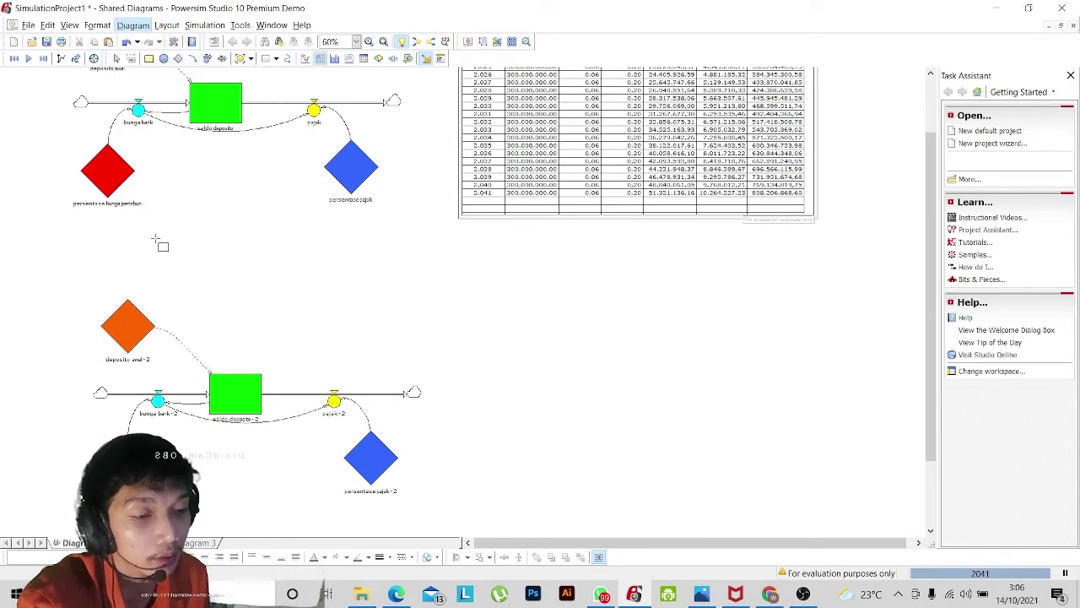
{"action": "left_click_drag", "start_coordinate": [467, 281], "coordinate": [827, 499]}
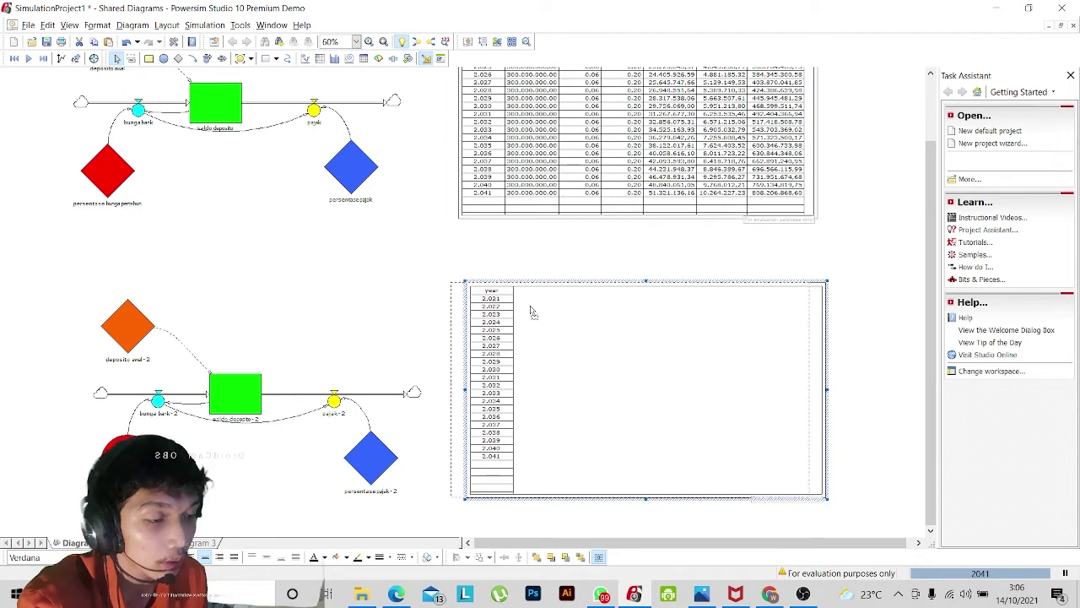
{"action": "left_click_drag", "start_coordinate": [536, 306], "coordinate": [529, 308]}
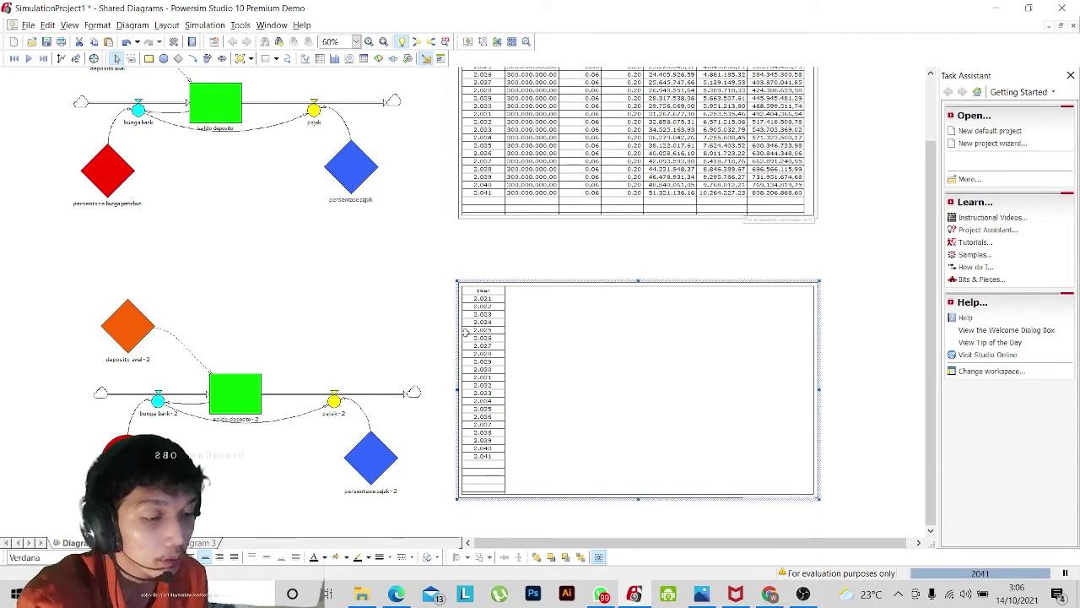
Add deposito awal - 2, persentase bunga pertahun - 2, persentase pajak - 2, bunga bank - 2, pajak - 2 and saldo deposito - 2 to the new table.
{"action": "left_click", "coordinate": [135, 321]}
{"action": "left_click_drag", "start_coordinate": [547, 323], "coordinate": [549, 325]}
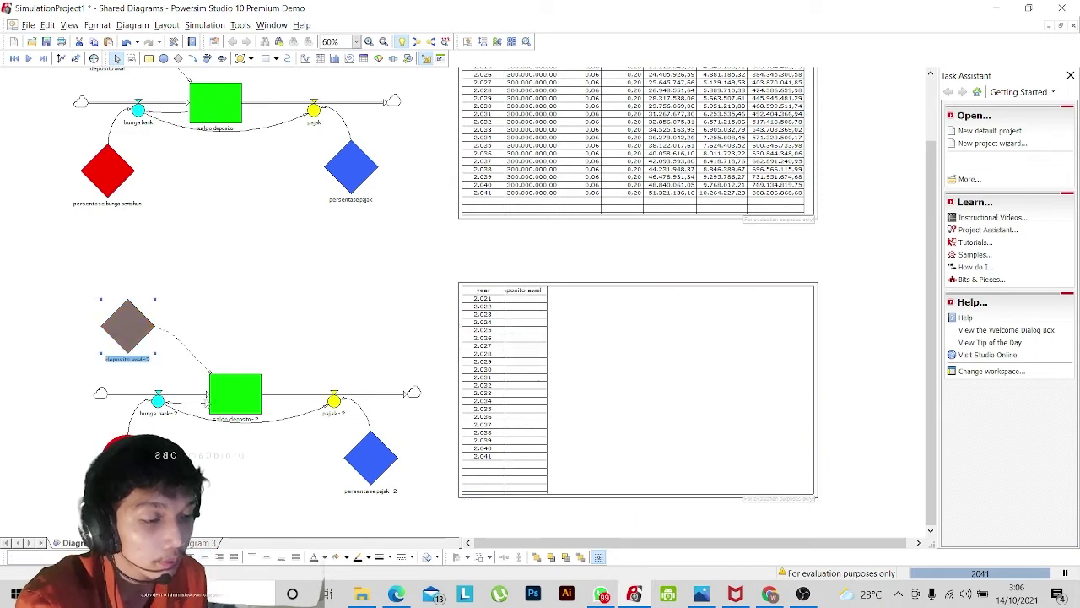
{"action": "left_click_drag", "start_coordinate": [127, 460], "coordinate": [549, 366]}
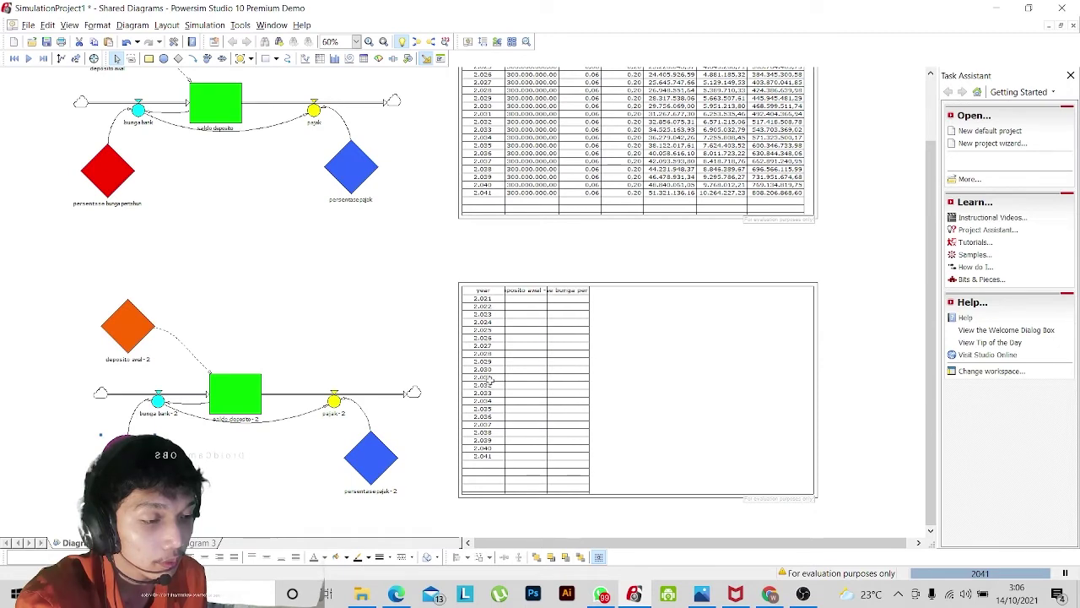
{"action": "left_click_drag", "start_coordinate": [371, 456], "coordinate": [664, 422]}
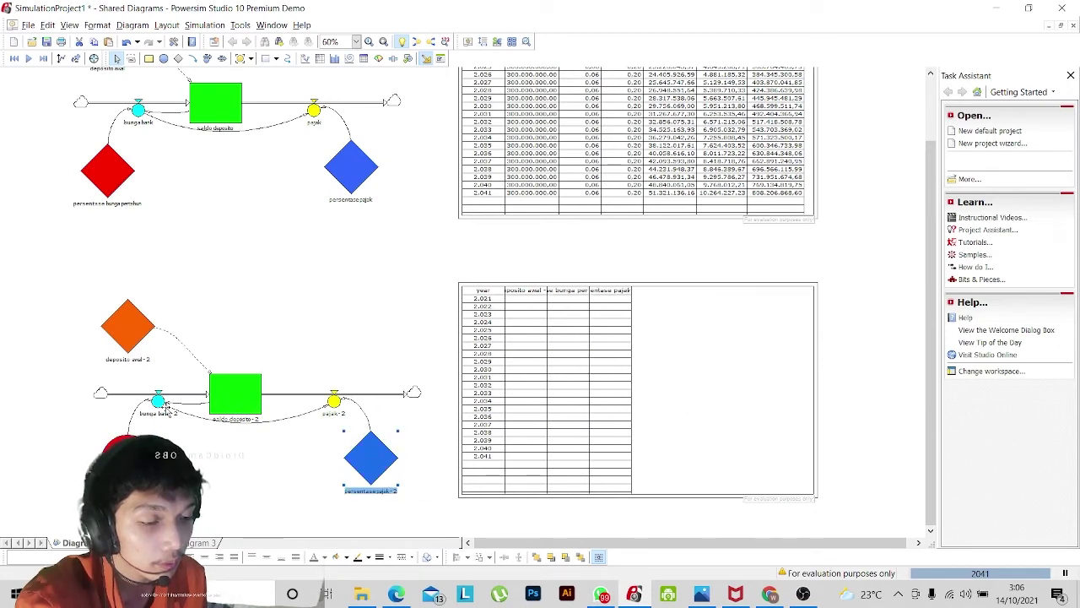
{"action": "left_click_drag", "start_coordinate": [158, 405], "coordinate": [660, 374]}
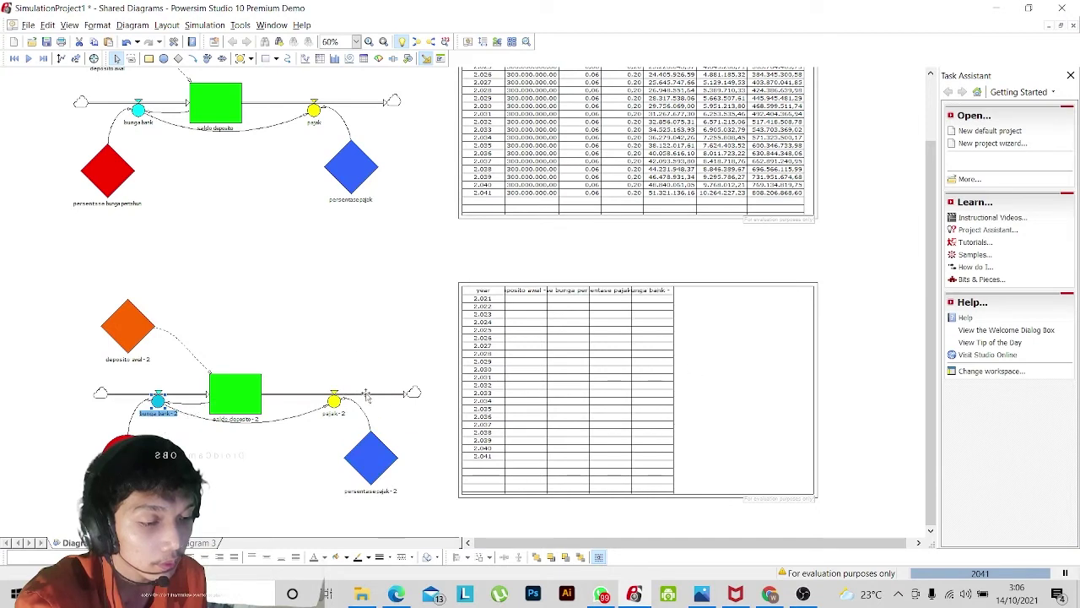
{"action": "left_click_drag", "start_coordinate": [334, 403], "coordinate": [732, 372]}
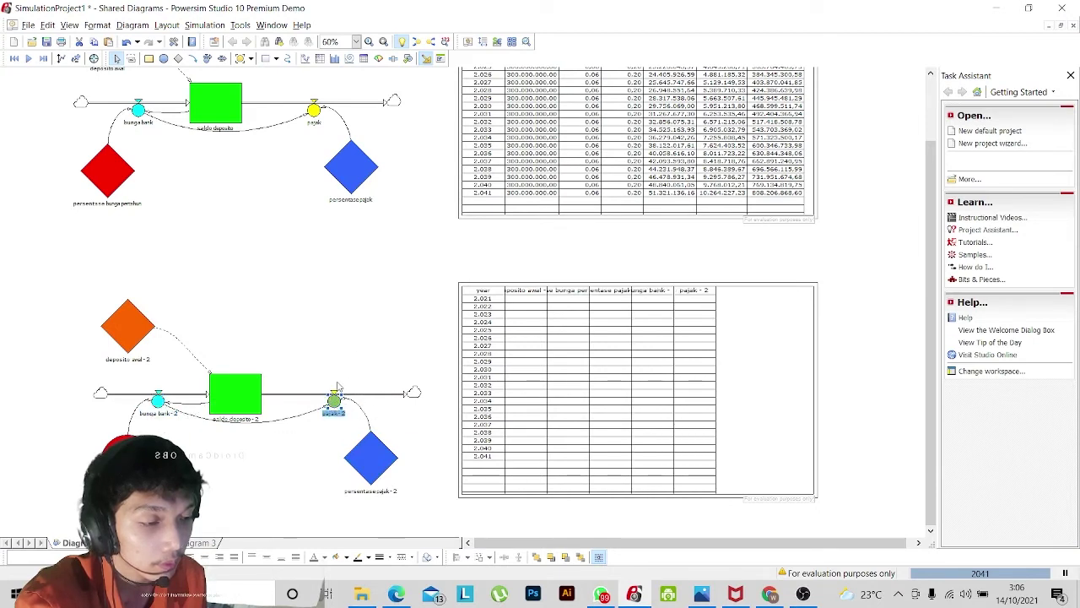
{"action": "left_click_drag", "start_coordinate": [257, 388], "coordinate": [743, 351]}
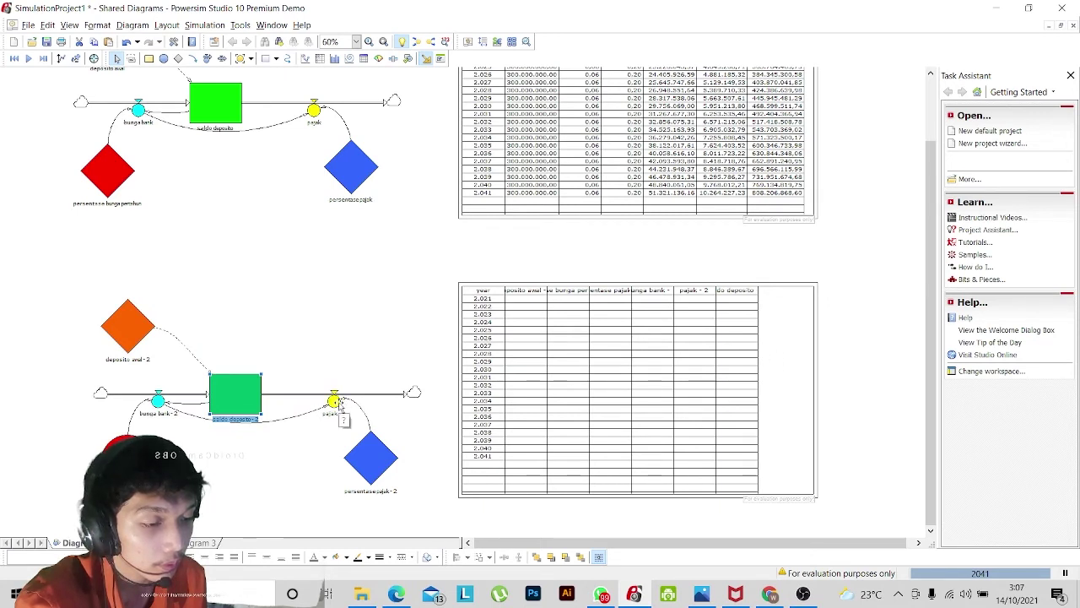
{"action": "left_click", "coordinate": [472, 366]}
{"action": "left_click", "coordinate": [538, 347]}
{"action": "left_click", "coordinate": [369, 343]}
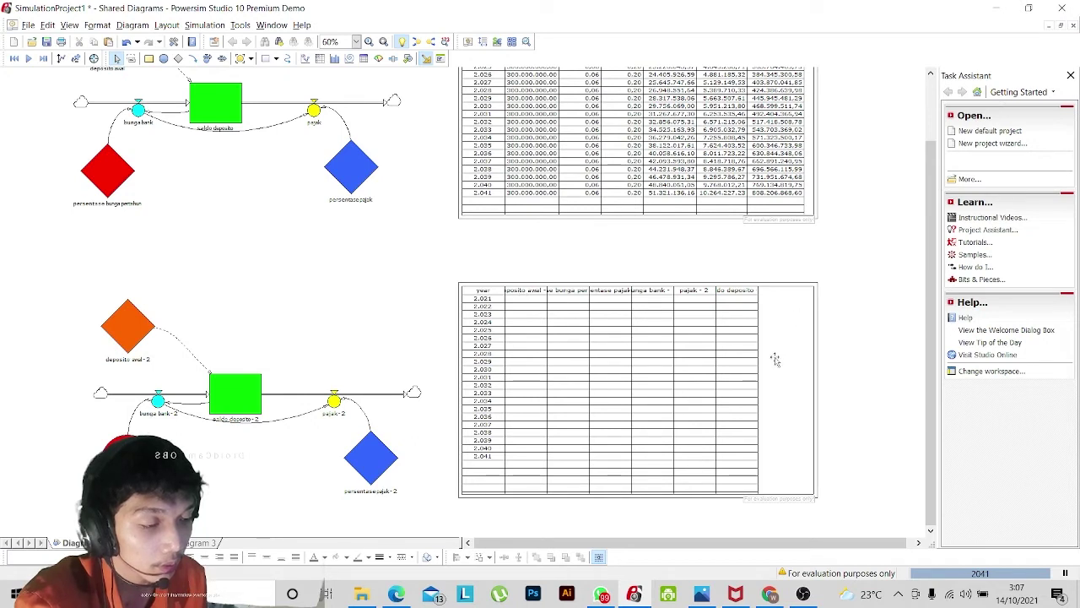
Widen the second table's saldo deposito - 2, pajak - 2, bunga bank - 2, persentase bunga pertahun - 2 and persentase pajak - 2 columns.
{"action": "left_click_drag", "start_coordinate": [757, 376], "coordinate": [801, 375]}
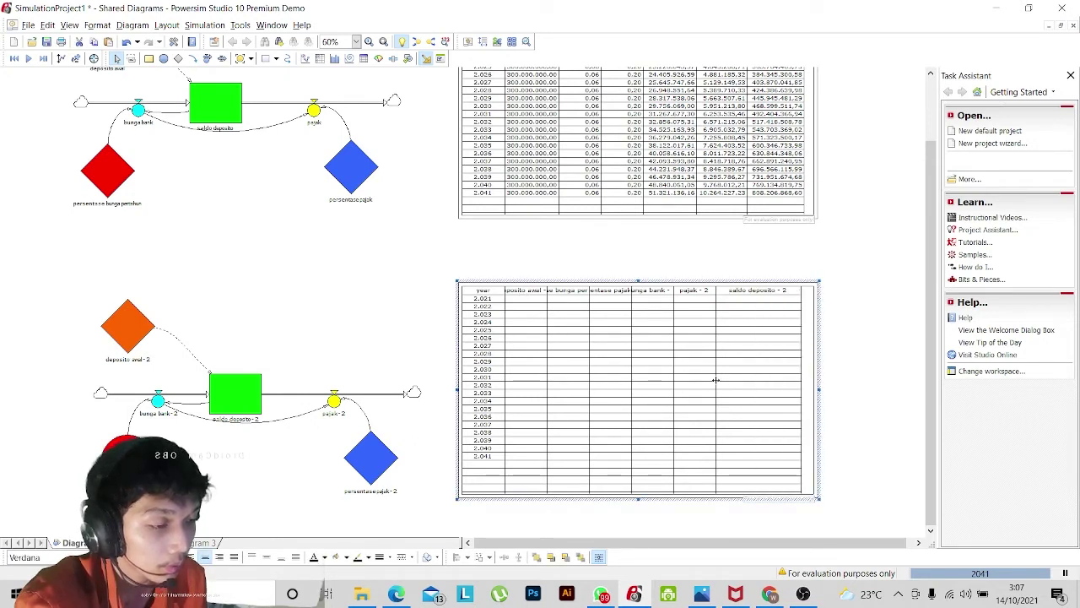
{"action": "left_click_drag", "start_coordinate": [715, 381], "coordinate": [751, 378]}
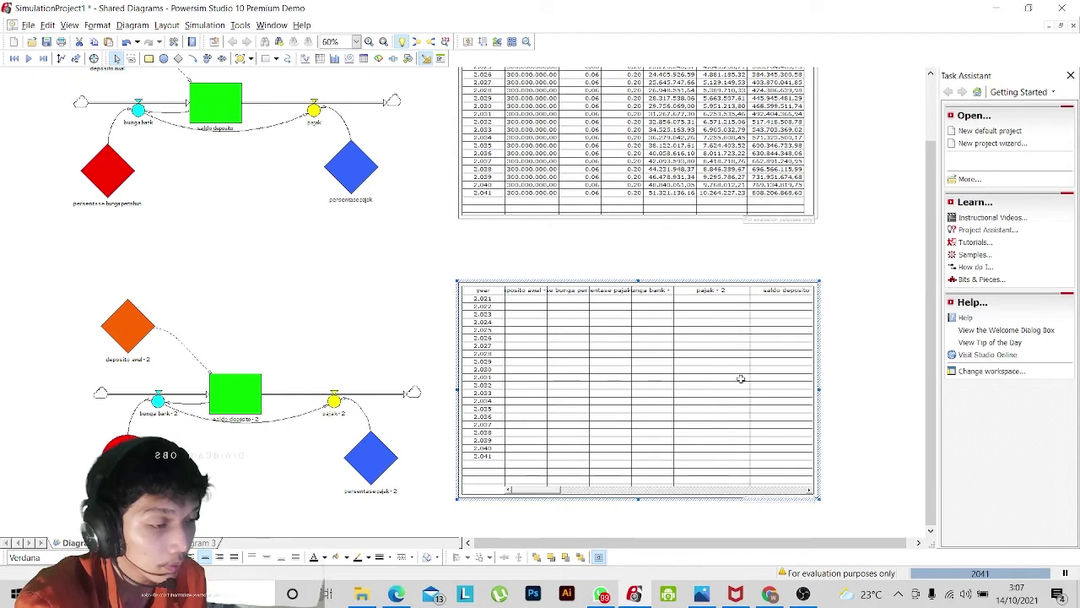
{"action": "left_click", "coordinate": [663, 379]}
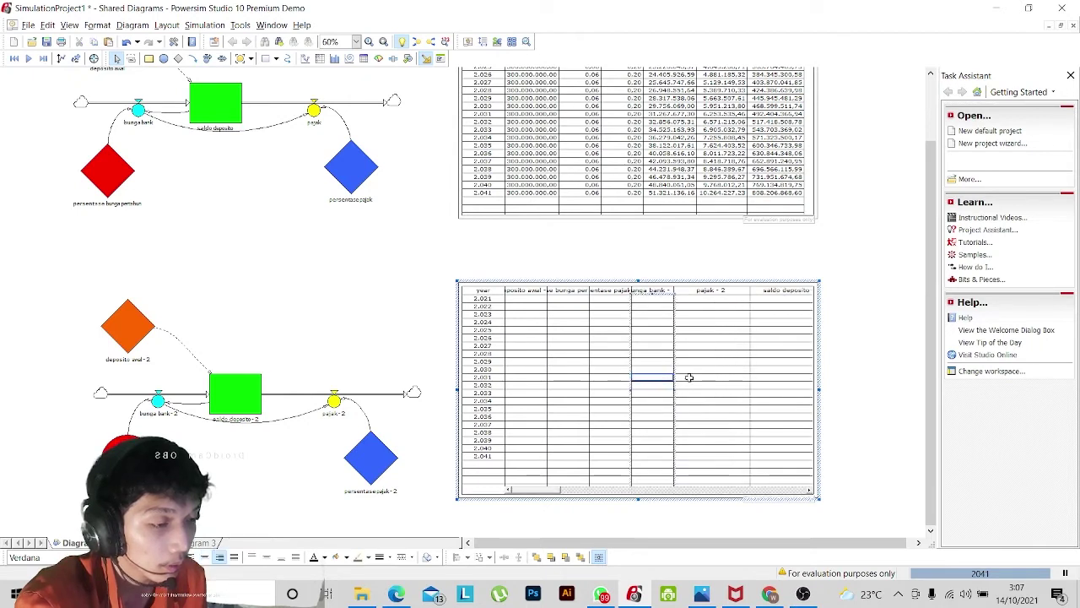
{"action": "left_click_drag", "start_coordinate": [673, 363], "coordinate": [673, 363]}
{"action": "left_click_drag", "start_coordinate": [674, 360], "coordinate": [690, 361]}
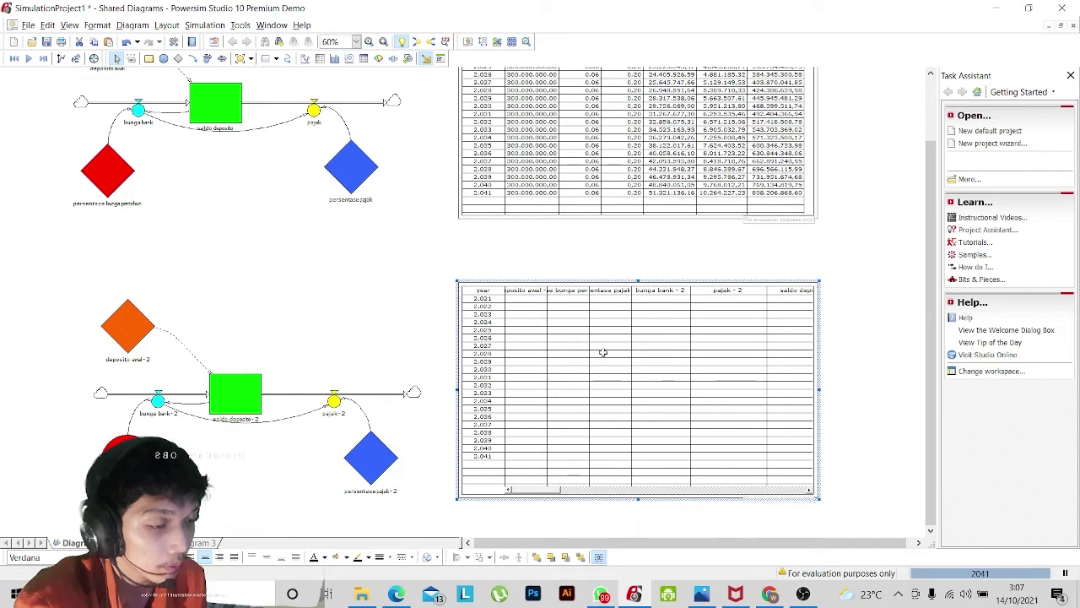
{"action": "left_click_drag", "start_coordinate": [589, 354], "coordinate": [600, 354]}
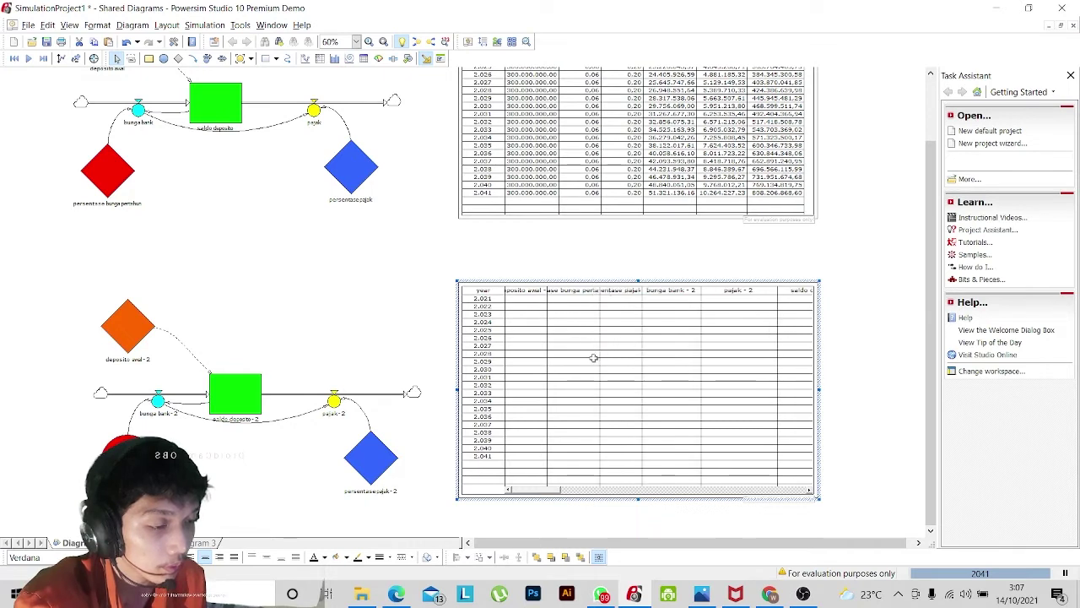
{"action": "left_click_drag", "start_coordinate": [667, 355], "coordinate": [668, 356]}
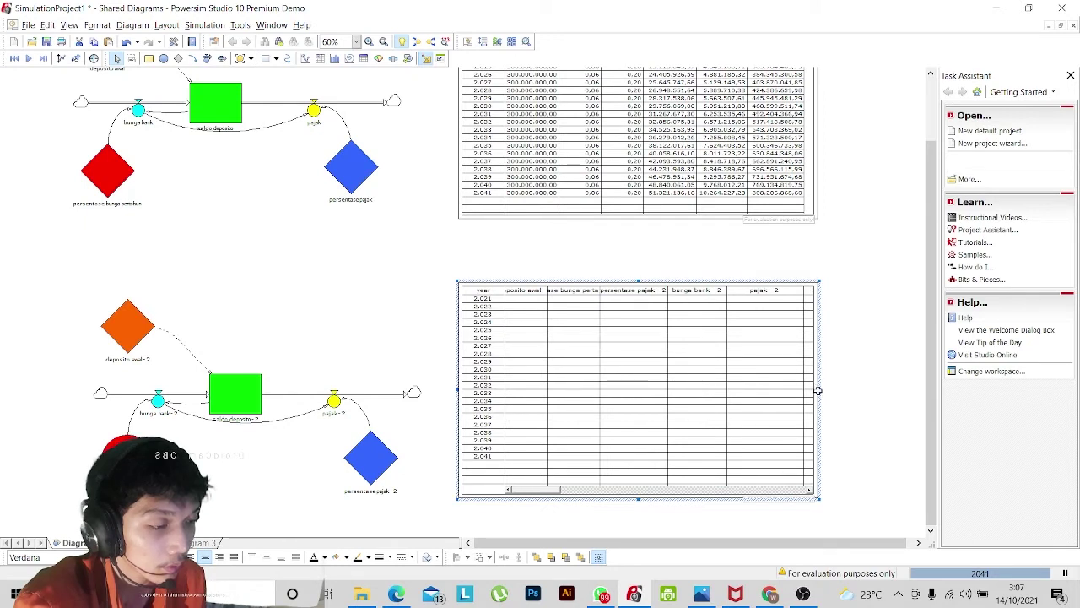
Extend the second table's frame to the right to fit its columns, and widen the deposito awal - 2 column.
{"action": "left_click_drag", "start_coordinate": [820, 389], "coordinate": [860, 390]}
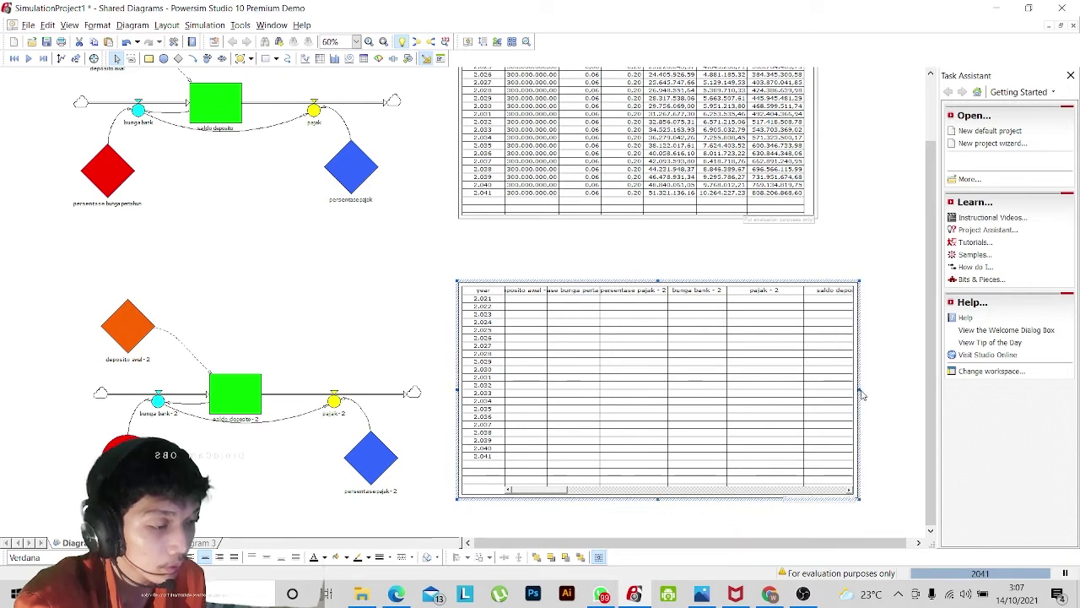
{"action": "left_click_drag", "start_coordinate": [861, 391], "coordinate": [894, 391]}
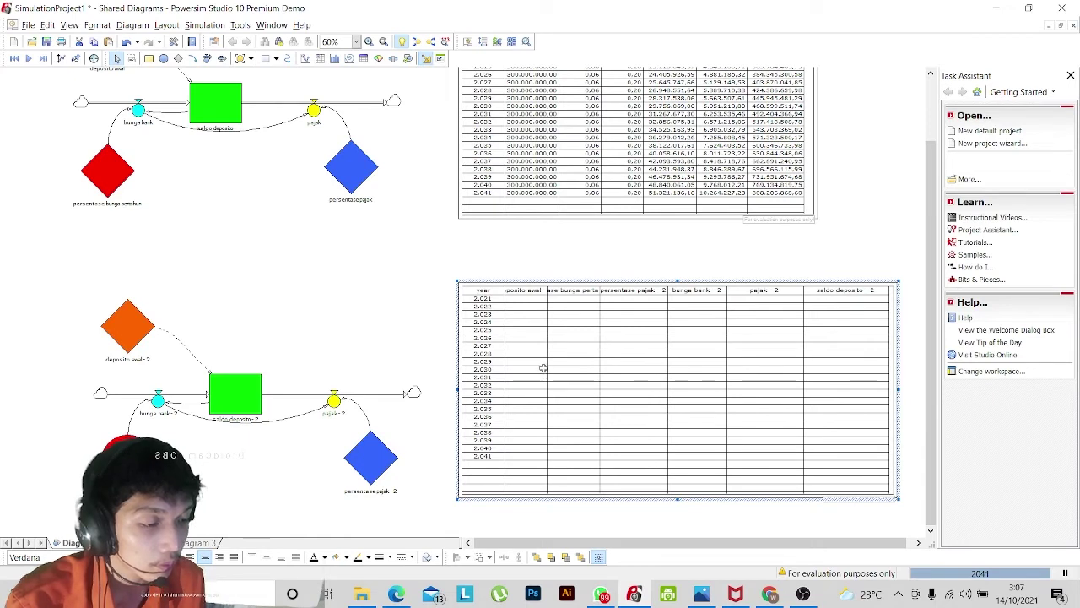
{"action": "left_click_drag", "start_coordinate": [546, 362], "coordinate": [558, 361]}
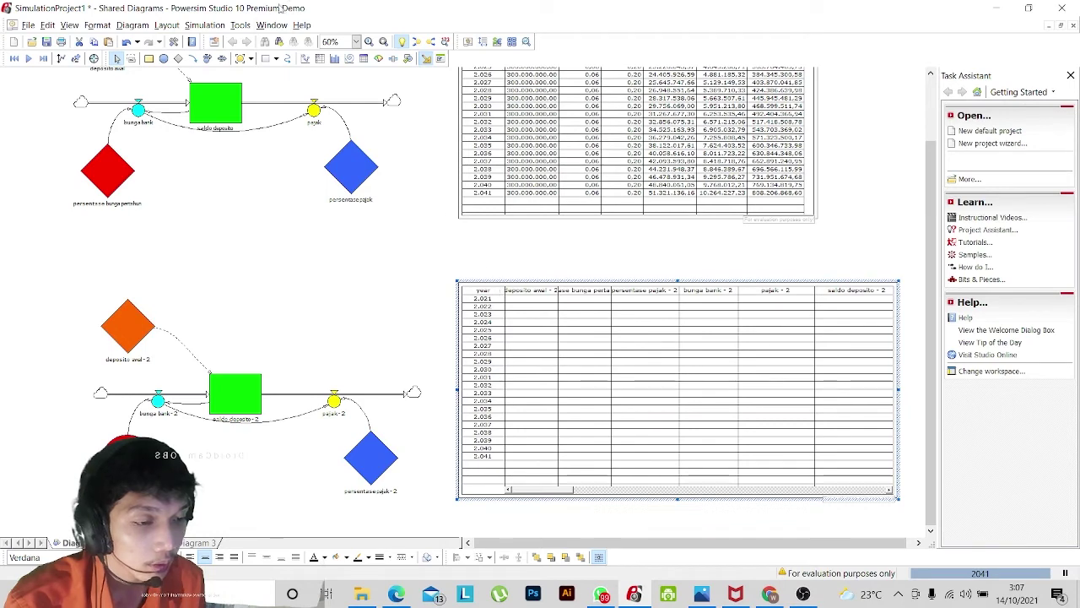
Run the simulation and compare the yearly values in the fixed-interest and random-interest tables.
{"action": "left_click", "coordinate": [206, 25]}
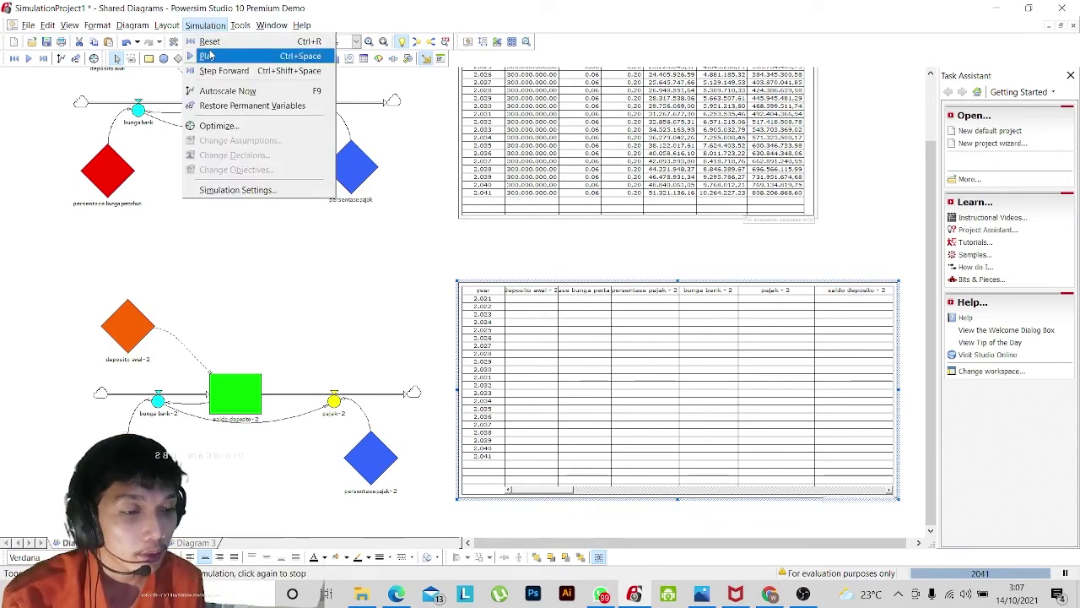
{"action": "left_click", "coordinate": [210, 55]}
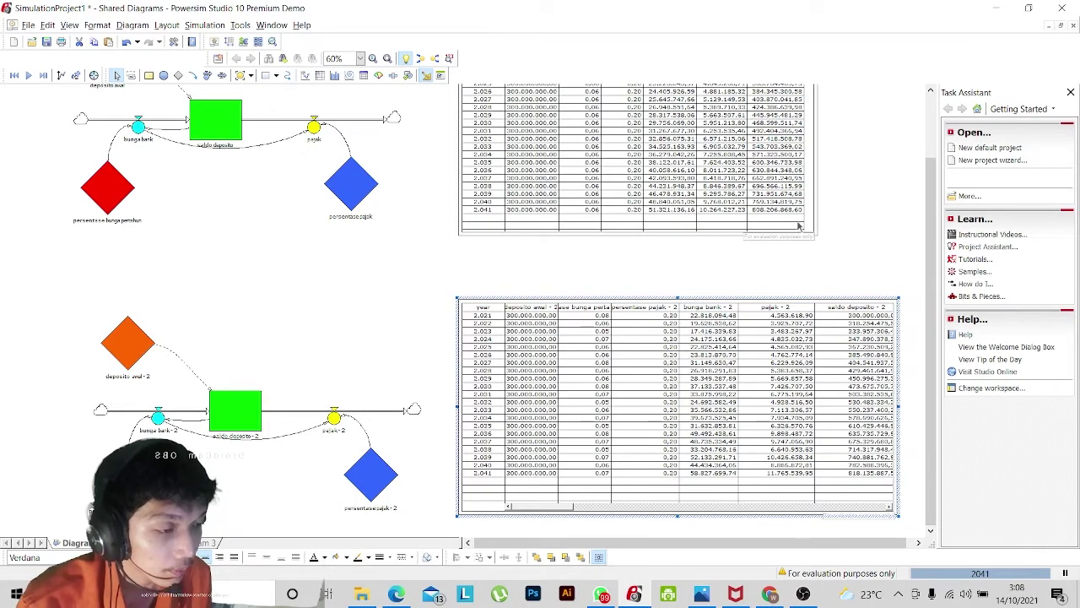
{"action": "scroll", "coordinate": [797, 230], "scroll_direction": "up", "scroll_amount": 1}
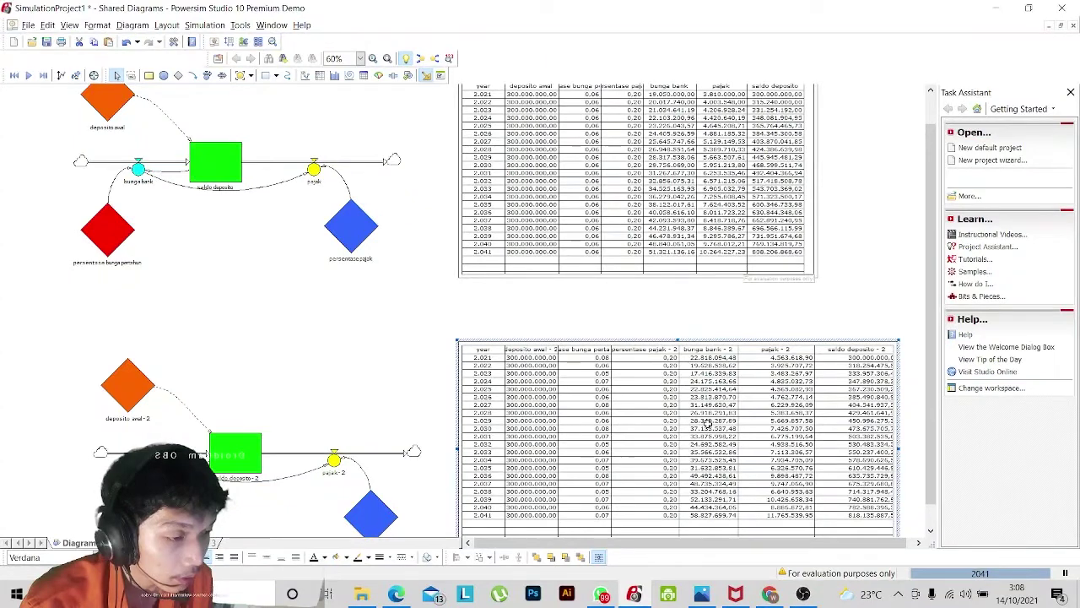
{"action": "scroll", "coordinate": [363, 321], "scroll_direction": "down", "scroll_amount": 1}
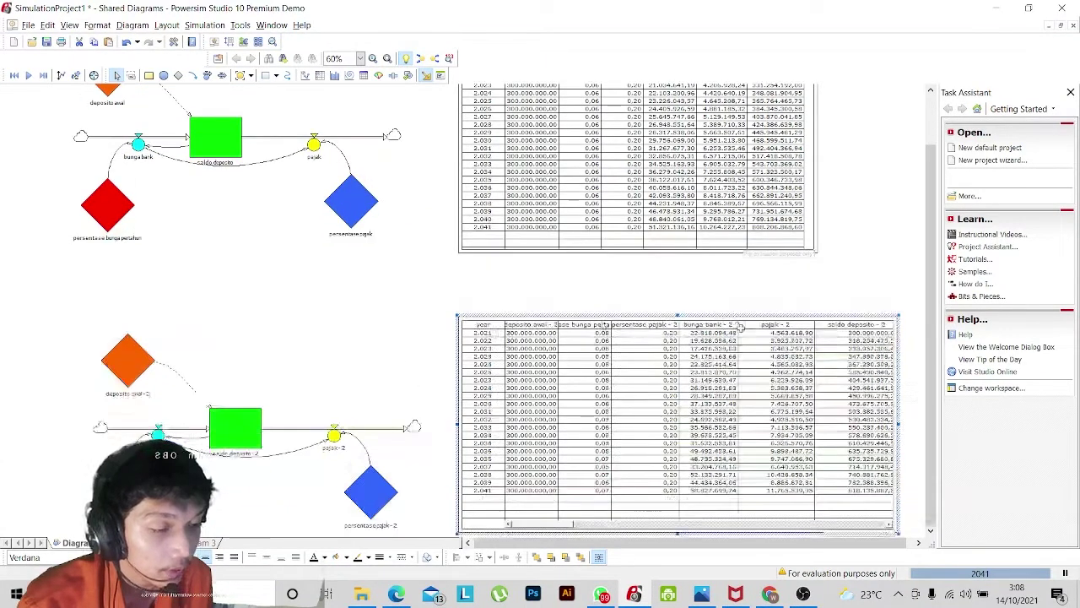
{"action": "scroll", "coordinate": [751, 337], "scroll_direction": "up", "scroll_amount": 2}
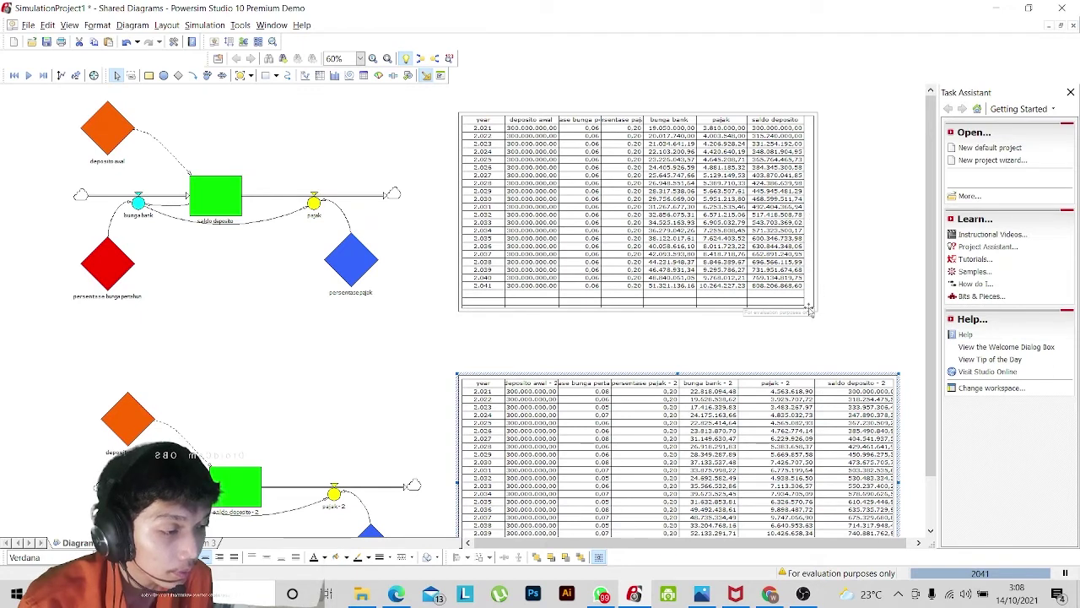
Enlarge the first table's frame to about the second table's width and widen its columns from saldo deposito back to deposito awal.
{"action": "left_click", "coordinate": [781, 260]}
{"action": "left_click_drag", "start_coordinate": [819, 313], "coordinate": [901, 321]}
{"action": "left_click_drag", "start_coordinate": [804, 231], "coordinate": [850, 226]}
{"action": "left_click_drag", "start_coordinate": [749, 199], "coordinate": [761, 203]}
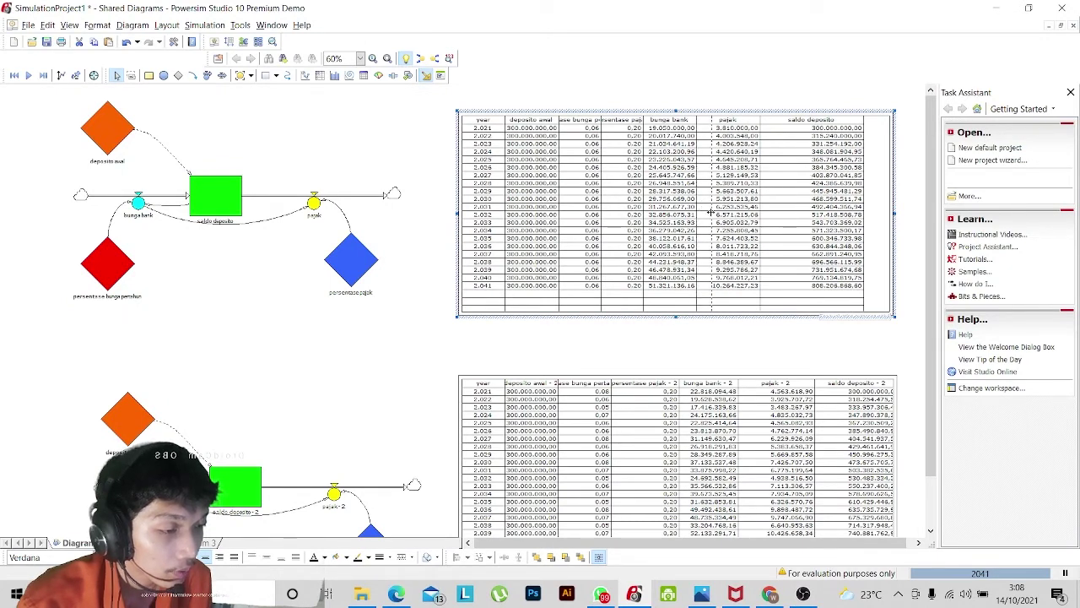
{"action": "left_click_drag", "start_coordinate": [700, 216], "coordinate": [649, 217]}
{"action": "left_click", "coordinate": [640, 218]}
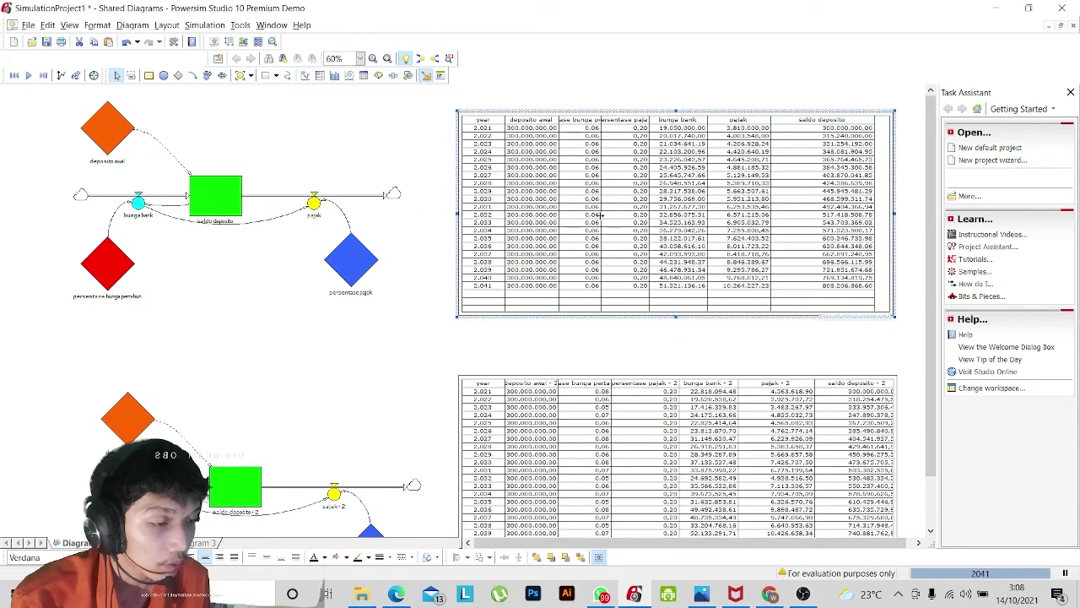
{"action": "left_click_drag", "start_coordinate": [612, 216], "coordinate": [568, 221]}
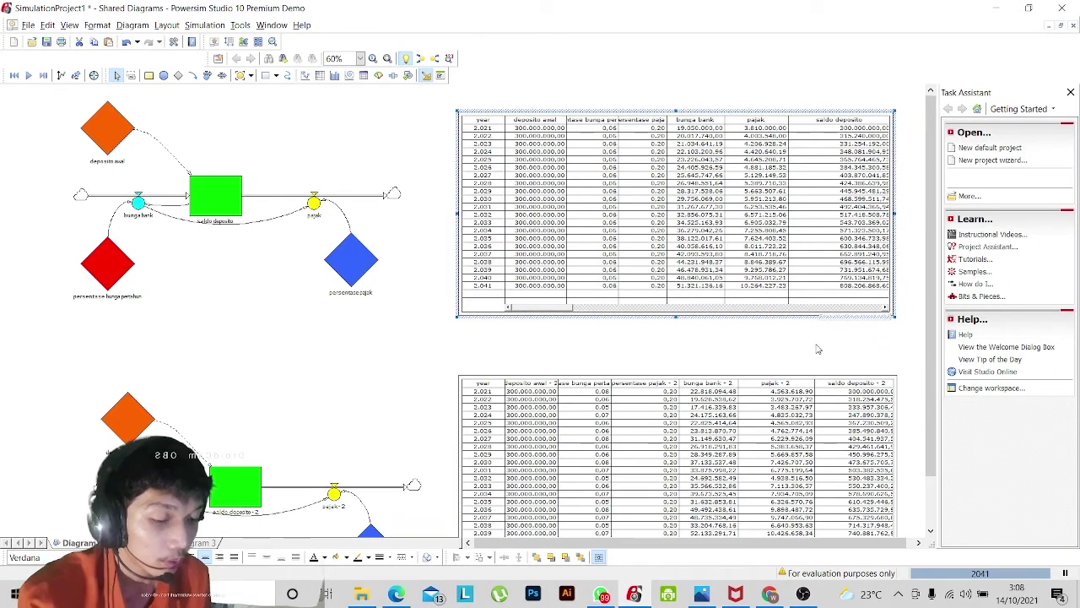
Start creating a time graph in the empty area to the right of the two tables.
{"action": "scroll", "coordinate": [817, 348], "scroll_direction": "down", "scroll_amount": 1}
{"action": "scroll", "coordinate": [817, 349], "scroll_direction": "down", "scroll_amount": 2}
{"action": "scroll", "coordinate": [658, 194], "scroll_direction": "down", "scroll_amount": 1}
{"action": "scroll", "coordinate": [635, 189], "scroll_direction": "up", "scroll_amount": 1}
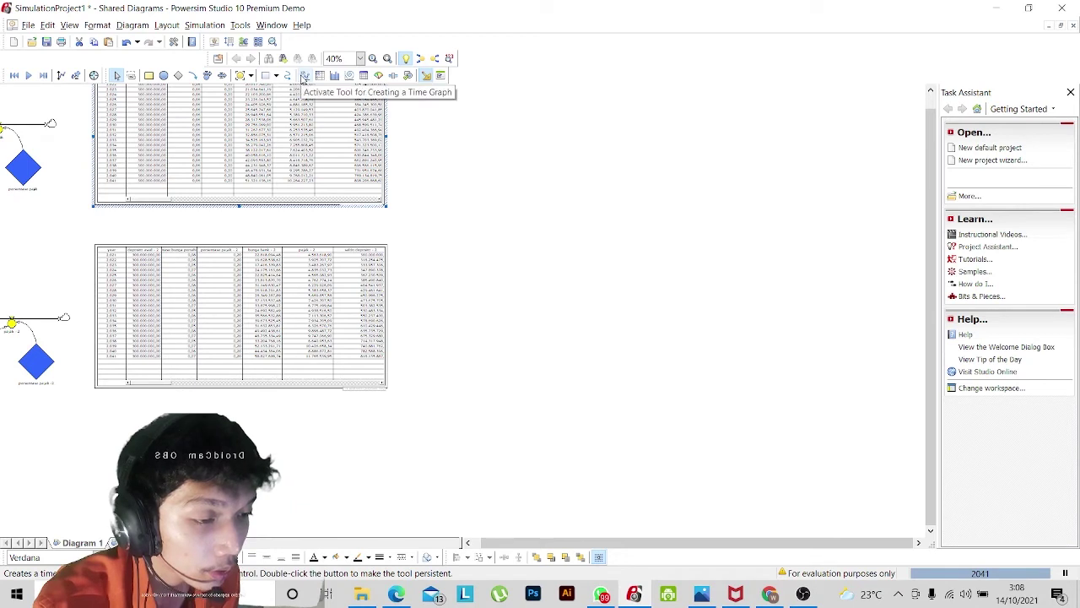
{"action": "left_click", "coordinate": [303, 77]}
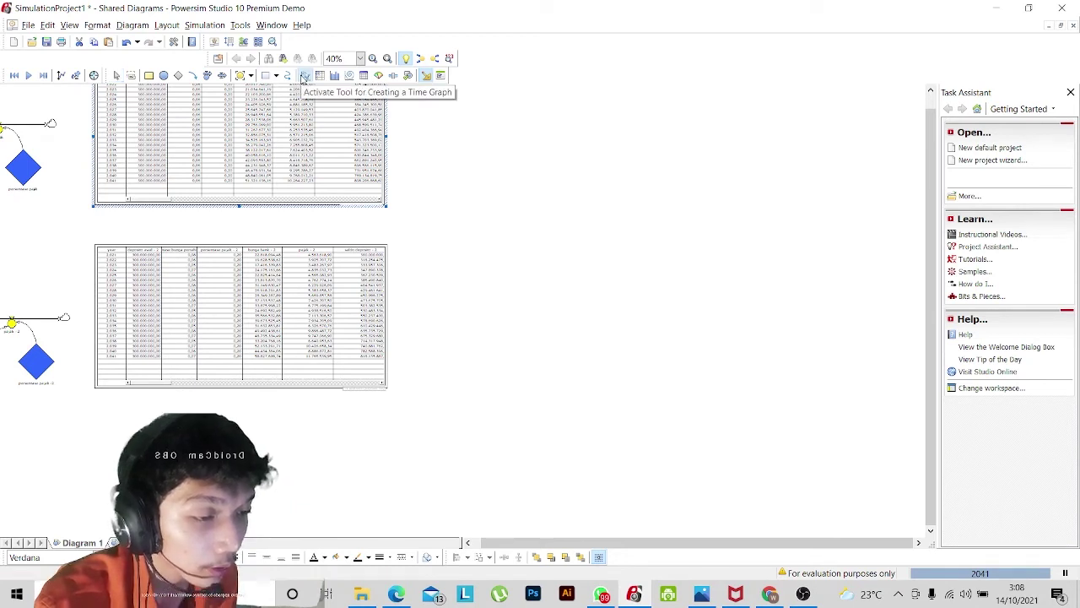
{"action": "middle_click", "coordinate": [496, 119]}
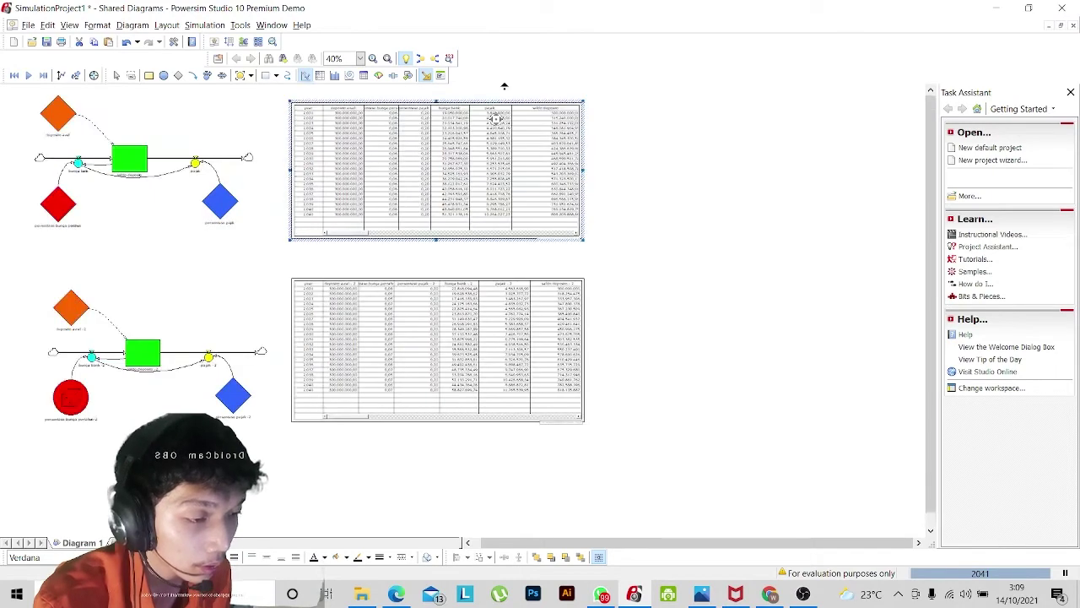
Create a wide time graph beside the upper table and plot all variables of the upper deposit model in it.
{"action": "left_click", "coordinate": [672, 121]}
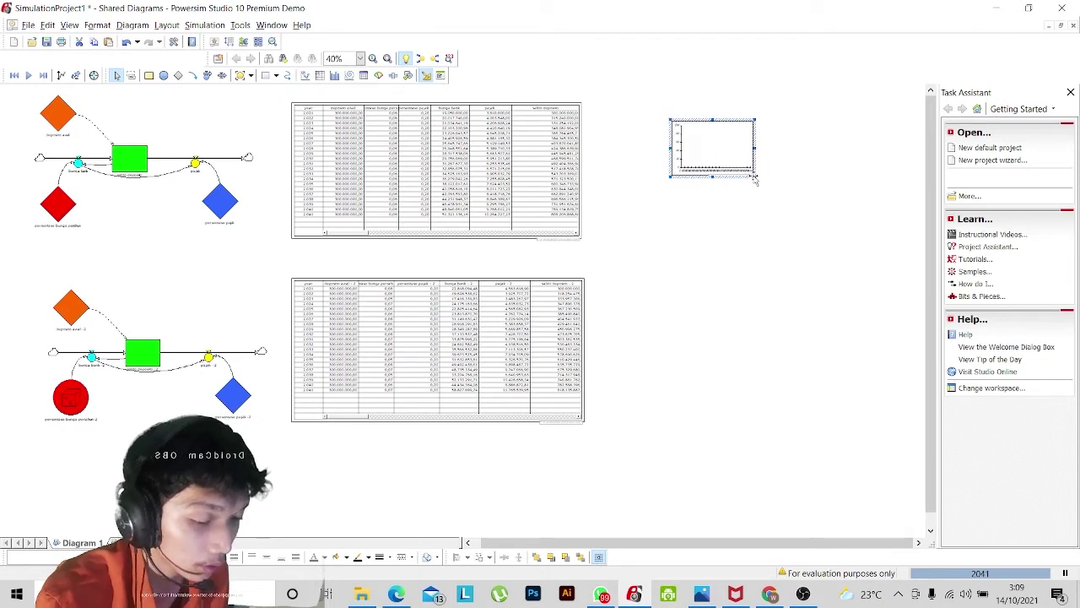
{"action": "key", "text": "Delete"}
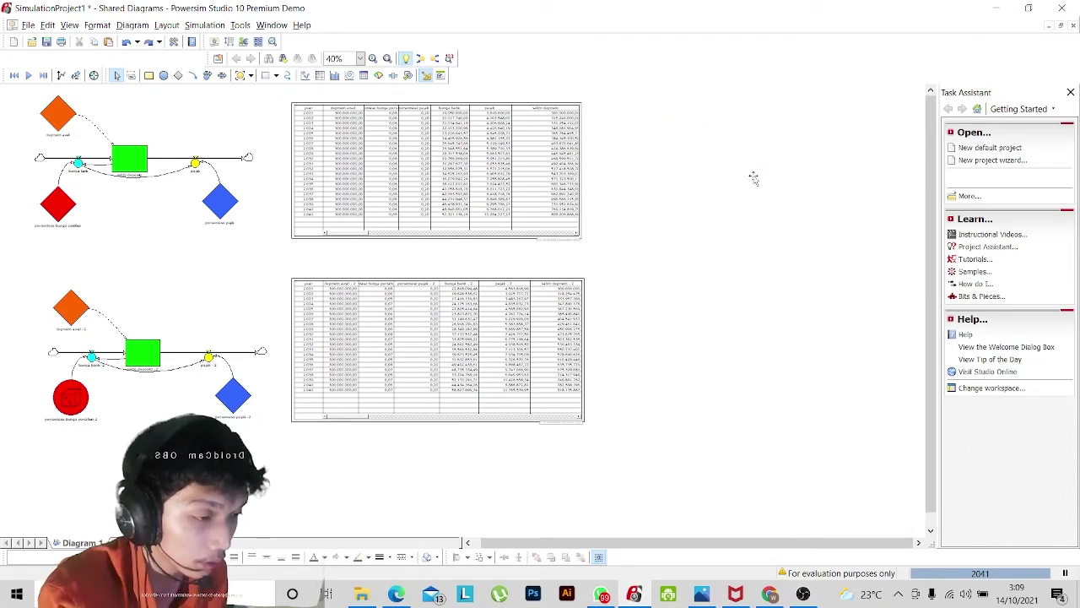
{"action": "left_click", "coordinate": [309, 78]}
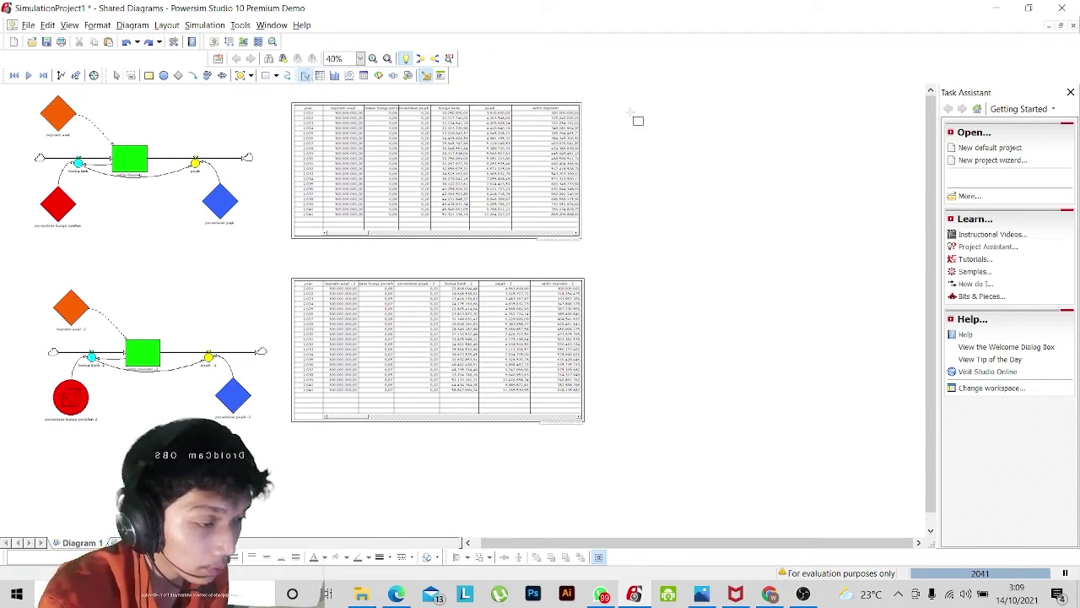
{"action": "left_click_drag", "start_coordinate": [643, 105], "coordinate": [890, 249]}
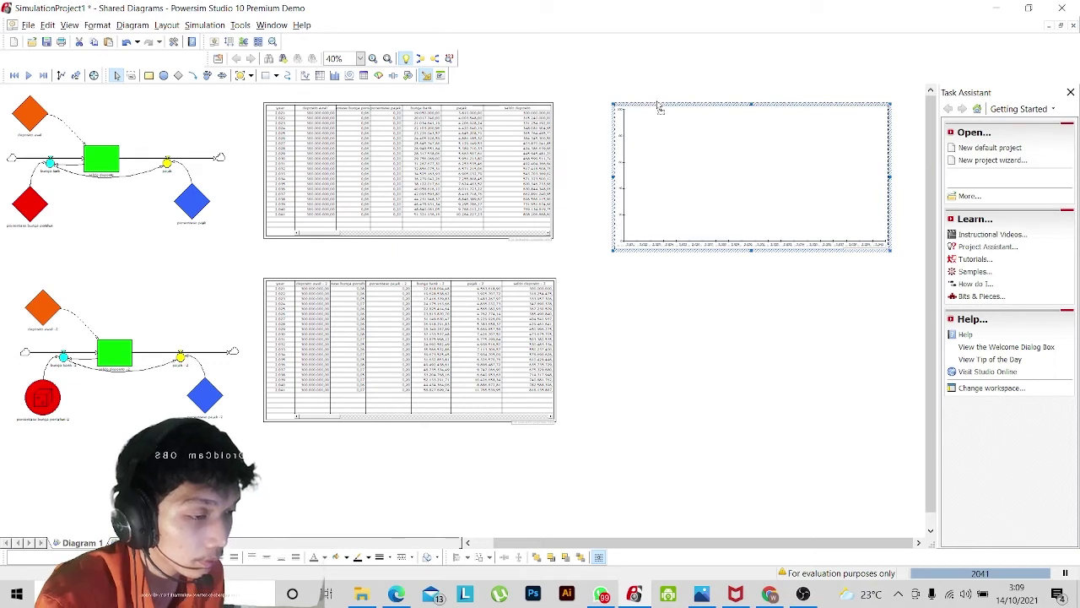
{"action": "left_click_drag", "start_coordinate": [660, 109], "coordinate": [660, 106]}
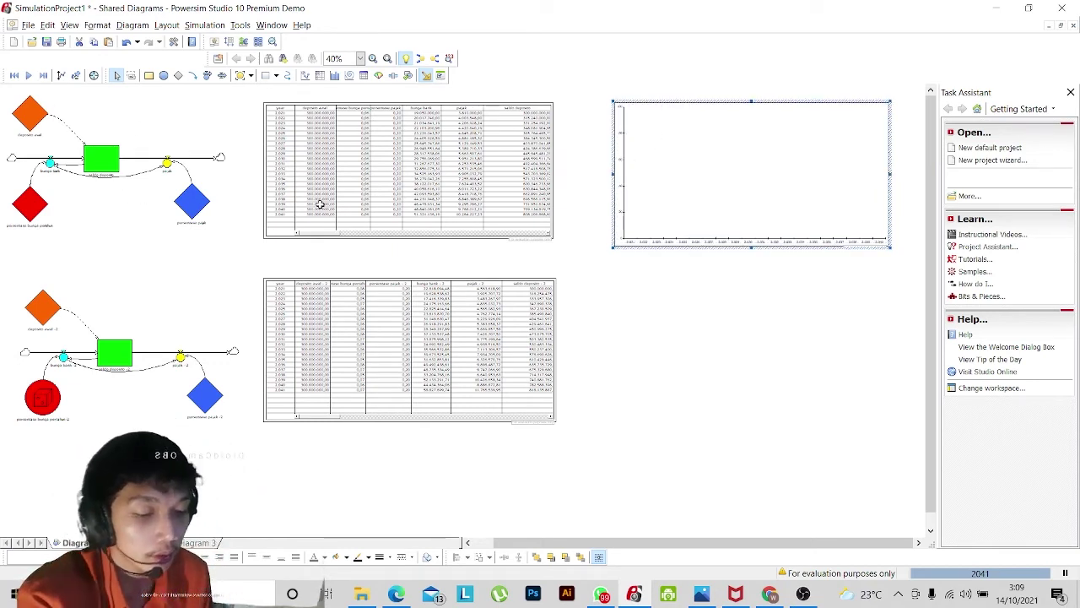
{"action": "scroll", "coordinate": [316, 204], "scroll_direction": "down", "scroll_amount": 1}
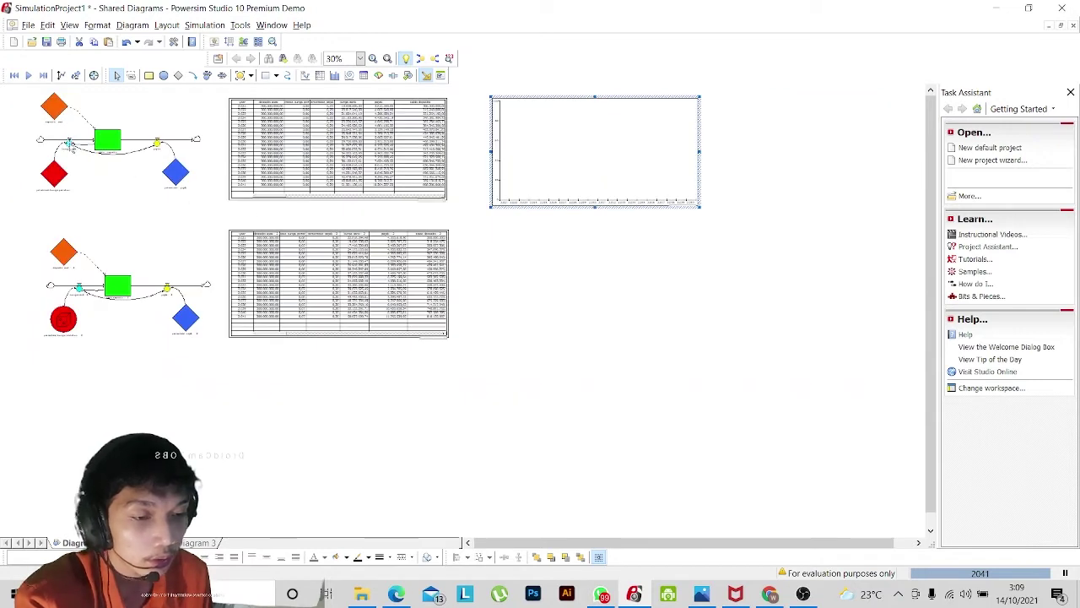
{"action": "left_click_drag", "start_coordinate": [21, 93], "coordinate": [210, 208]}
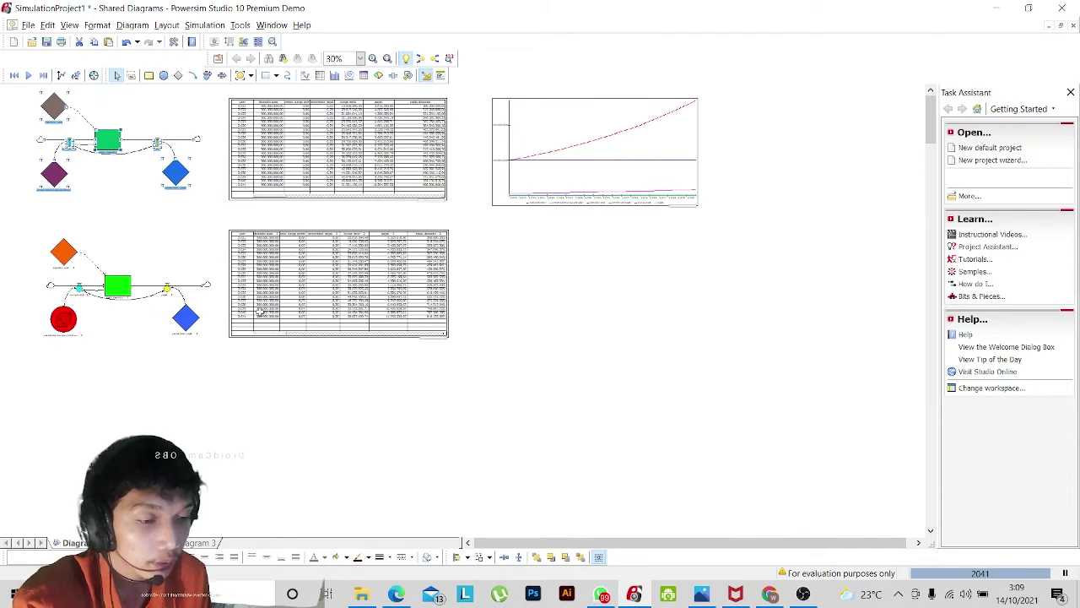
Create a second time graph beside the lower table and plot all variables of the lower deposit model in it.
{"action": "left_click", "coordinate": [306, 75]}
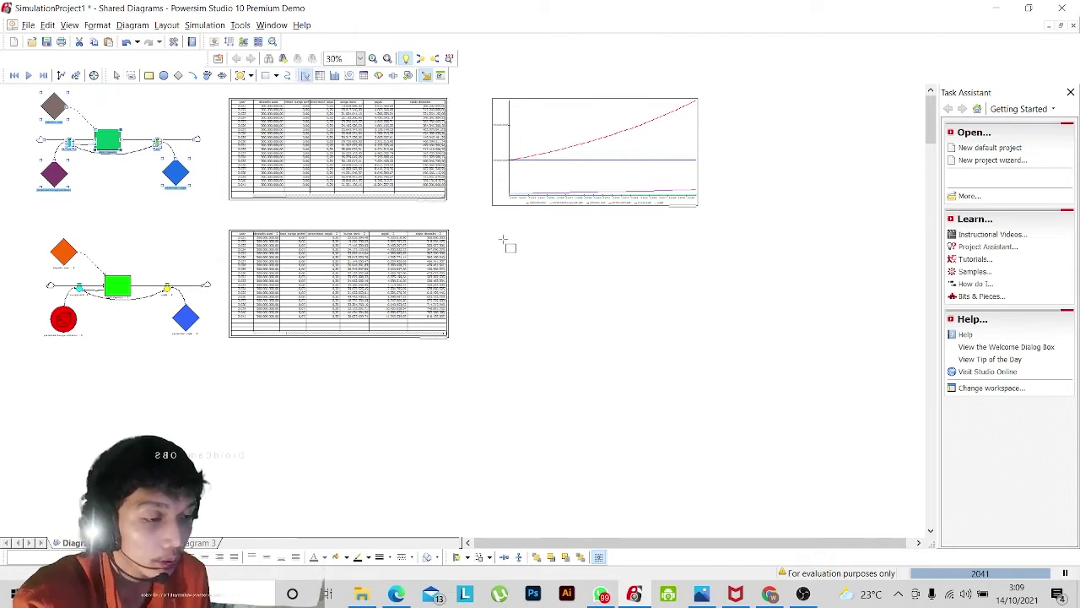
{"action": "left_click_drag", "start_coordinate": [492, 233], "coordinate": [701, 353]}
{"action": "left_click", "coordinate": [46, 225]}
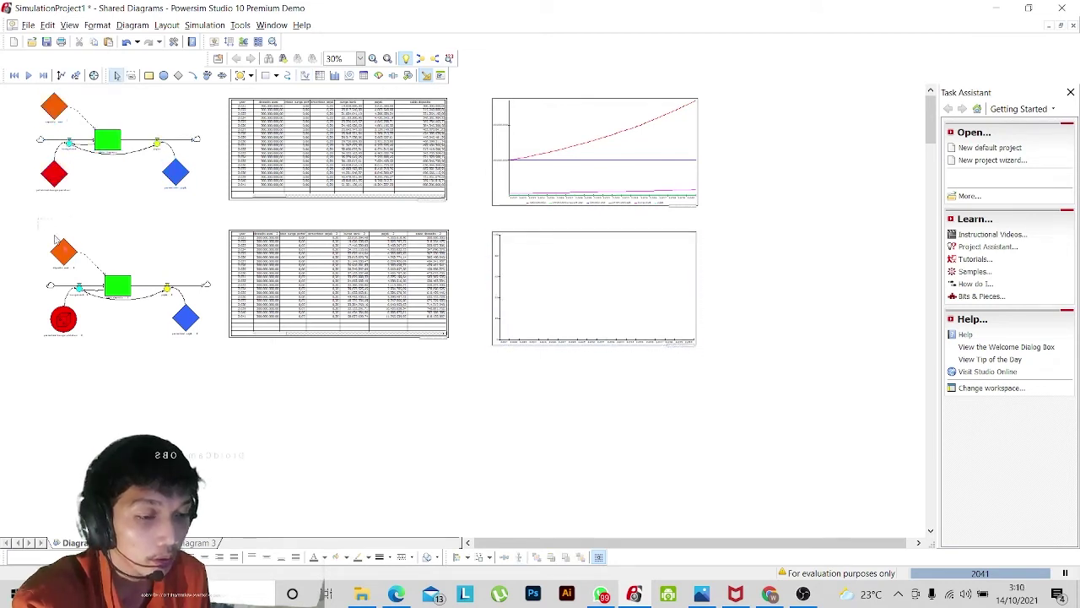
{"action": "left_click_drag", "start_coordinate": [184, 346], "coordinate": [222, 363]}
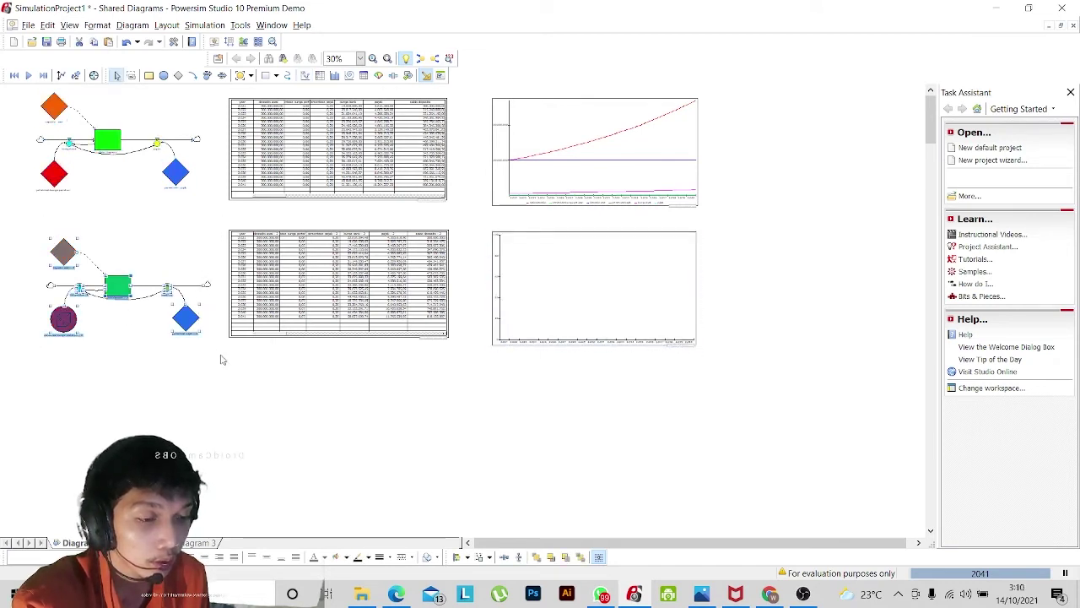
{"action": "left_click_drag", "start_coordinate": [125, 289], "coordinate": [581, 287]}
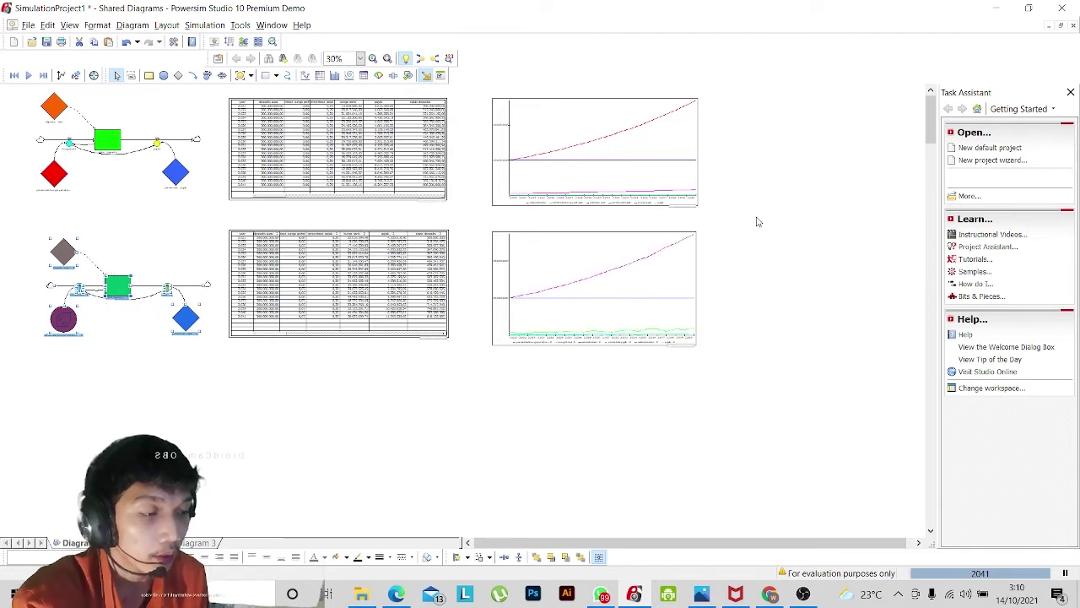
Examine the two deposit time graphs up close alongside their tables.
{"action": "scroll", "coordinate": [757, 222], "scroll_direction": "up", "scroll_amount": 3}
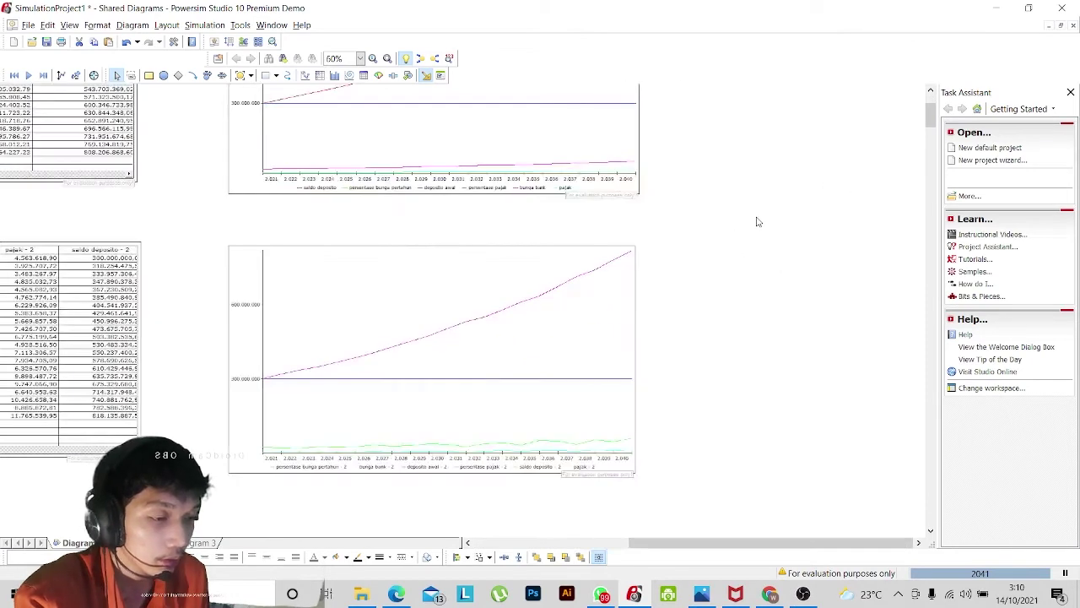
{"action": "middle_click", "coordinate": [714, 226]}
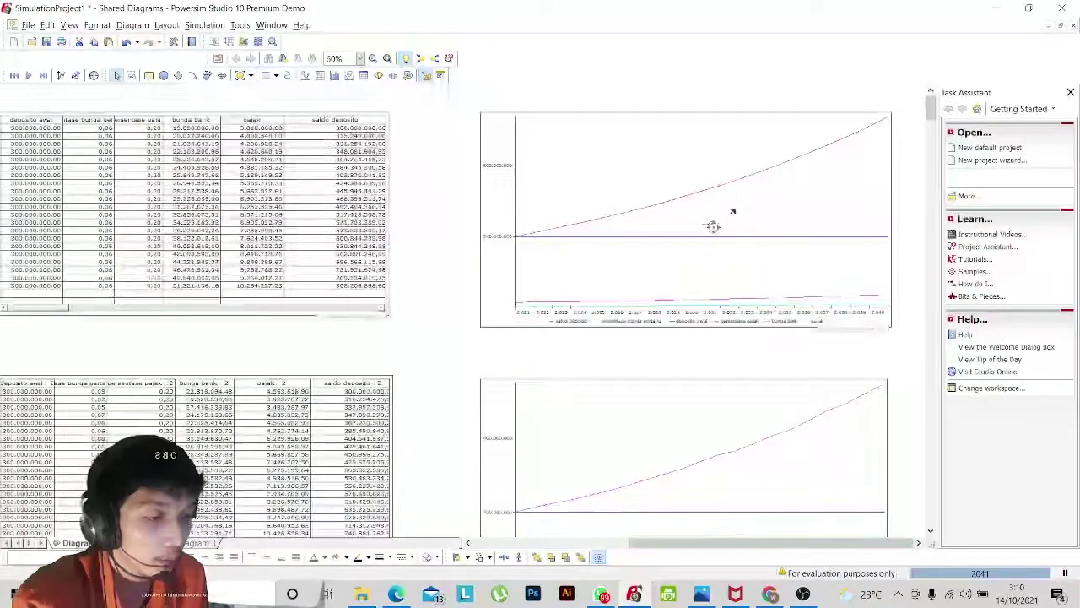
{"action": "middle_click", "coordinate": [732, 196]}
{"action": "scroll", "coordinate": [717, 244], "scroll_direction": "down", "scroll_amount": 1}
{"action": "scroll", "coordinate": [707, 270], "scroll_direction": "down", "scroll_amount": 1}
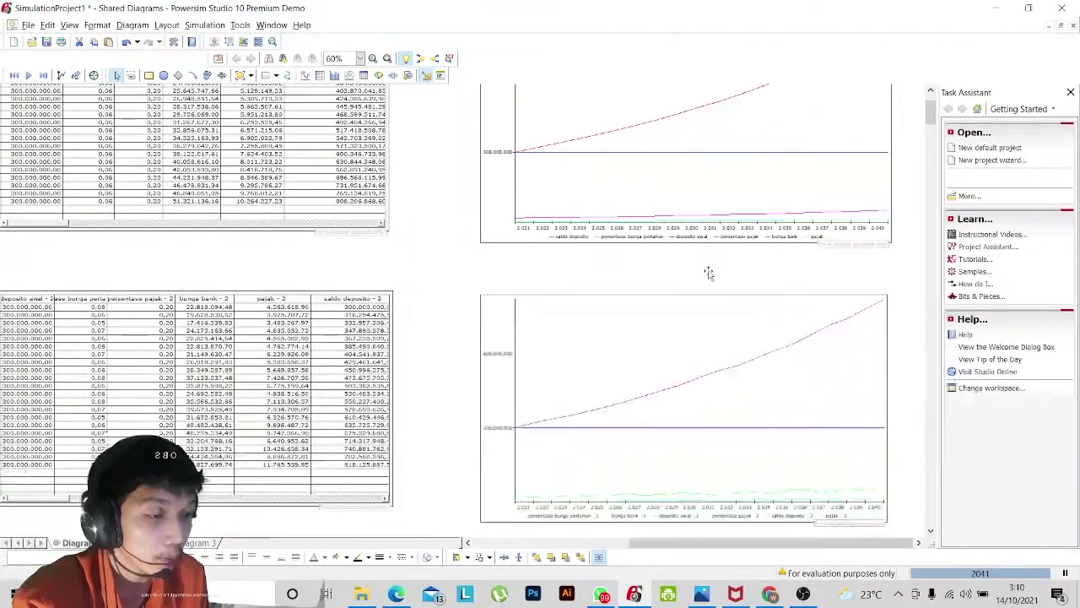
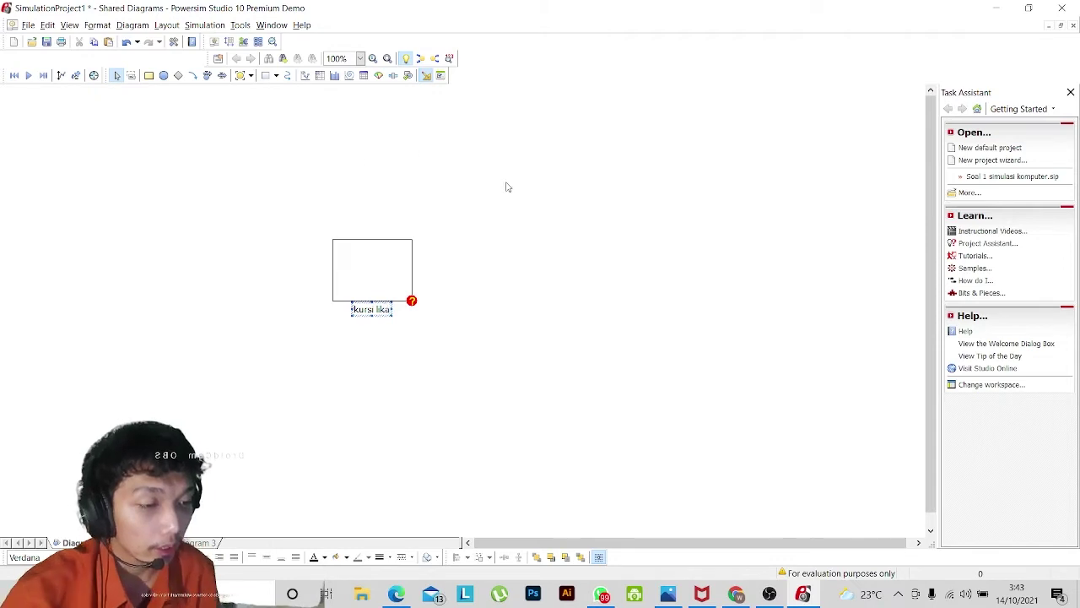
{"action": "left_click", "coordinate": [544, 233]}
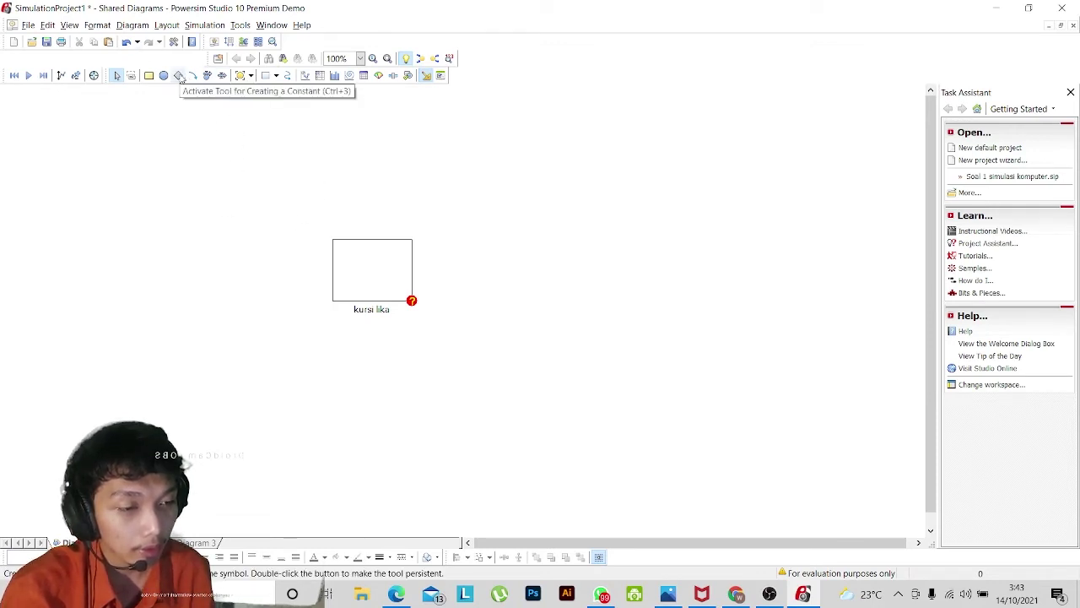
{"action": "left_click", "coordinate": [178, 75]}
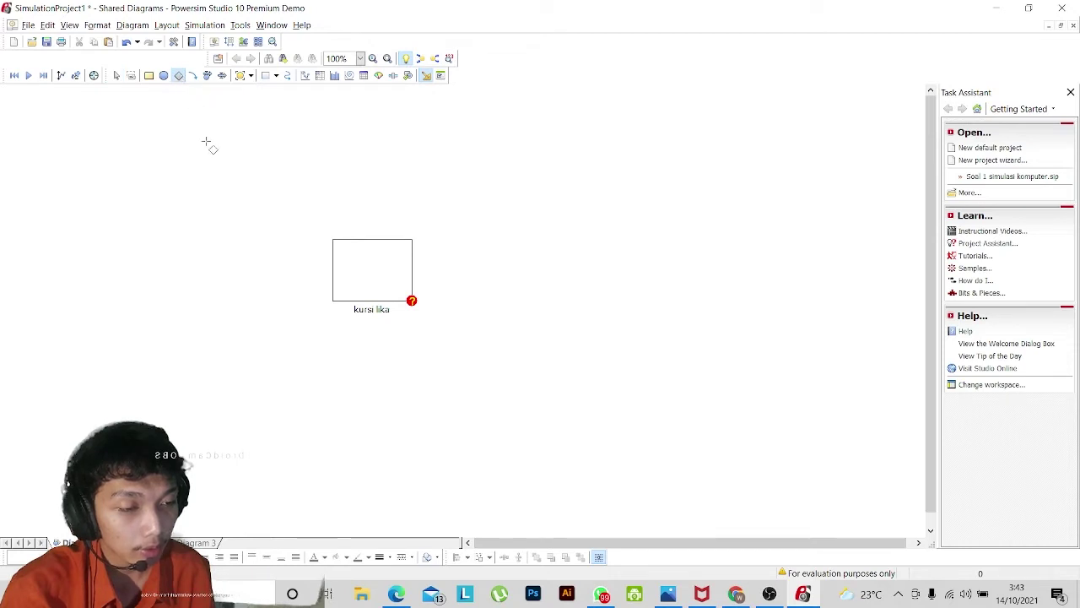
{"action": "left_click", "coordinate": [367, 263]}
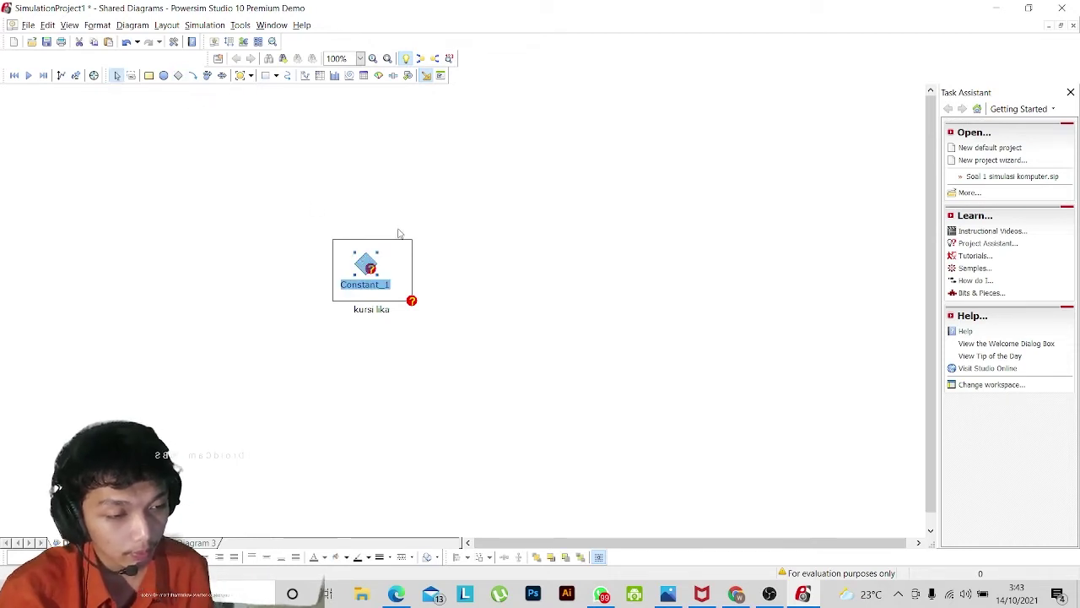
{"action": "key", "text": "ctrl+z"}
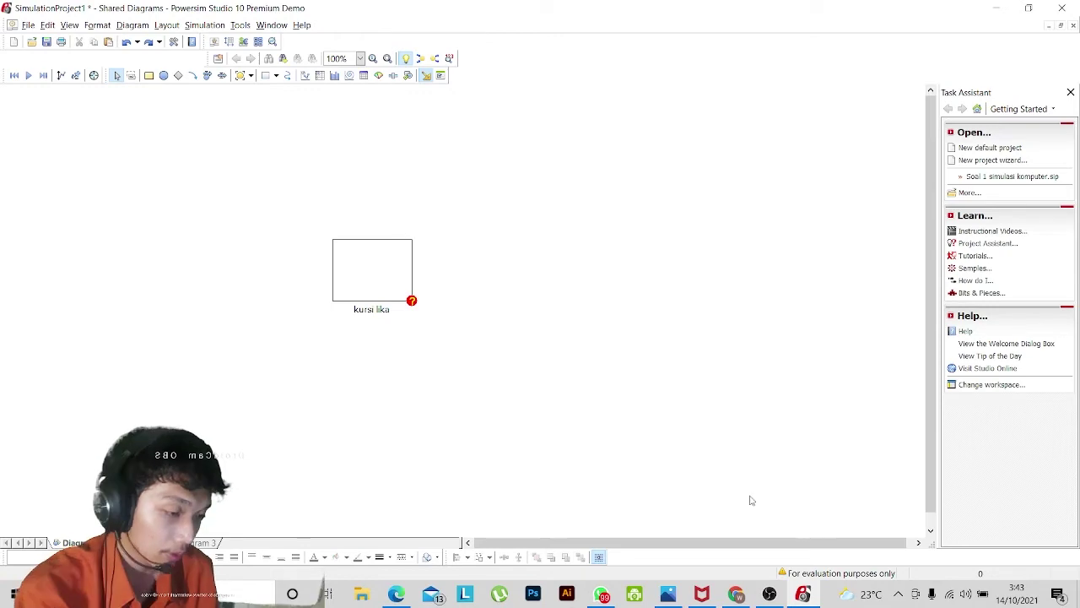
{"action": "left_click", "coordinate": [804, 594]}
{"action": "left_click", "coordinate": [804, 594]}
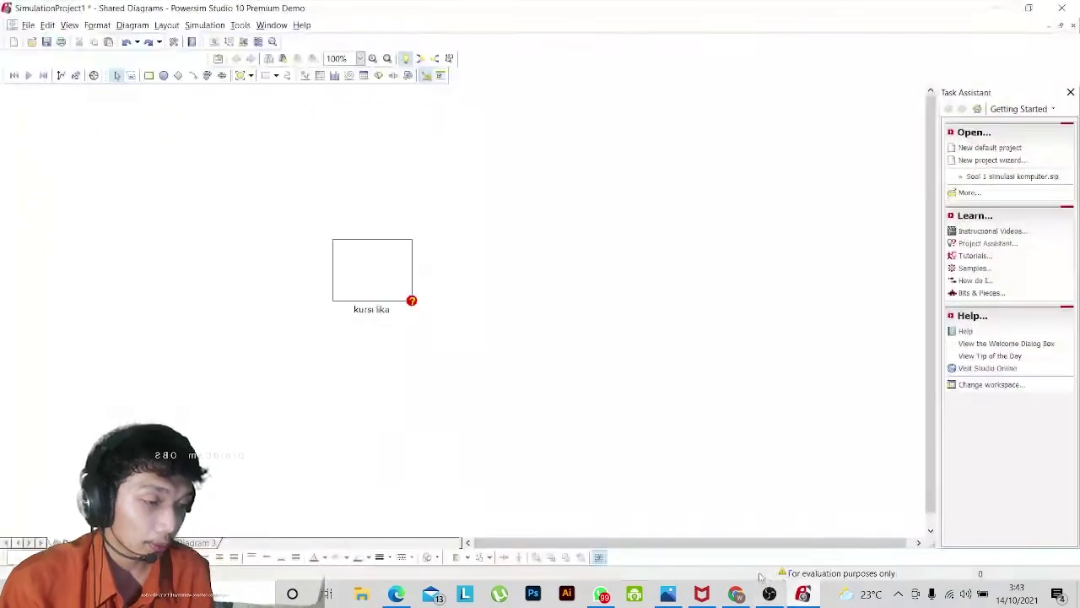
Replace the existing "kursi lika" level with a newly drawn, slightly larger level near the same spot in the diagram.
{"action": "left_click", "coordinate": [379, 265]}
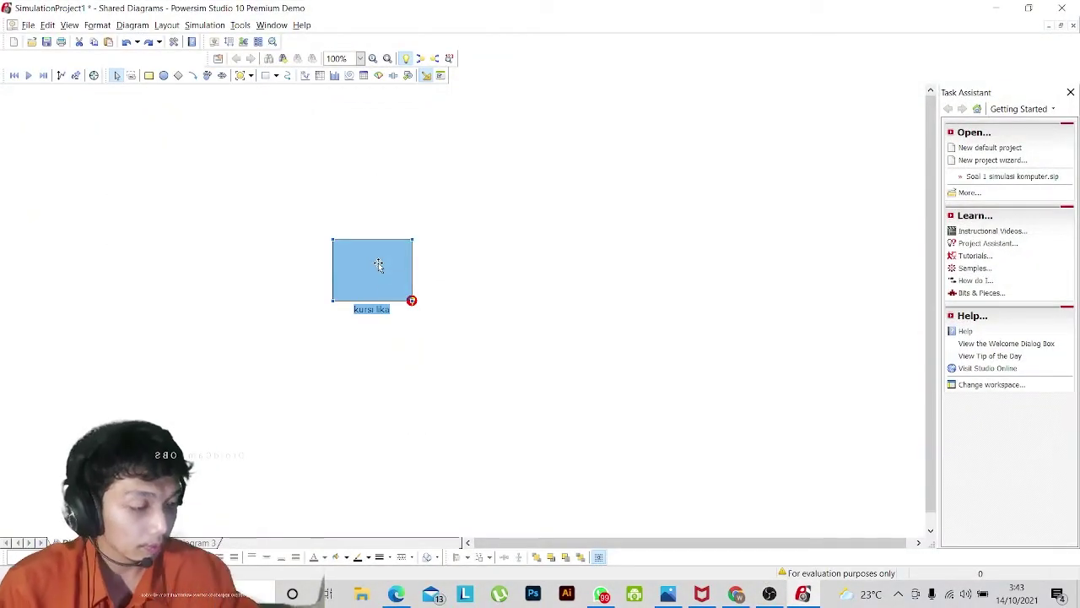
{"action": "key", "text": "Delete"}
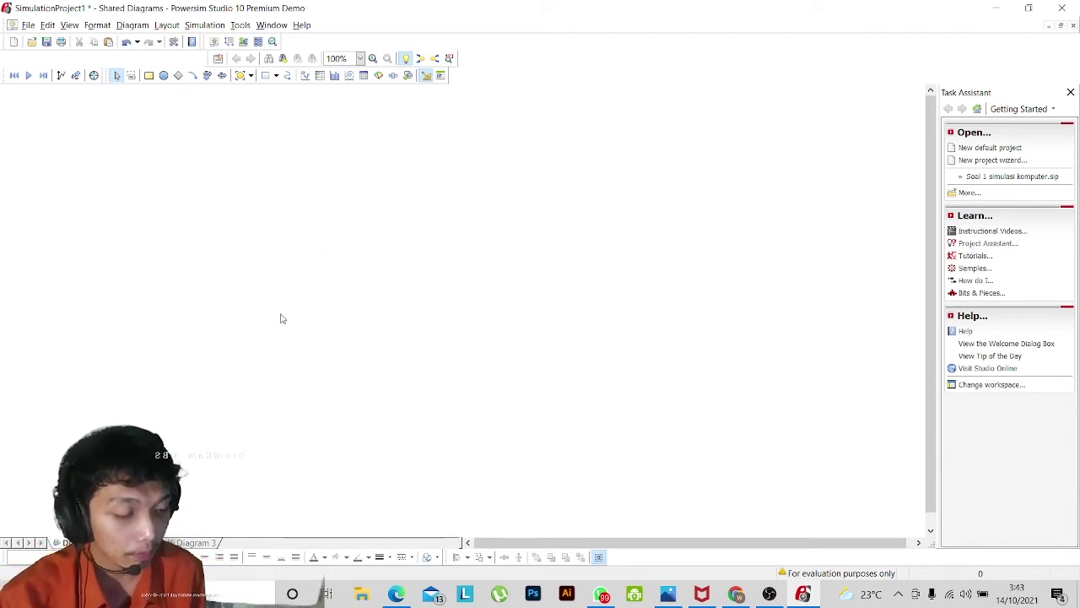
{"action": "left_click", "coordinate": [147, 76]}
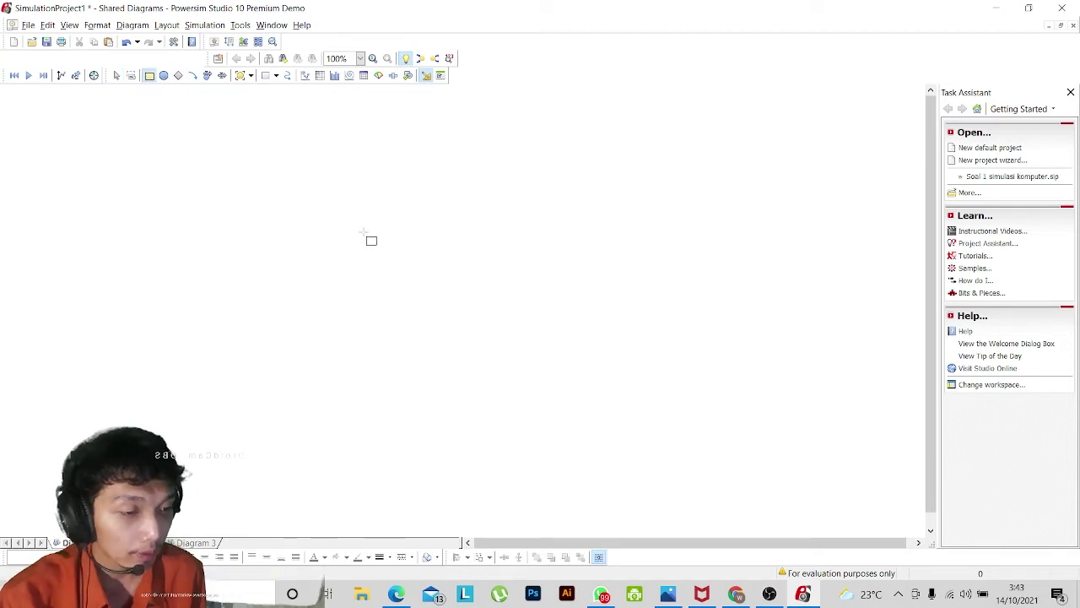
{"action": "left_click_drag", "start_coordinate": [279, 165], "coordinate": [413, 297]}
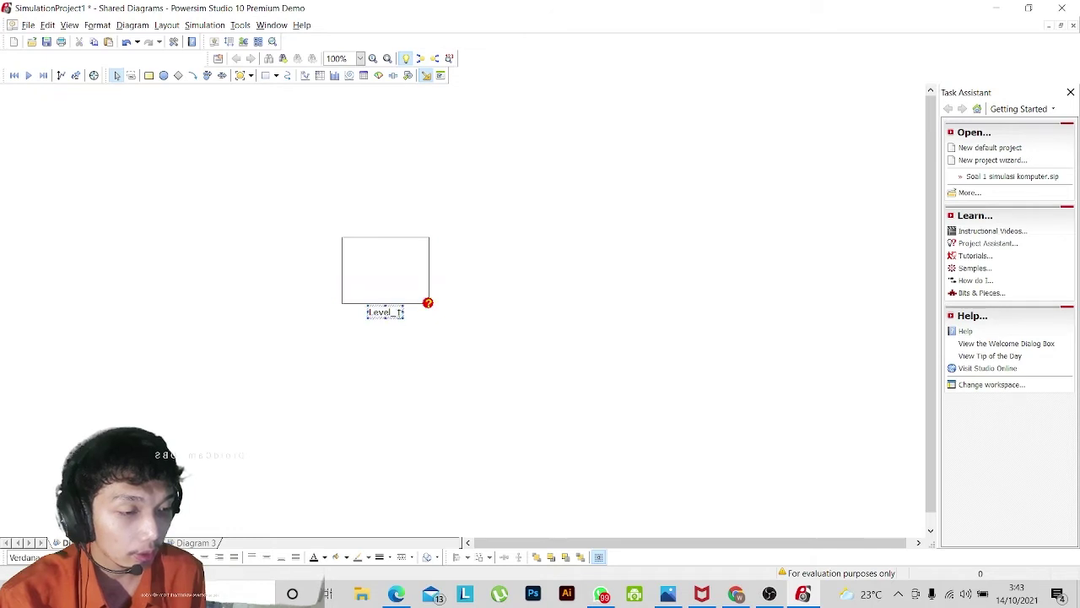
Rename the new level as "kursi lika".
{"action": "double_click", "coordinate": [398, 313]}
{"action": "left_click", "coordinate": [371, 320]}
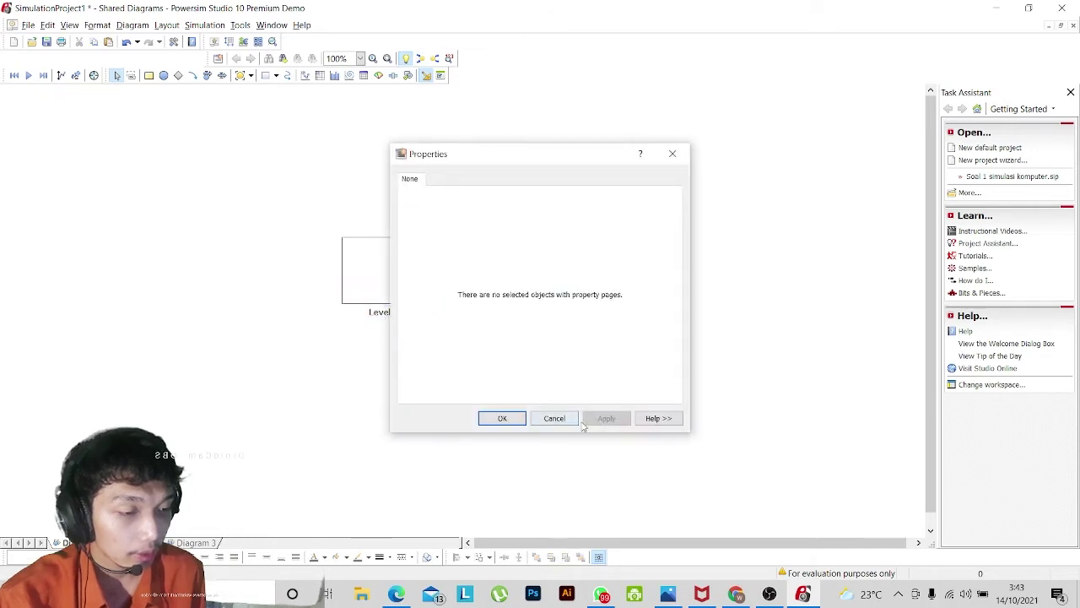
{"action": "left_click", "coordinate": [671, 154]}
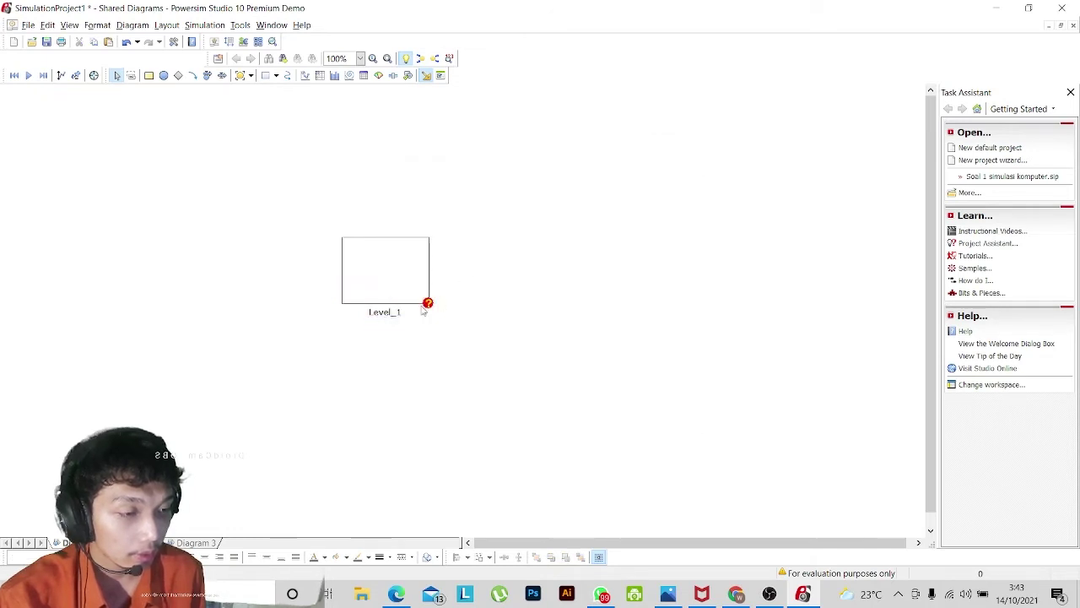
{"action": "left_click", "coordinate": [401, 314]}
{"action": "left_click", "coordinate": [400, 313]}
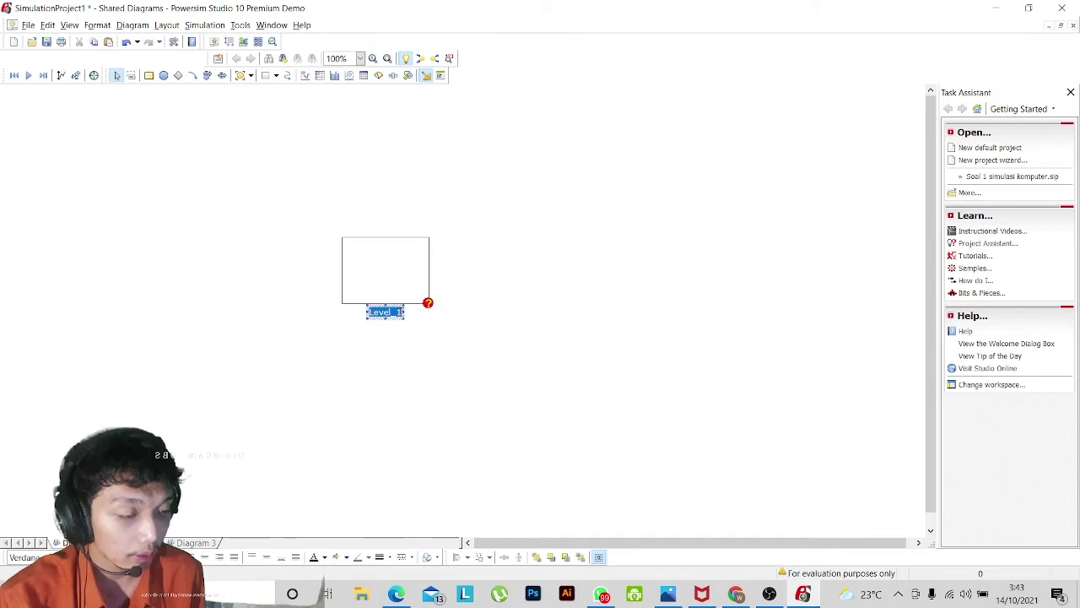
{"action": "key", "text": "BackSpace"}
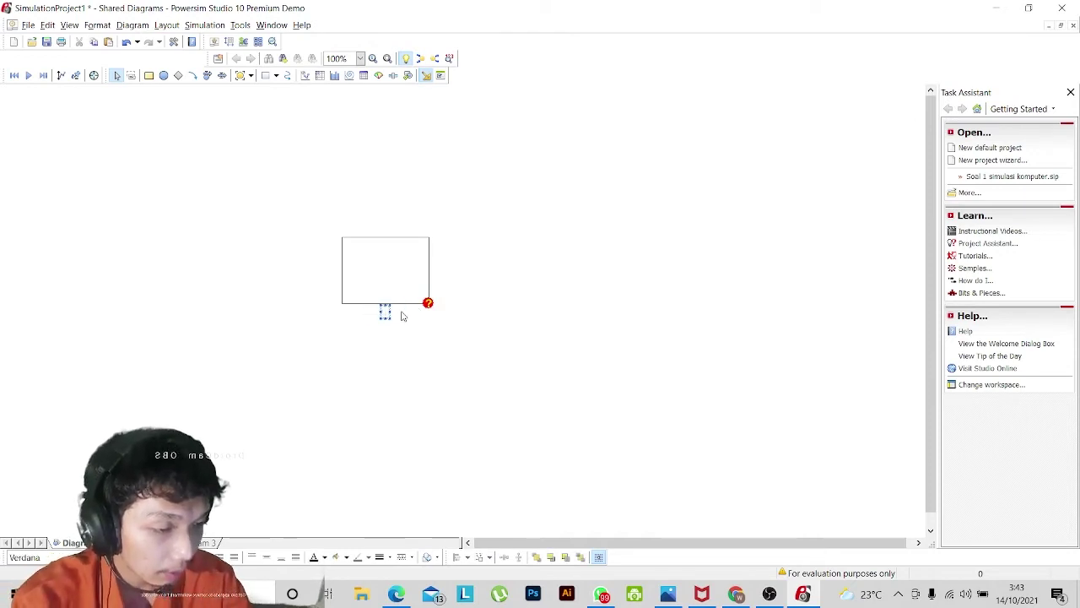
{"action": "type", "text": "kur"}
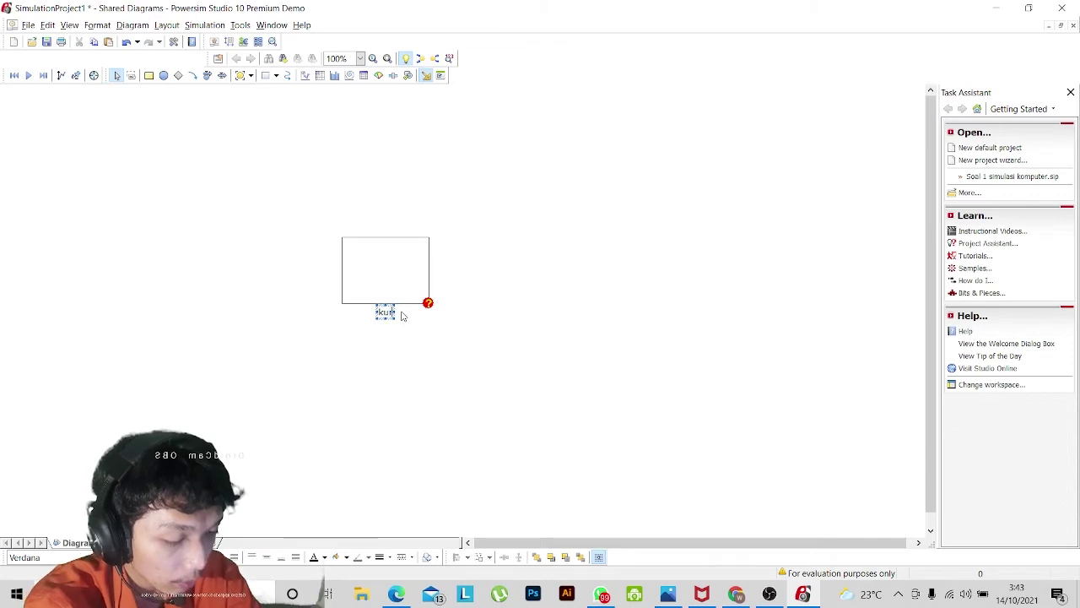
{"action": "type", "text": "si lika"}
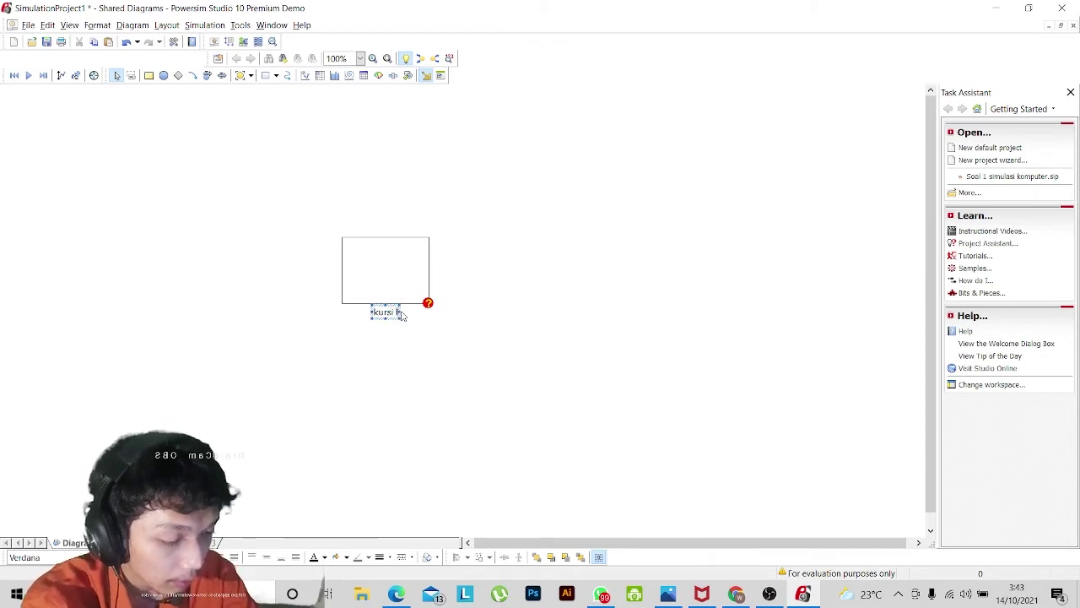
{"action": "left_click", "coordinate": [546, 235]}
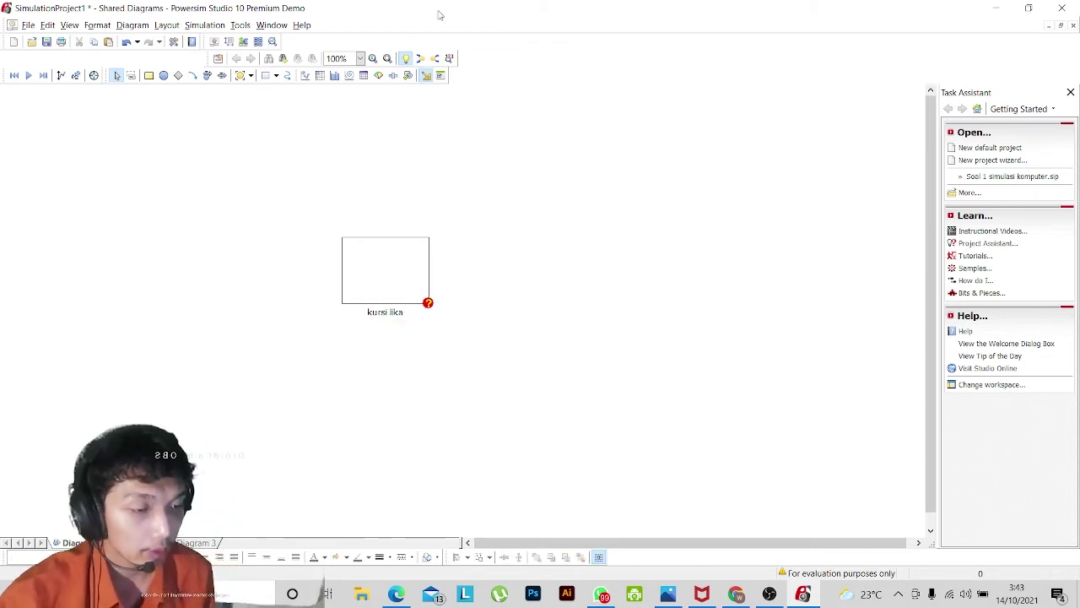
Draw a large constant above and to the left of the "kursi lika" level and name it "modal".
{"action": "left_click", "coordinate": [178, 76]}
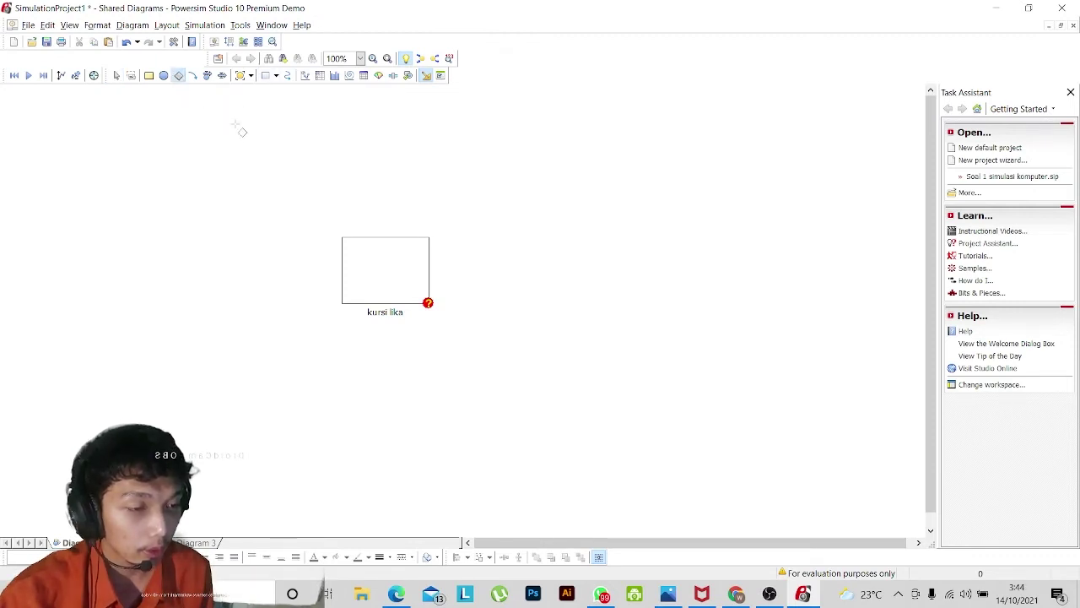
{"action": "left_click_drag", "start_coordinate": [227, 125], "coordinate": [268, 149]}
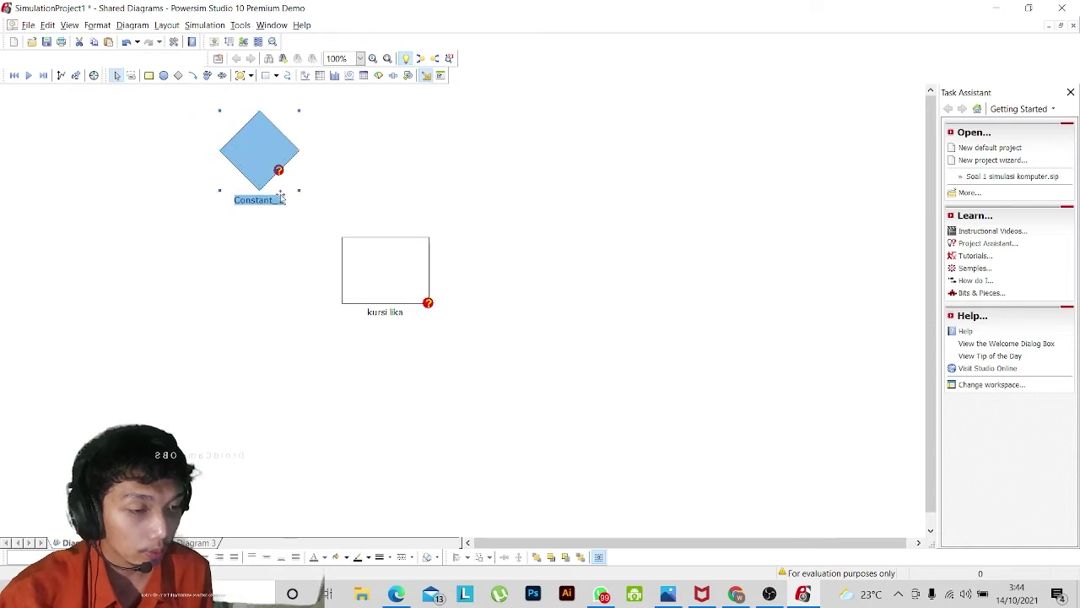
{"action": "left_click", "coordinate": [281, 198]}
{"action": "key", "text": "BackSpace"}
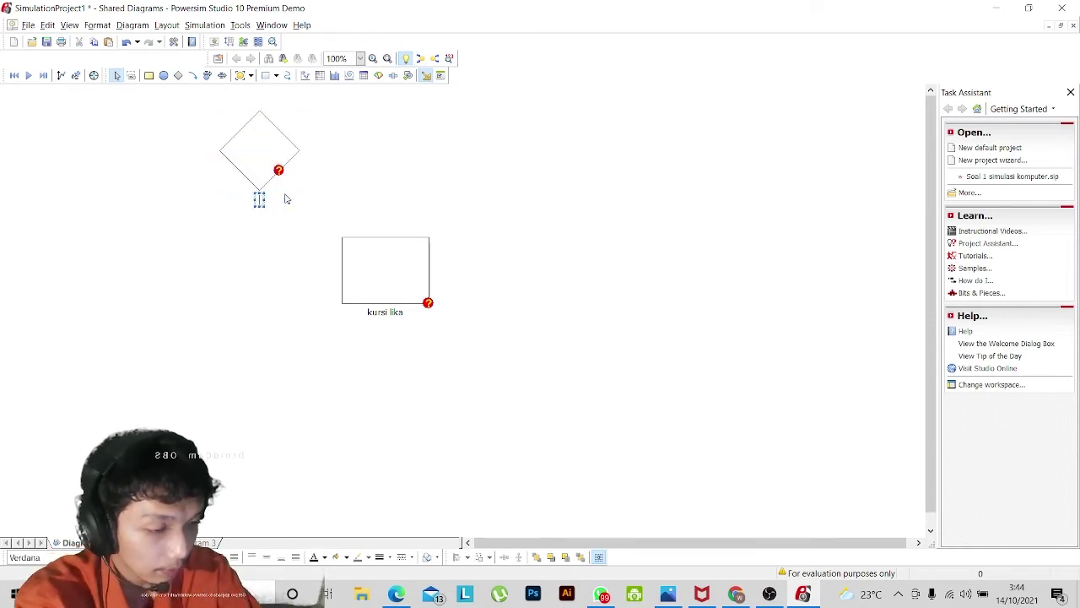
{"action": "type", "text": "modal"}
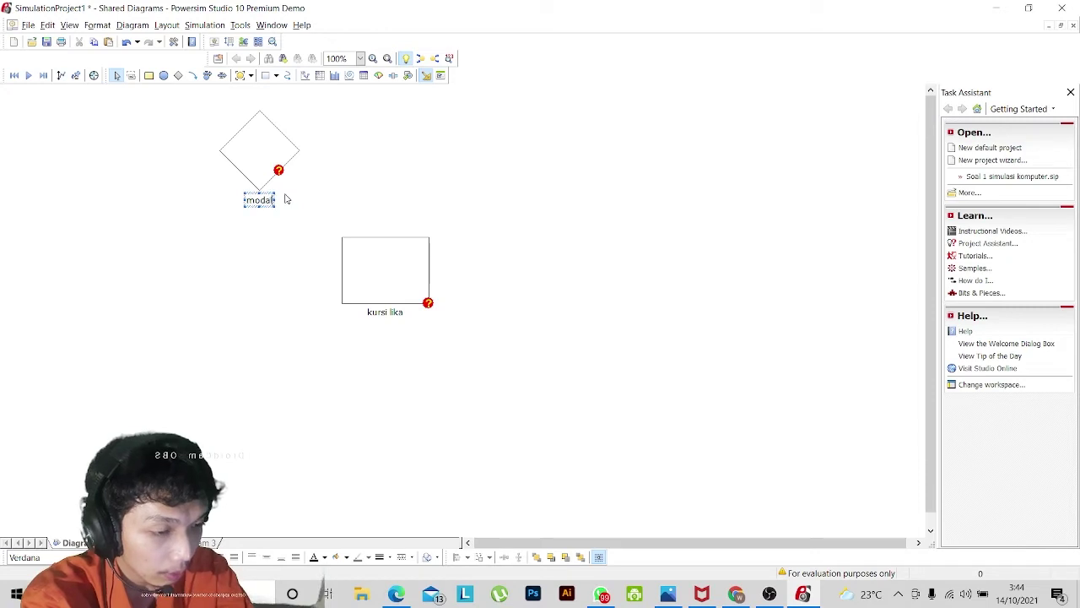
Extend the constant's name to "modal kursi lika".
{"action": "type", "text": " kur"}
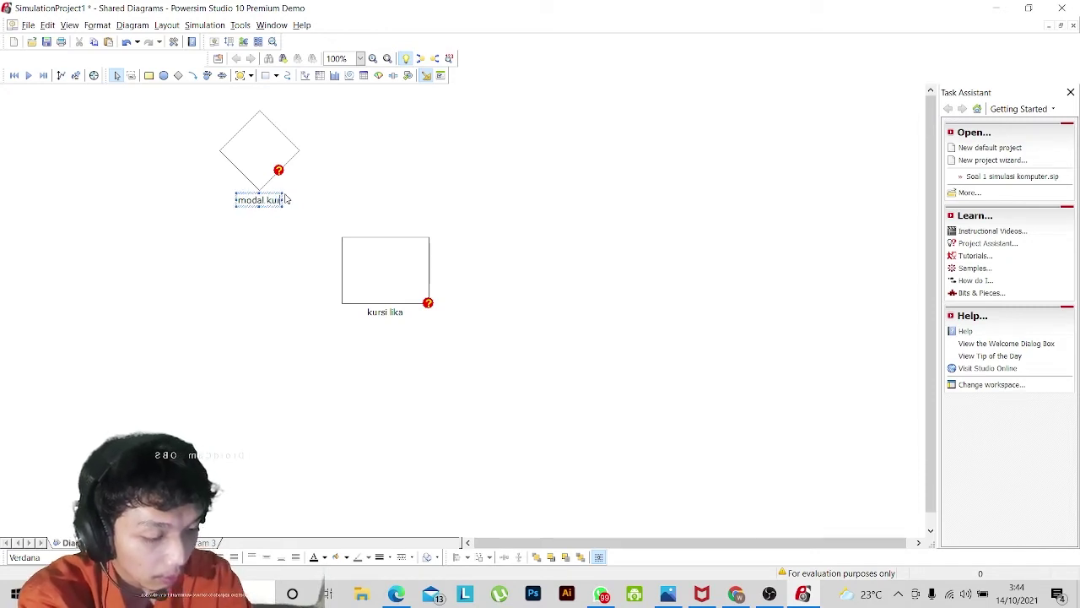
{"action": "type", "text": "si"}
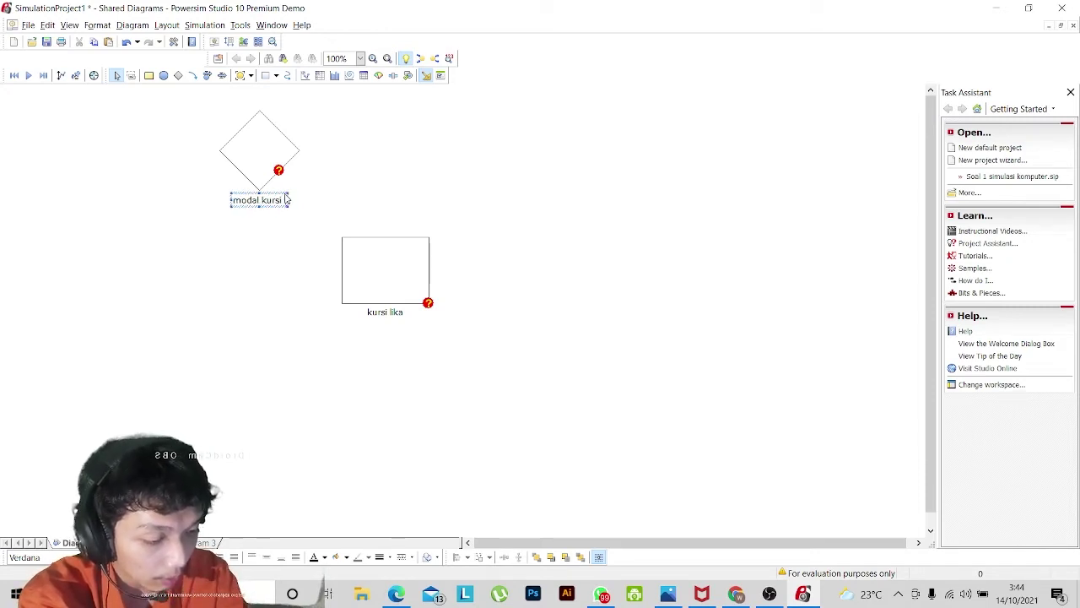
{"action": "type", "text": " lika"}
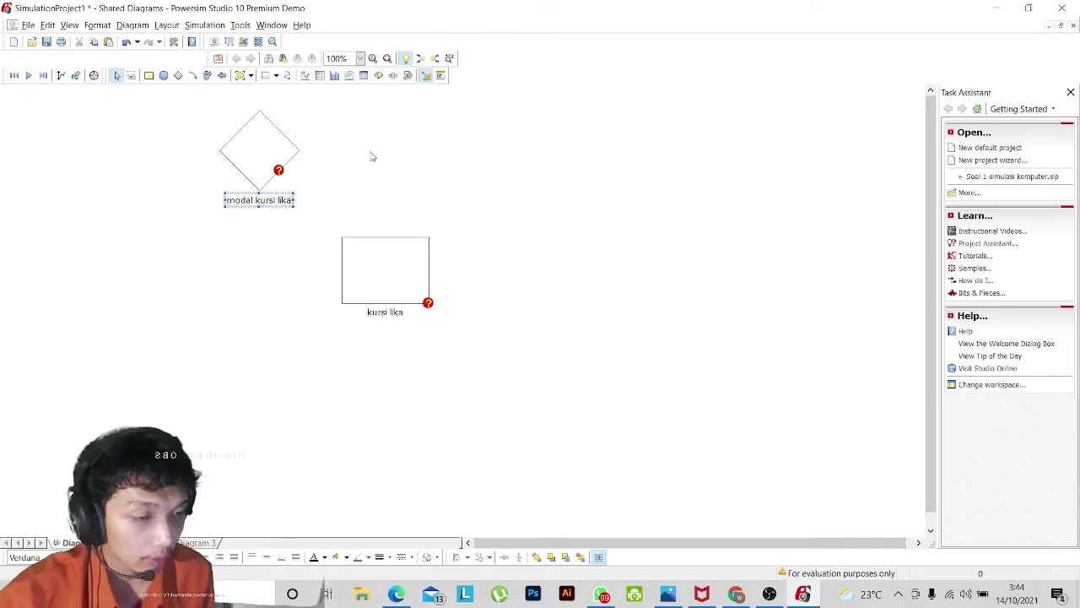
{"action": "left_click", "coordinate": [371, 165]}
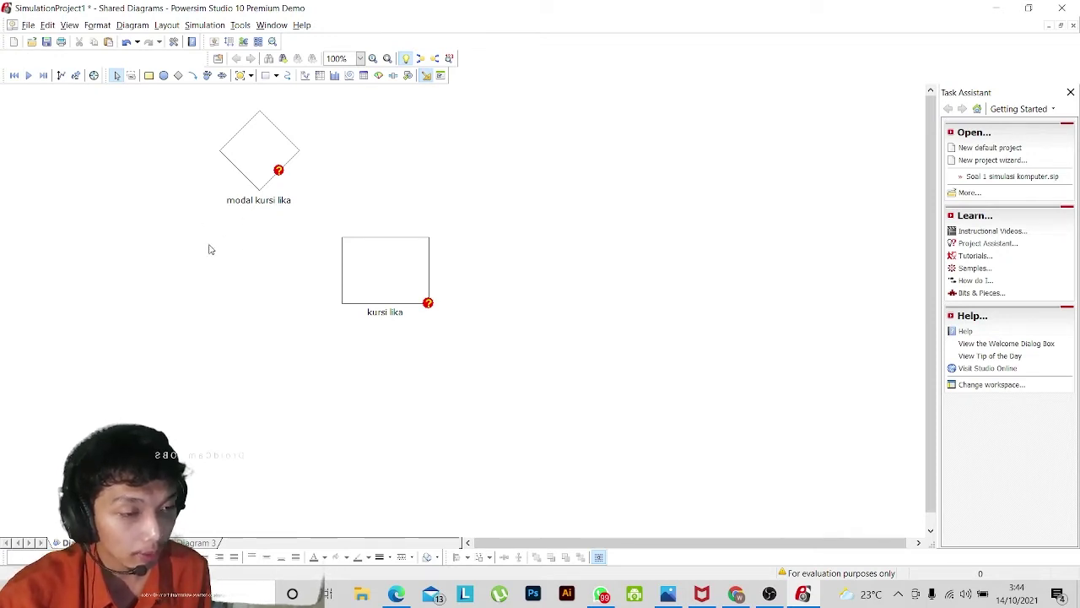
Draw a horizontal flow with a rate from empty space into the "kursi lika" level.
{"action": "left_click", "coordinate": [216, 77]}
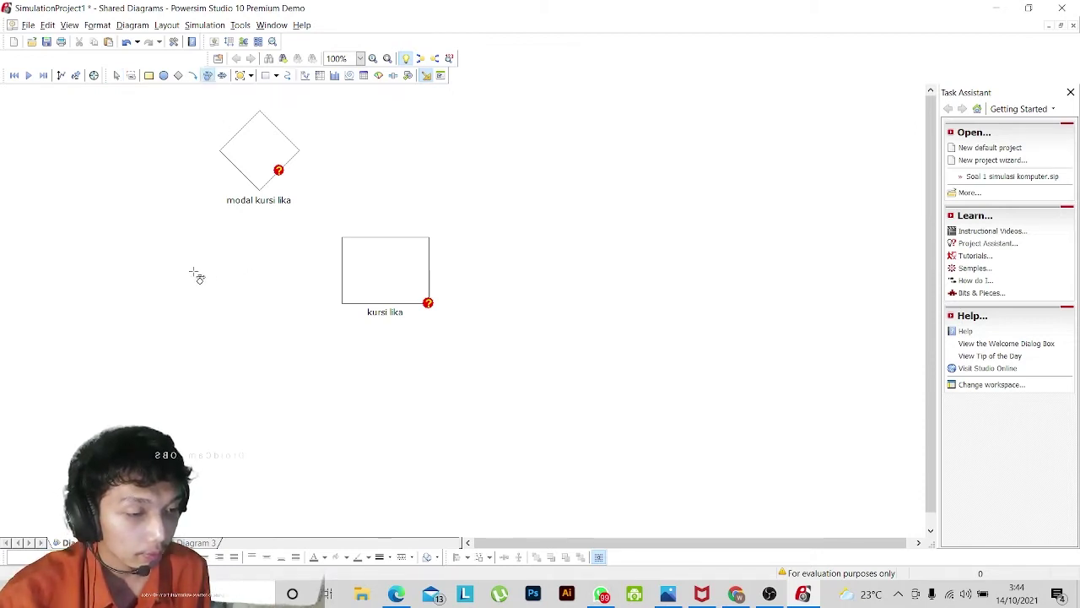
{"action": "left_click_drag", "start_coordinate": [193, 272], "coordinate": [344, 272]}
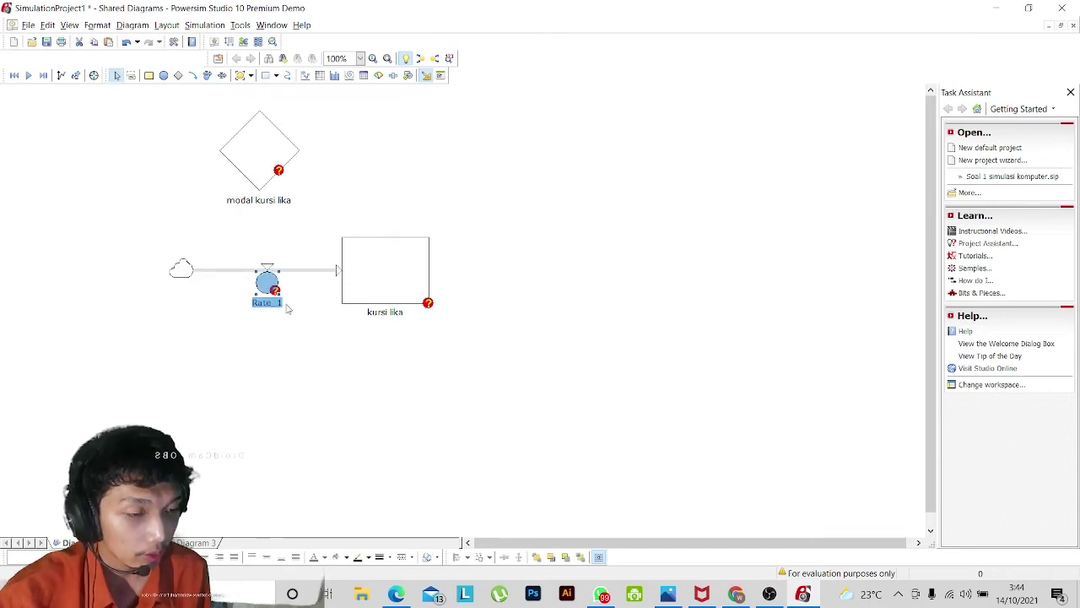
{"action": "double_click", "coordinate": [278, 302]}
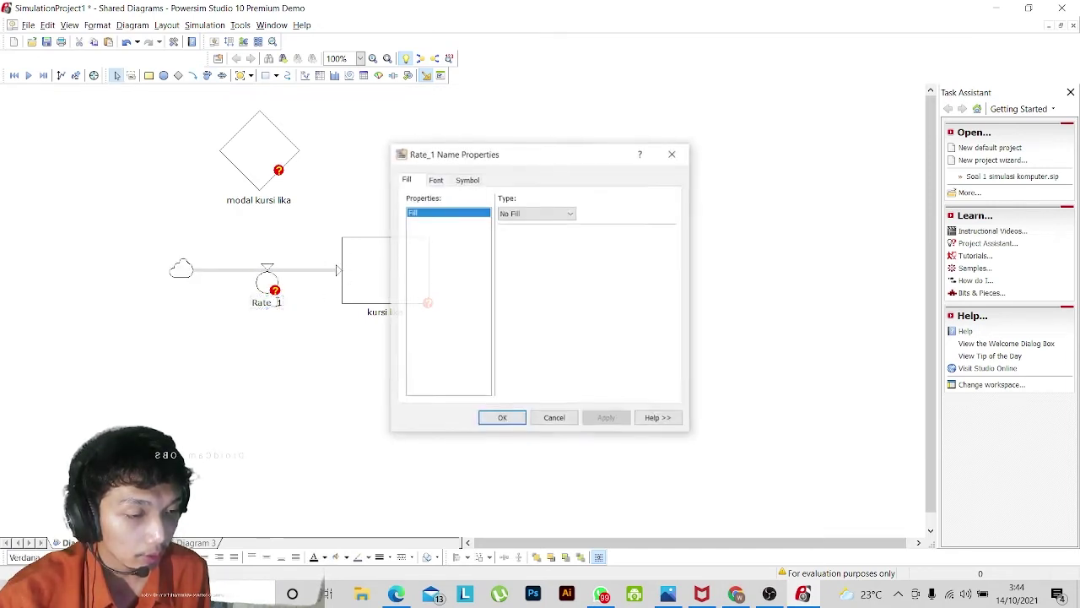
{"action": "double_click", "coordinate": [279, 302]}
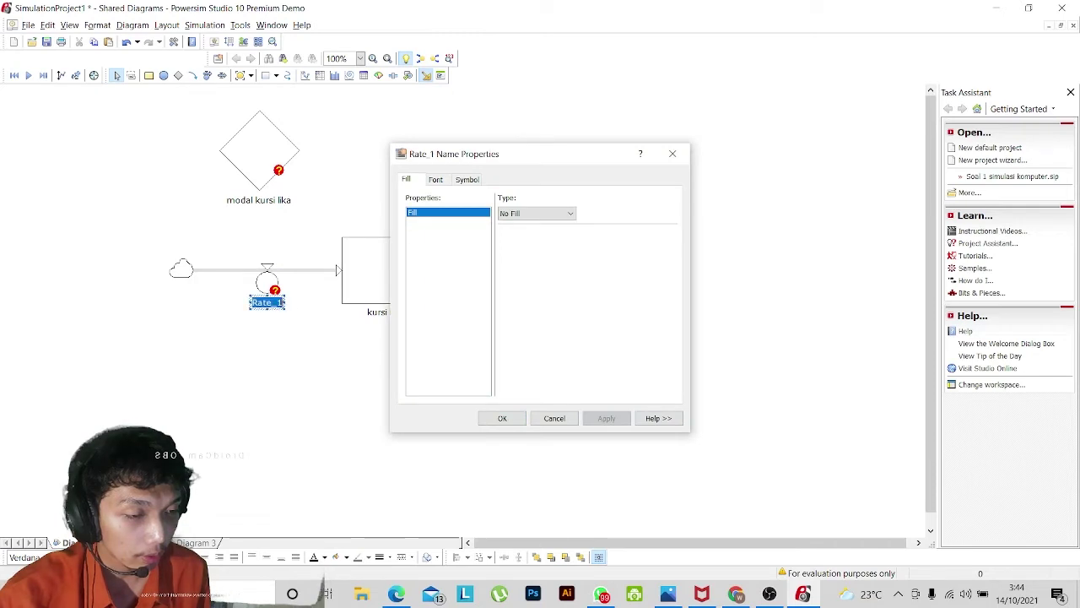
{"action": "left_click", "coordinate": [673, 153]}
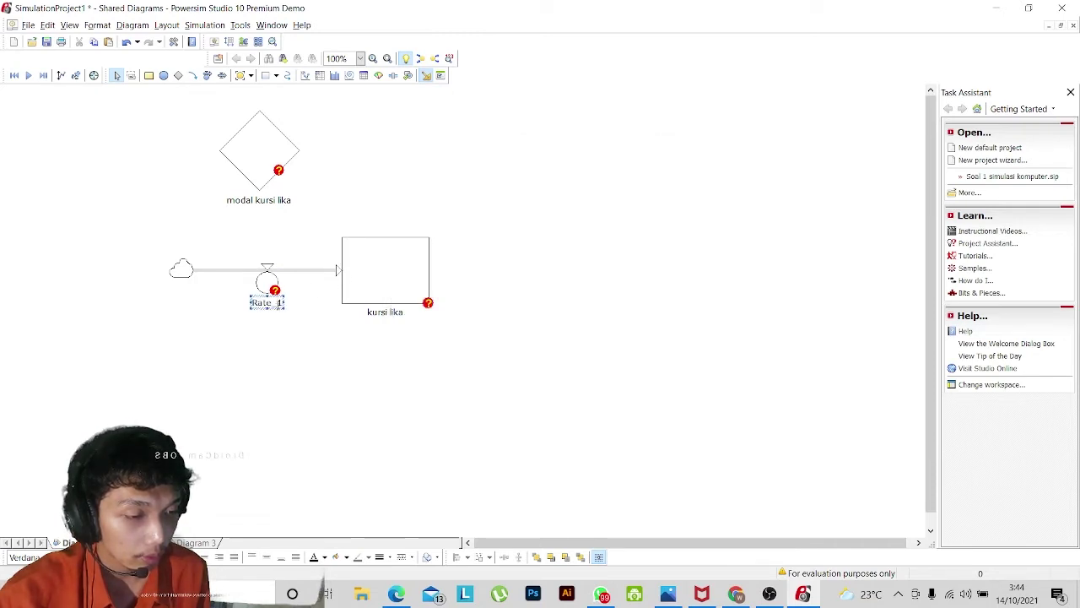
Rename the rate on the flow into "kursi lika" as "perakitan kursi lika".
{"action": "left_click", "coordinate": [280, 303]}
{"action": "double_click", "coordinate": [279, 303]}
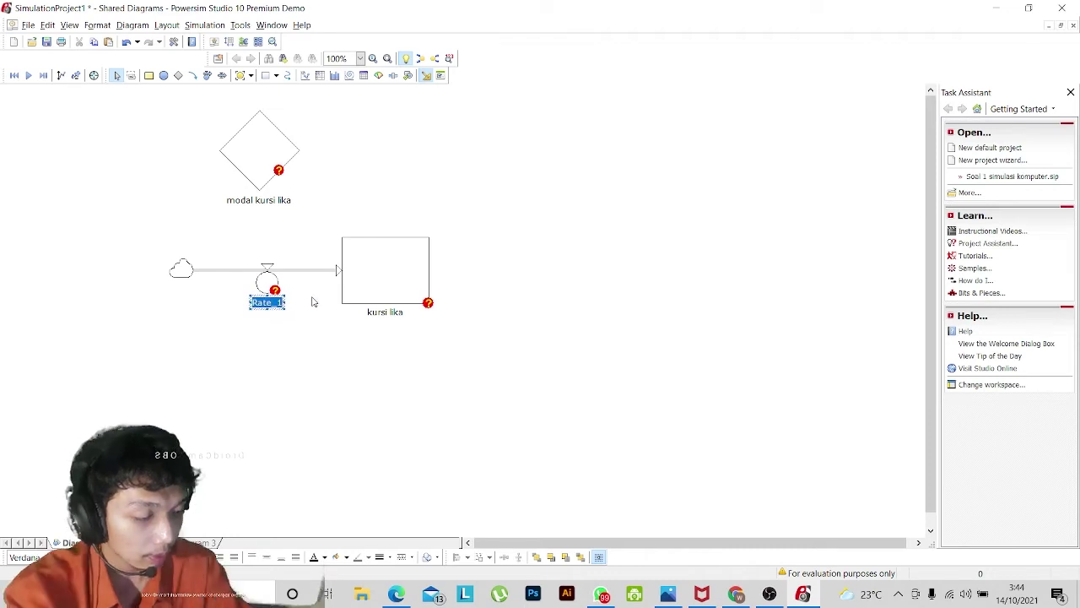
{"action": "key", "text": "BackSpace"}
{"action": "type", "text": "p"}
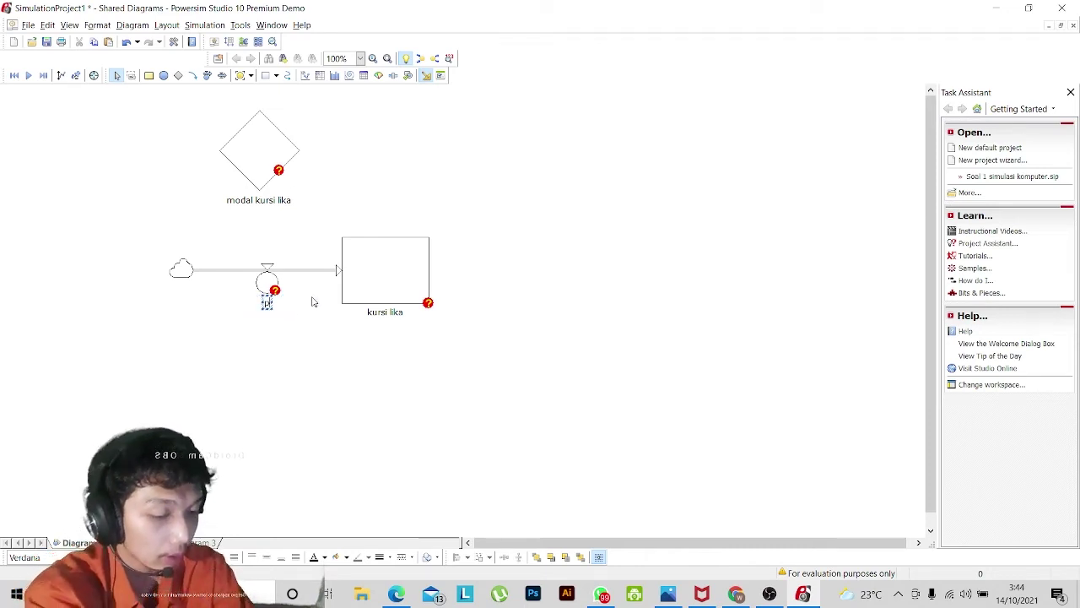
{"action": "type", "text": "en"}
{"action": "type", "text": "aki"}
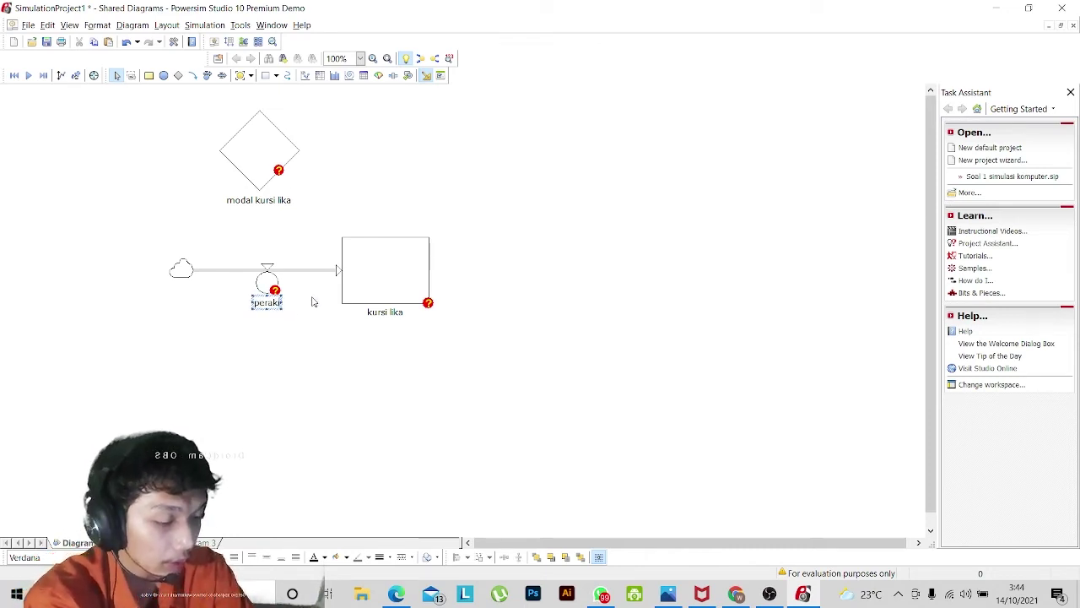
{"action": "type", "text": "tan"}
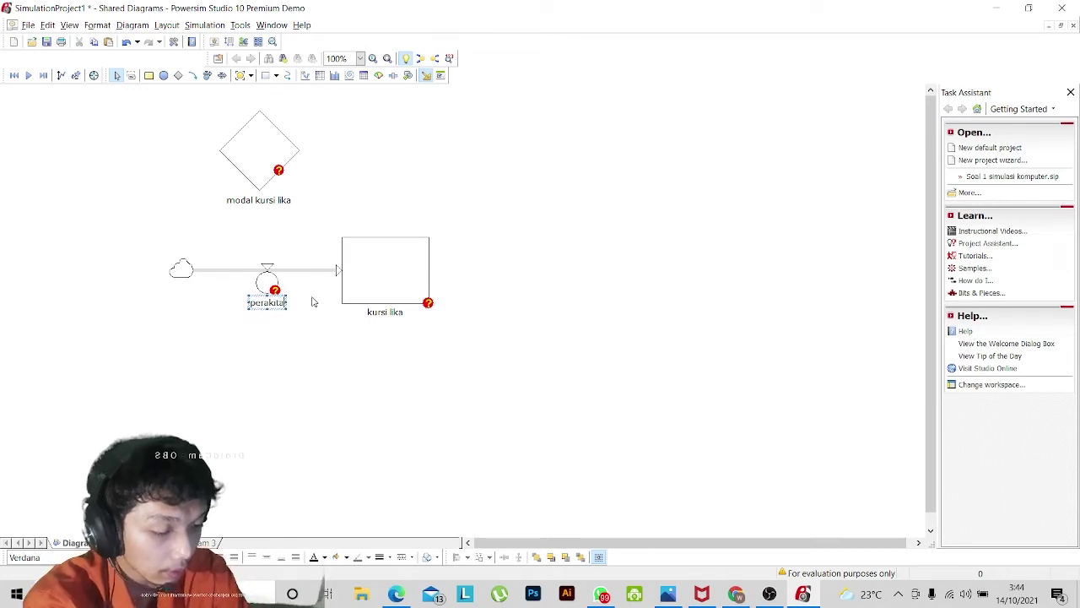
{"action": "type", "text": " ku"}
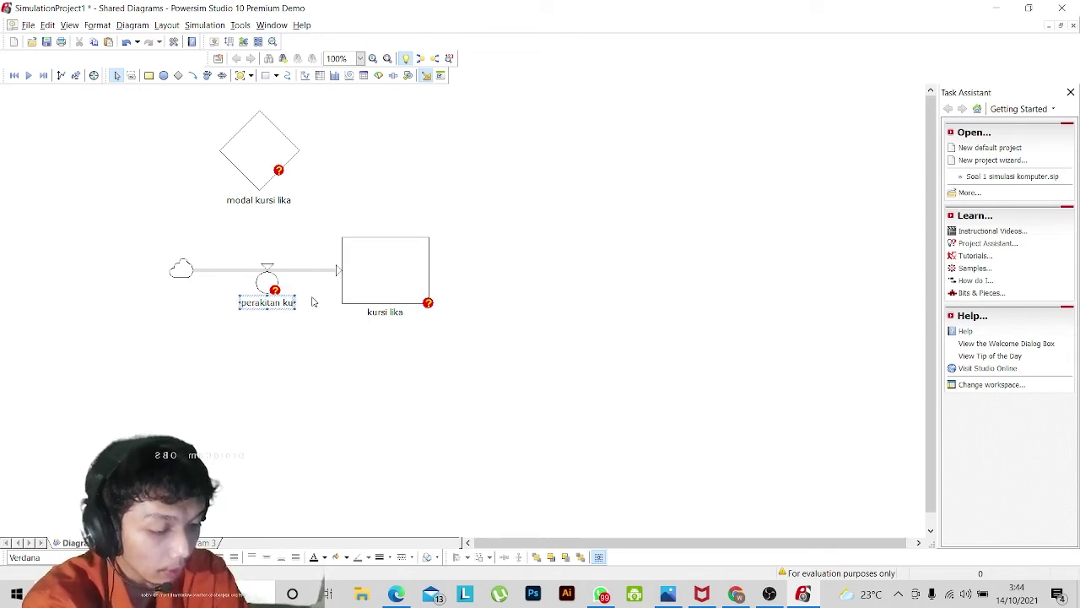
{"action": "type", "text": "rsi lika"}
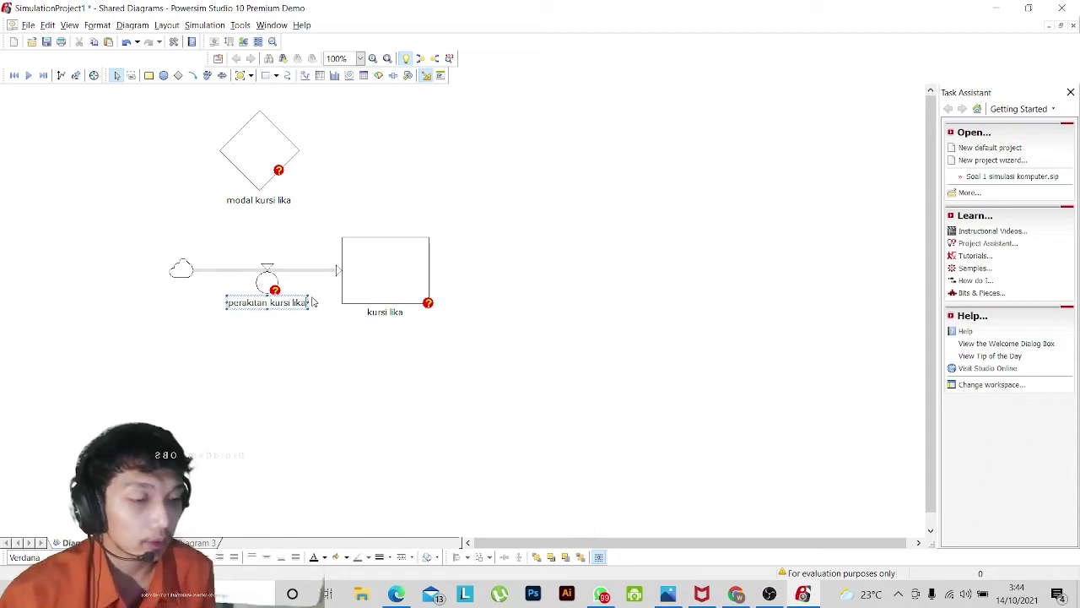
{"action": "left_click", "coordinate": [339, 324]}
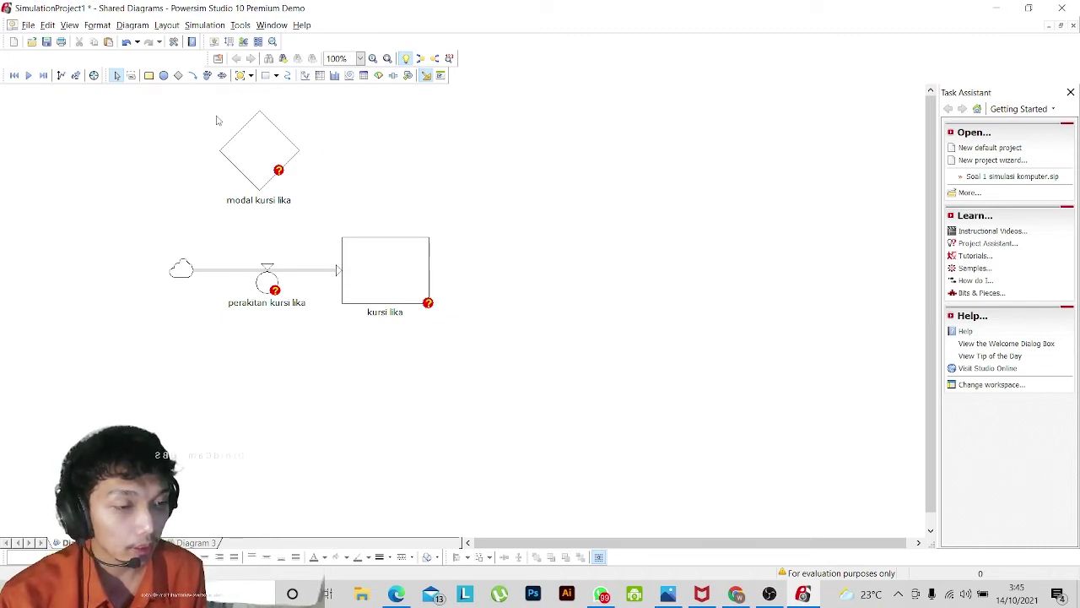
Draw a large auxiliary below the "perakitan kursi lika" rate.
{"action": "left_click", "coordinate": [165, 76]}
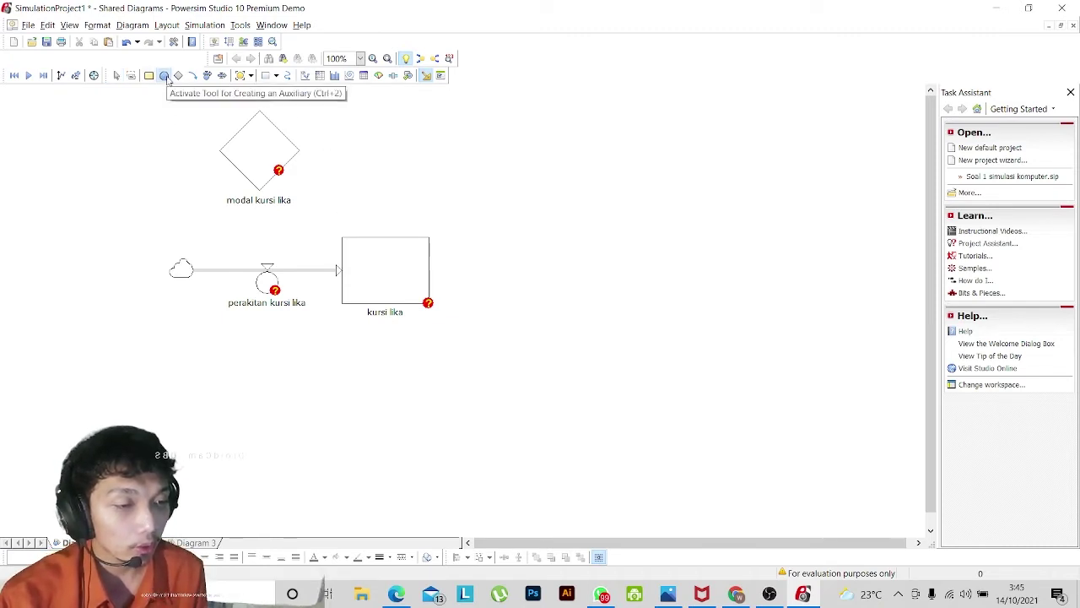
{"action": "left_click", "coordinate": [261, 387]}
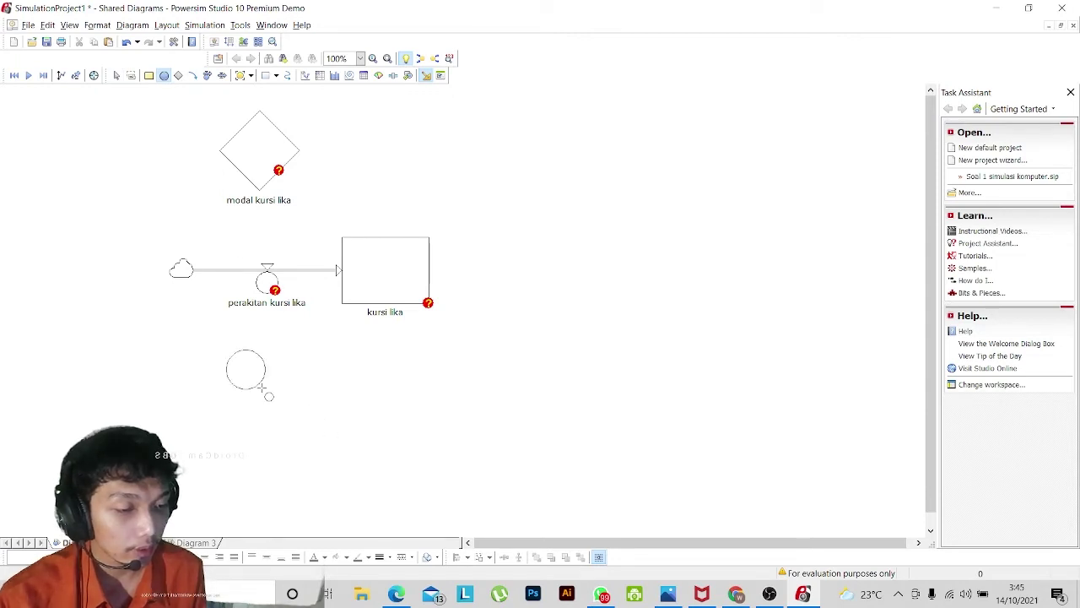
{"action": "left_click_drag", "start_coordinate": [262, 388], "coordinate": [292, 415]}
{"action": "left_click_drag", "start_coordinate": [246, 368], "coordinate": [278, 403]}
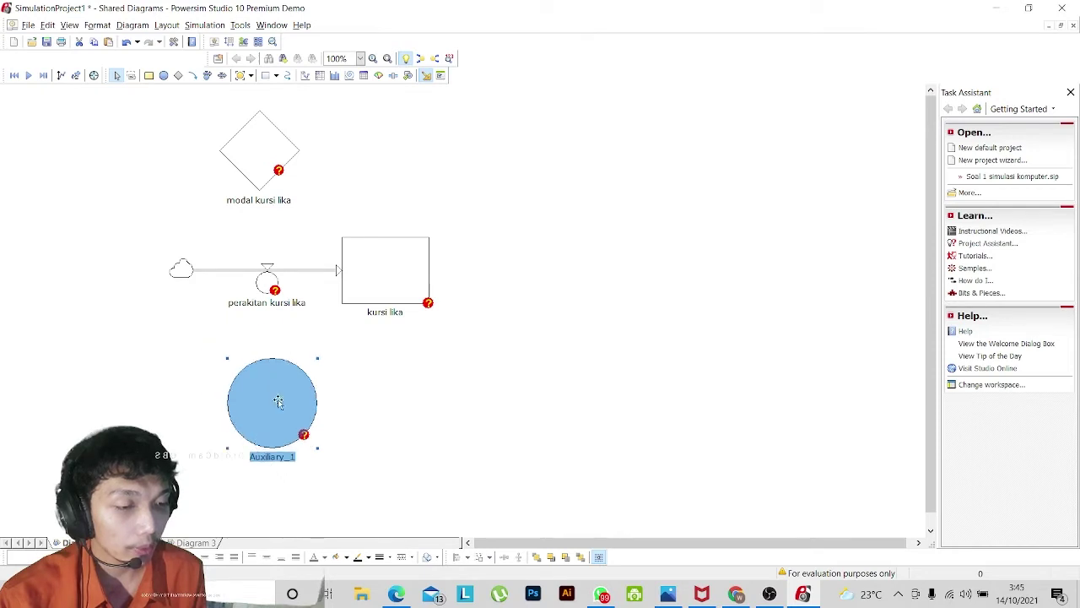
Rename the auxiliary below the rate as "produksi kursi lika".
{"action": "left_click", "coordinate": [272, 457]}
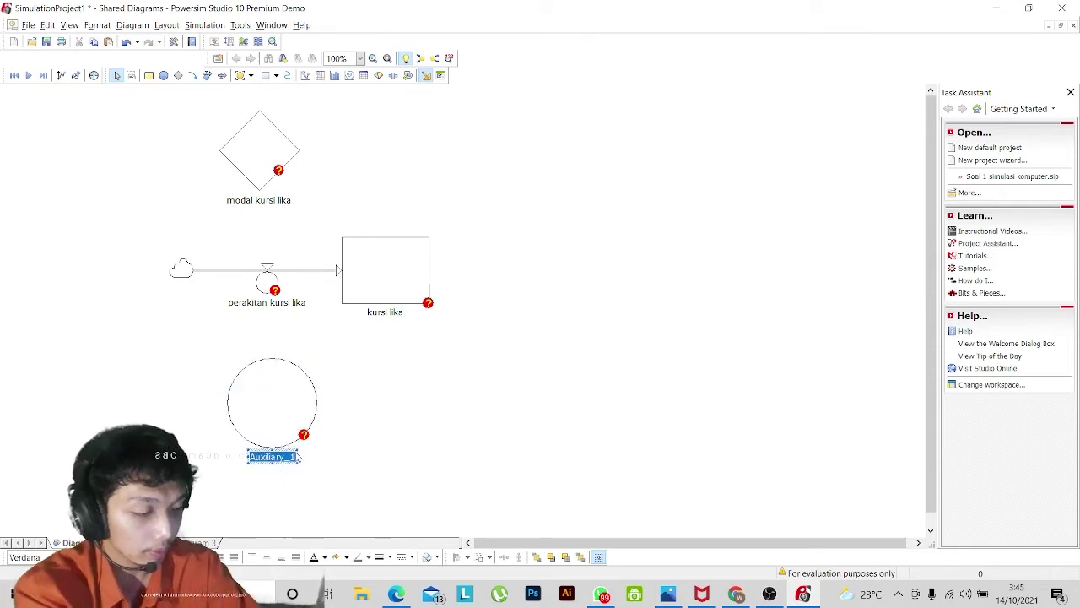
{"action": "key", "text": "BackSpace"}
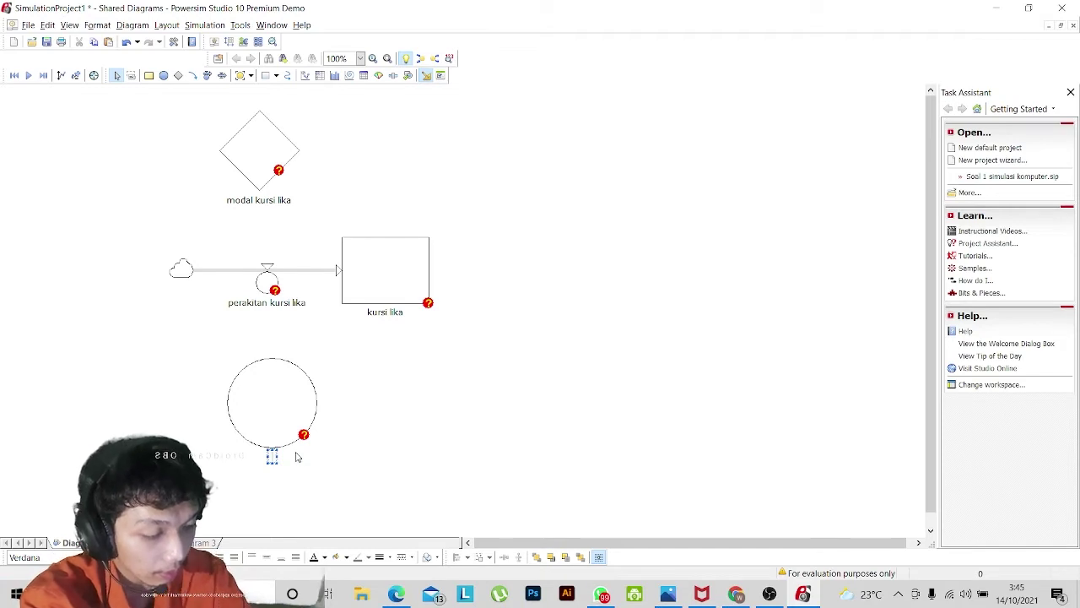
{"action": "type", "text": "pro"}
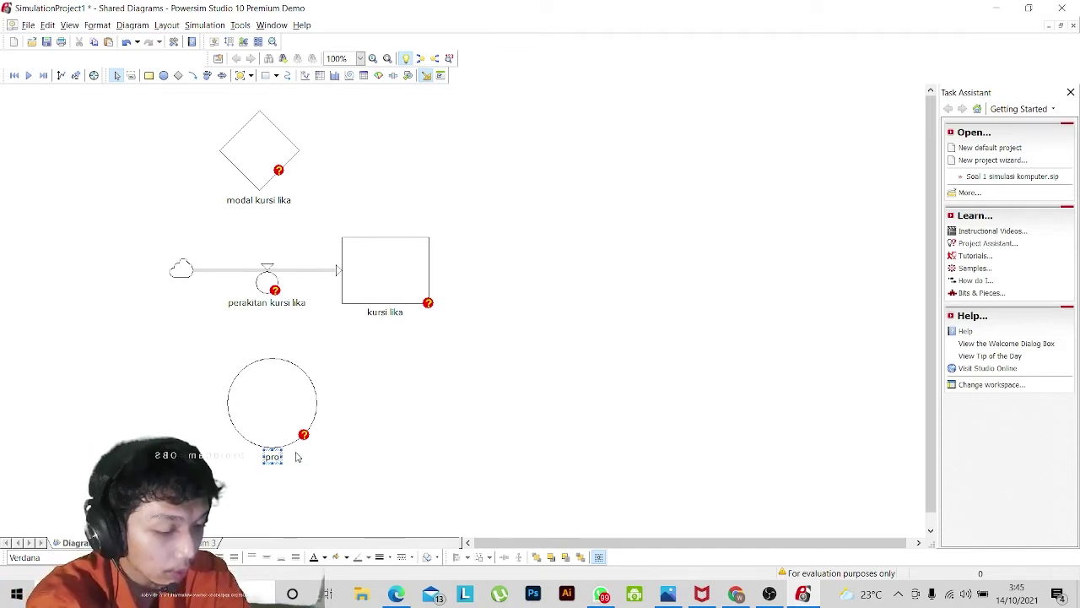
{"action": "type", "text": "duksi"}
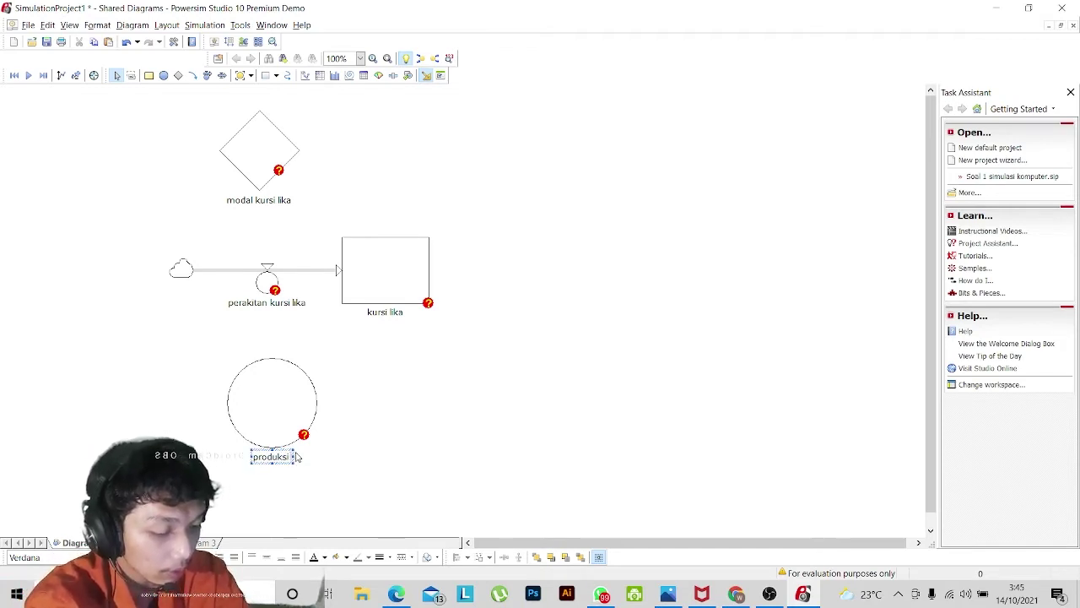
{"action": "type", "text": " kurs"}
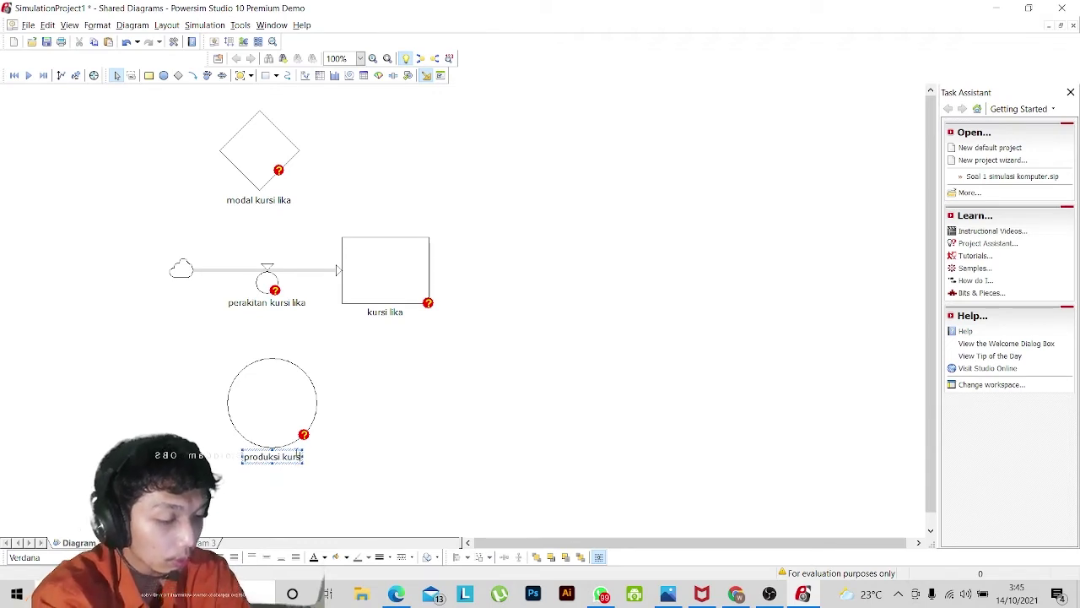
{"action": "type", "text": "i lika"}
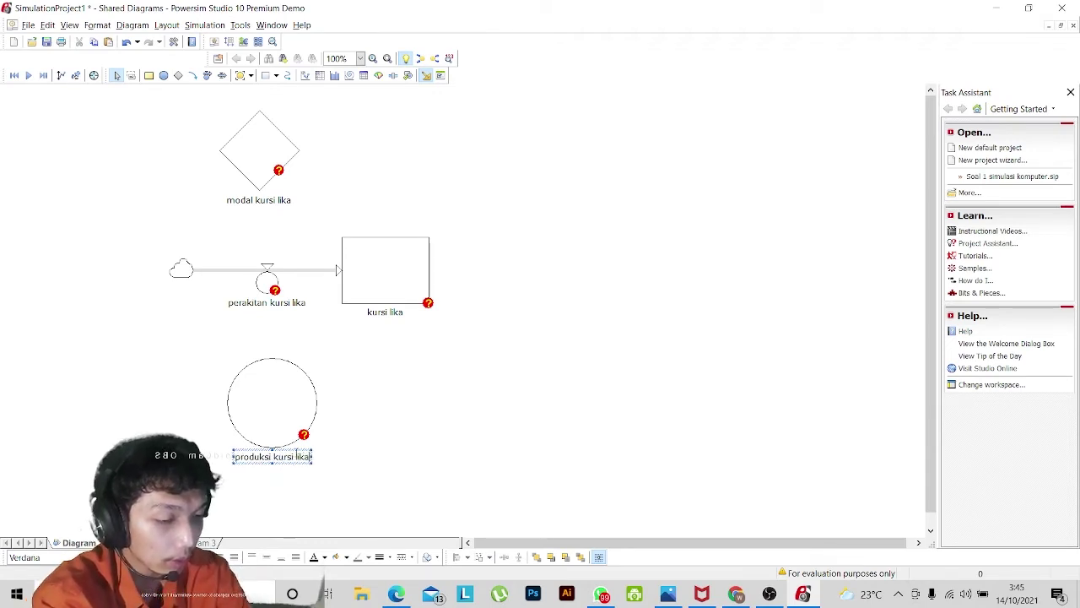
{"action": "left_click", "coordinate": [511, 388]}
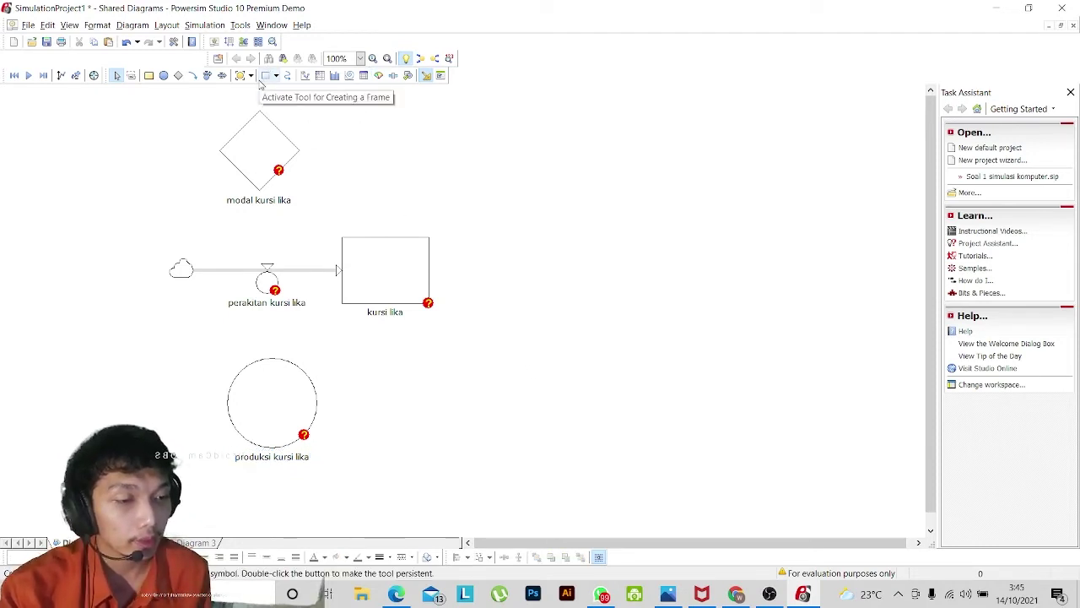
Try to draw a link starting from the "modal kursi lika" constant, and undo the last change.
{"action": "left_click", "coordinate": [193, 75]}
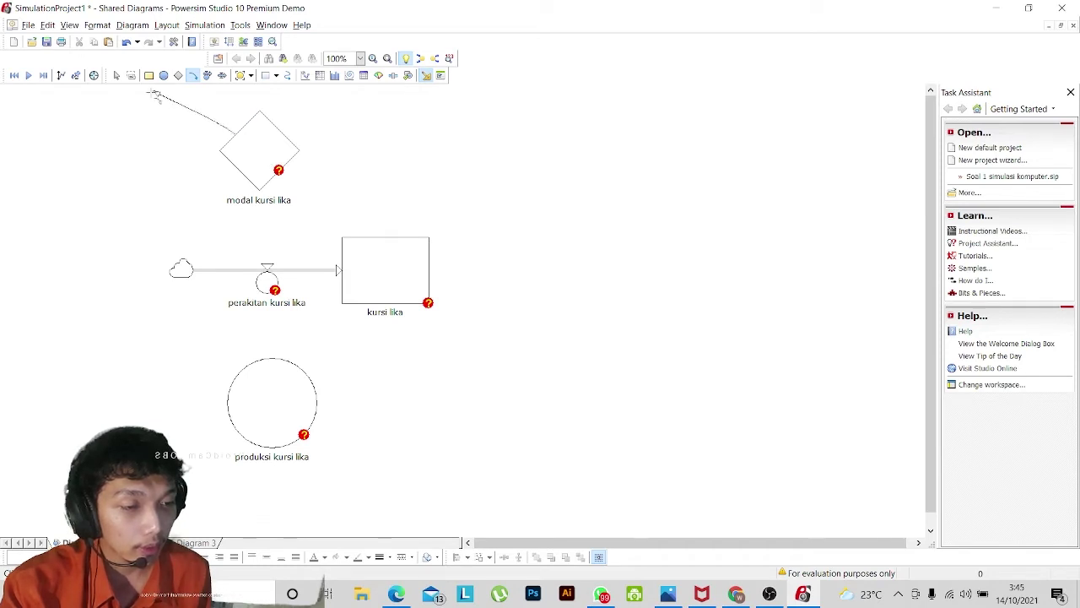
{"action": "left_click", "coordinate": [244, 139]}
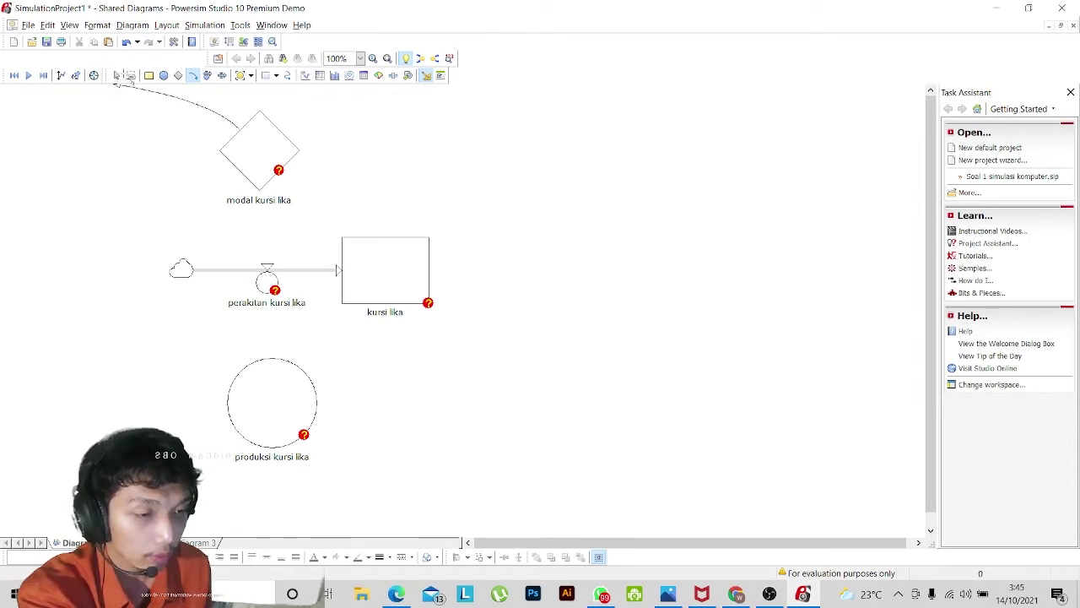
{"action": "scroll", "coordinate": [116, 81], "scroll_direction": "right", "scroll_amount": 1}
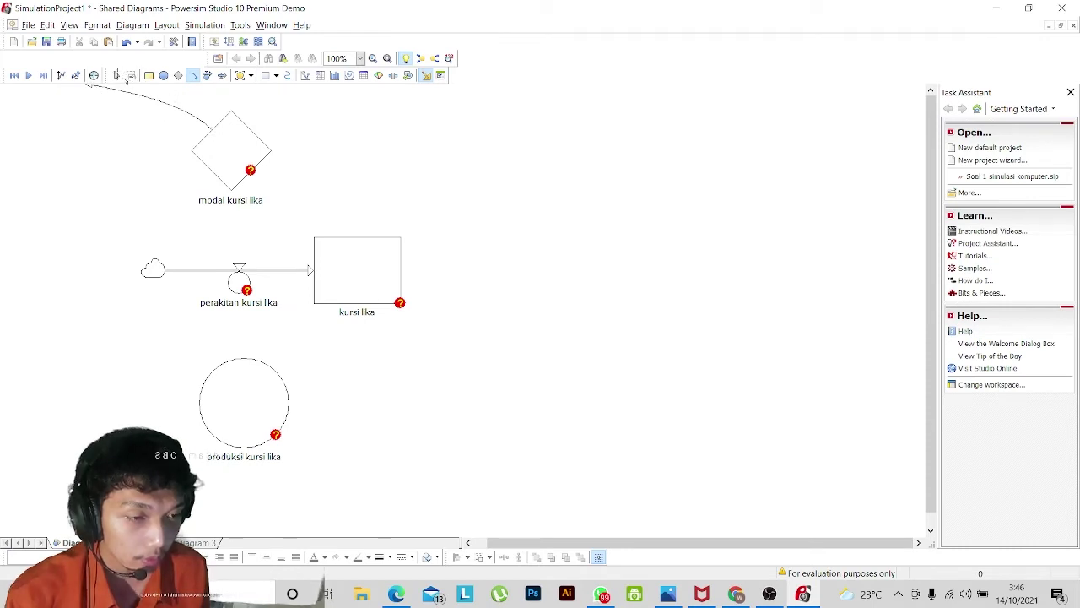
{"action": "left_click", "coordinate": [149, 75]}
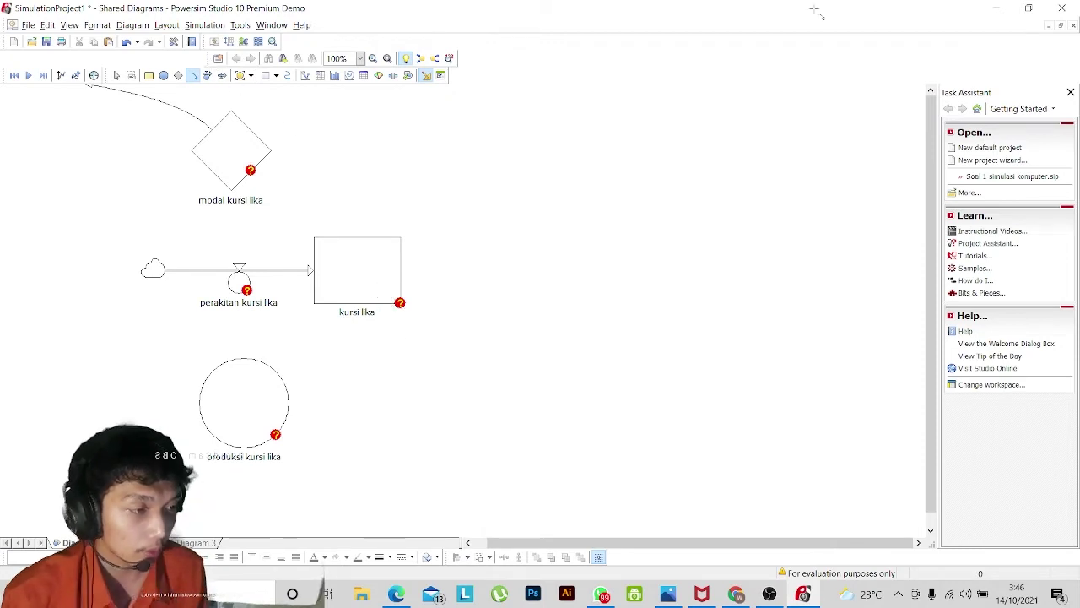
{"action": "left_click_drag", "start_coordinate": [815, 8], "coordinate": [3, 300]}
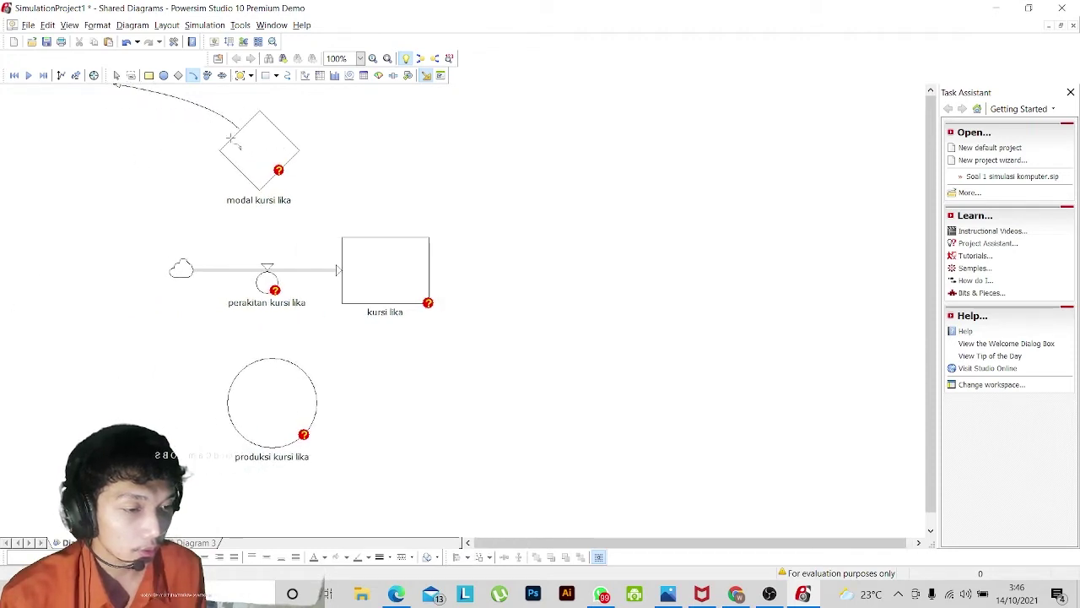
{"action": "left_click_drag", "start_coordinate": [228, 127], "coordinate": [227, 126]}
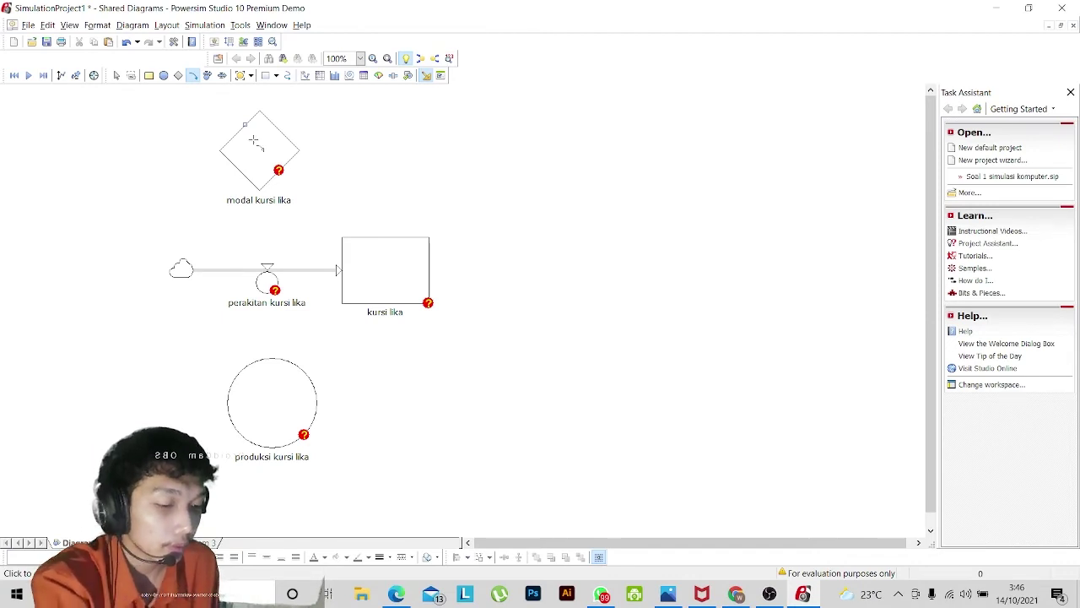
{"action": "key", "text": "ctrl+z"}
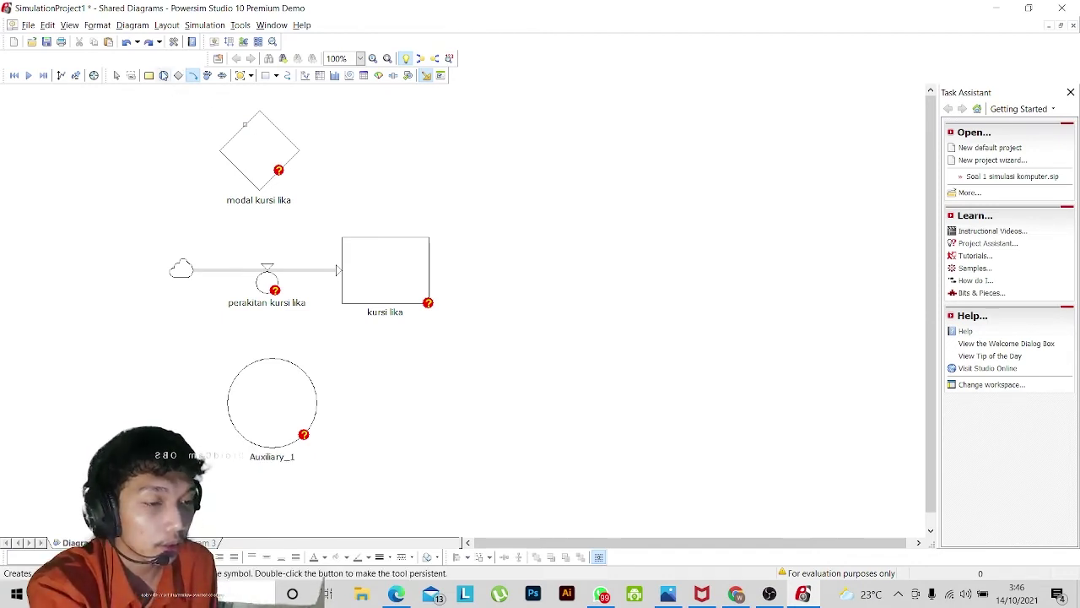
Define the constant "modal kursi lika" with the value 0.
{"action": "left_click", "coordinate": [117, 76]}
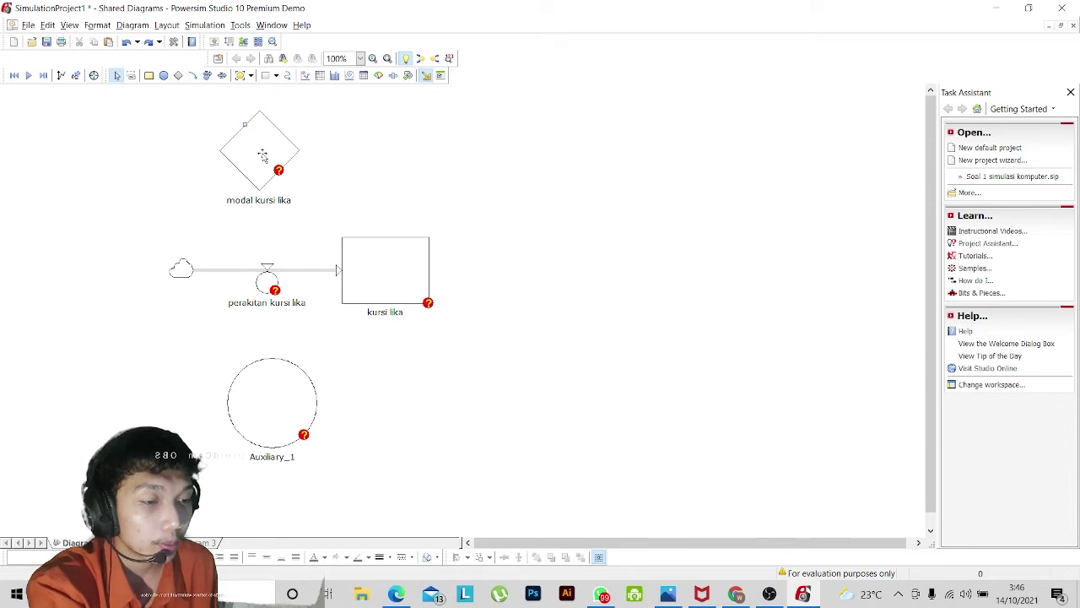
{"action": "double_click", "coordinate": [260, 152]}
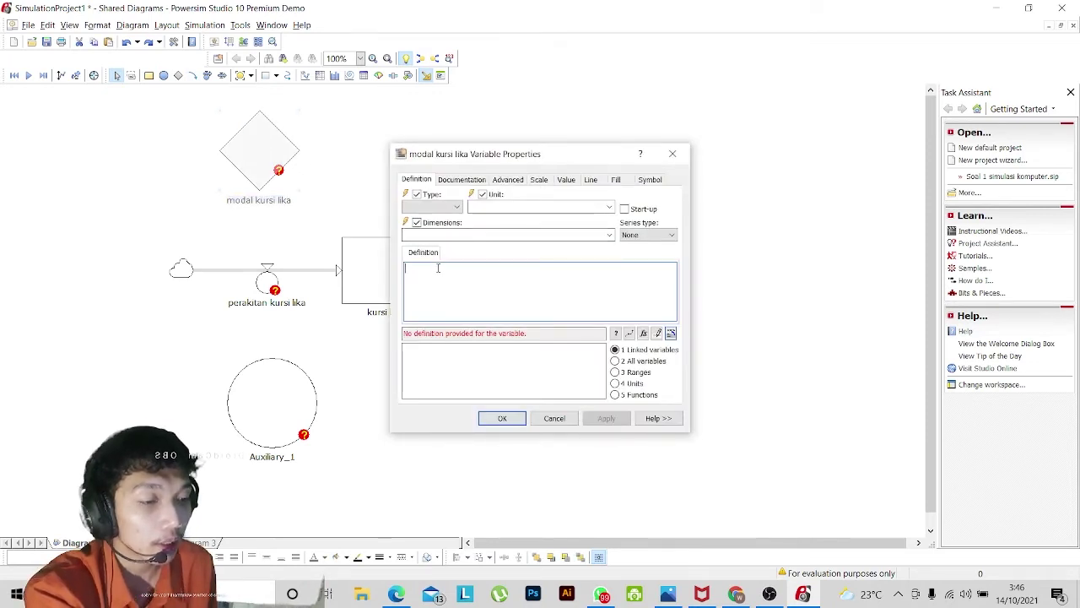
{"action": "type", "text": "0"}
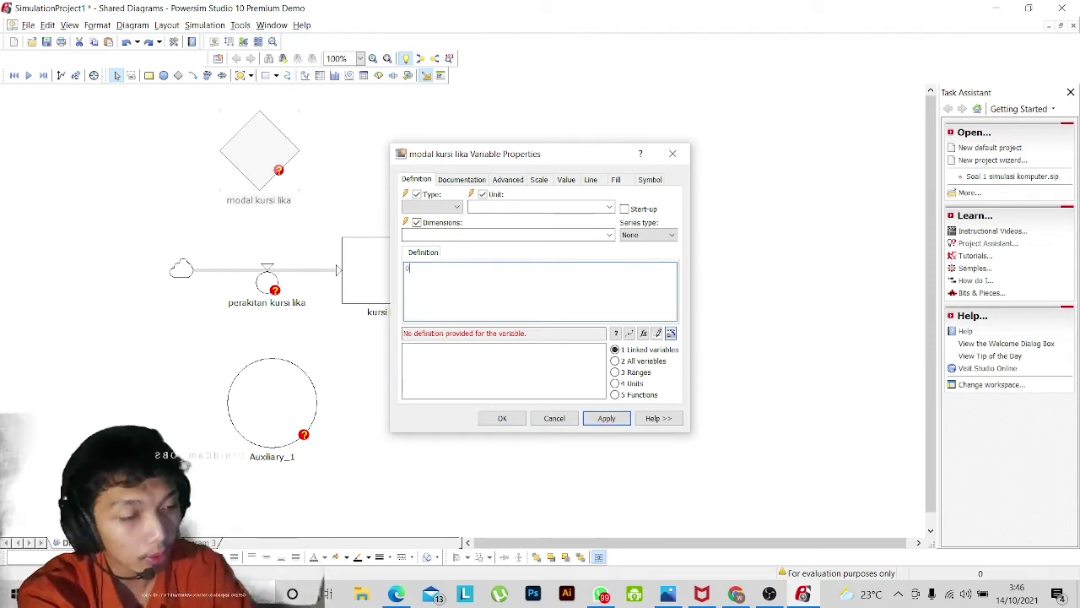
{"action": "left_click", "coordinate": [606, 418]}
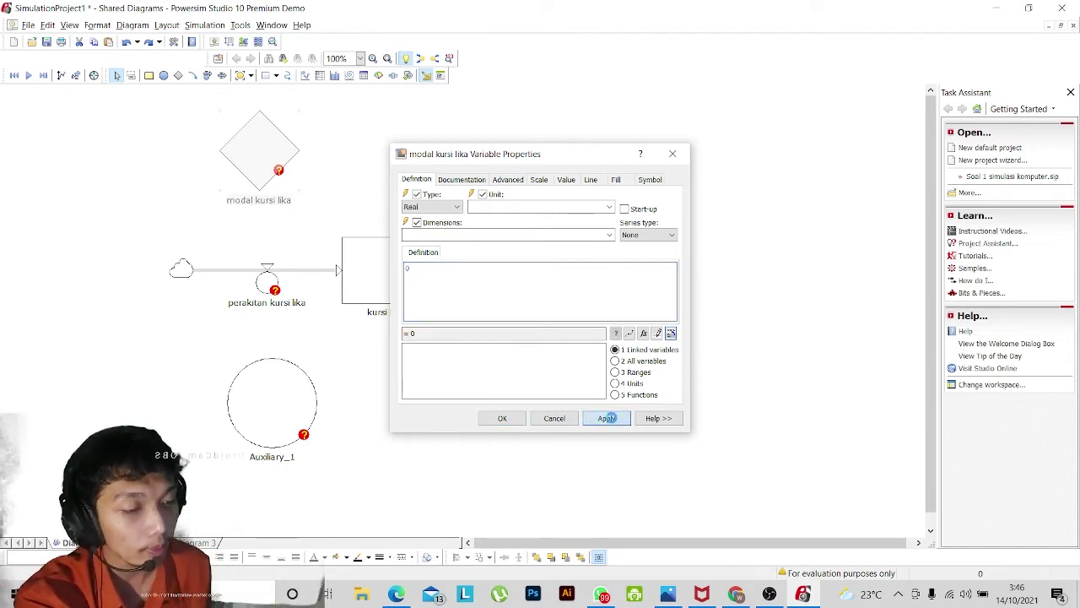
{"action": "left_click", "coordinate": [337, 179]}
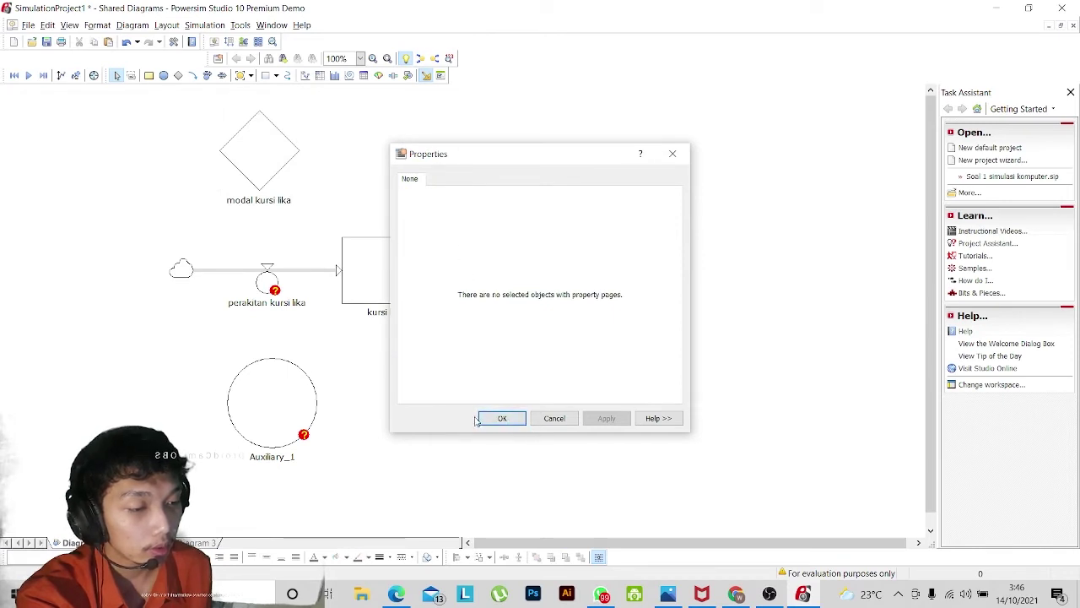
{"action": "left_click", "coordinate": [502, 419]}
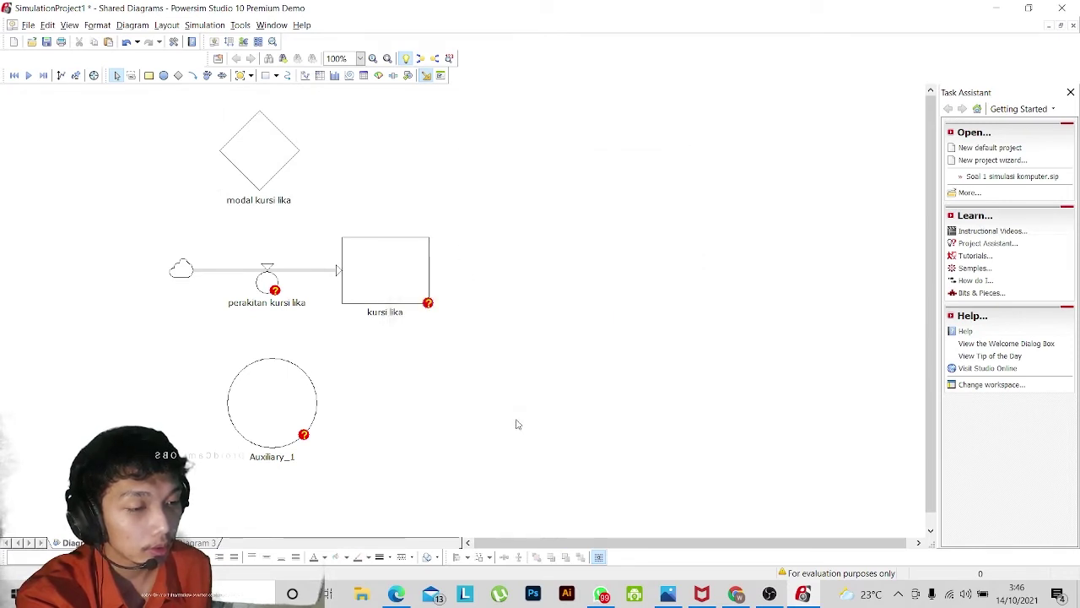
{"action": "left_click", "coordinate": [260, 153]}
{"action": "double_click", "coordinate": [260, 154]}
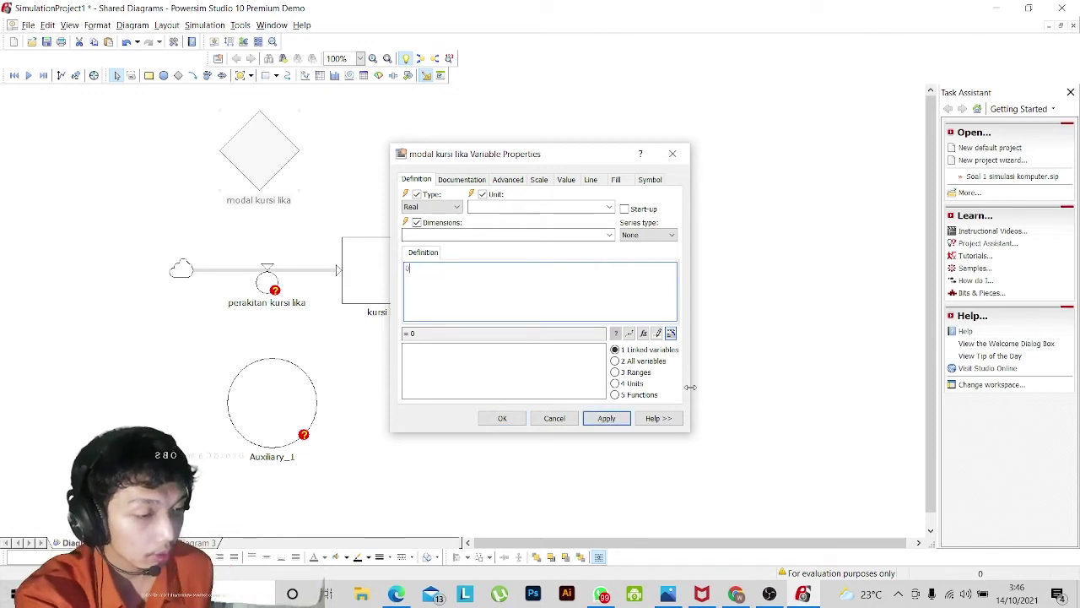
{"action": "left_click", "coordinate": [502, 419]}
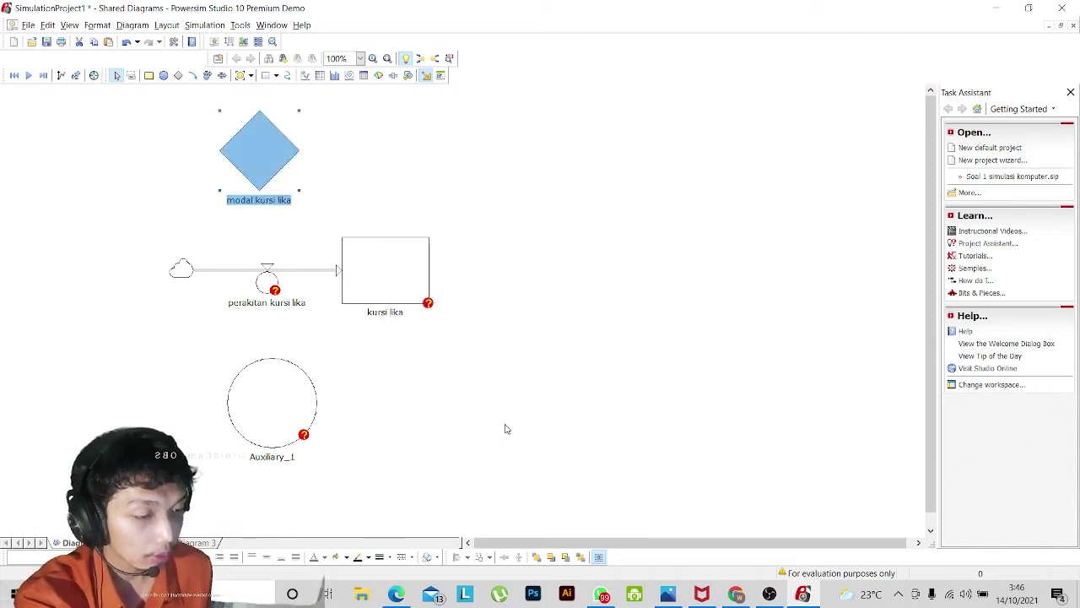
{"action": "left_click", "coordinate": [337, 164]}
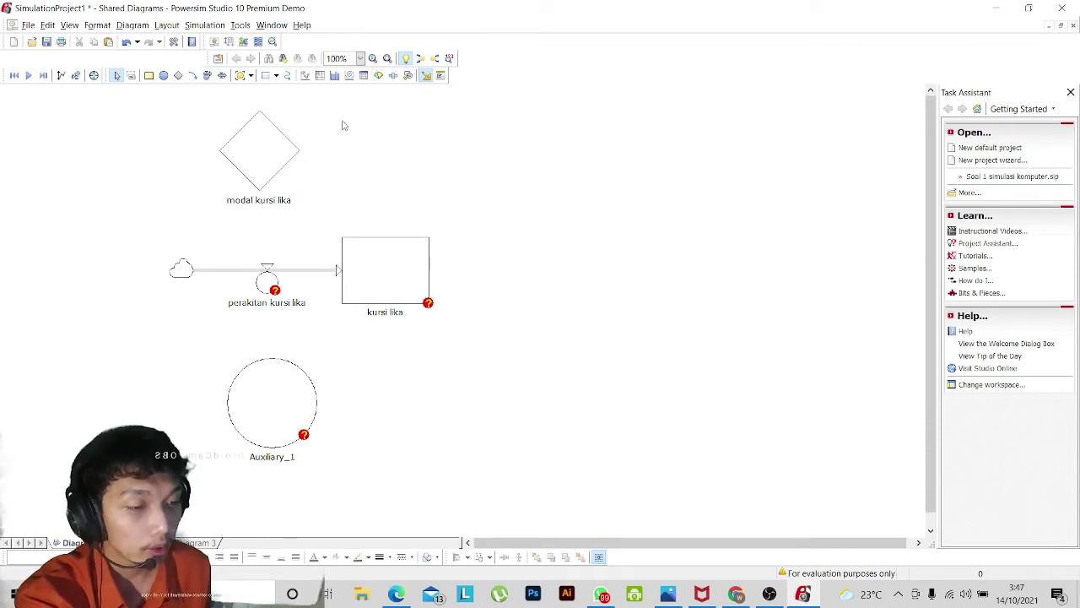
Link the "modal kursi lika" constant to the "kursi lika" level and define the level as 'modal kursi lika'.
{"action": "left_click", "coordinate": [196, 76]}
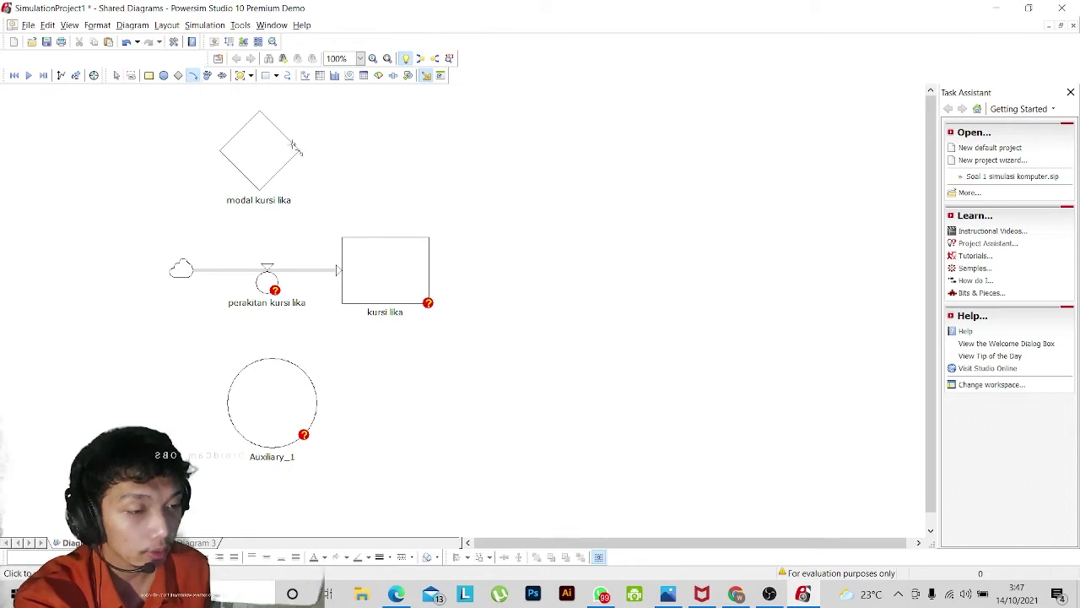
{"action": "mouse_move", "coordinate": [296, 150]}
{"action": "left_mouse_down"}
{"action": "mouse_move", "coordinate": [330, 174]}
{"action": "mouse_move", "coordinate": [339, 211]}
{"action": "mouse_move", "coordinate": [365, 239]}
{"action": "left_mouse_up"}
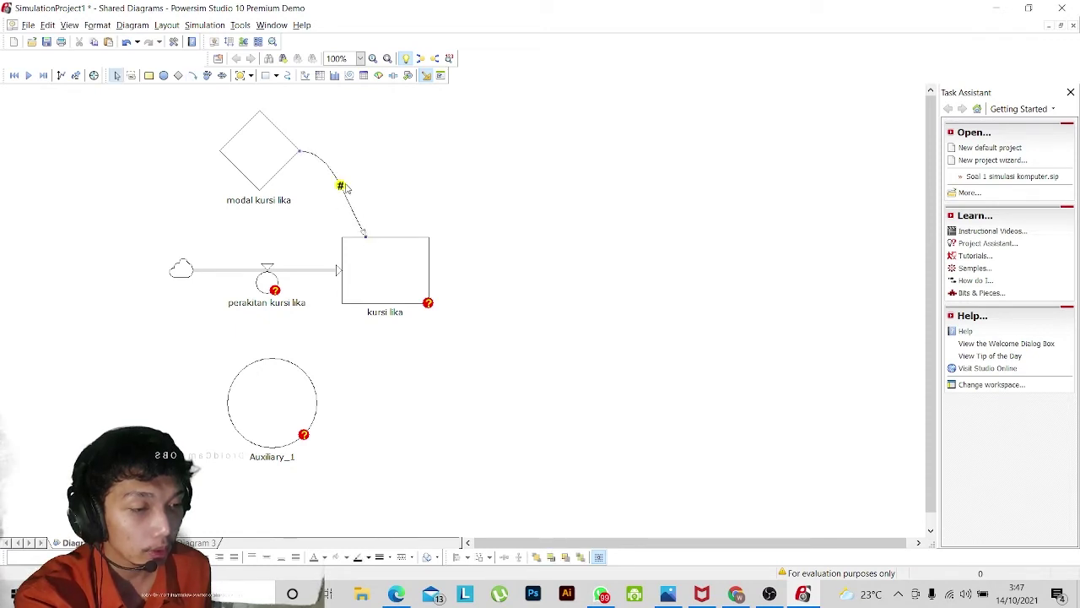
{"action": "double_click", "coordinate": [389, 273]}
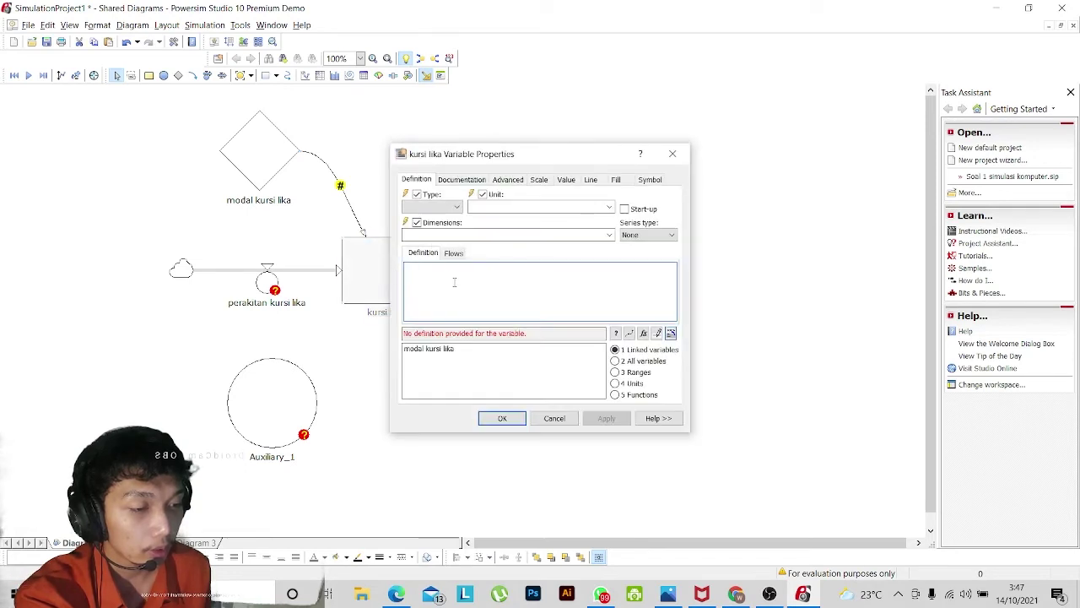
{"action": "double_click", "coordinate": [432, 349]}
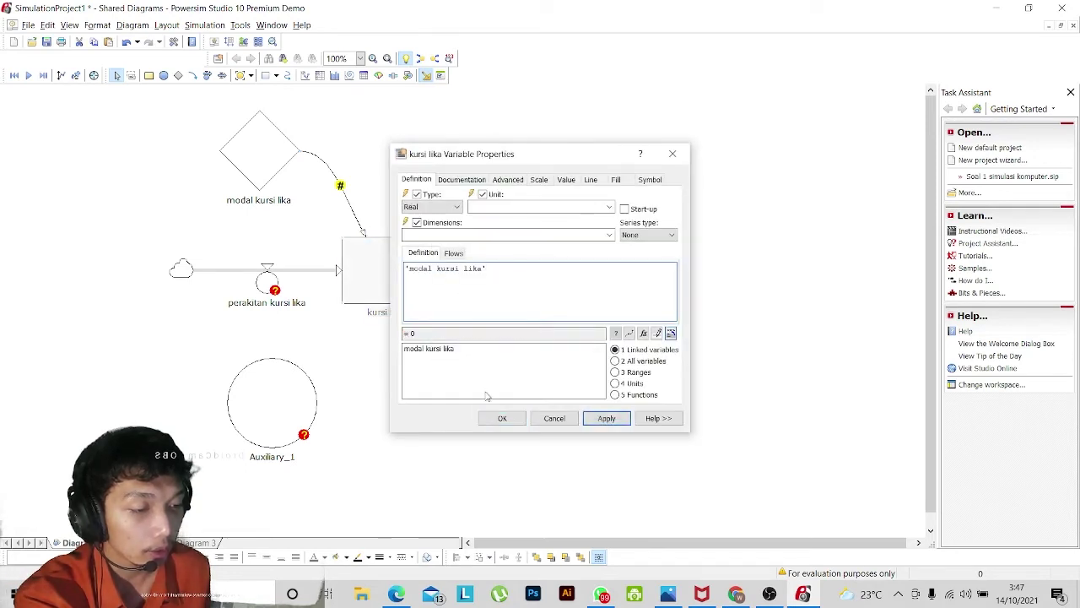
{"action": "left_click", "coordinate": [604, 418]}
{"action": "left_click", "coordinate": [521, 414]}
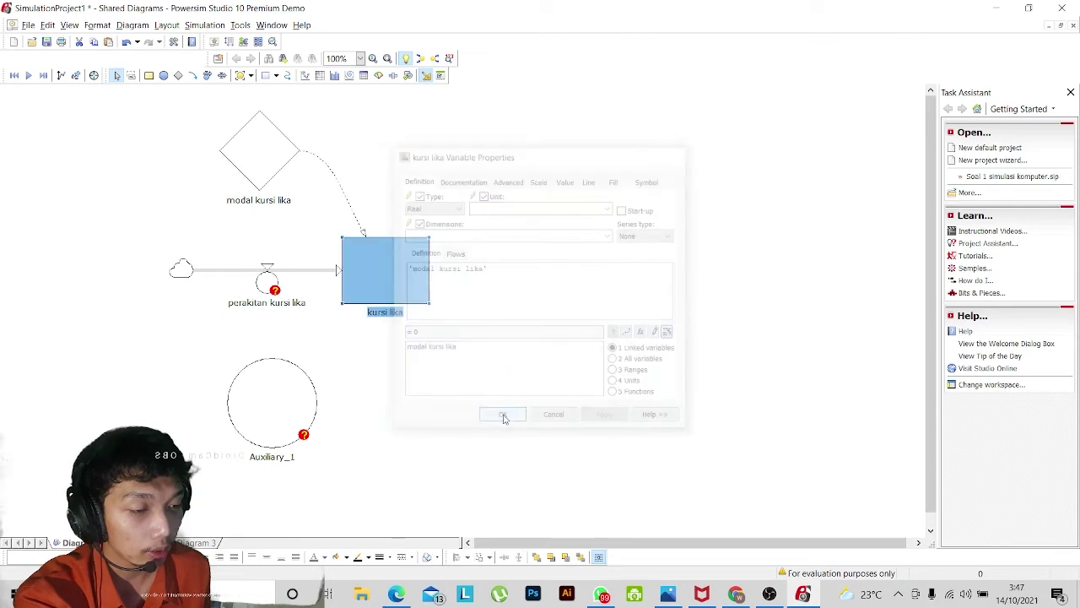
Choose the RANDOM function in the Function Wizard for the definition of the auxiliary below the rate.
{"action": "double_click", "coordinate": [267, 390]}
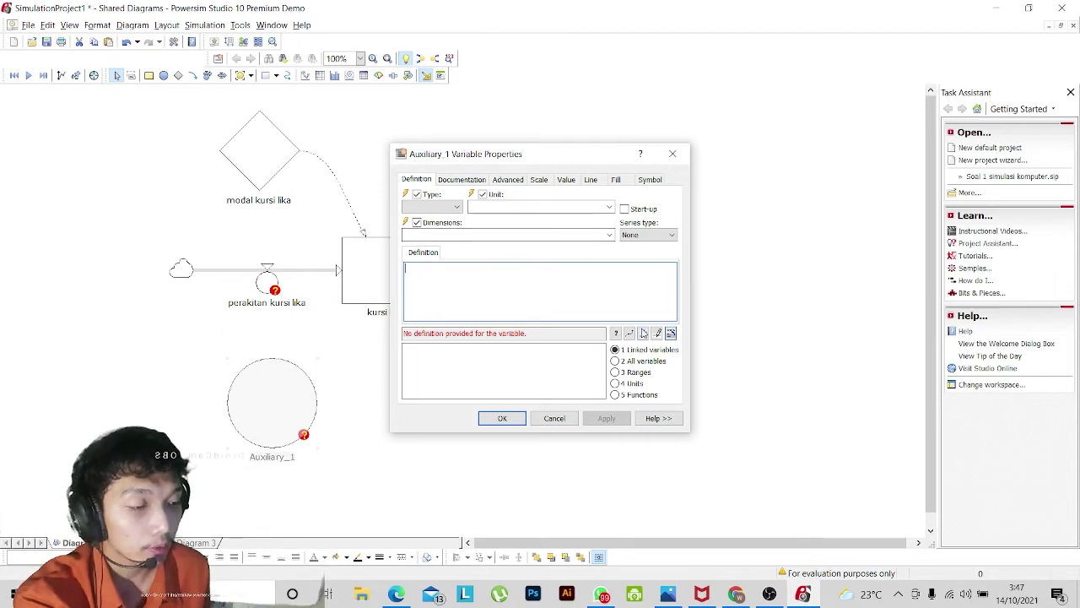
{"action": "left_click", "coordinate": [644, 333]}
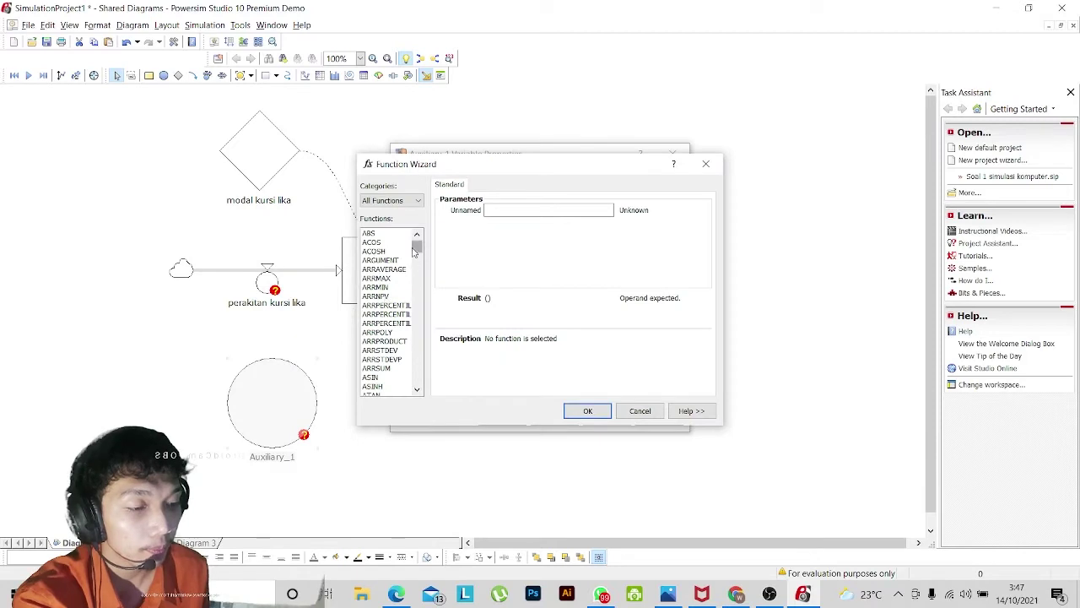
{"action": "left_click_drag", "start_coordinate": [416, 247], "coordinate": [382, 341]}
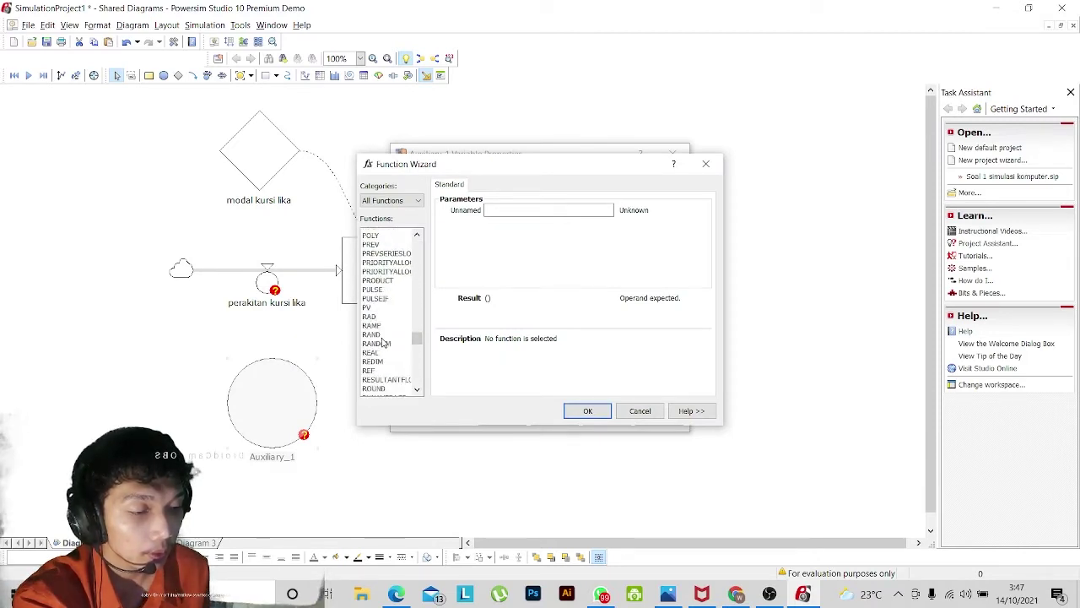
{"action": "scroll", "coordinate": [383, 342], "scroll_direction": "down", "scroll_amount": 5}
{"action": "scroll", "coordinate": [383, 341], "scroll_direction": "up", "scroll_amount": 6}
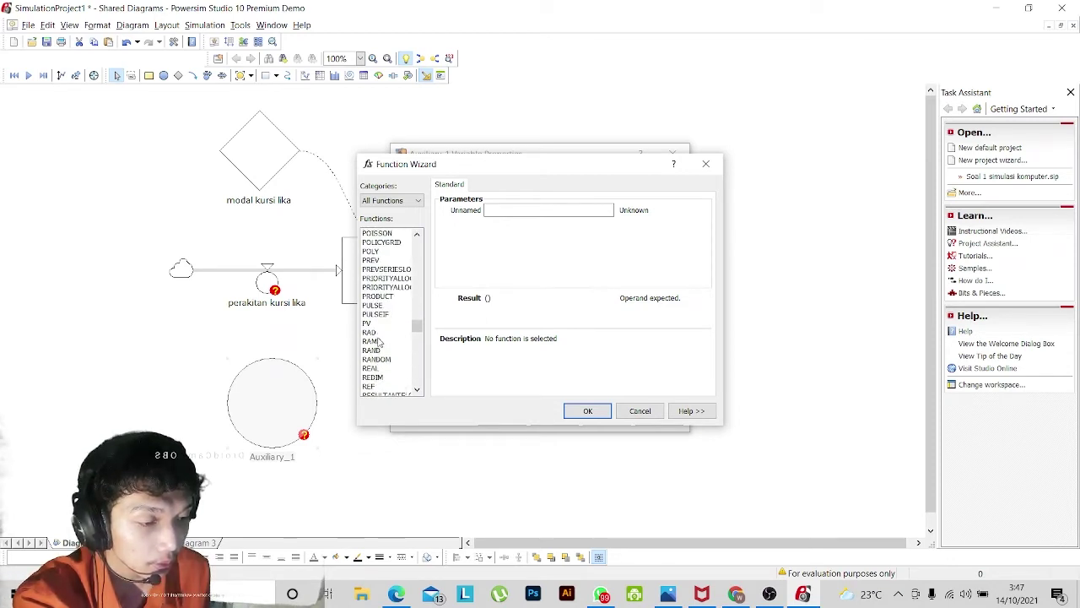
{"action": "left_click", "coordinate": [379, 353]}
{"action": "left_click", "coordinate": [381, 360]}
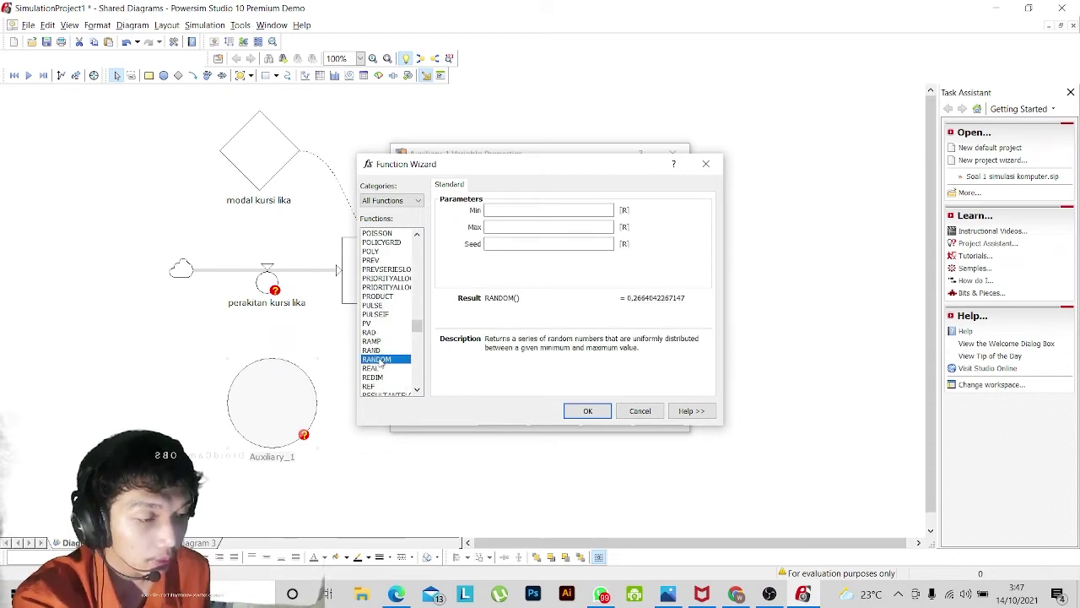
{"action": "left_click", "coordinate": [530, 211]}
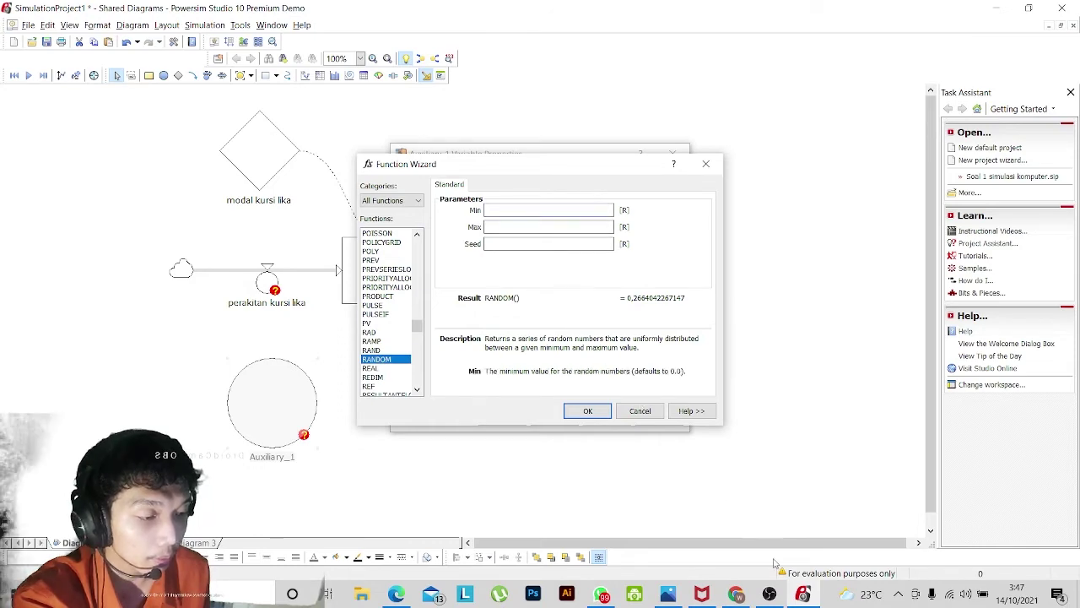
Consult the problem statement in soal 2.png in Photos and define the auxiliary below the rate as ROUND(RANDOM(42;51)).
{"action": "left_click", "coordinate": [668, 595]}
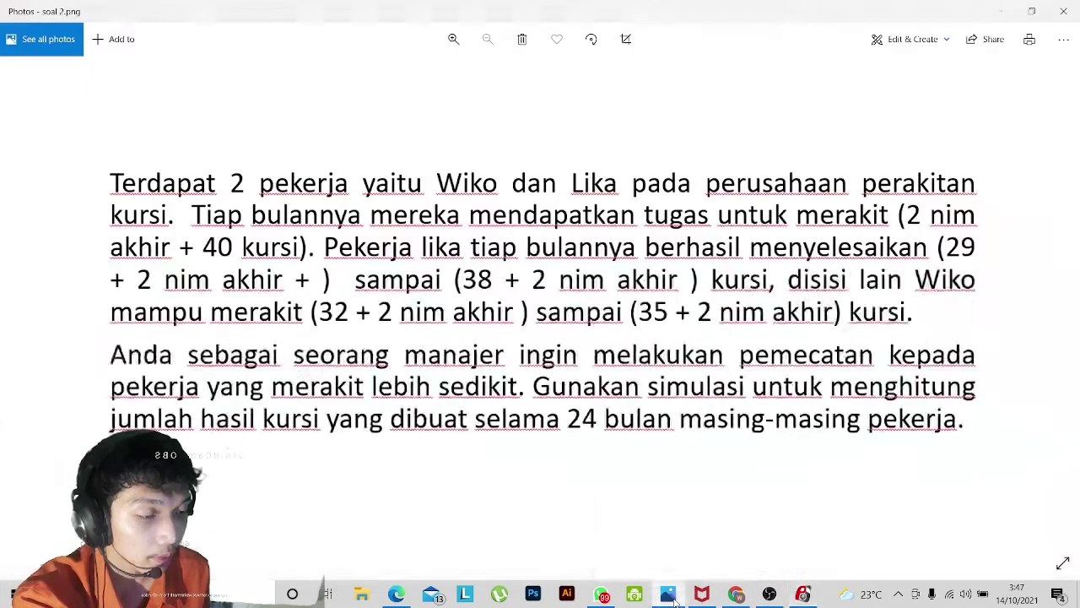
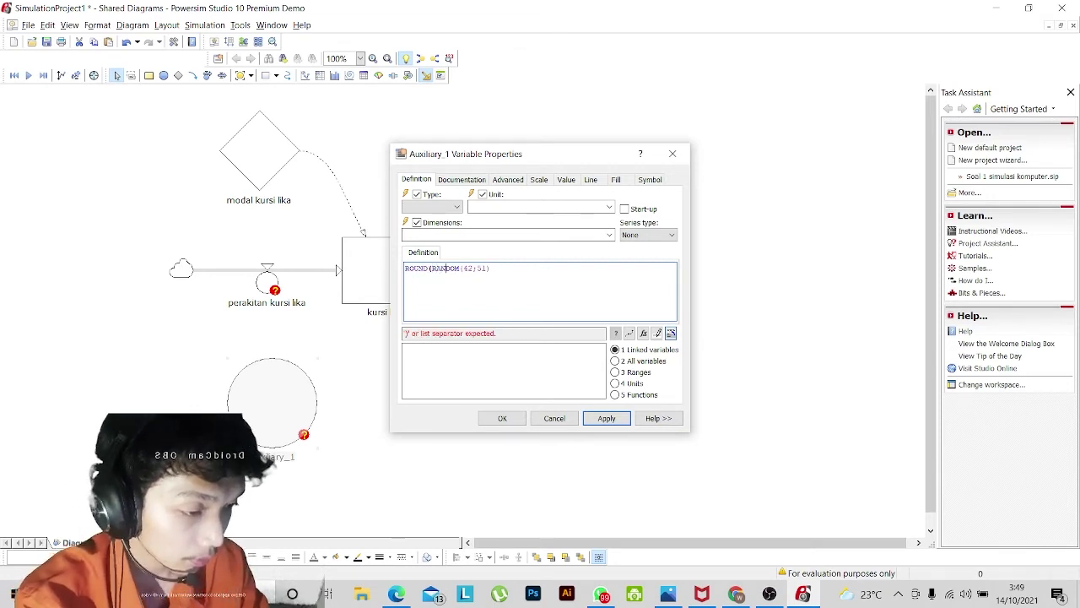
{"action": "type", "text": ")"}
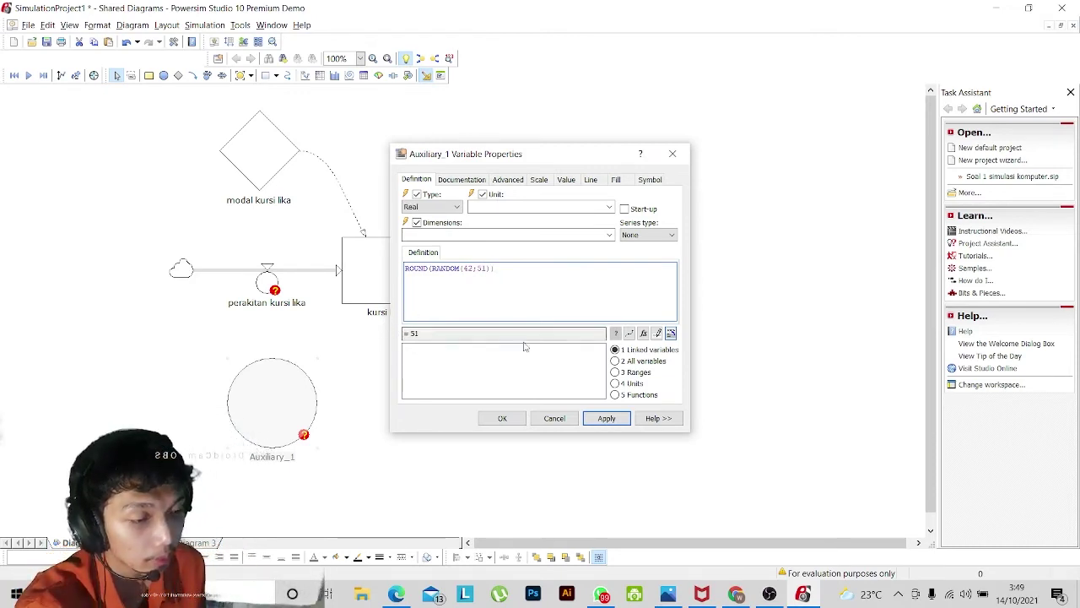
{"action": "left_click", "coordinate": [607, 418]}
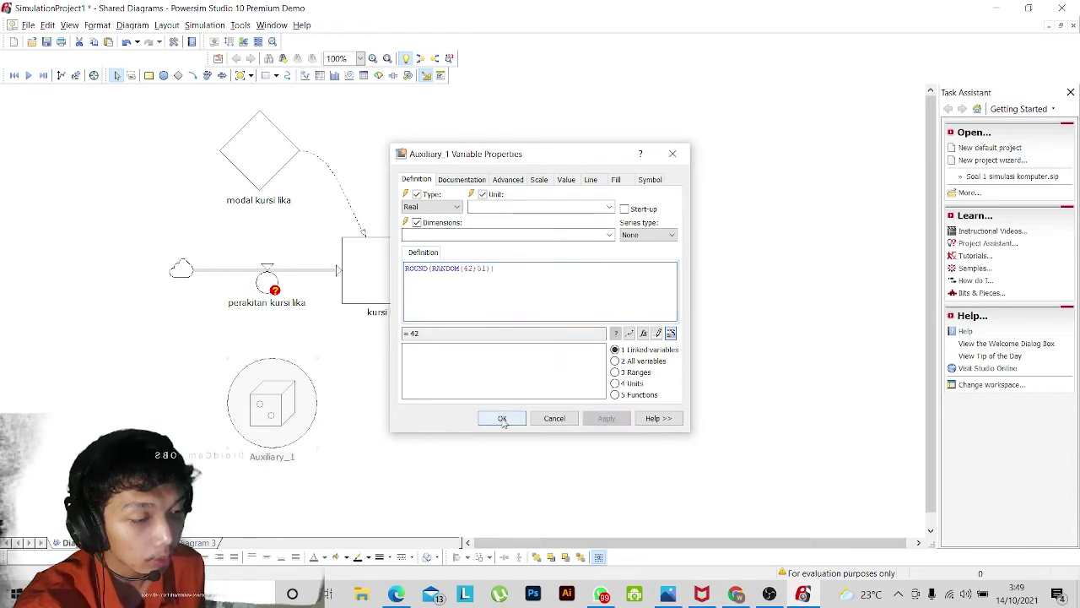
{"action": "left_click", "coordinate": [511, 418]}
Draw a link from the auxiliary with the random definition to the "perakitan kursi lika" rate.
{"action": "left_click", "coordinate": [389, 430]}
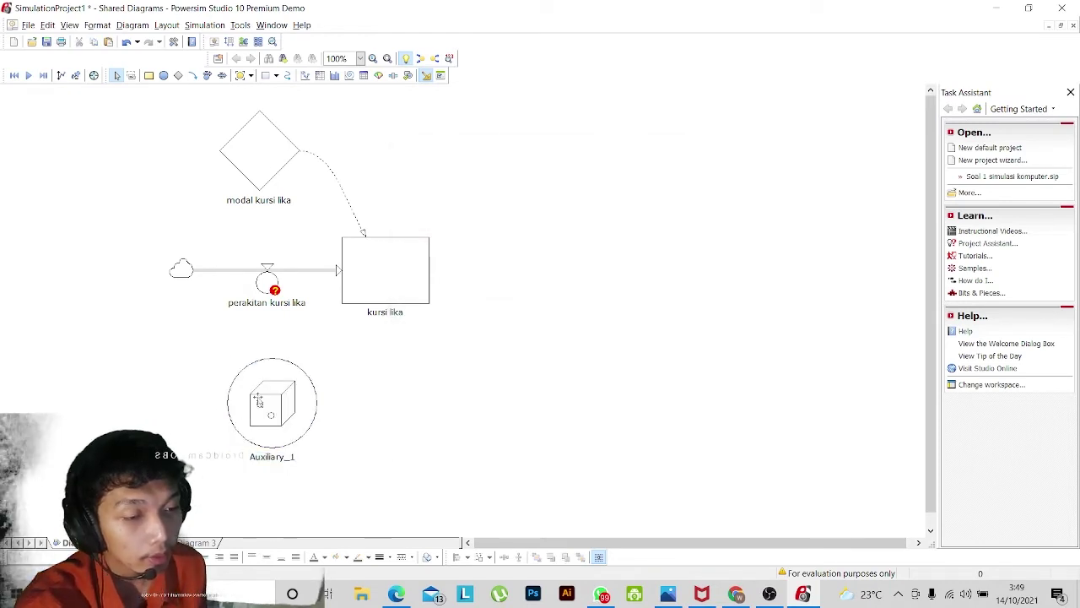
{"action": "left_click", "coordinate": [192, 75]}
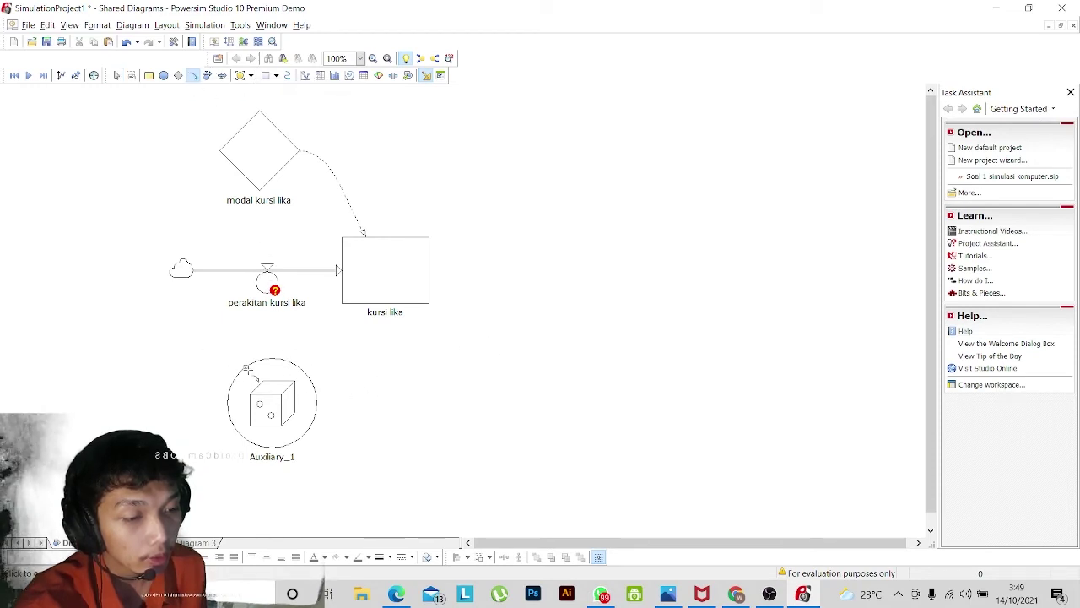
{"action": "mouse_move", "coordinate": [247, 368]}
{"action": "left_mouse_down"}
{"action": "mouse_move", "coordinate": [234, 301]}
{"action": "mouse_move", "coordinate": [252, 292]}
{"action": "left_mouse_up"}
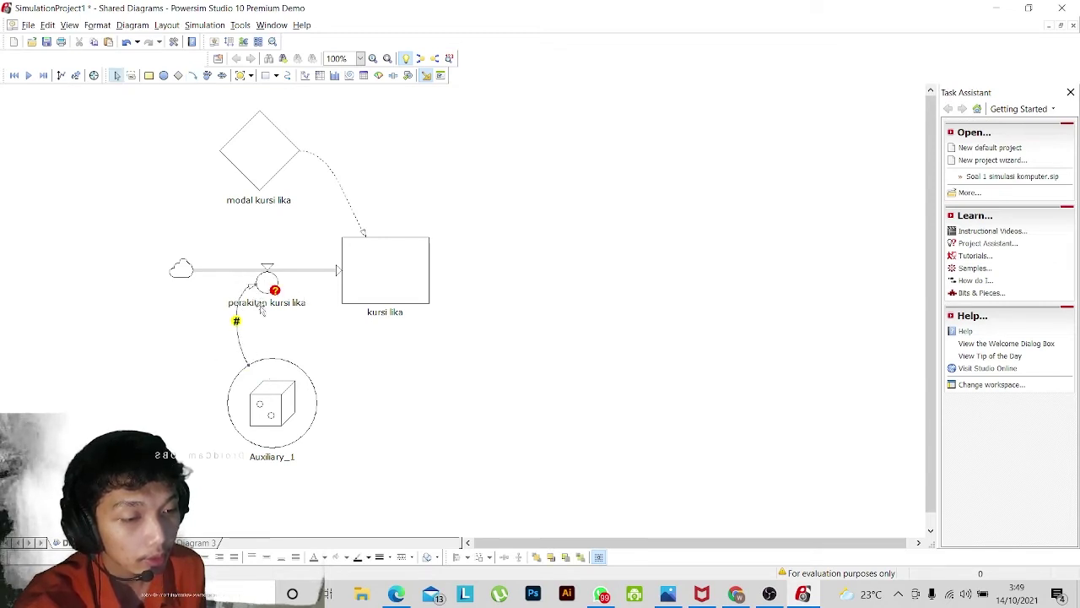
Rename the auxiliary linked to the rate as "produksi kursi lika".
{"action": "left_click", "coordinate": [284, 456]}
{"action": "double_click", "coordinate": [283, 457]}
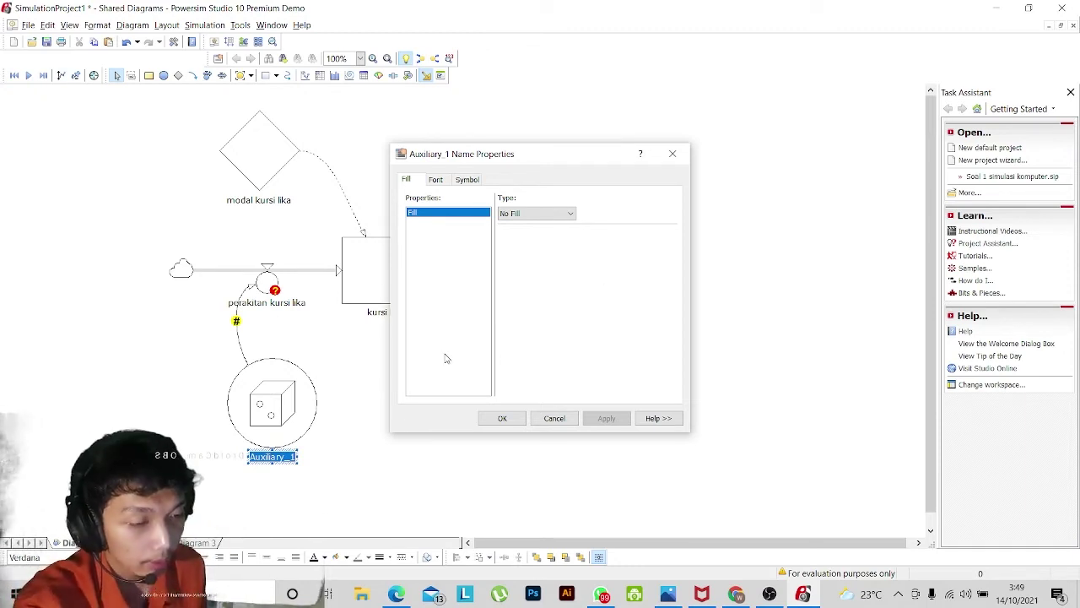
{"action": "key", "text": "BackSpace"}
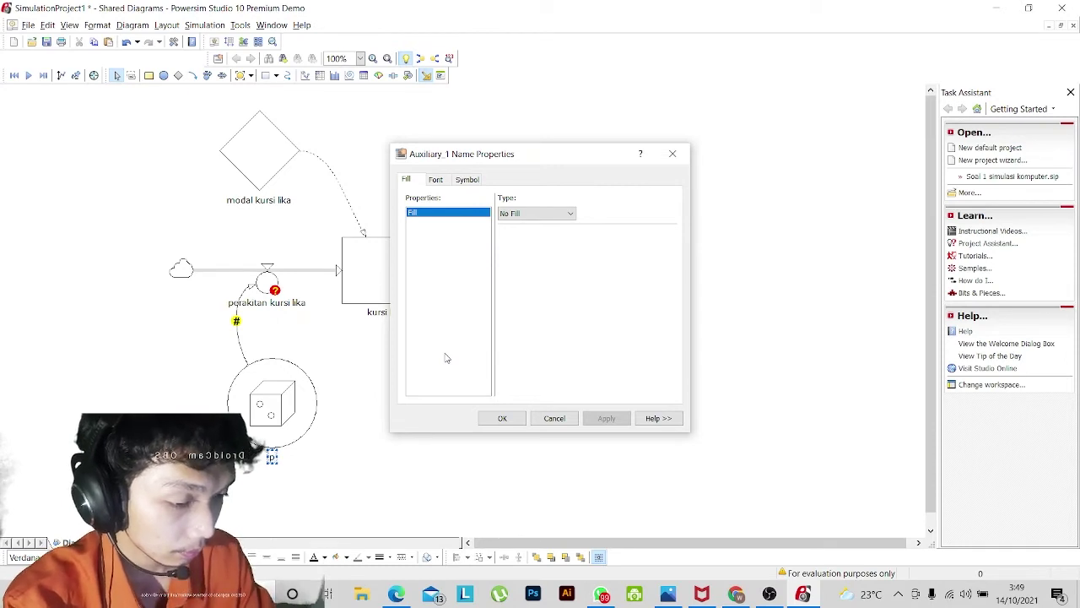
{"action": "type", "text": "pro"}
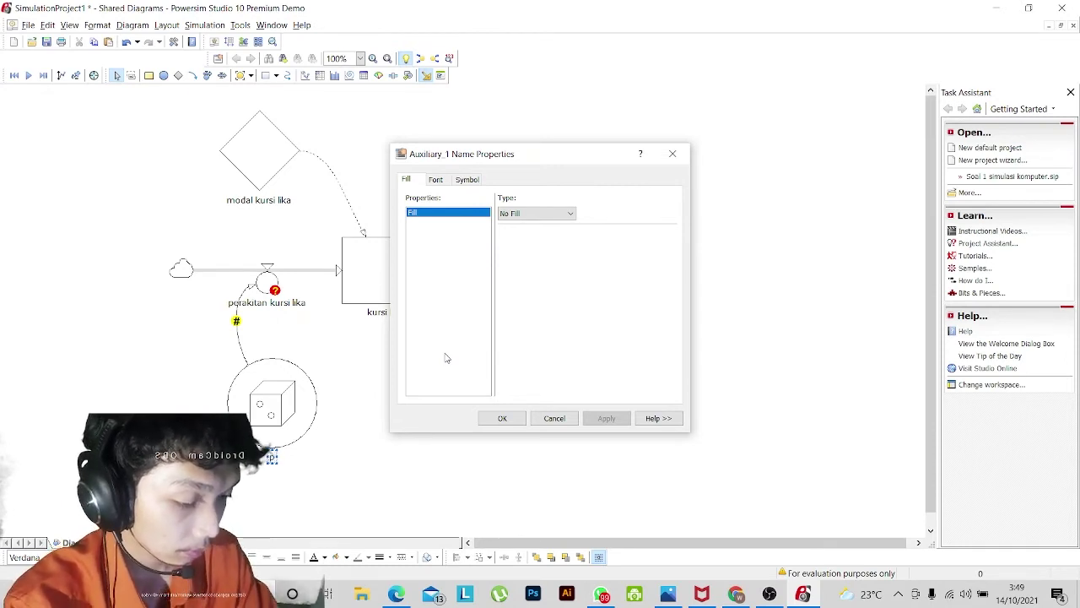
{"action": "type", "text": "duk"}
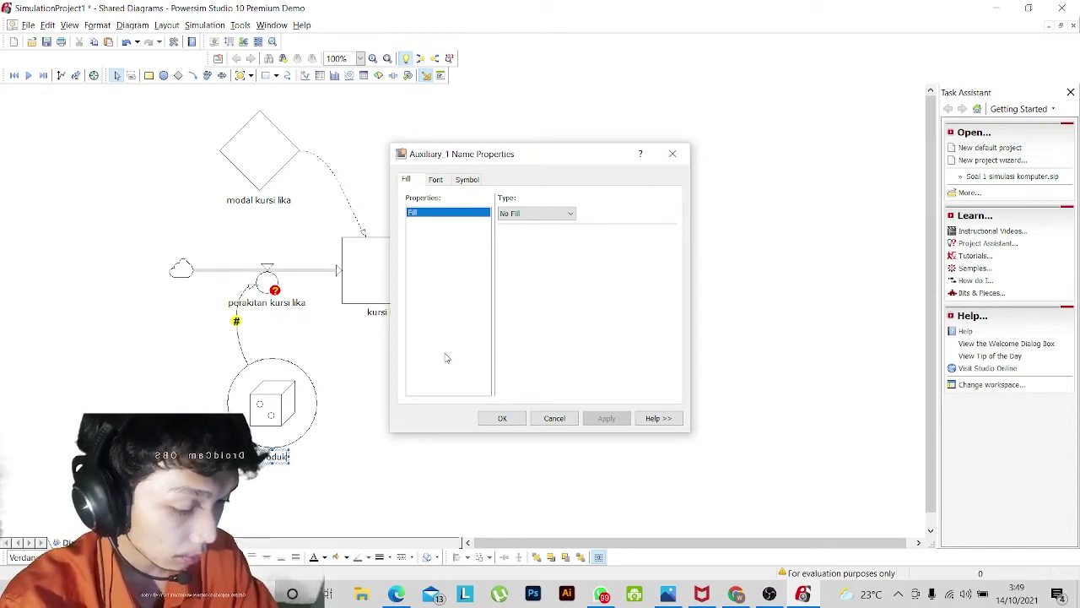
{"action": "type", "text": "si kursi"}
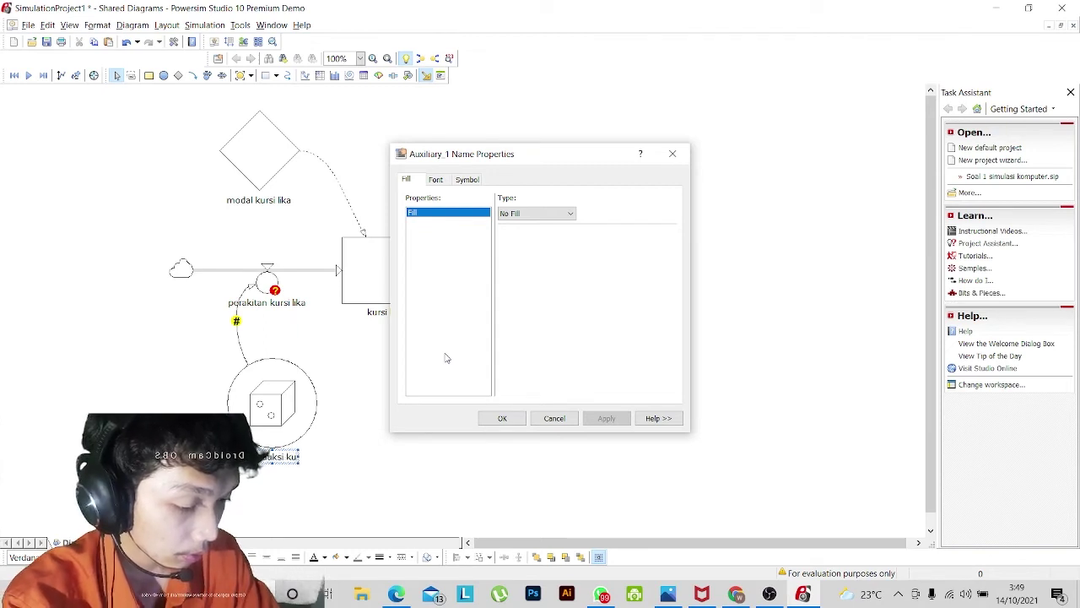
{"action": "type", "text": " lika"}
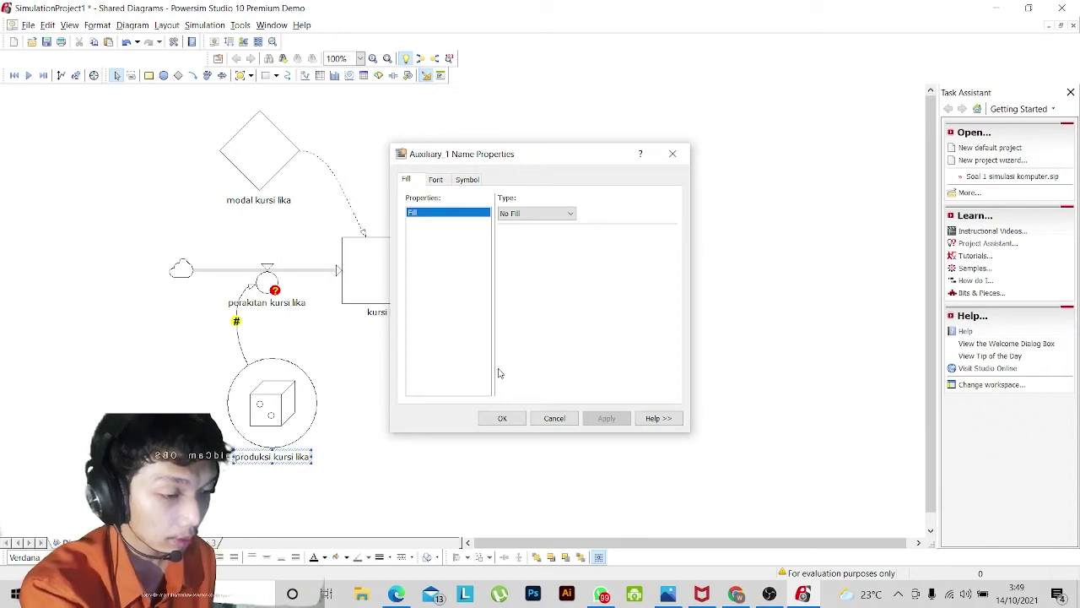
{"action": "left_click", "coordinate": [502, 417]}
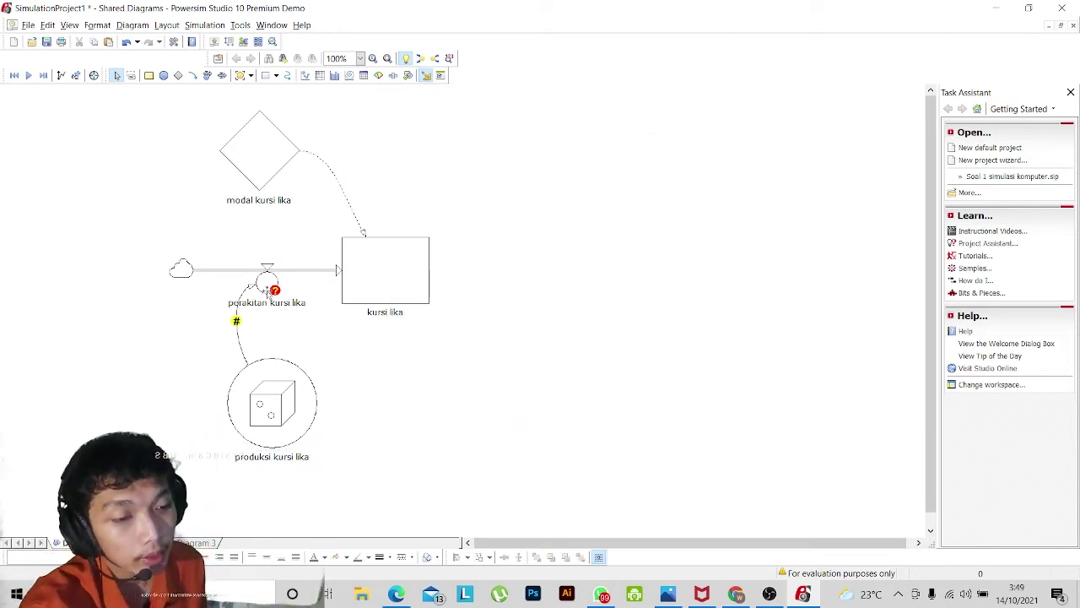
Define the "perakitan kursi lika" rate as its linked variable 'produksi kursi lika'.
{"action": "double_click", "coordinate": [266, 287]}
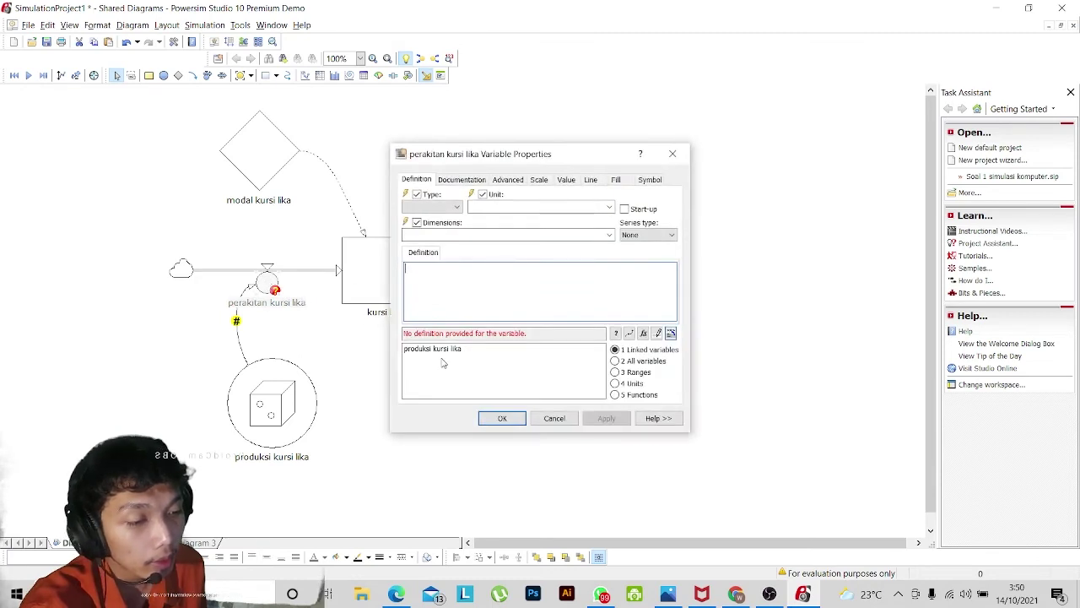
{"action": "double_click", "coordinate": [439, 349]}
{"action": "left_click", "coordinate": [617, 420]}
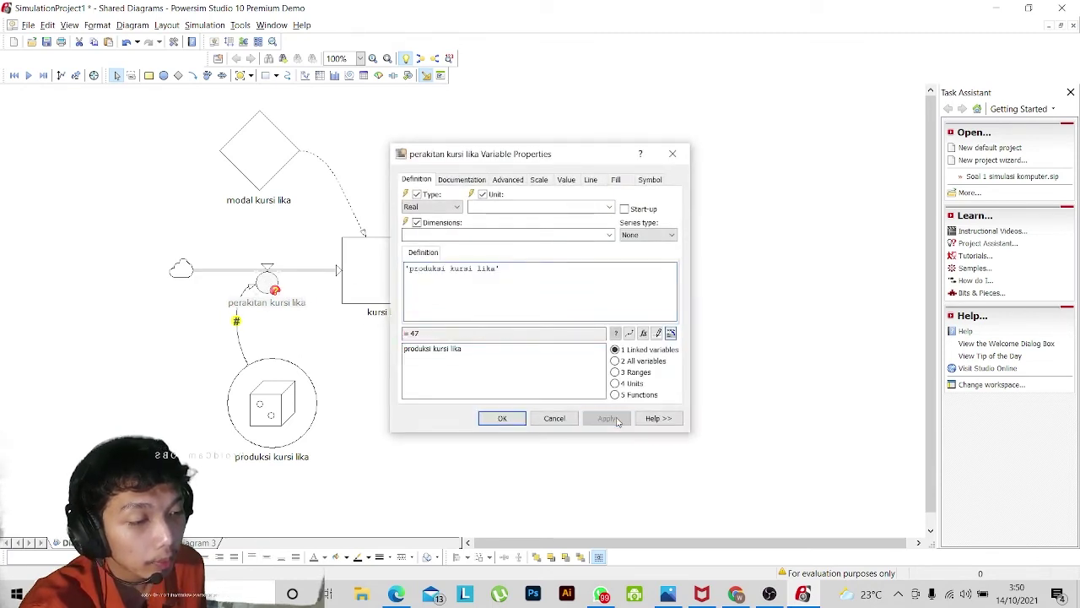
{"action": "left_click", "coordinate": [502, 417]}
{"action": "left_click", "coordinate": [572, 355]}
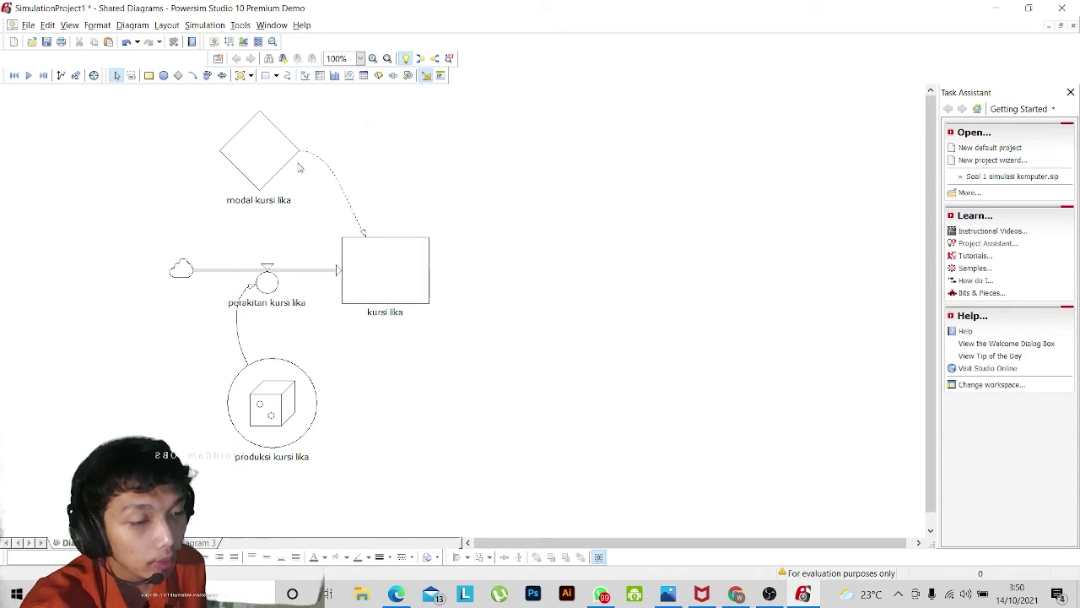
Give the "modal kursi lika" constant a solid red fill.
{"action": "left_click", "coordinate": [255, 152]}
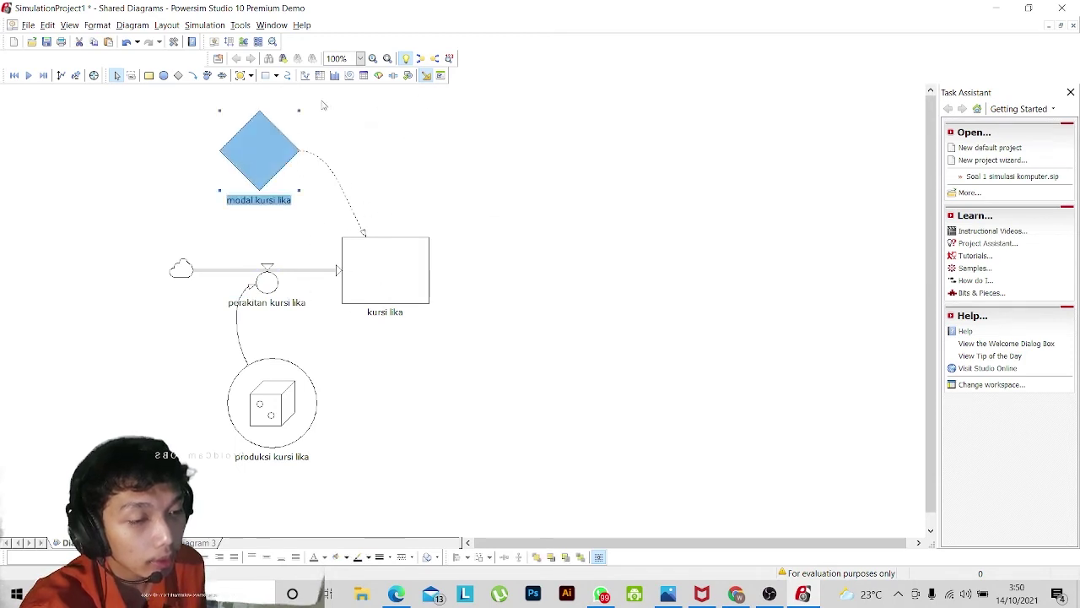
{"action": "double_click", "coordinate": [251, 149]}
{"action": "left_click", "coordinate": [622, 180]}
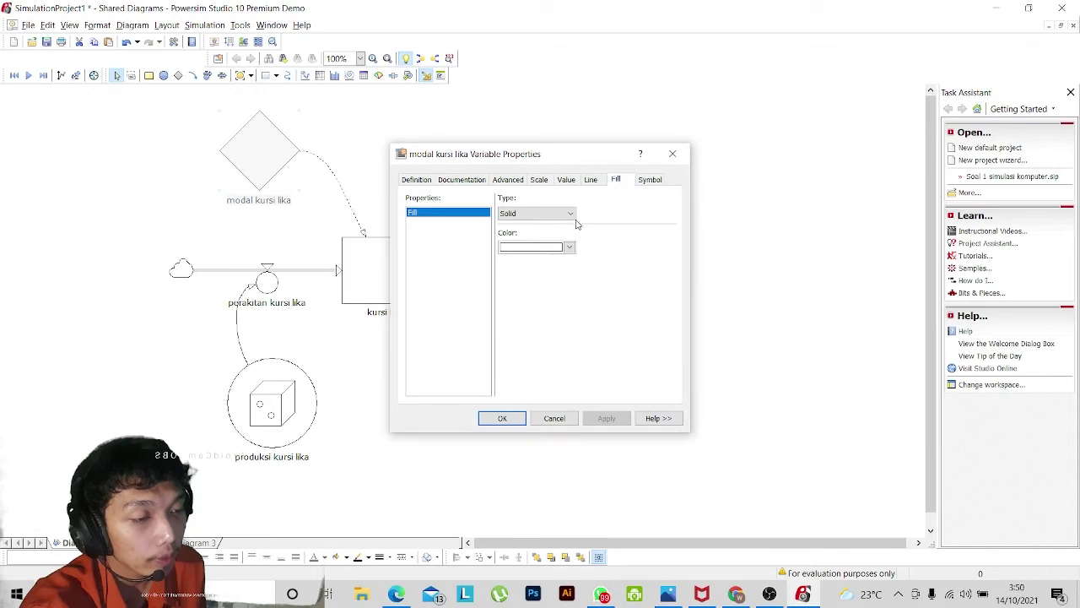
{"action": "left_click", "coordinate": [551, 245]}
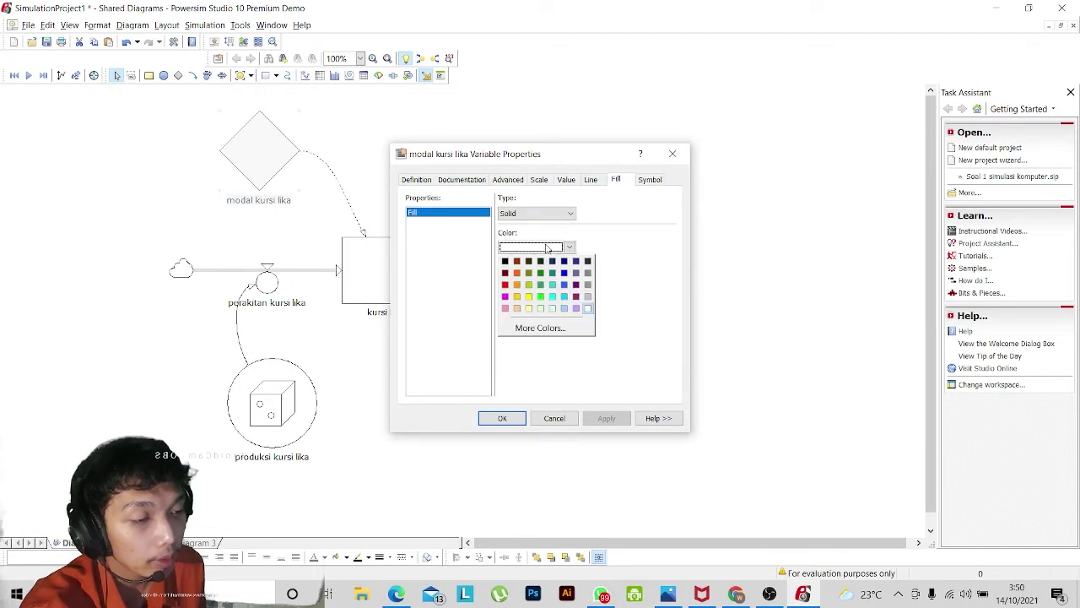
{"action": "left_click", "coordinate": [505, 285]}
{"action": "left_click", "coordinate": [606, 417]}
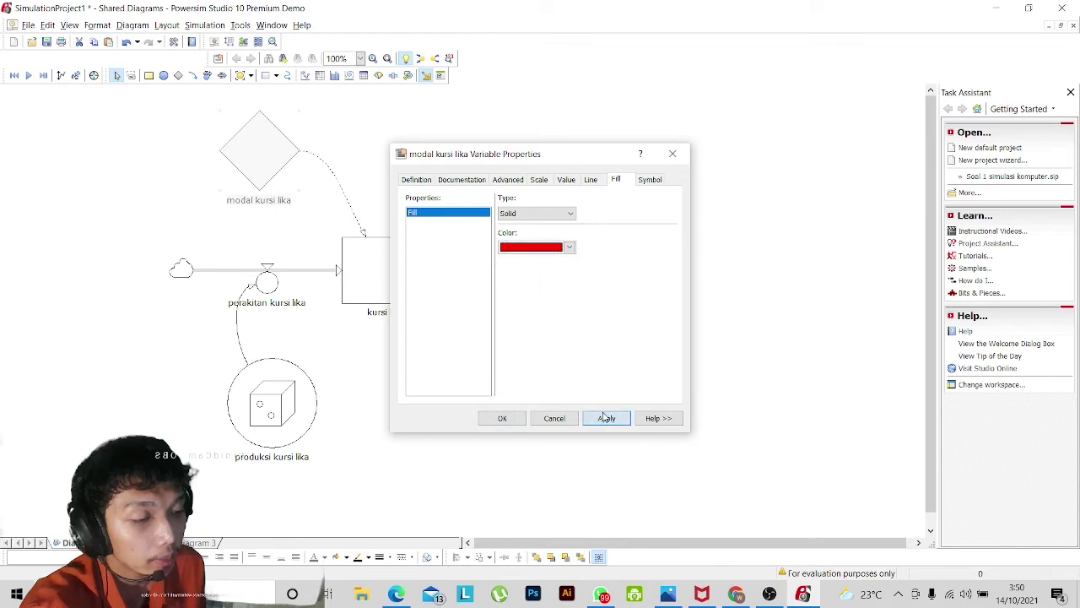
{"action": "left_click", "coordinate": [506, 419]}
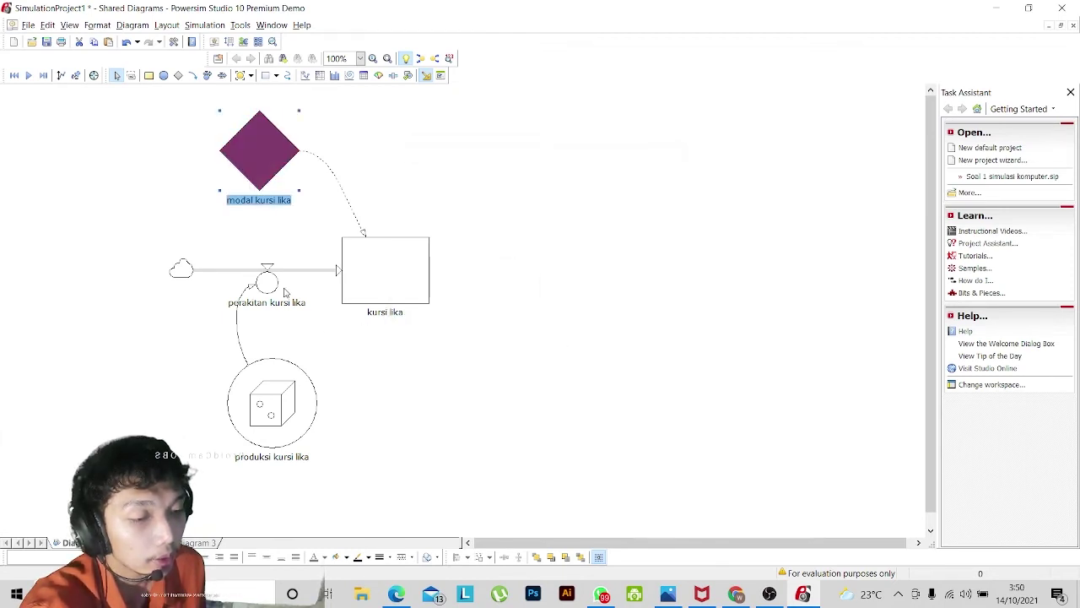
Give the "kursi lika" level a solid yellow fill.
{"action": "left_click", "coordinate": [275, 285]}
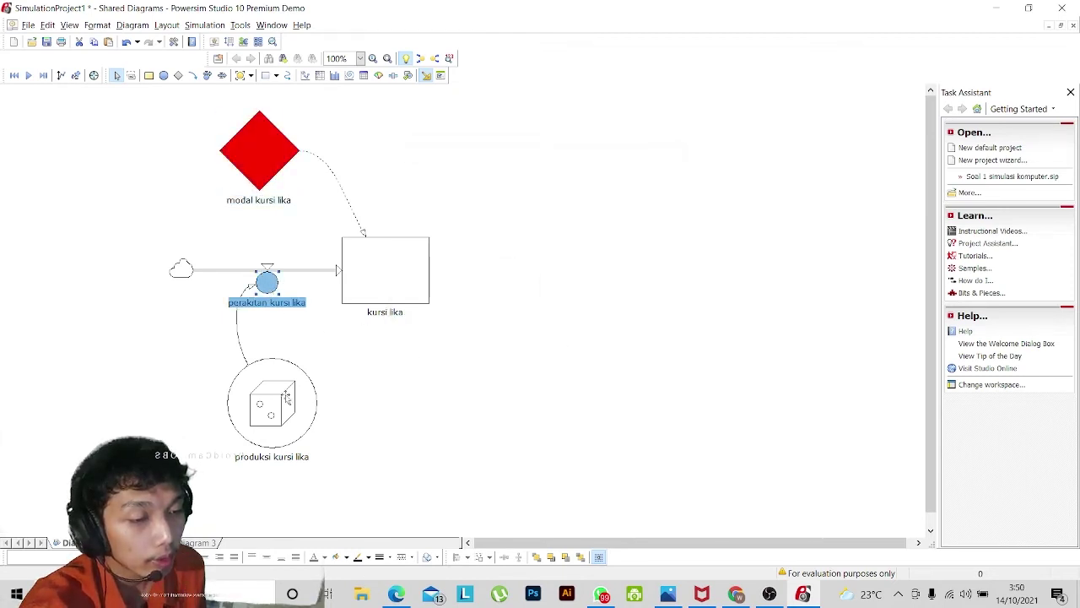
{"action": "left_click", "coordinate": [387, 288]}
{"action": "double_click", "coordinate": [391, 299]}
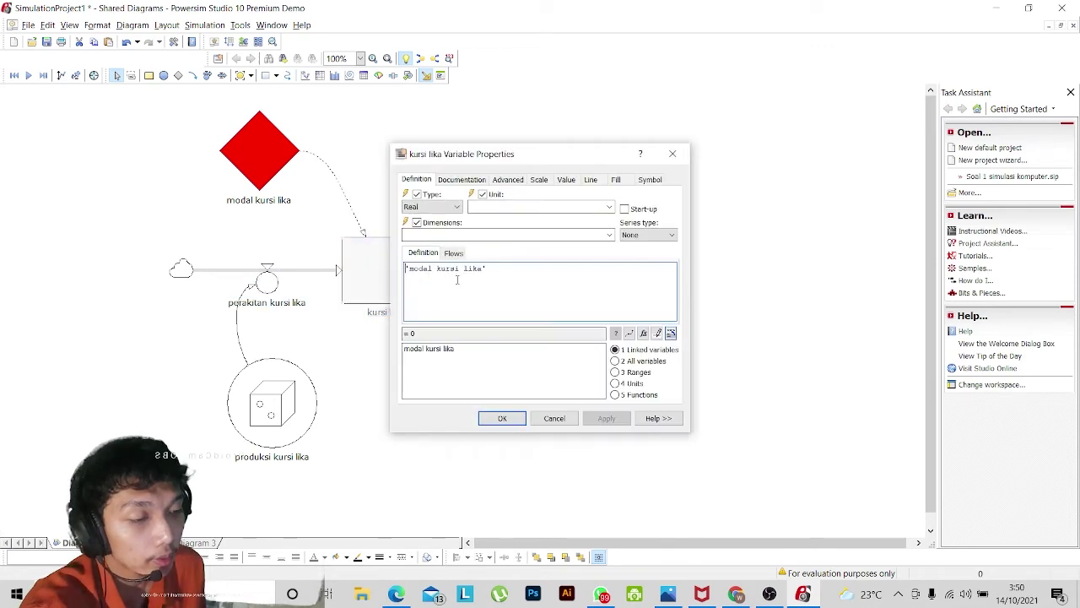
{"action": "left_click", "coordinate": [616, 181]}
{"action": "left_click", "coordinate": [547, 246]}
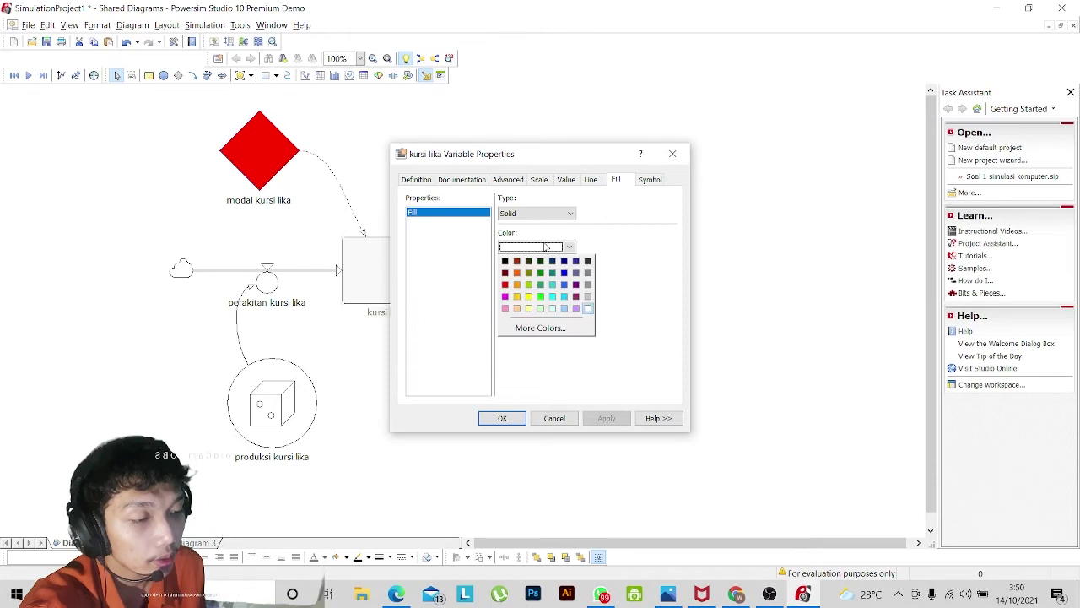
{"action": "left_click", "coordinate": [526, 298]}
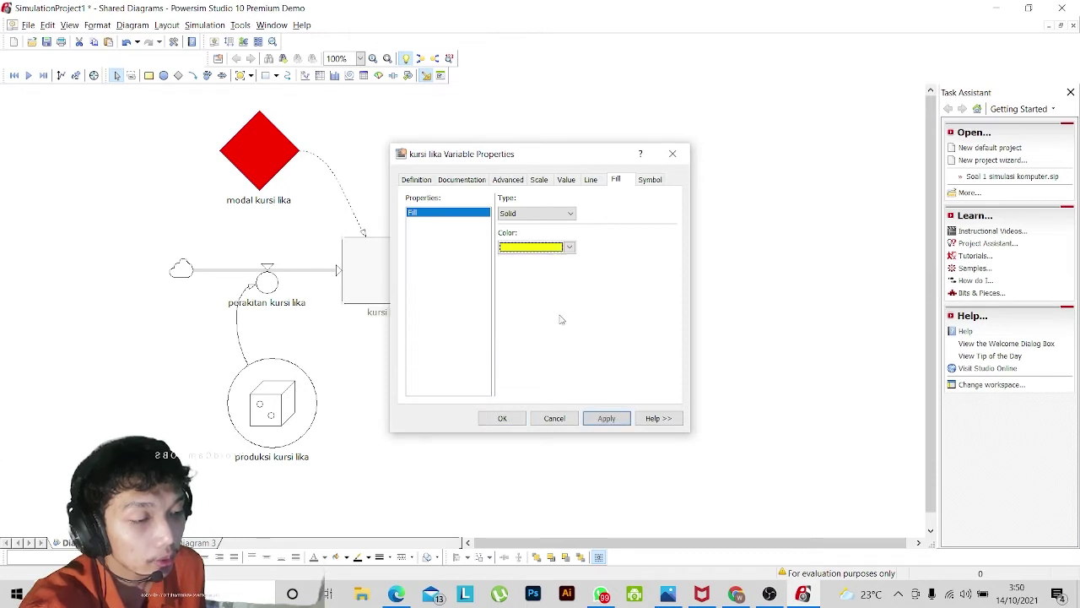
{"action": "left_click", "coordinate": [608, 418]}
{"action": "left_click", "coordinate": [502, 418]}
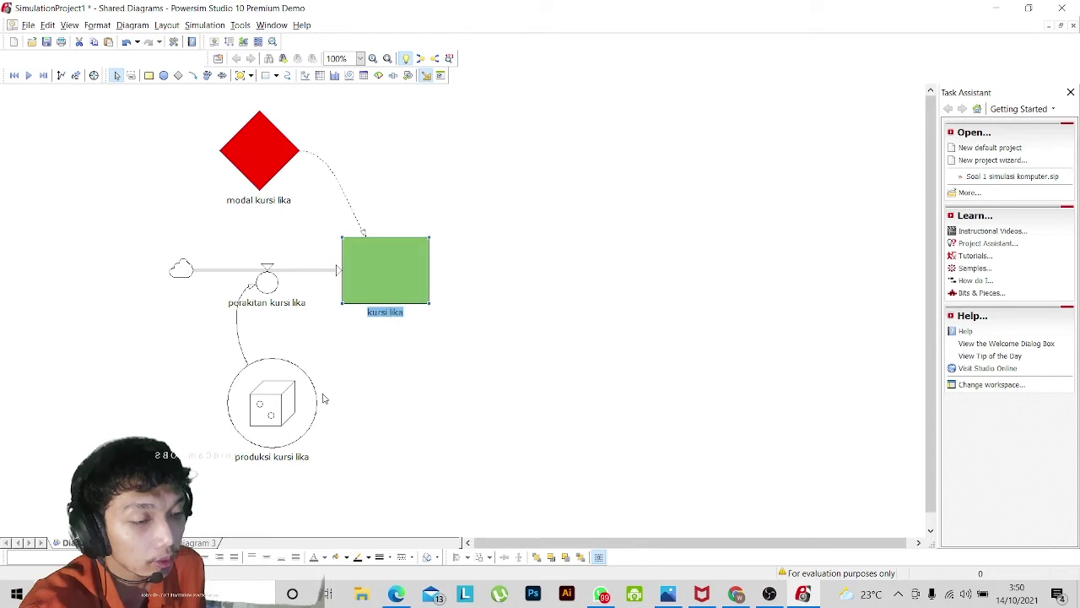
Give the "produksi kursi lika" auxiliary a solid bright green fill.
{"action": "left_click", "coordinate": [313, 398]}
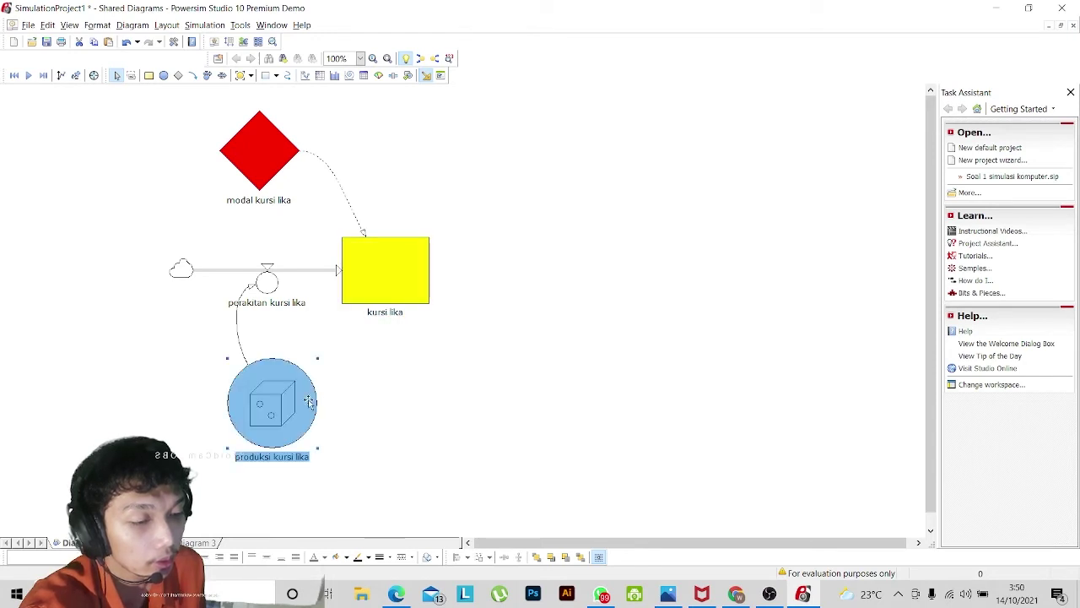
{"action": "double_click", "coordinate": [308, 402]}
{"action": "left_click", "coordinate": [616, 180]}
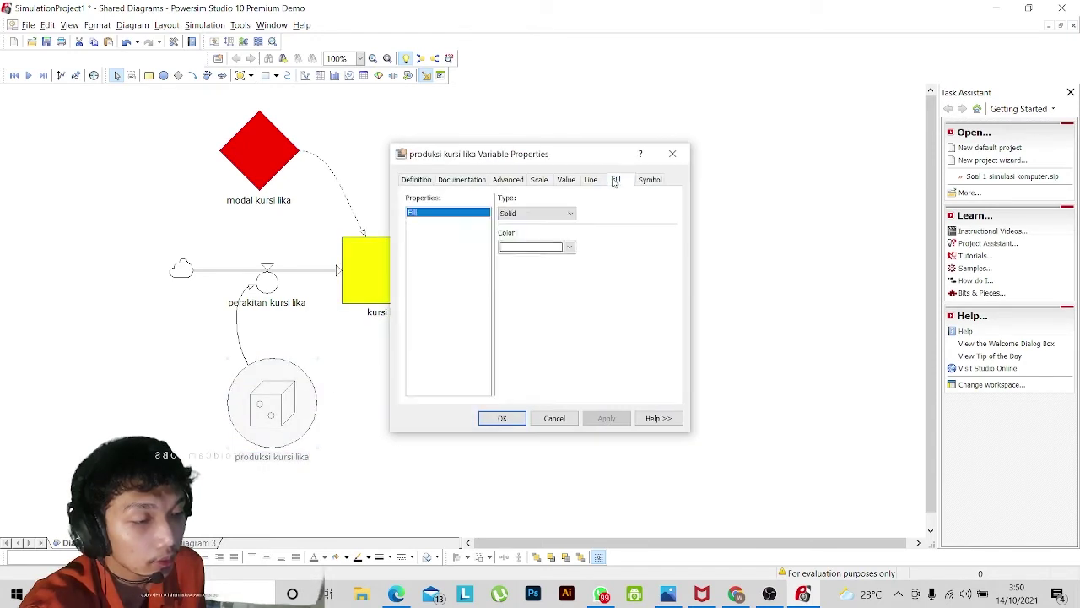
{"action": "left_click", "coordinate": [554, 247]}
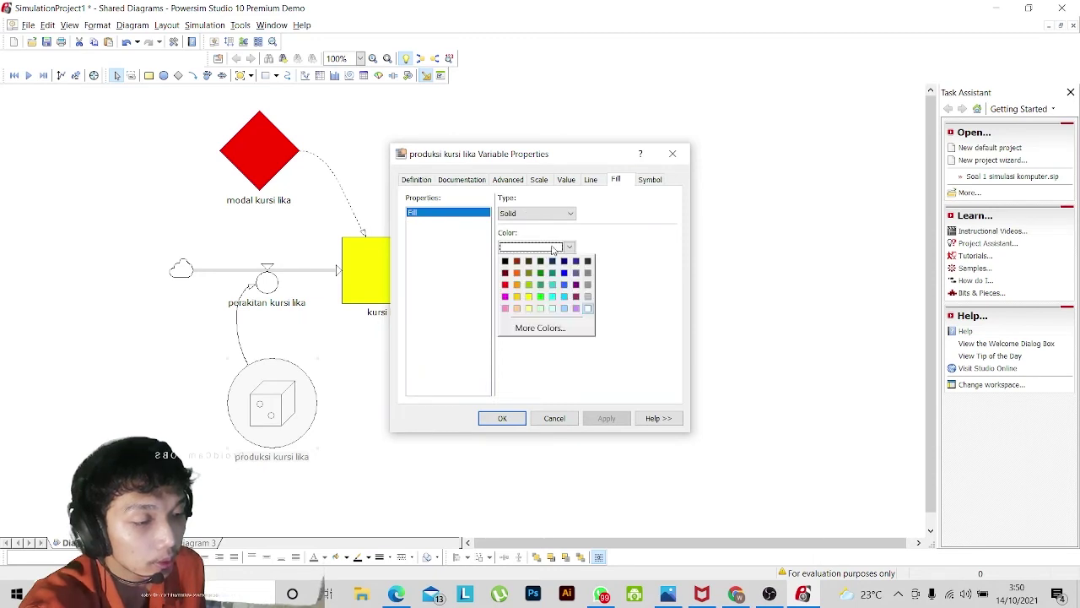
{"action": "left_click", "coordinate": [542, 301]}
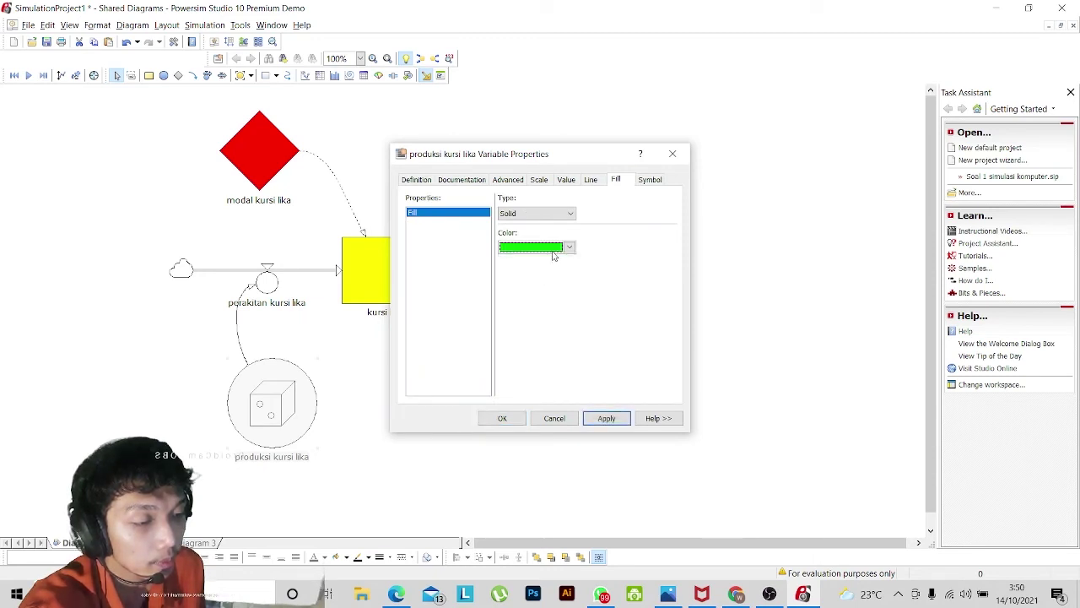
{"action": "left_click", "coordinate": [607, 418]}
{"action": "left_click", "coordinate": [502, 418]}
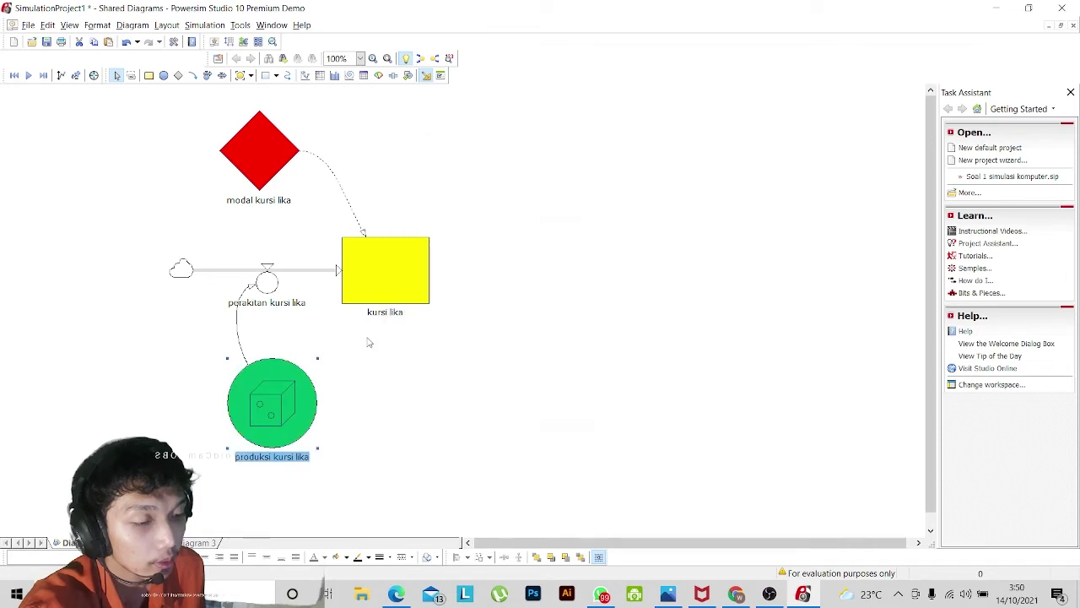
Give the "perakitan kursi lika" rate a solid black fill.
{"action": "double_click", "coordinate": [266, 282]}
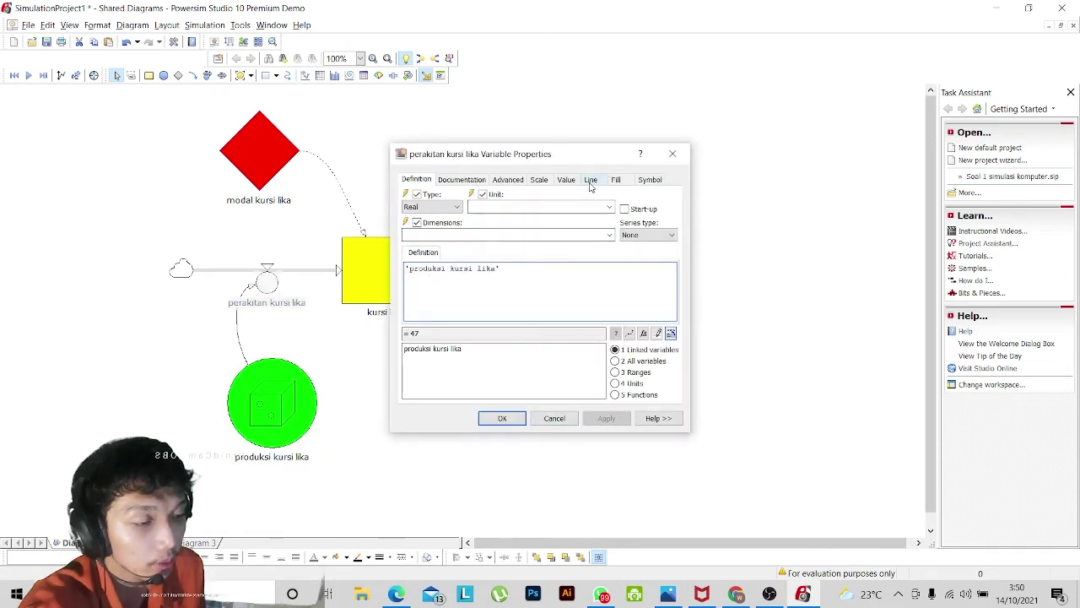
{"action": "left_click", "coordinate": [615, 181]}
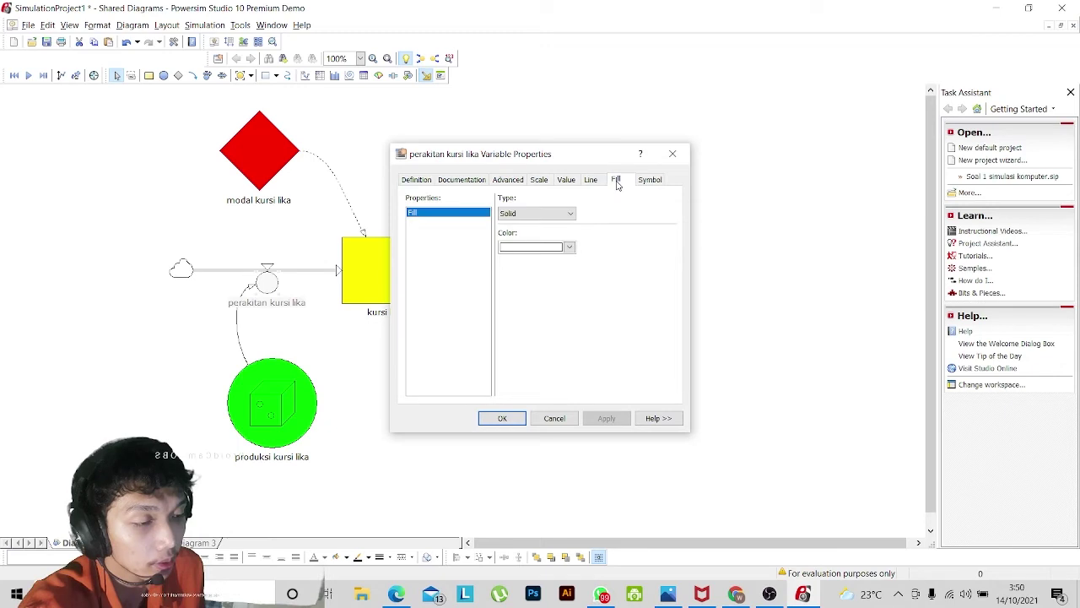
{"action": "left_click", "coordinate": [559, 245]}
{"action": "left_click", "coordinate": [506, 267]}
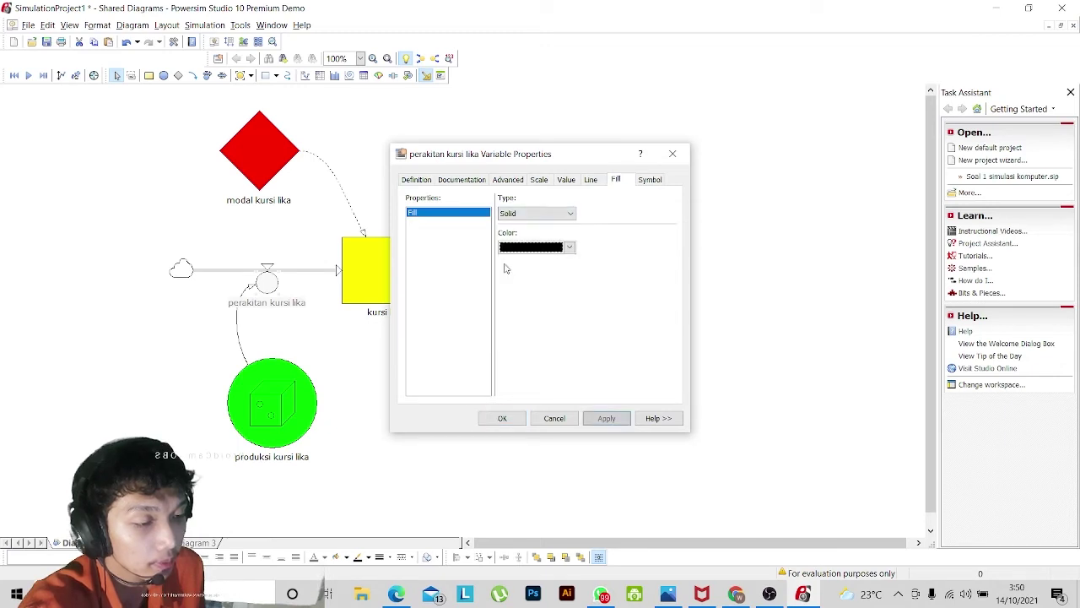
{"action": "left_click", "coordinate": [605, 418]}
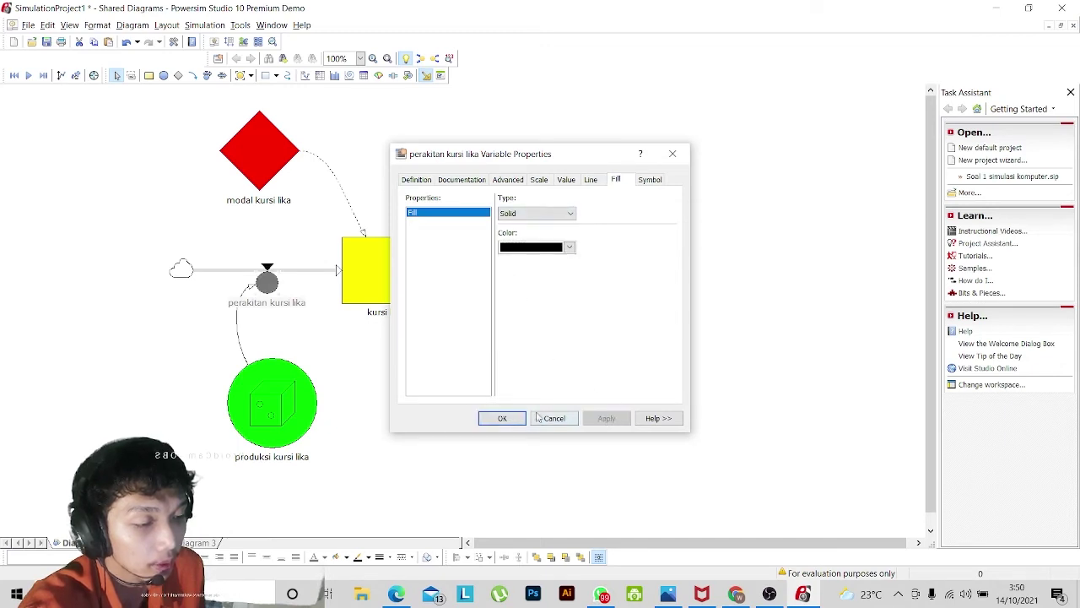
{"action": "left_click", "coordinate": [510, 417]}
{"action": "left_click", "coordinate": [679, 313]}
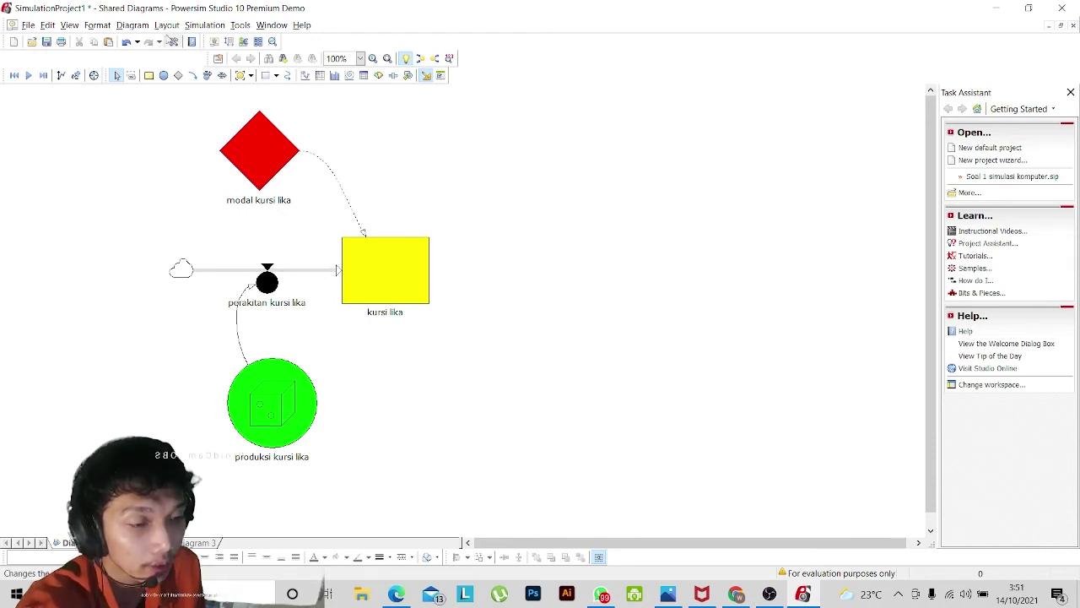
Draw a tall time table control in the empty diagram area beside the "kursi lika" level.
{"action": "left_click", "coordinate": [132, 24]}
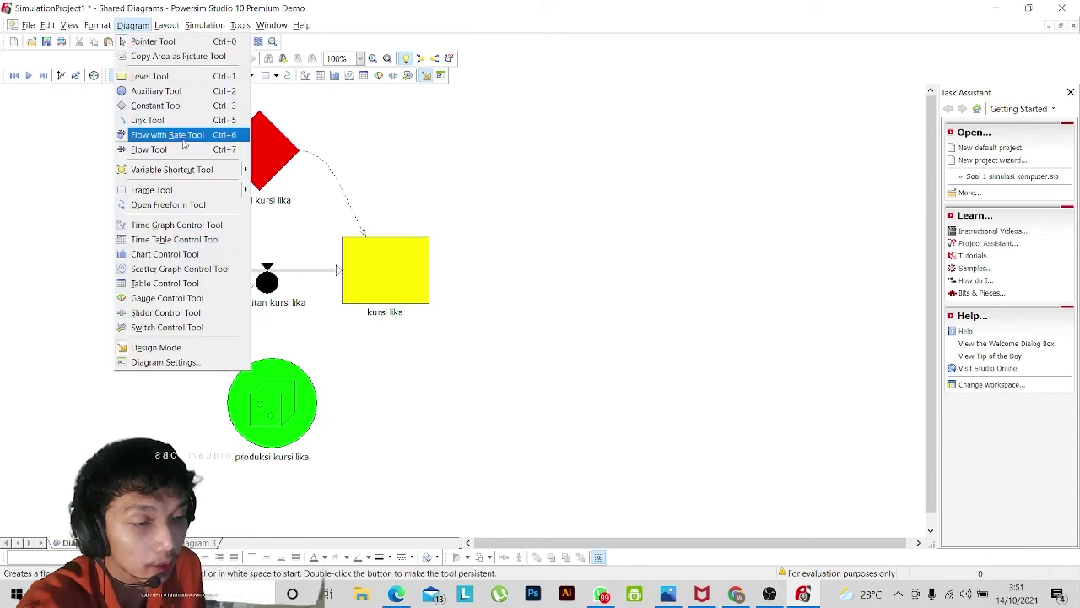
{"action": "left_click", "coordinate": [167, 242]}
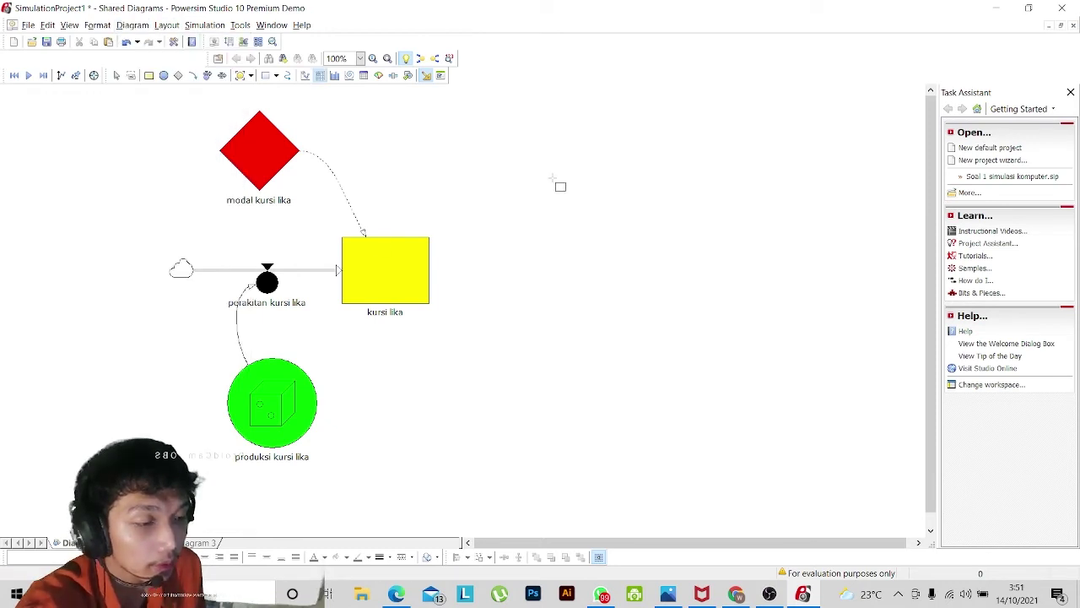
{"action": "left_click_drag", "start_coordinate": [546, 124], "coordinate": [786, 485]}
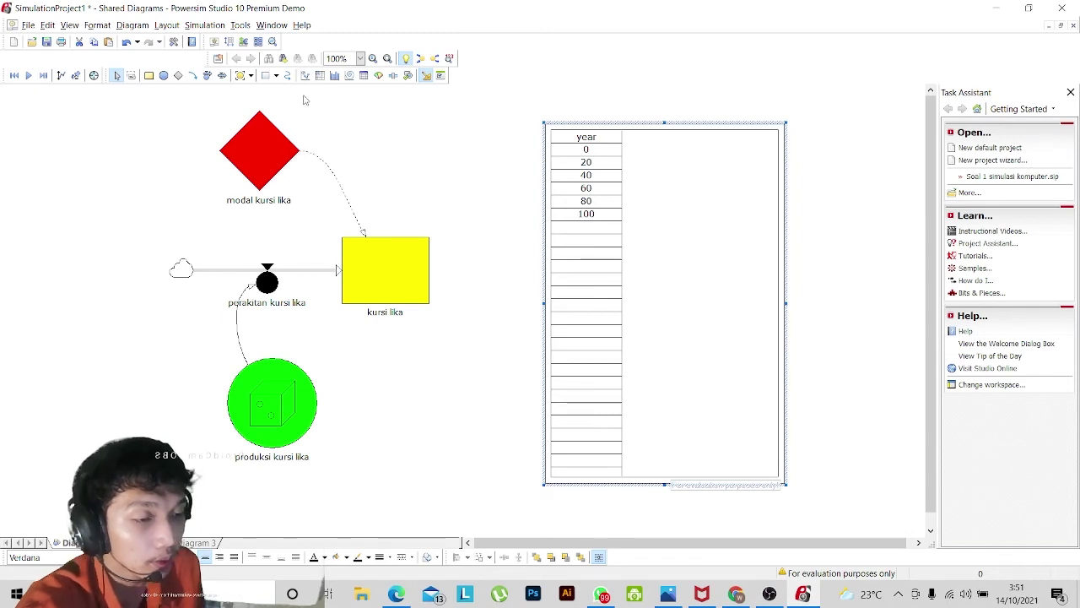
{"action": "left_click", "coordinate": [597, 136]}
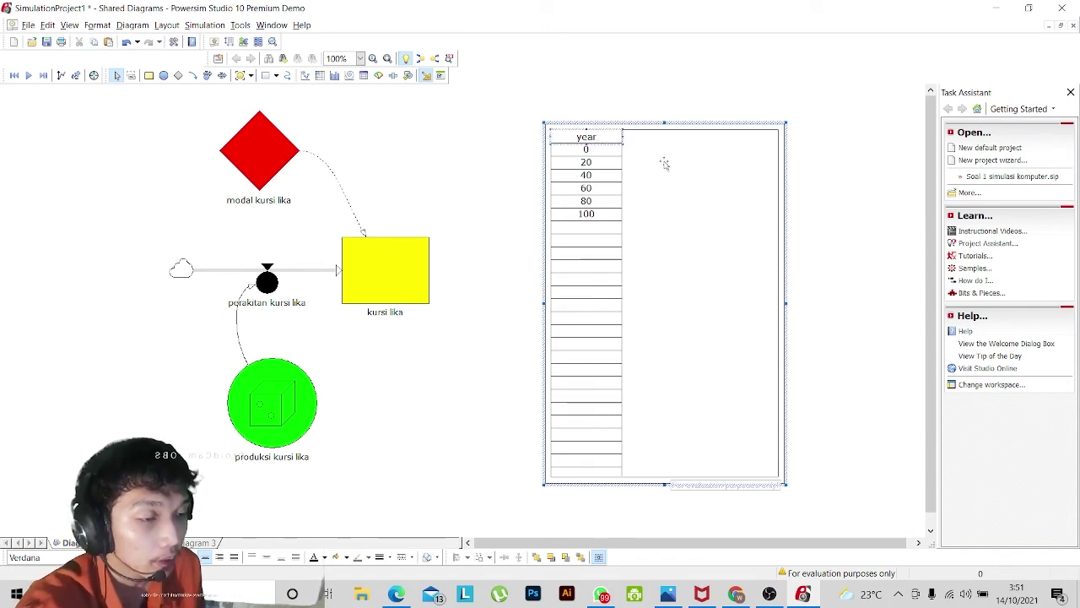
{"action": "left_click", "coordinate": [665, 165]}
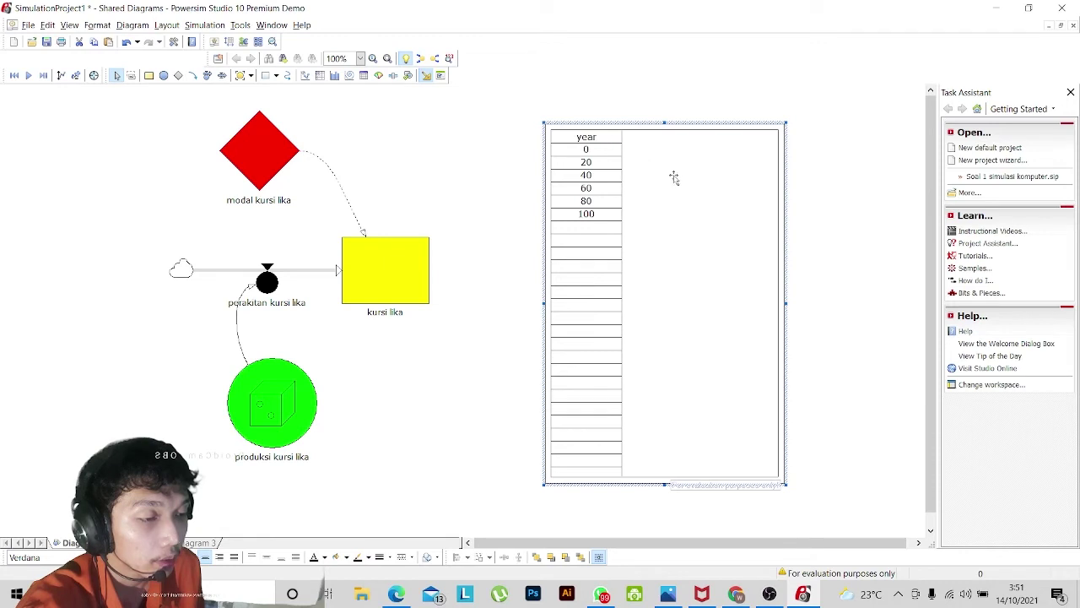
Replace the time table's Time Title text with "bulan" and apply it.
{"action": "double_click", "coordinate": [680, 189]}
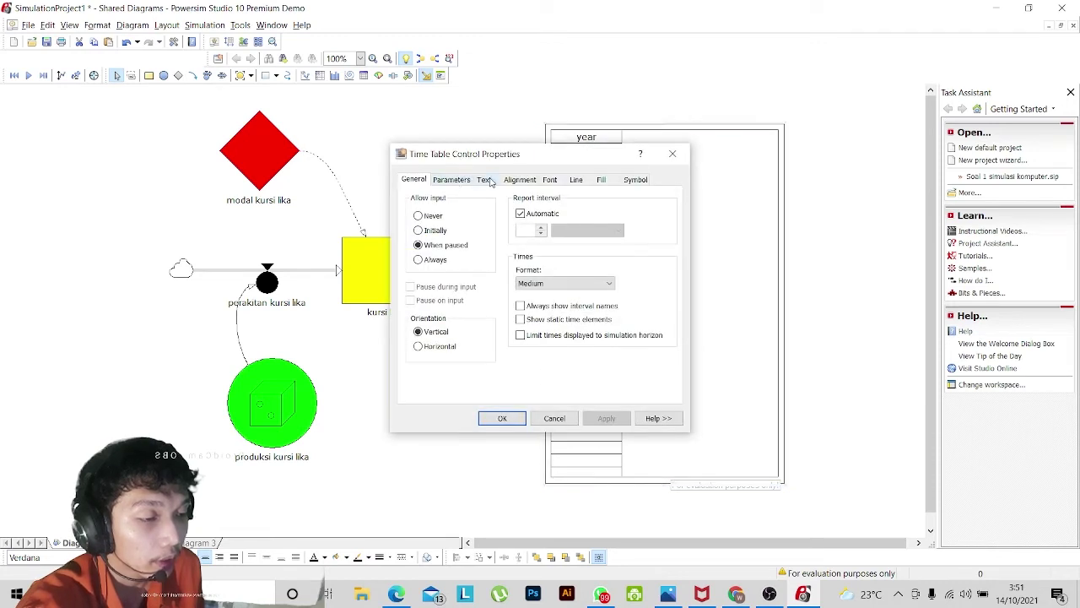
{"action": "left_click", "coordinate": [485, 179]}
{"action": "left_click", "coordinate": [423, 222]}
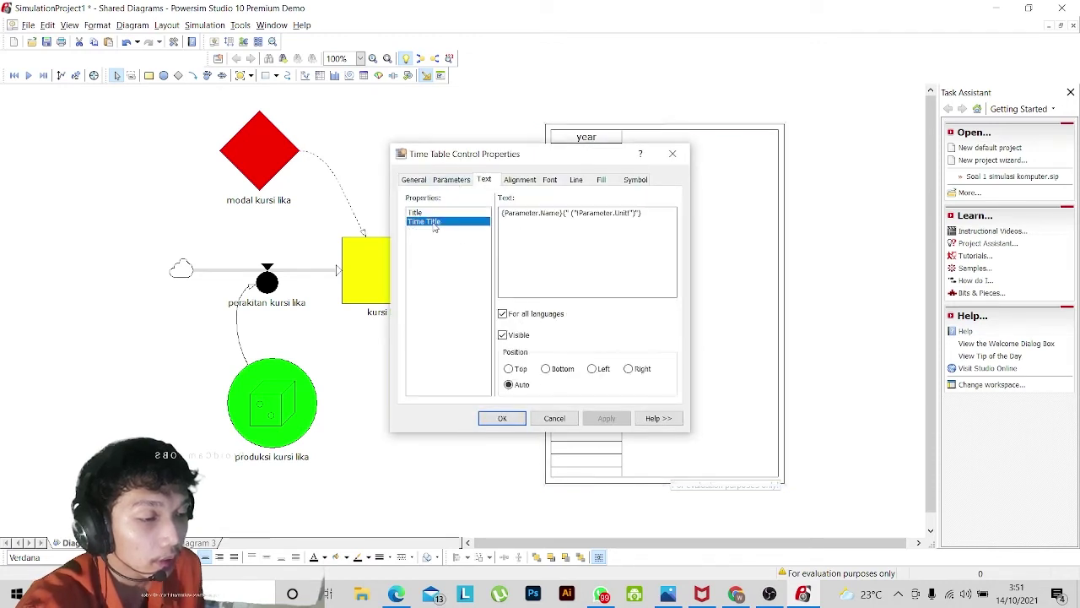
{"action": "left_click", "coordinate": [553, 217]}
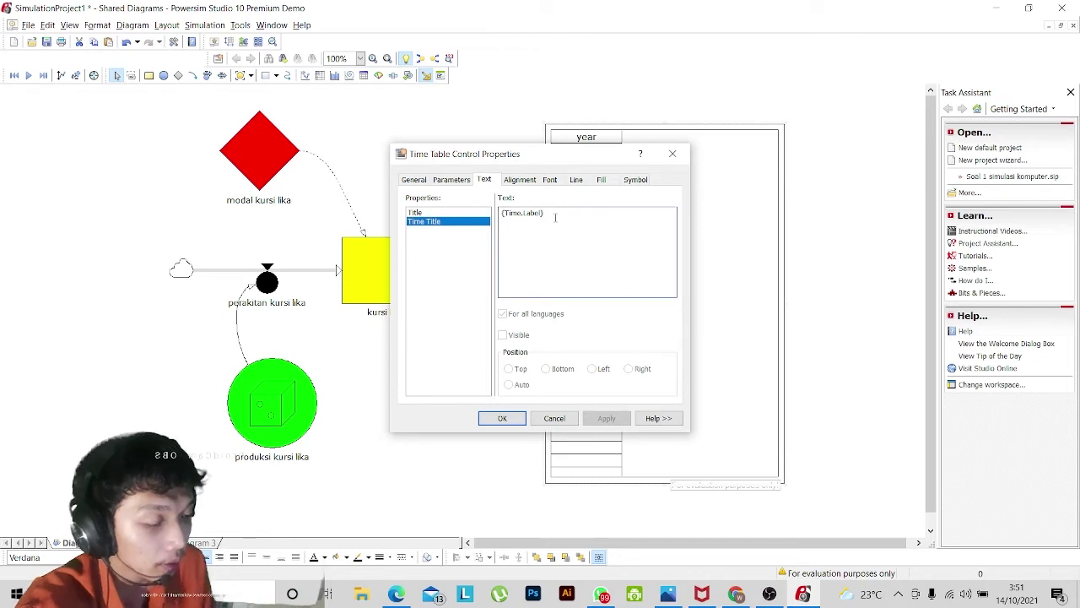
{"action": "key", "text": "BackSpace"}
{"action": "key", "text": "BackSpace"}
{"action": "key", "text": "BackSpace"}
{"action": "key", "text": "BackSpace"}
{"action": "key", "text": "BackSpace"}
{"action": "key", "text": "BackSpace"}
{"action": "key", "text": "BackSpace"}
{"action": "key", "text": "BackSpace"}
{"action": "key", "text": "BackSpace"}
{"action": "key", "text": "BackSpace"}
{"action": "key", "text": "BackSpace"}
{"action": "key", "text": "BackSpace"}
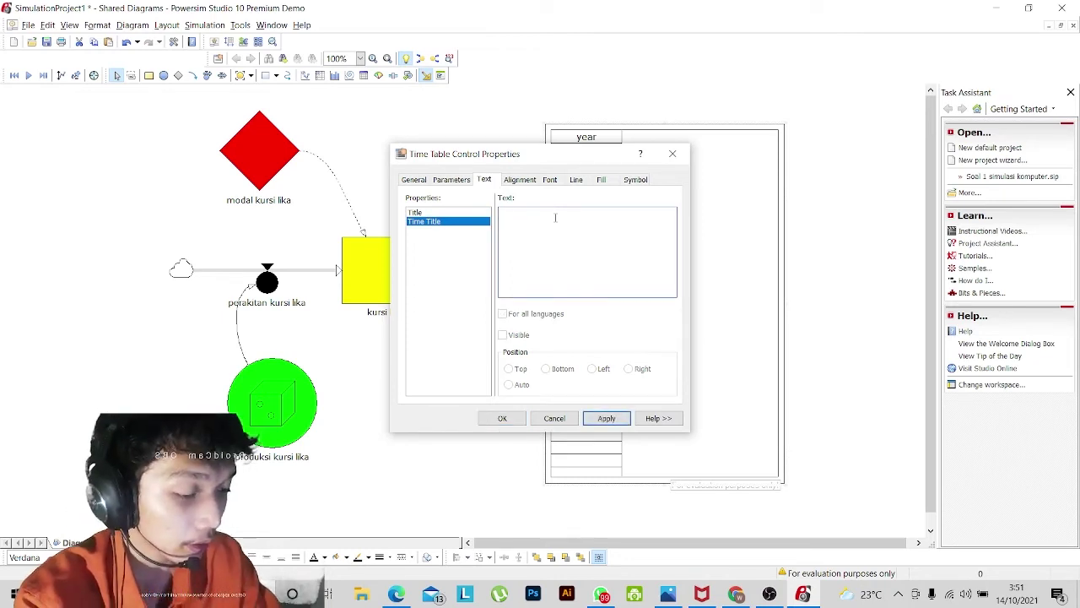
{"action": "type", "text": "bula"}
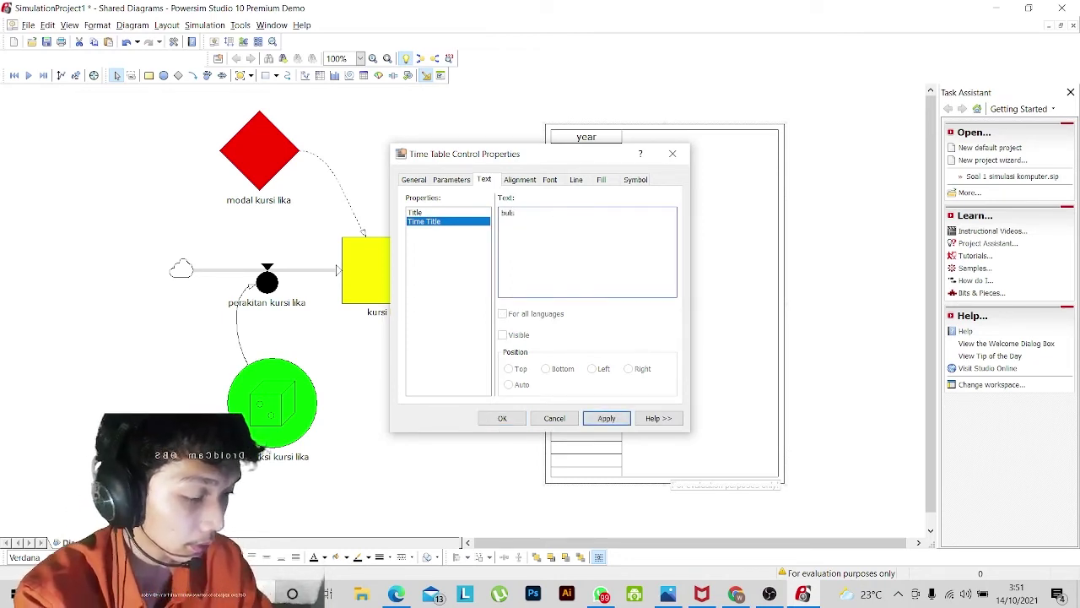
{"action": "type", "text": "n"}
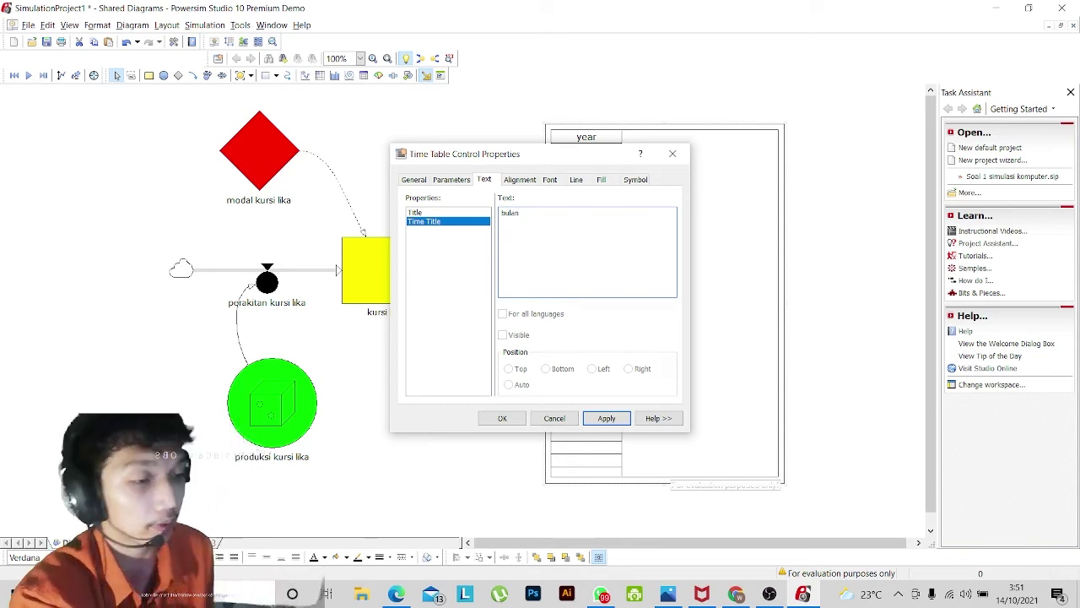
{"action": "left_click", "coordinate": [608, 418]}
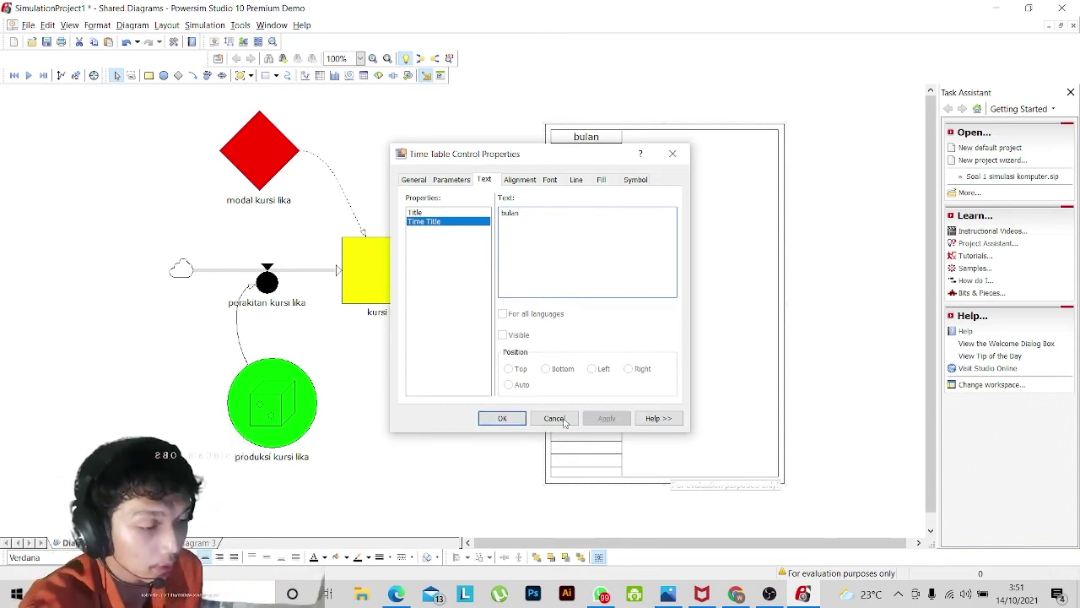
Close the time table's properties and set the simulation start time to 1 and stop time to 24.
{"action": "left_click", "coordinate": [507, 419]}
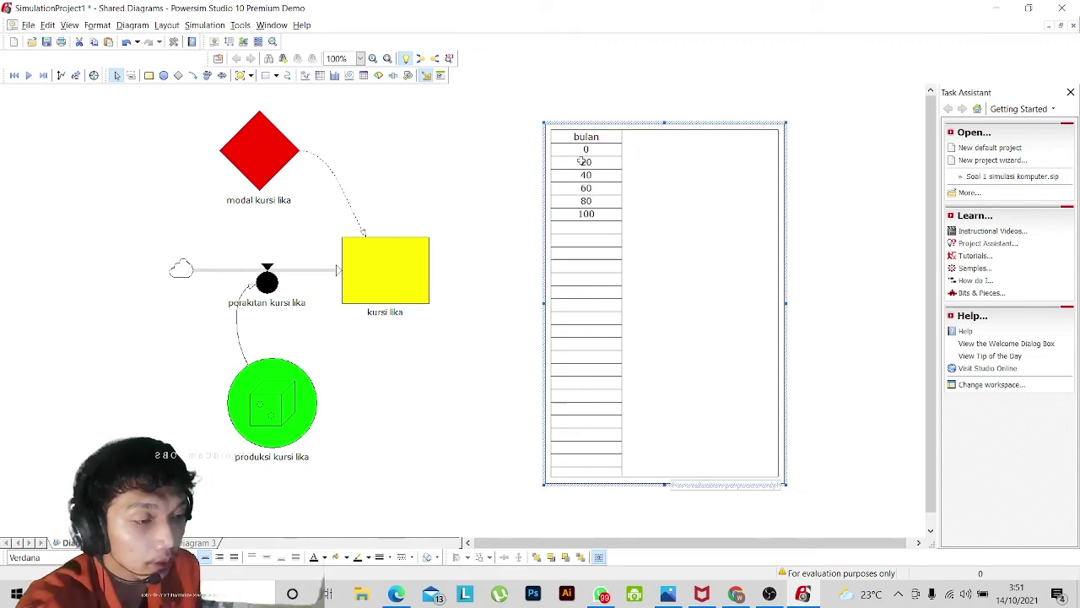
{"action": "left_click", "coordinate": [206, 25]}
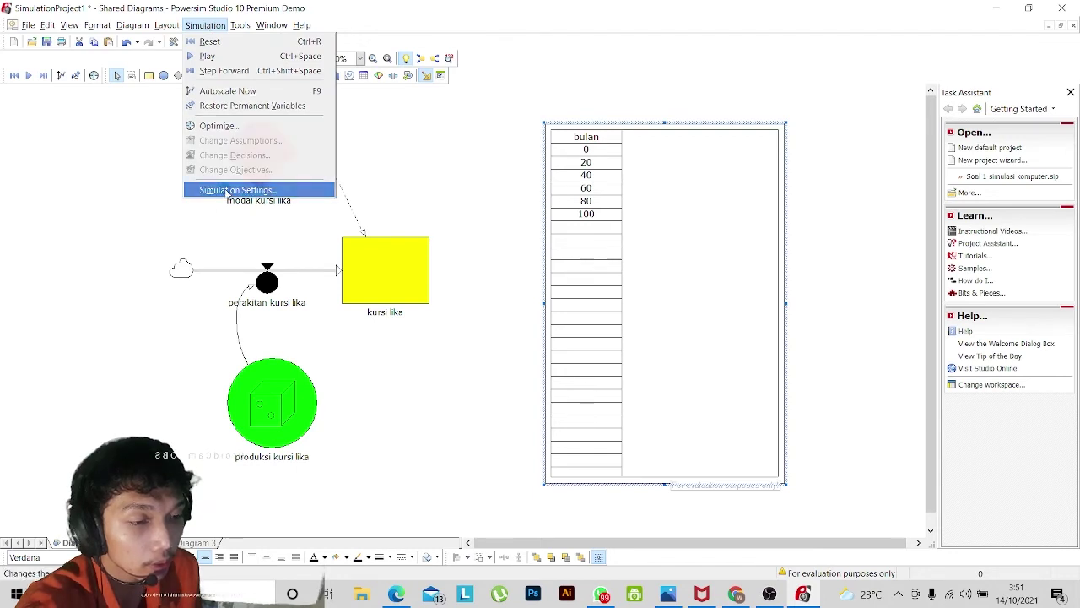
{"action": "left_click", "coordinate": [237, 190]}
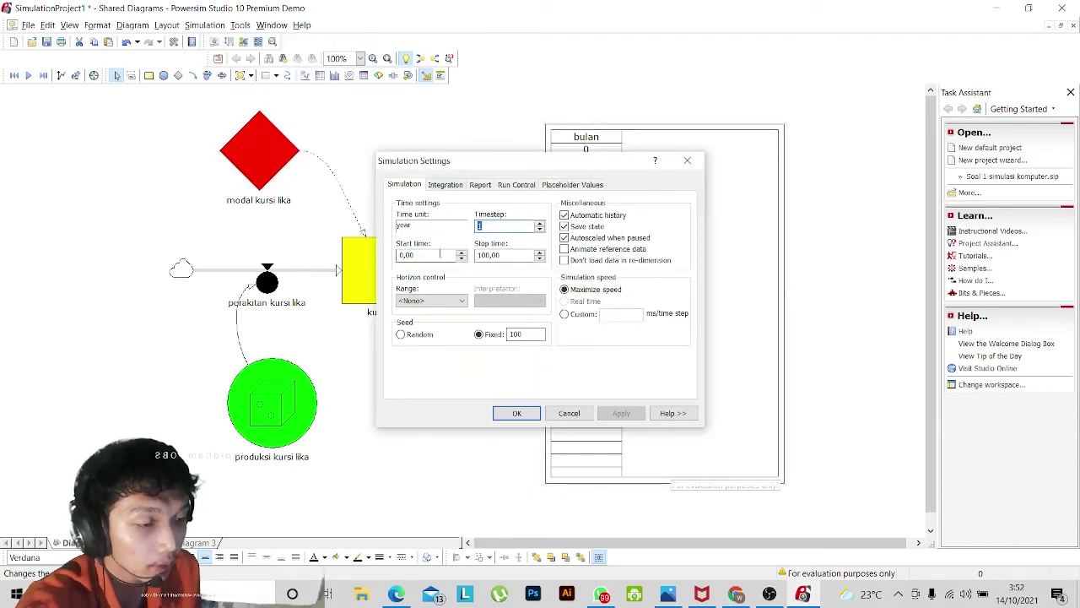
{"action": "left_click", "coordinate": [448, 254]}
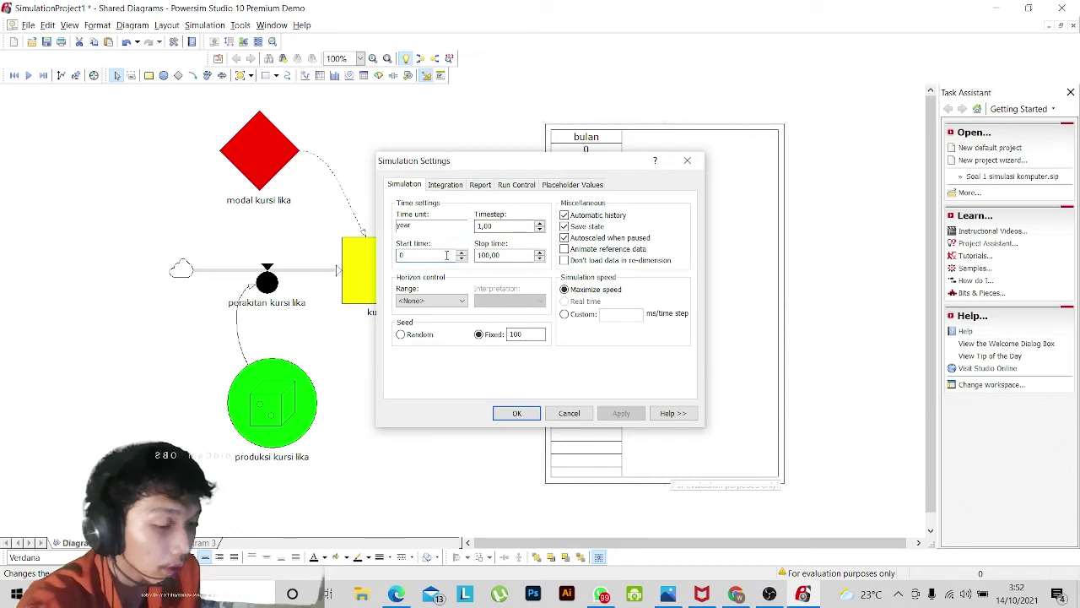
{"action": "type", "text": "1"}
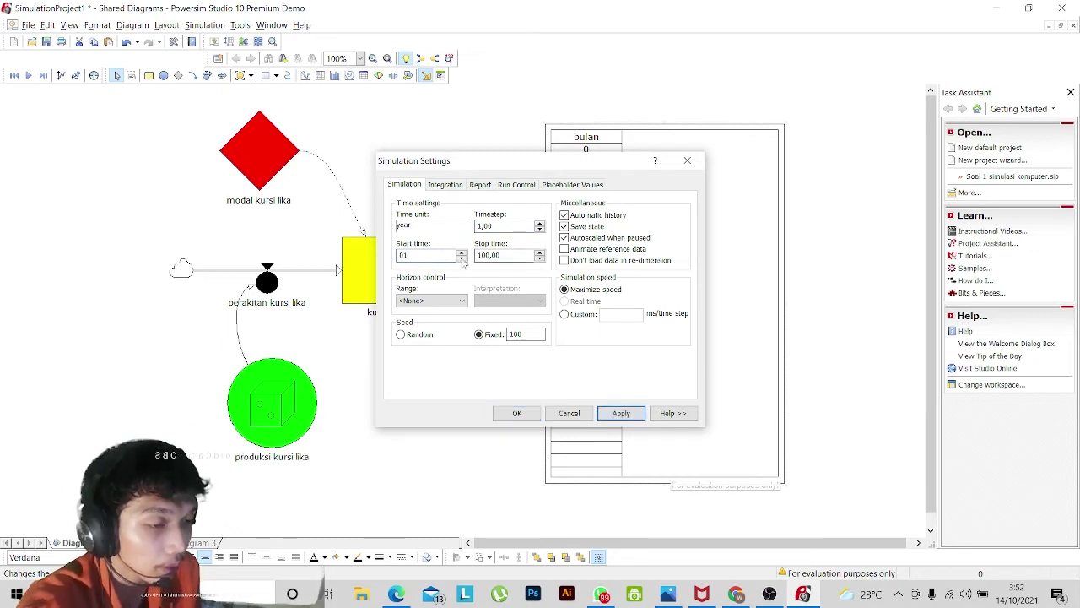
{"action": "key", "text": "Left"}
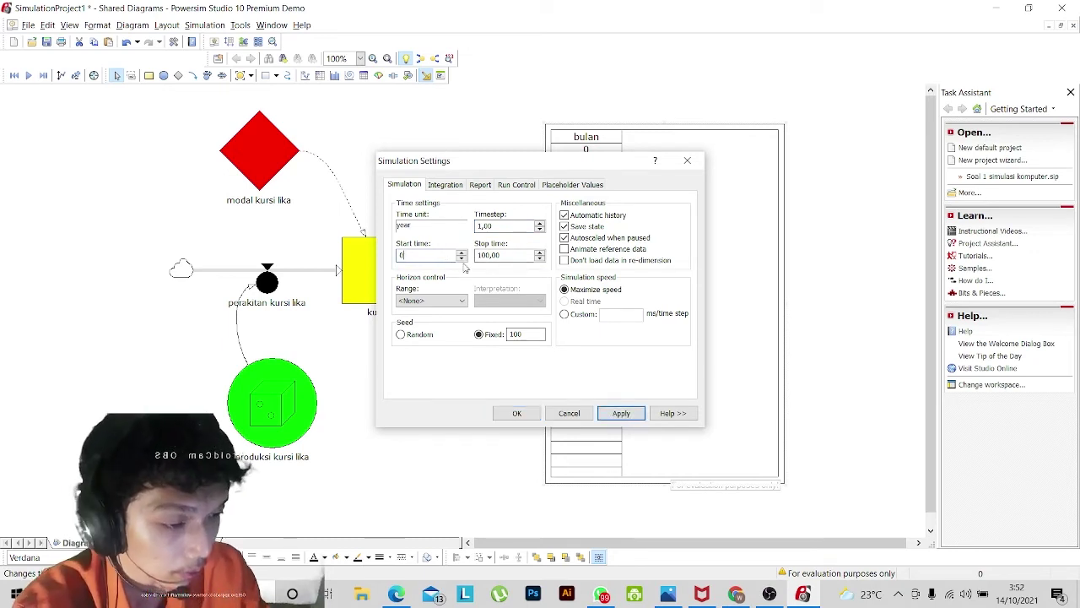
{"action": "key", "text": "BackSpace"}
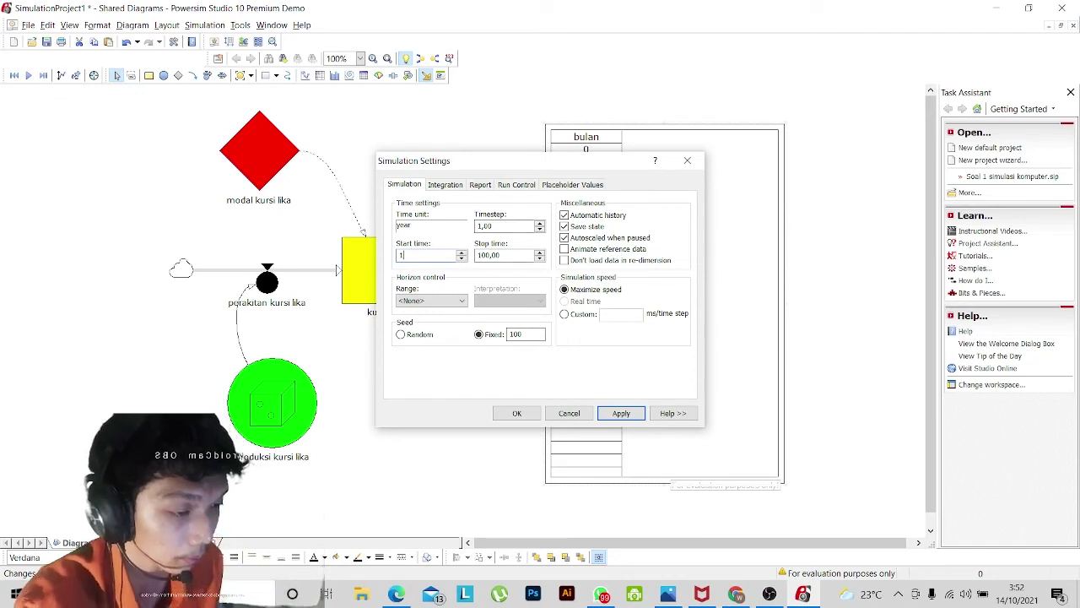
{"action": "left_click", "coordinate": [507, 255]}
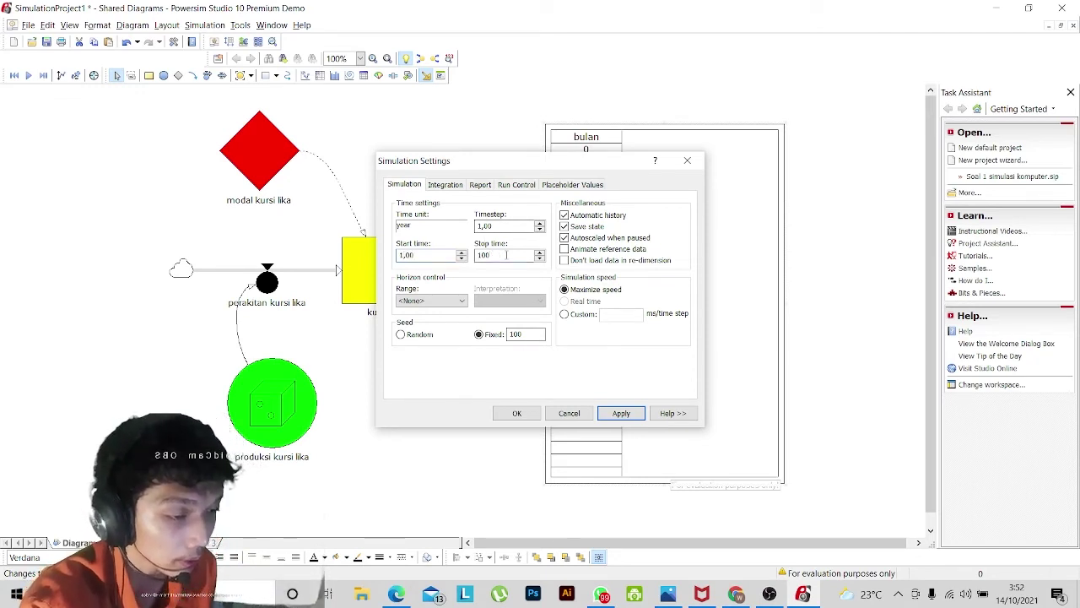
{"action": "key", "text": "BackSpace"}
{"action": "key", "text": "BackSpace"}
{"action": "key", "text": "BackSpace"}
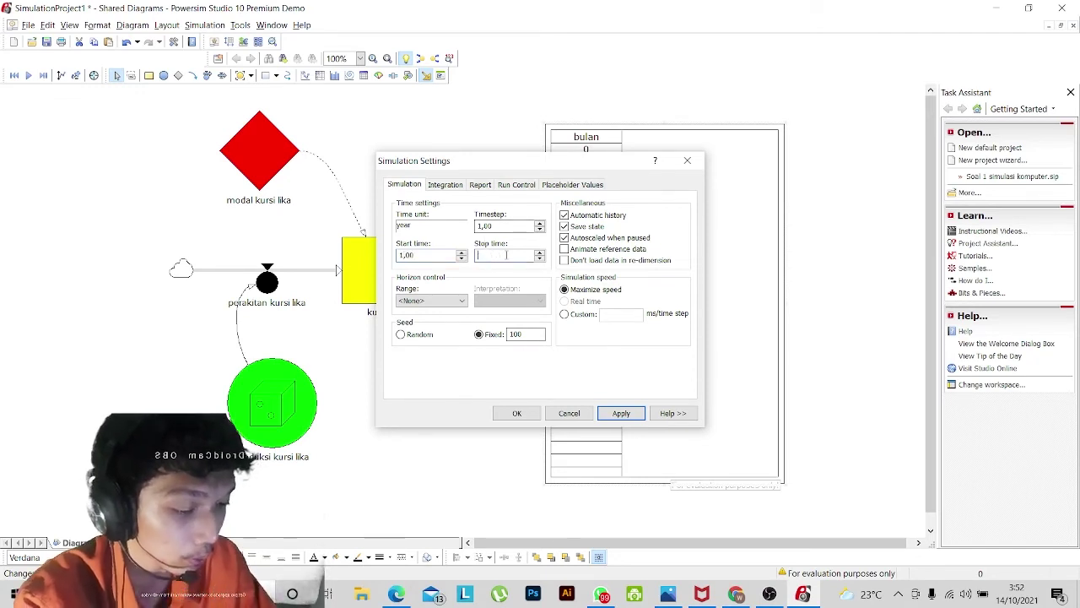
{"action": "type", "text": "24"}
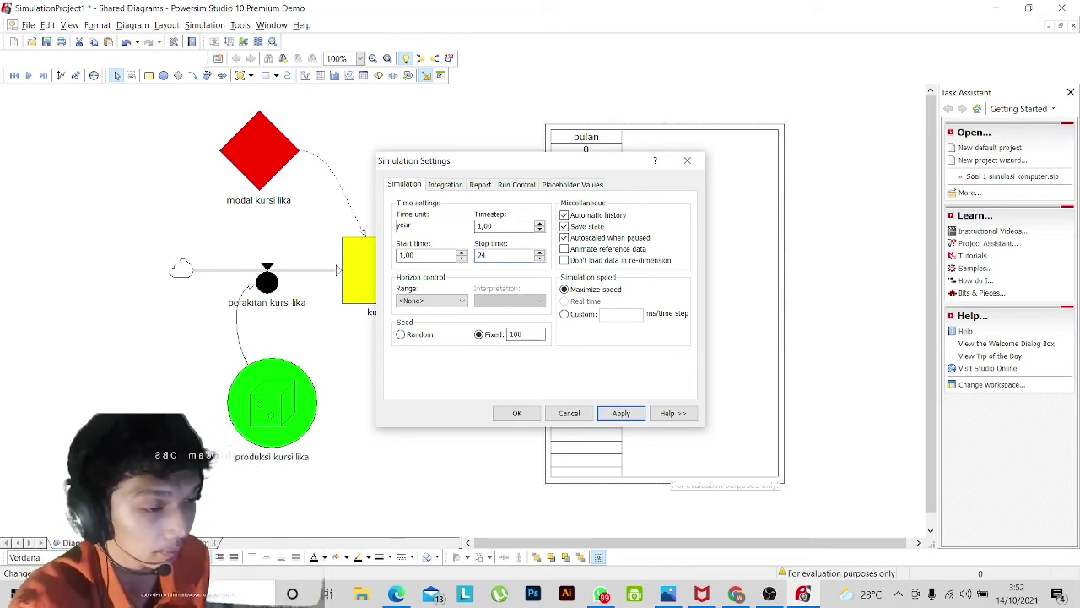
Turn off the automatic report intervals, set both the minor and major interval to 1 year, and apply the simulation settings.
{"action": "left_click", "coordinate": [480, 184]}
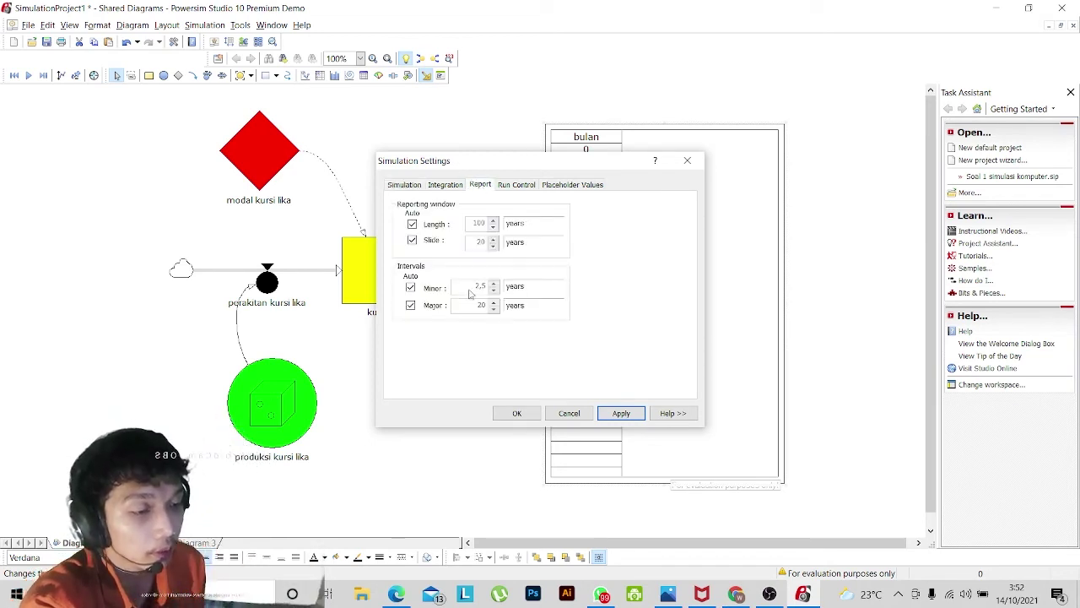
{"action": "left_click", "coordinate": [411, 288]}
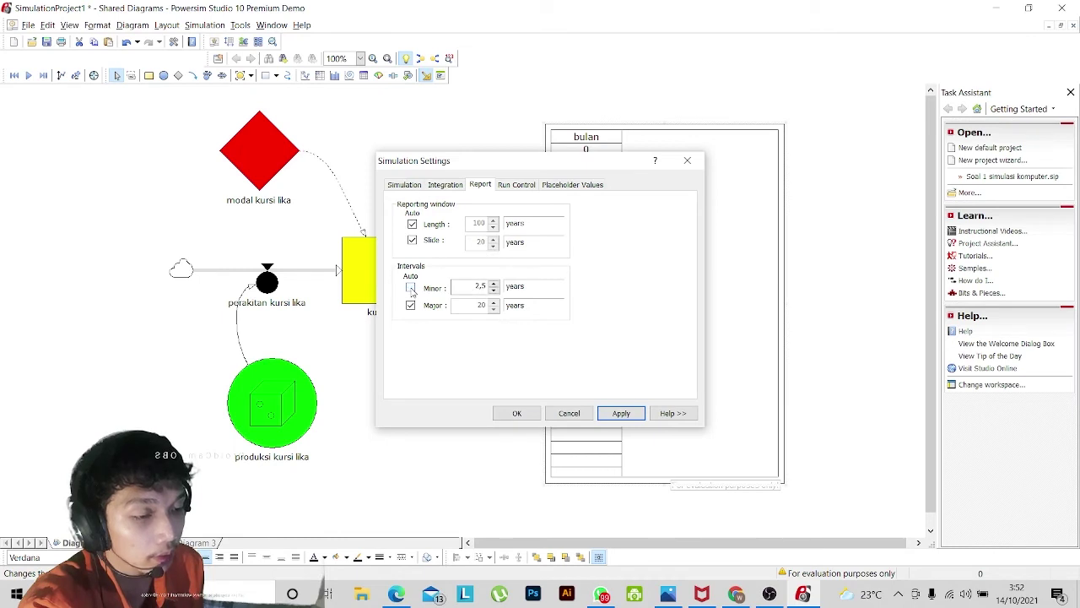
{"action": "left_click", "coordinate": [410, 305]}
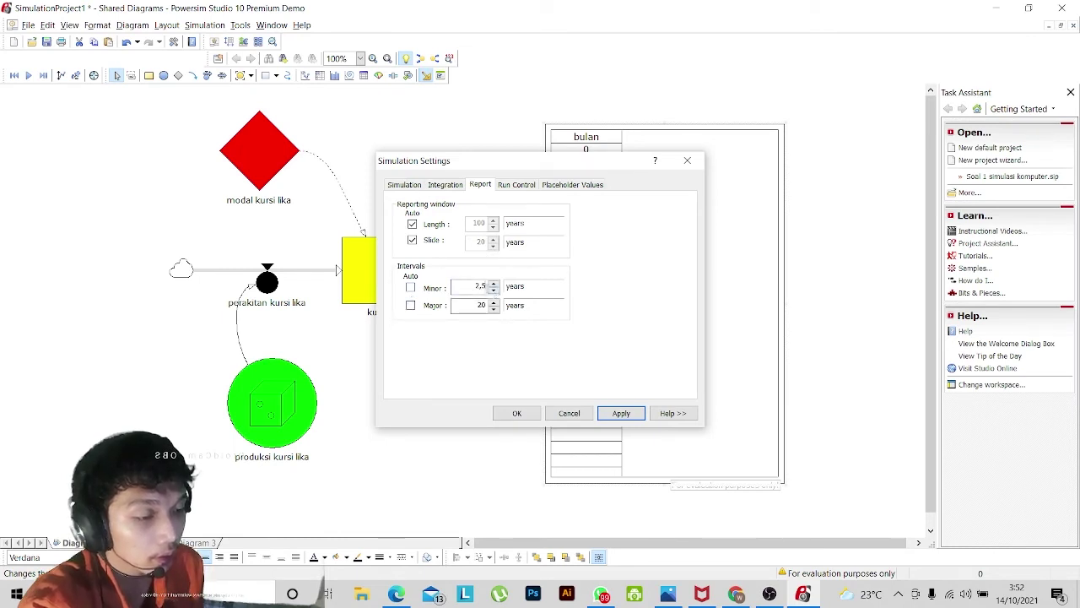
{"action": "type", "text": "1"}
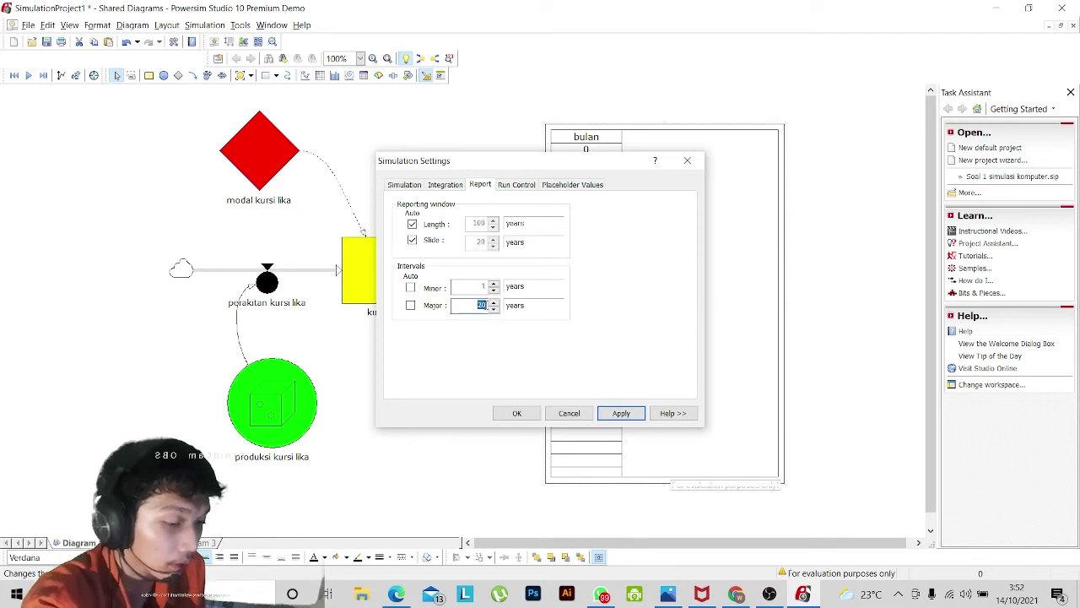
{"action": "type", "text": "1"}
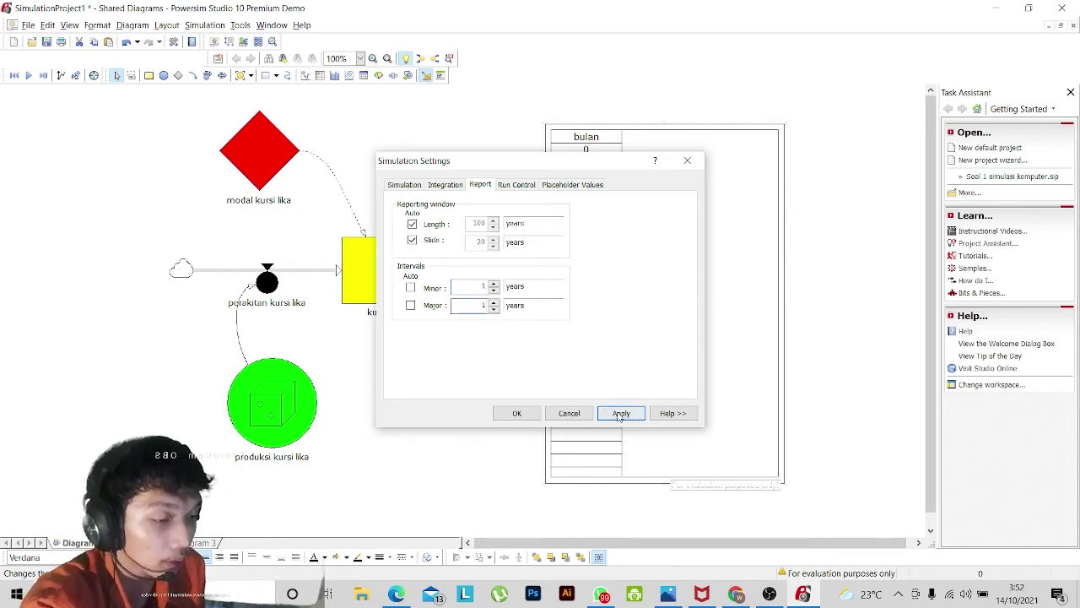
{"action": "left_click", "coordinate": [621, 412]}
{"action": "left_click", "coordinate": [517, 412]}
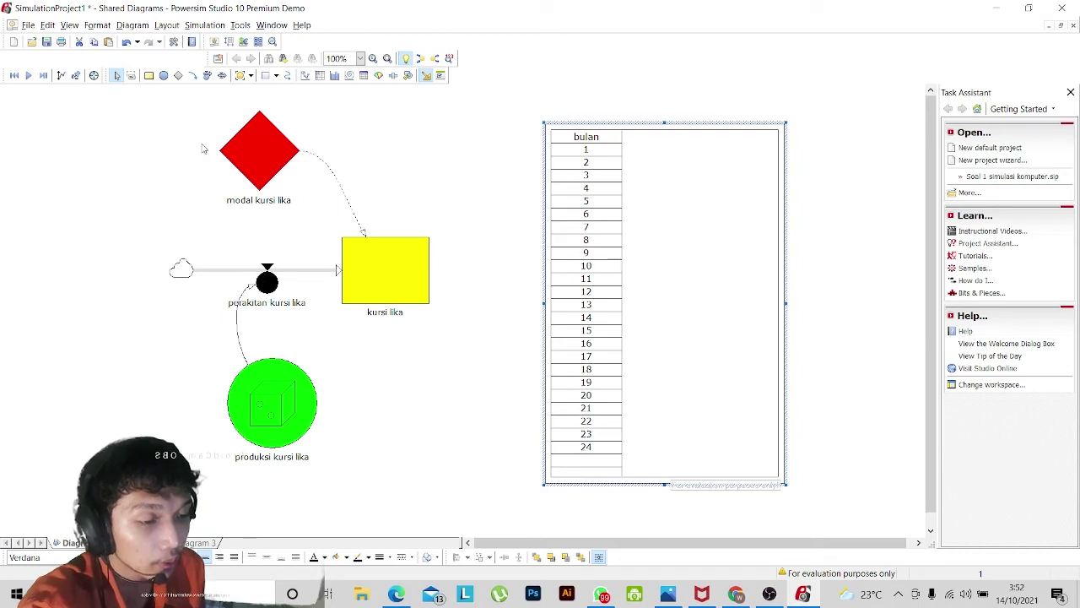
Add "modal kursi lika", "produksi kursi lika", "perakitan kursi lika" and "kursi lika" to the time table as columns, in that order.
{"action": "left_click", "coordinate": [264, 152]}
{"action": "left_click_drag", "start_coordinate": [666, 215], "coordinate": [667, 215]}
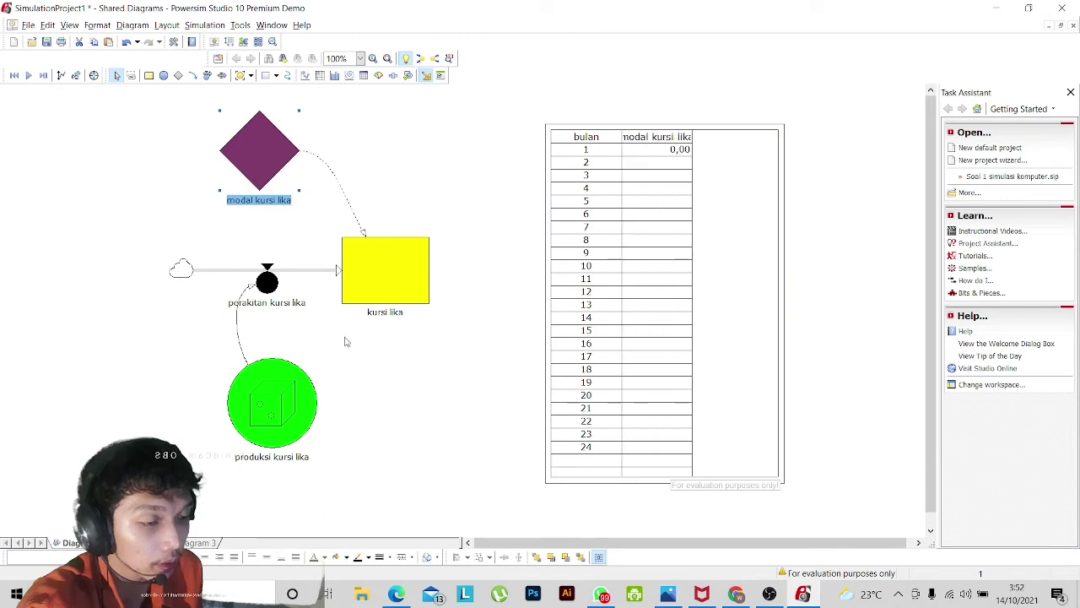
{"action": "left_click_drag", "start_coordinate": [284, 390], "coordinate": [727, 272]}
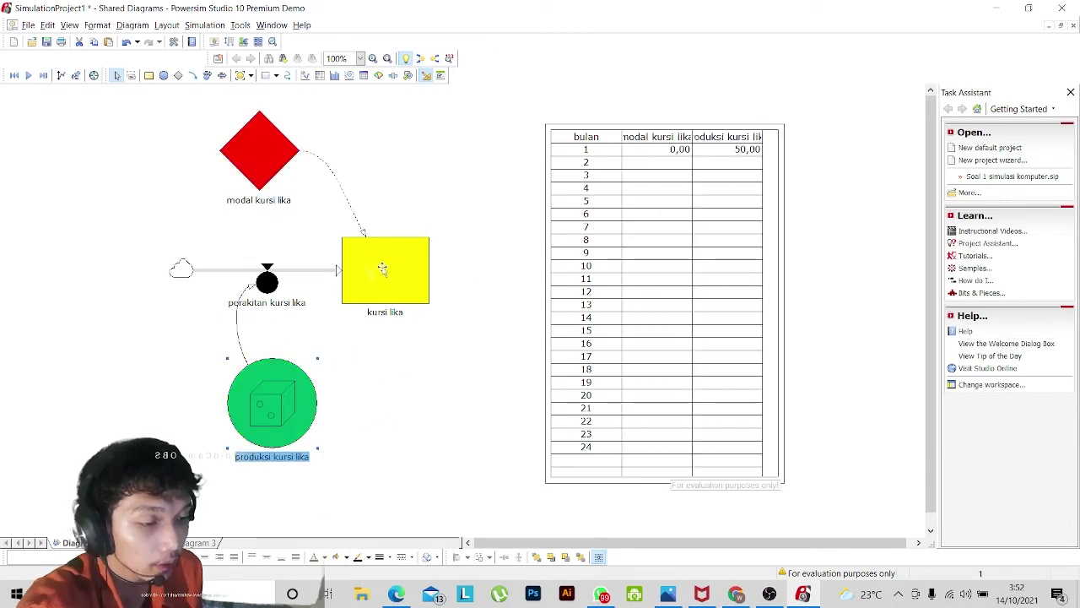
{"action": "left_click_drag", "start_coordinate": [268, 278], "coordinate": [757, 264]}
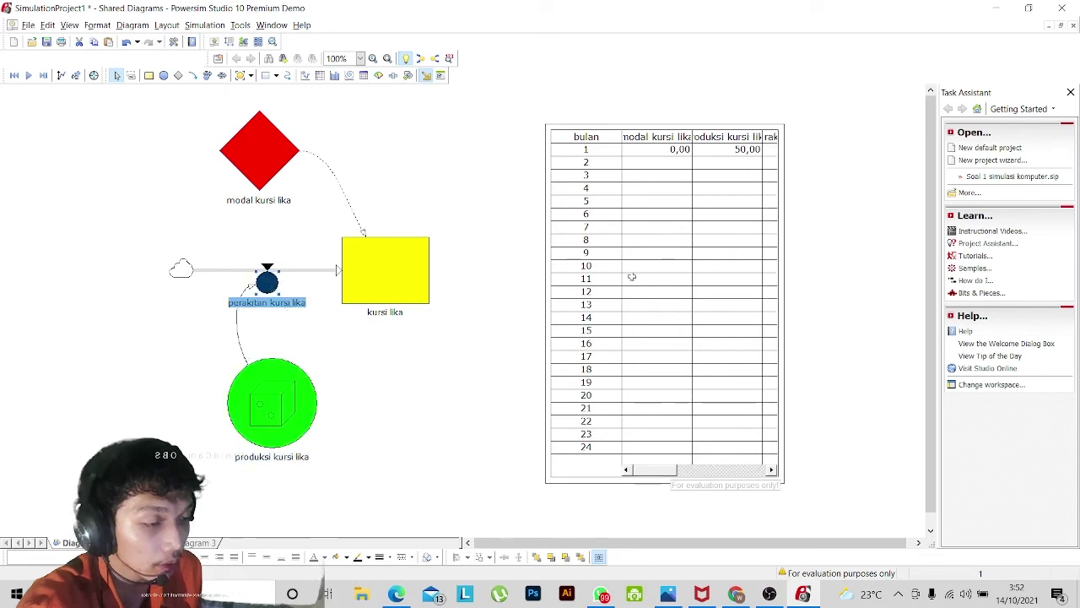
{"action": "left_click_drag", "start_coordinate": [367, 277], "coordinate": [812, 239]}
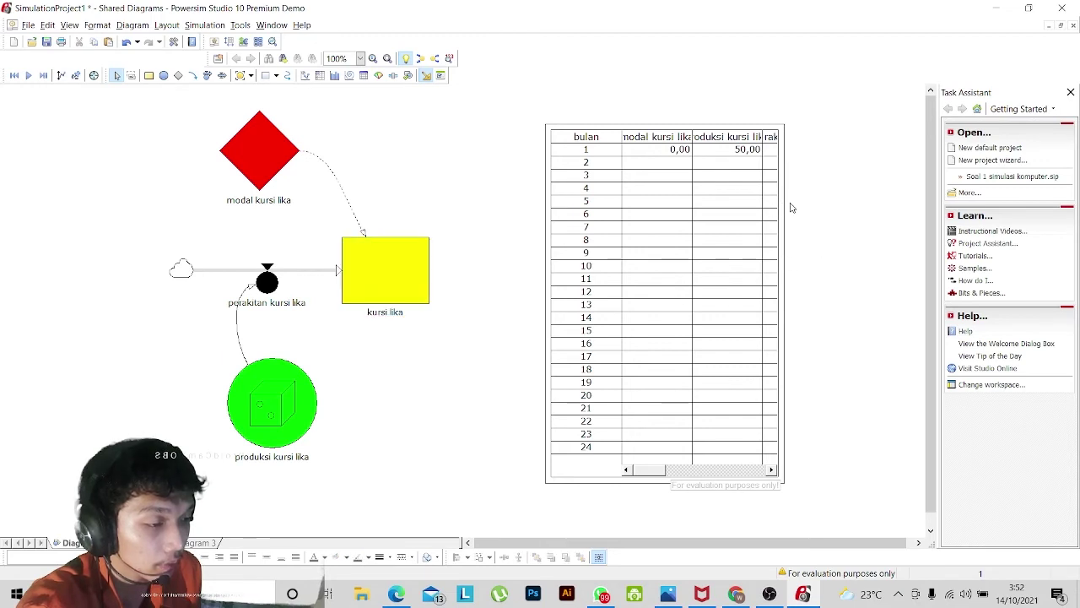
Widen the time table frame so all four variable columns fit, leaving only a narrow empty strip beside them.
{"action": "left_click", "coordinate": [761, 263]}
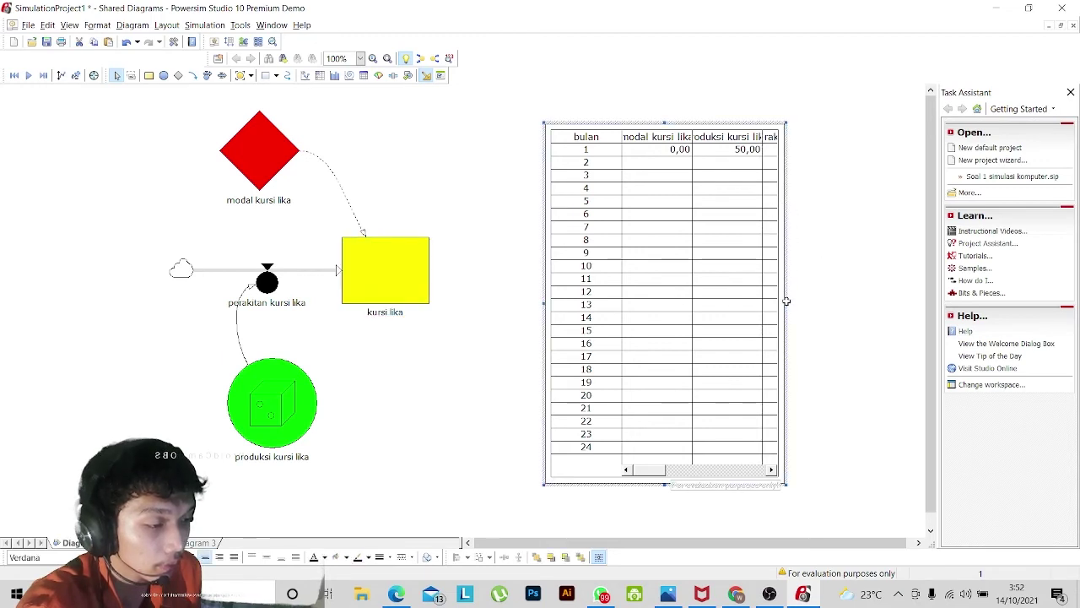
{"action": "left_click_drag", "start_coordinate": [786, 303], "coordinate": [930, 294]}
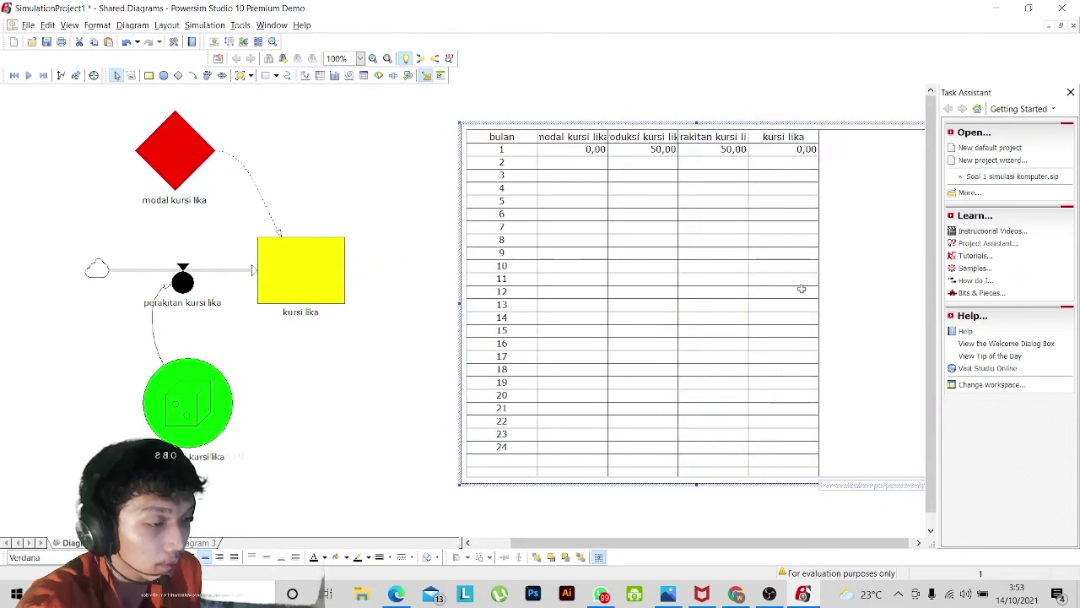
{"action": "middle_click", "coordinate": [872, 273]}
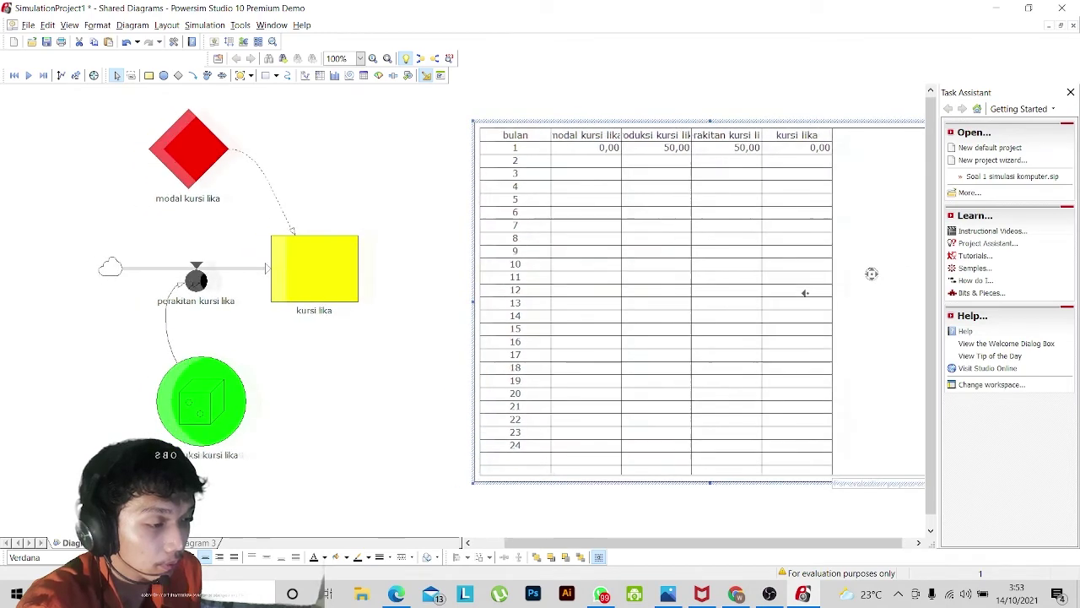
{"action": "middle_click", "coordinate": [878, 292]}
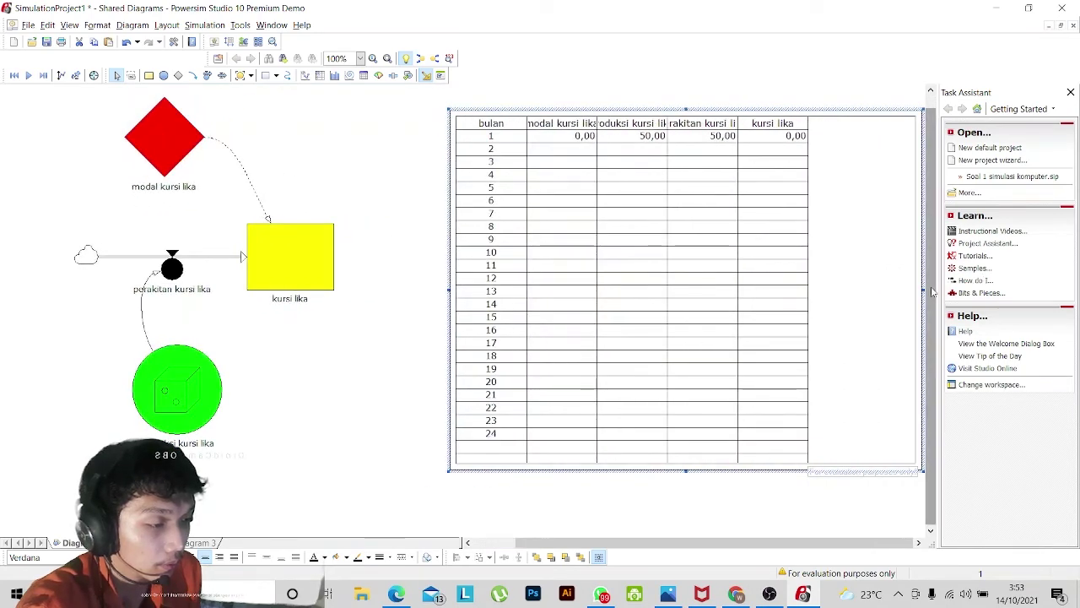
{"action": "left_click_drag", "start_coordinate": [926, 291], "coordinate": [859, 306]}
Deselect the time table and run the simulation to fill it with monthly results.
{"action": "left_click", "coordinate": [576, 511]}
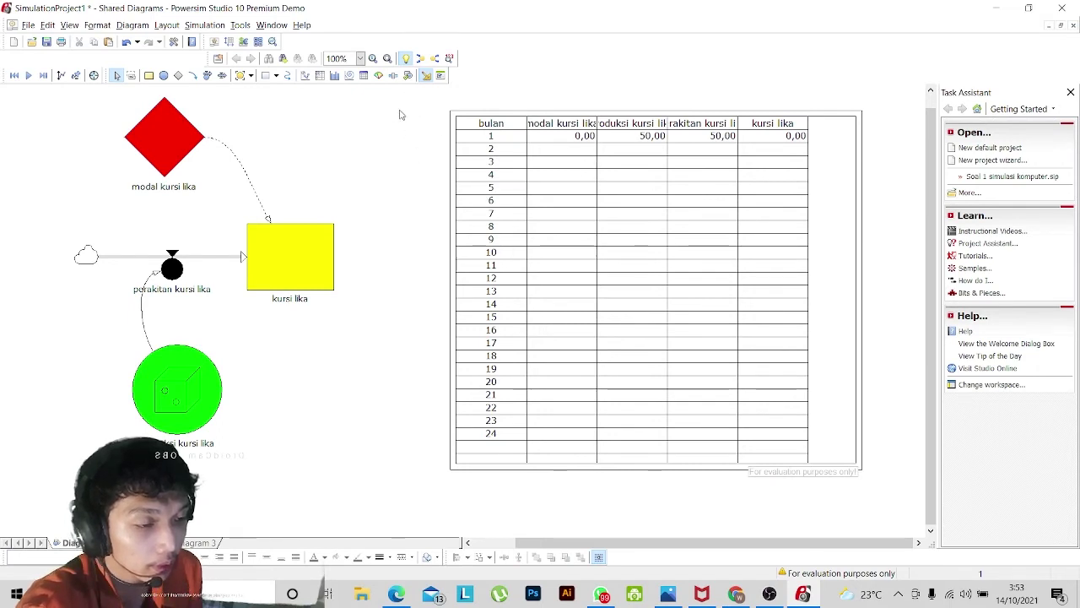
{"action": "left_click", "coordinate": [201, 26]}
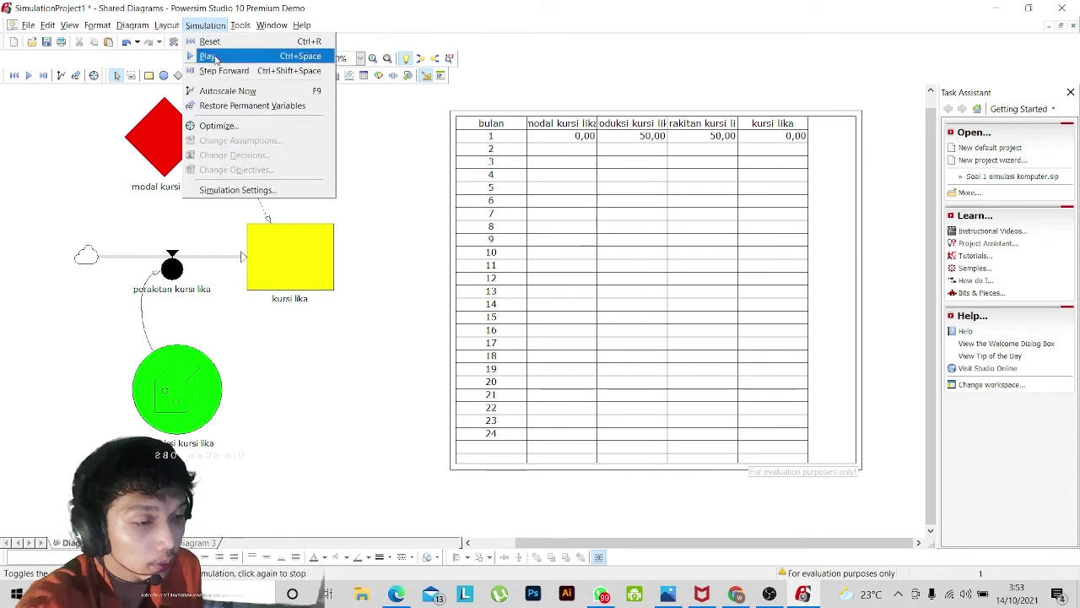
{"action": "left_click", "coordinate": [208, 57]}
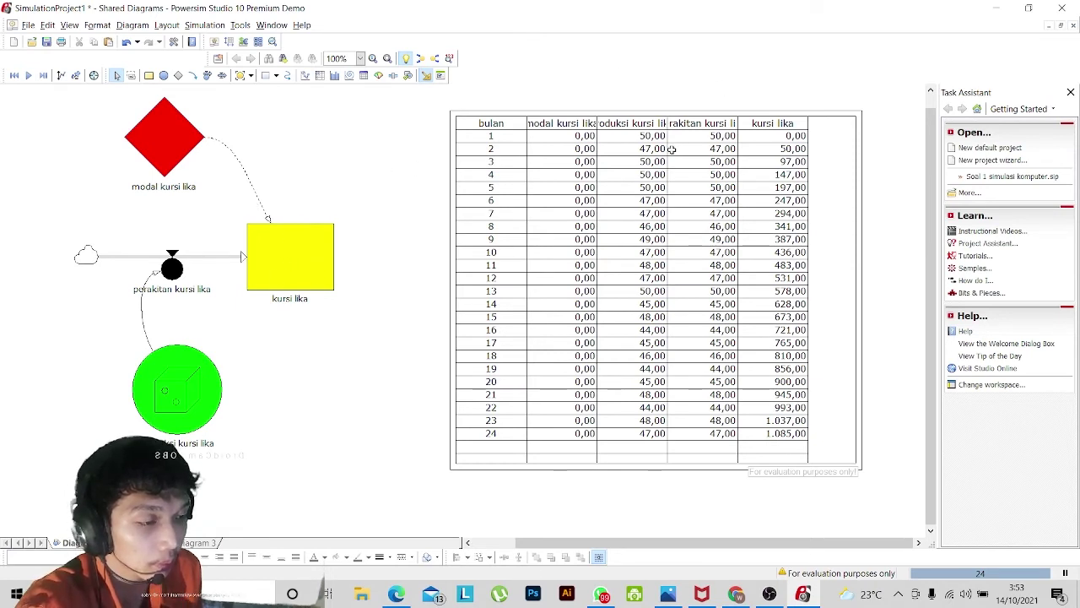
Widen the modal, produksi and perakitan columns to fit their full headings, and enlarge the table frame to hold them.
{"action": "left_click", "coordinate": [597, 138]}
{"action": "left_click_drag", "start_coordinate": [598, 137], "coordinate": [610, 140]}
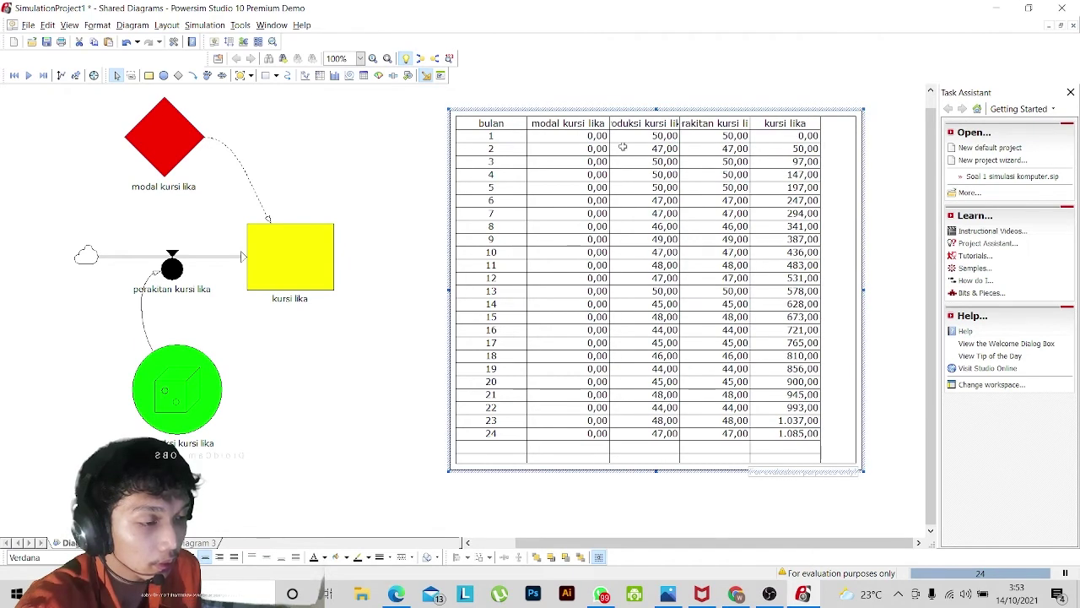
{"action": "left_click_drag", "start_coordinate": [681, 169], "coordinate": [712, 177]}
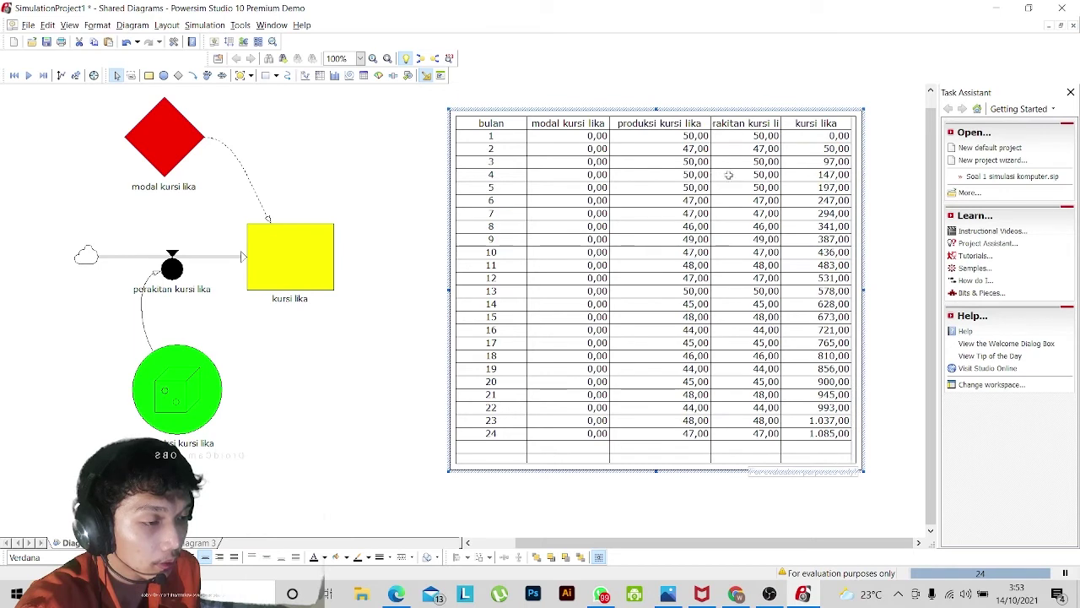
{"action": "left_click_drag", "start_coordinate": [782, 180], "coordinate": [796, 184]}
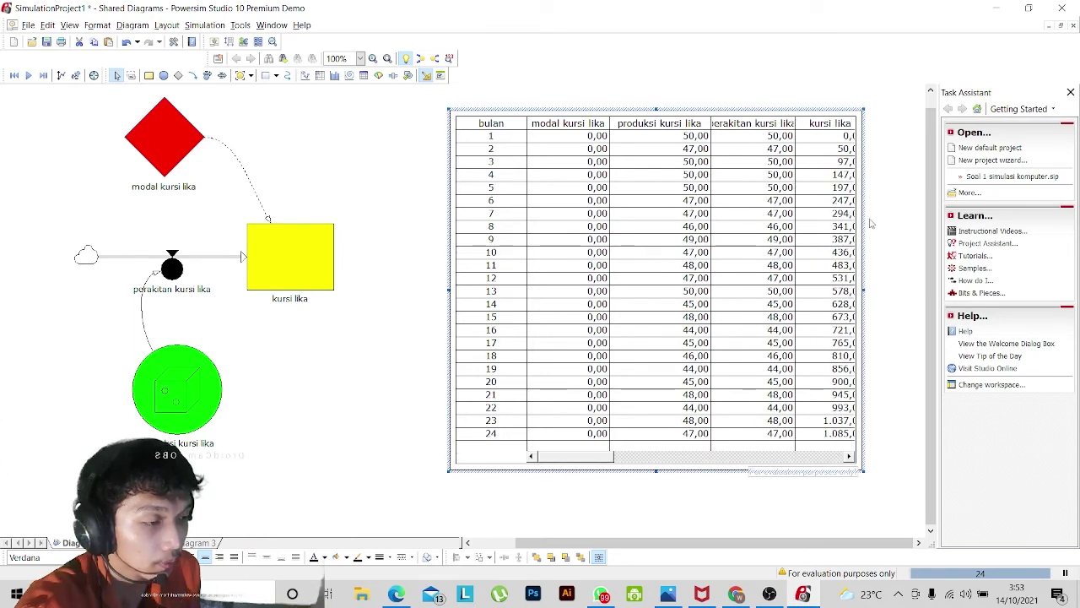
{"action": "left_click_drag", "start_coordinate": [865, 289], "coordinate": [909, 290]}
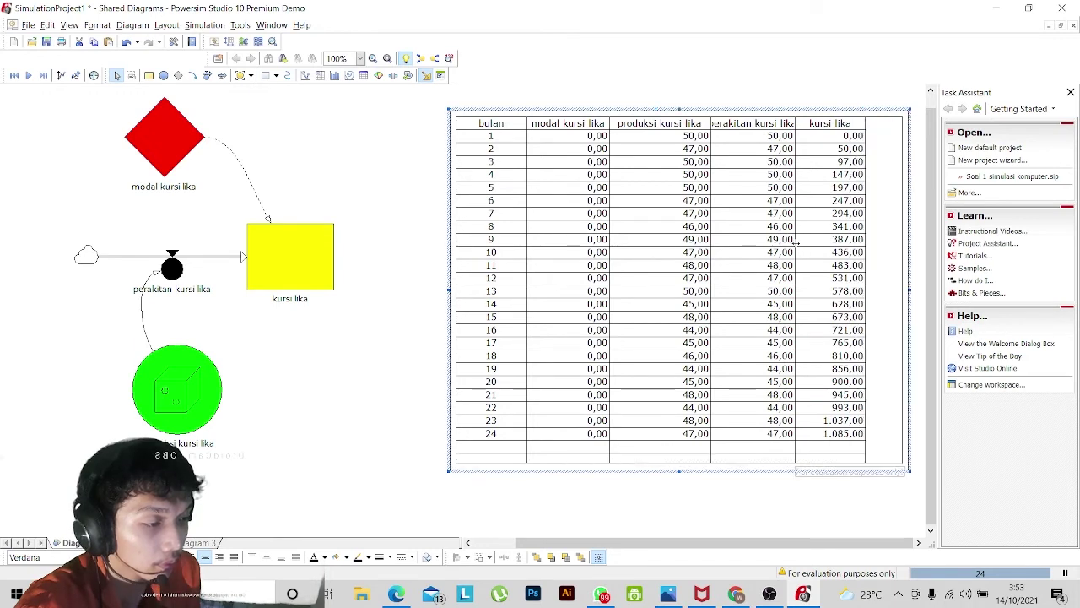
{"action": "left_click_drag", "start_coordinate": [795, 242], "coordinate": [823, 243]}
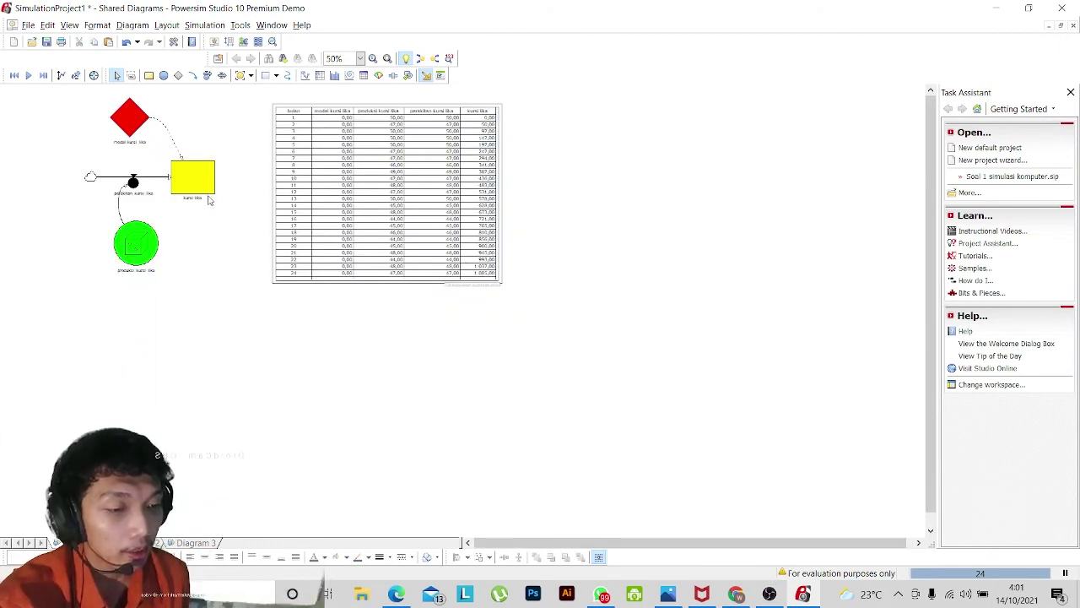
Select all four "kursi lika" model elements together with their links and copy them.
{"action": "mouse_move", "coordinate": [188, 181]}
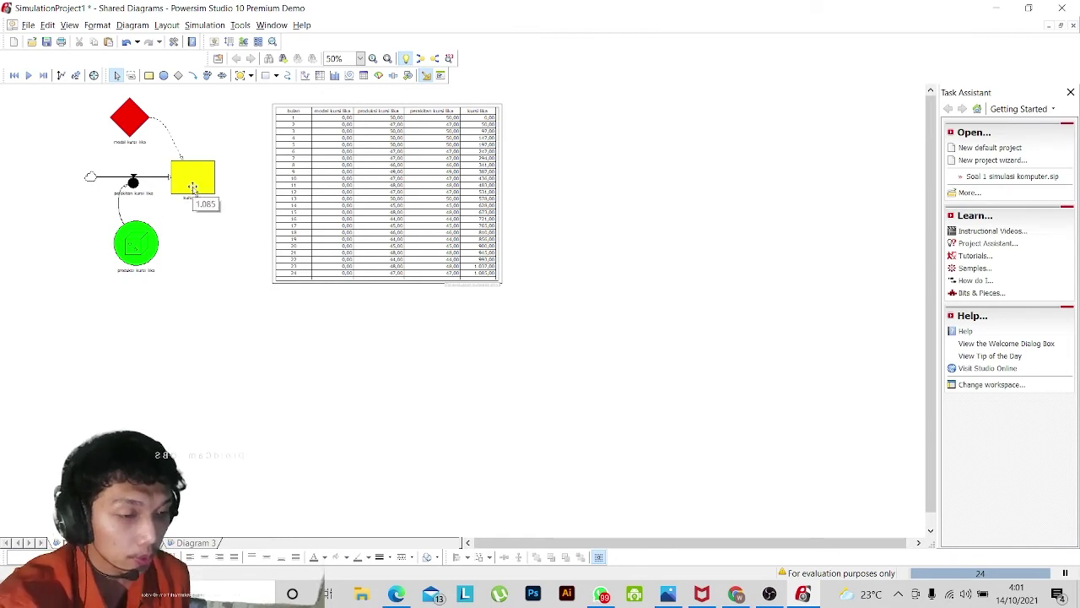
{"action": "right_click", "coordinate": [193, 186]}
{"action": "left_click", "coordinate": [163, 251]}
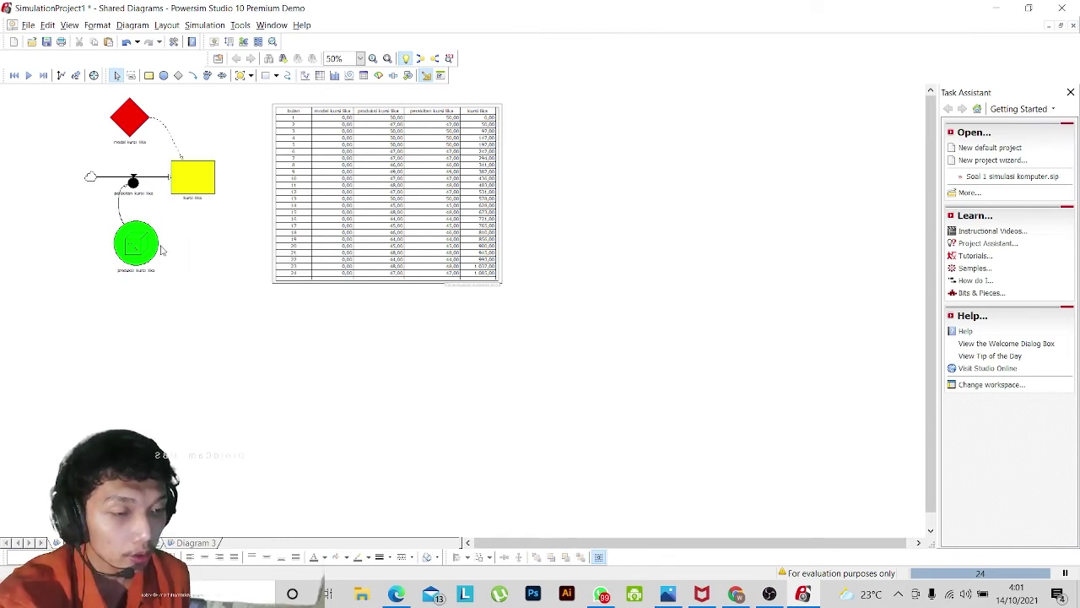
{"action": "left_click_drag", "start_coordinate": [82, 96], "coordinate": [176, 222]}
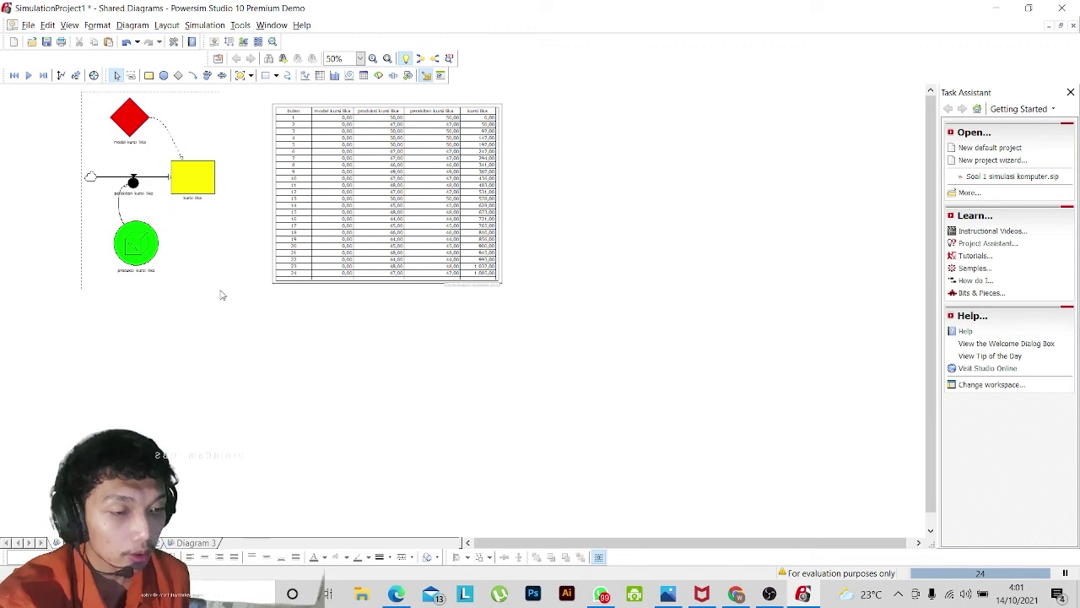
{"action": "left_click_drag", "start_coordinate": [221, 295], "coordinate": [231, 304]}
{"action": "right_click", "coordinate": [181, 185]}
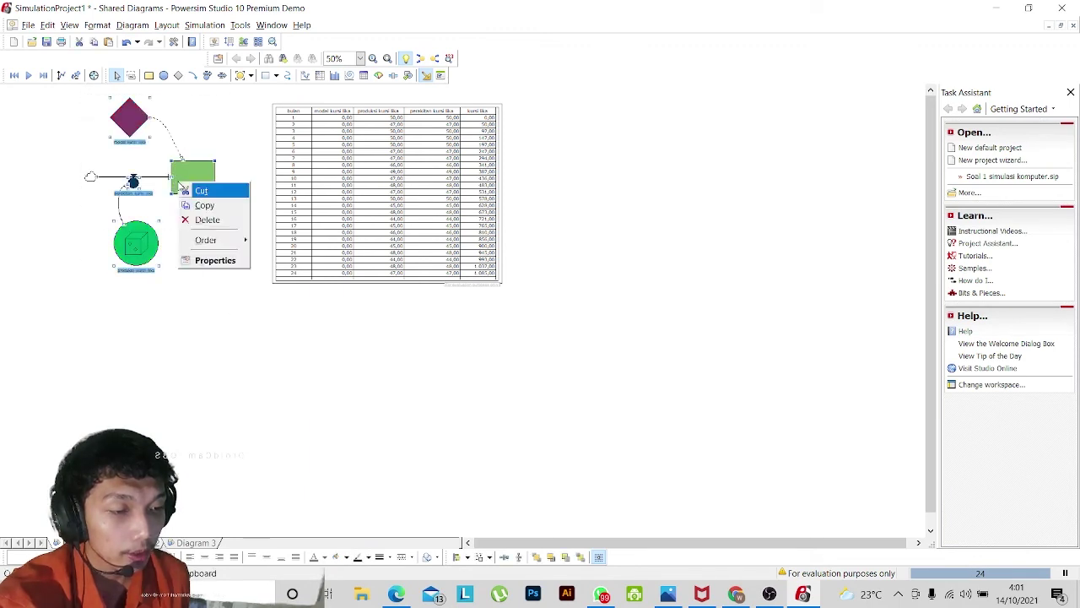
{"action": "left_click", "coordinate": [201, 205]}
Paste the copied model into the diagram and place it in the empty area below the original, then deselect it.
{"action": "right_click", "coordinate": [149, 338]}
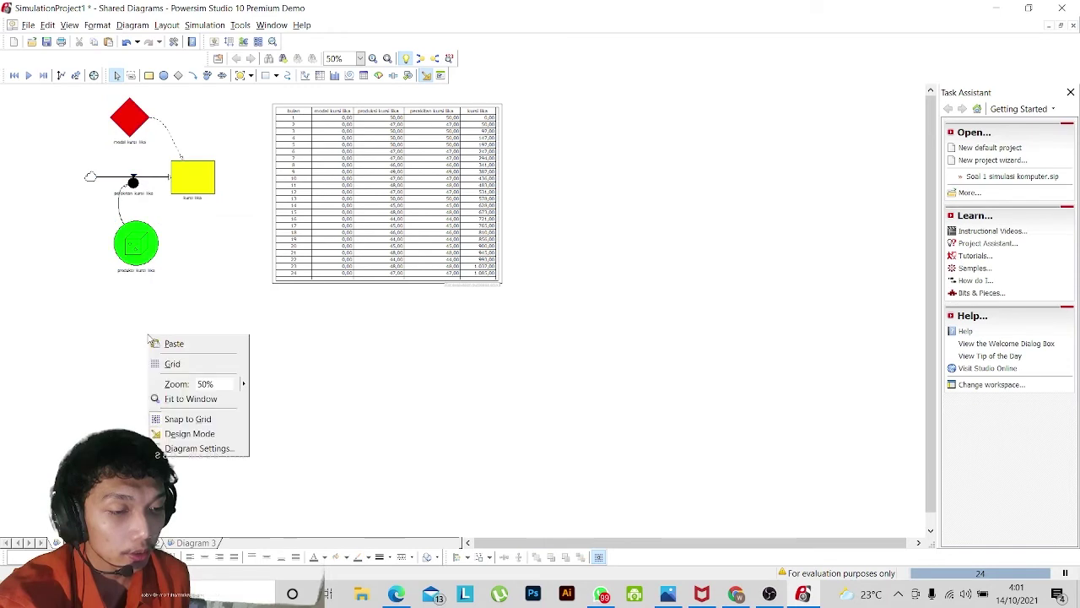
{"action": "left_click", "coordinate": [169, 343]}
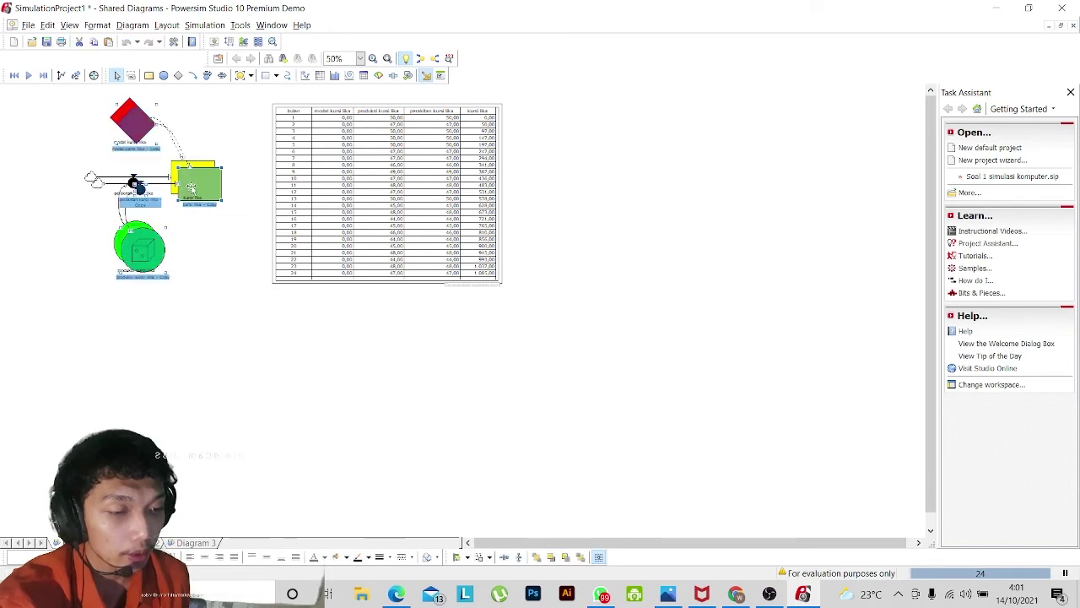
{"action": "left_click_drag", "start_coordinate": [191, 188], "coordinate": [199, 433]}
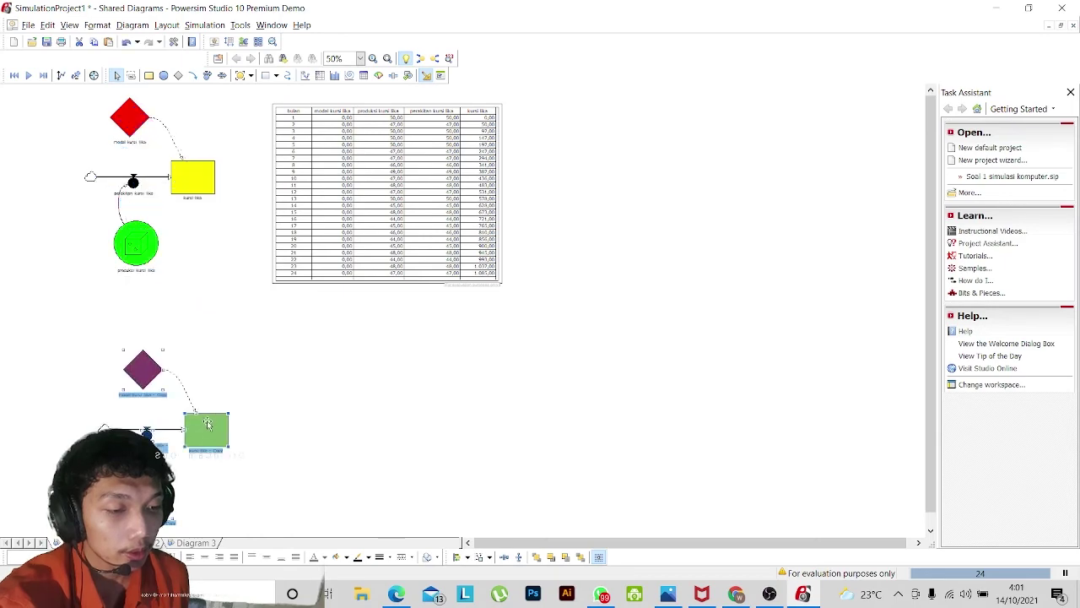
{"action": "left_click", "coordinate": [253, 413]}
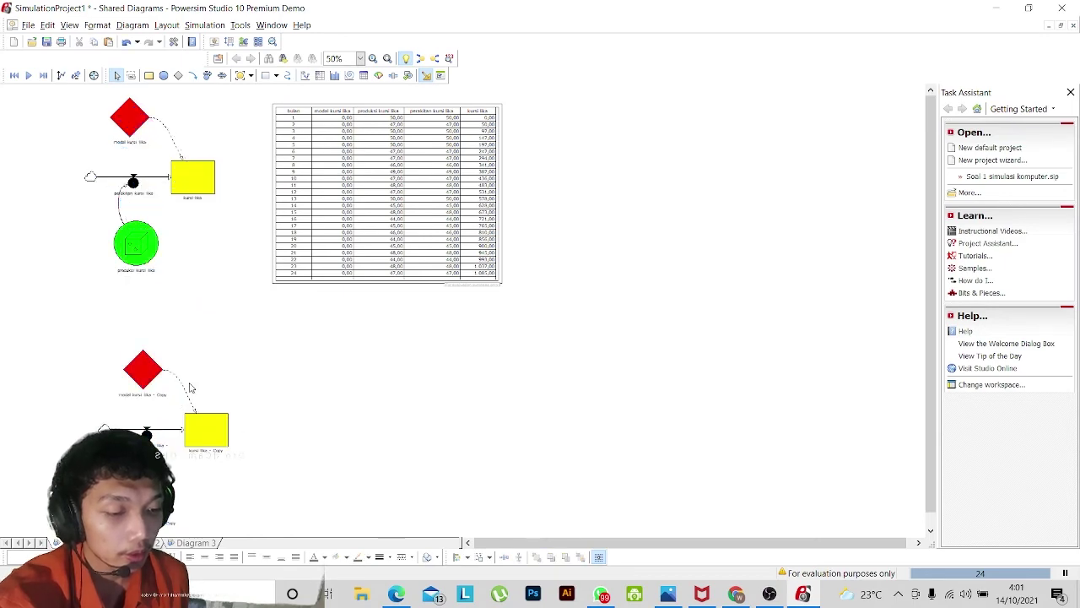
Rename the copied red diamond constant "modal kursi wiko".
{"action": "scroll", "coordinate": [189, 387], "scroll_direction": "up", "scroll_amount": 2}
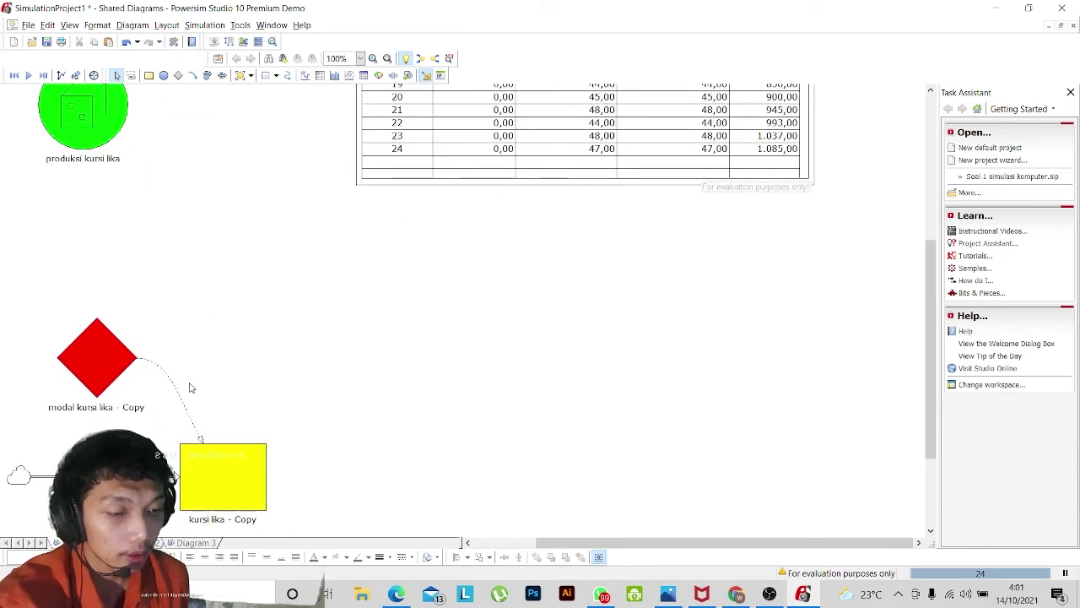
{"action": "middle_click", "coordinate": [295, 396]}
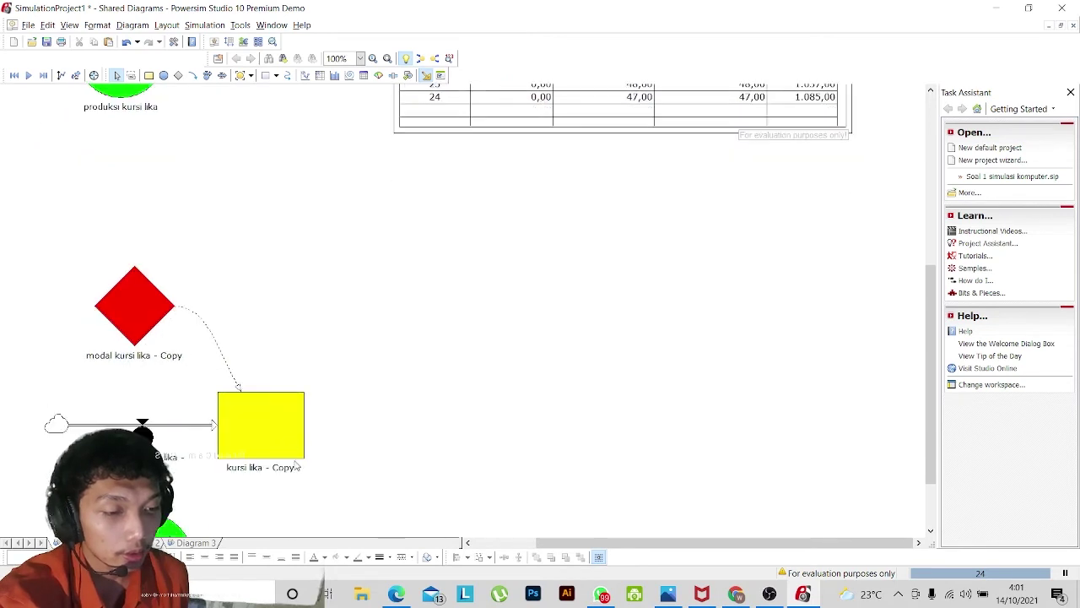
{"action": "middle_click", "coordinate": [369, 396]}
{"action": "middle_click", "coordinate": [378, 507]}
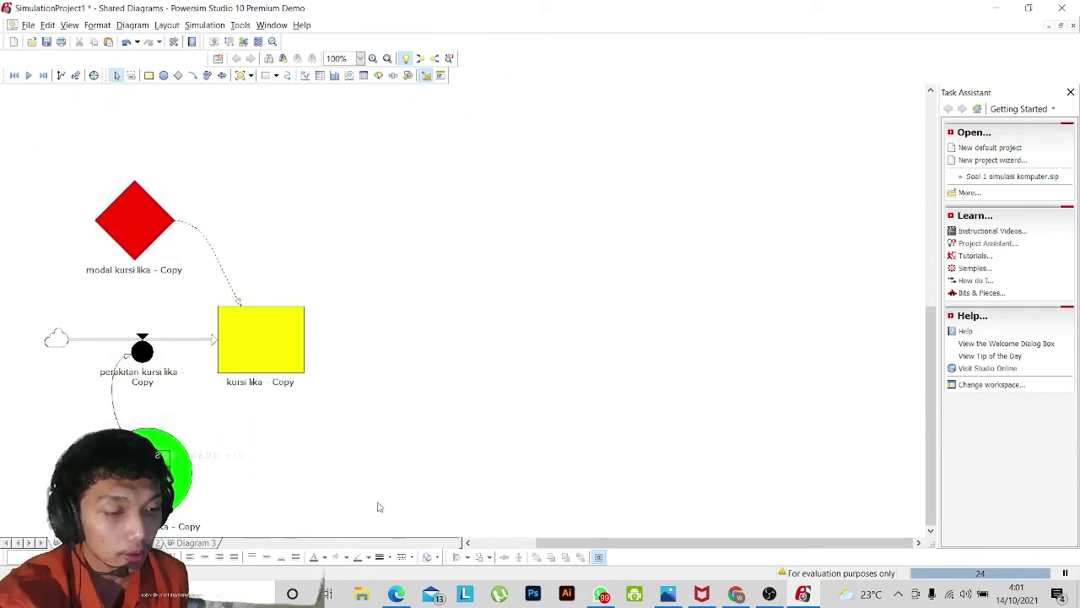
{"action": "left_click", "coordinate": [145, 272]}
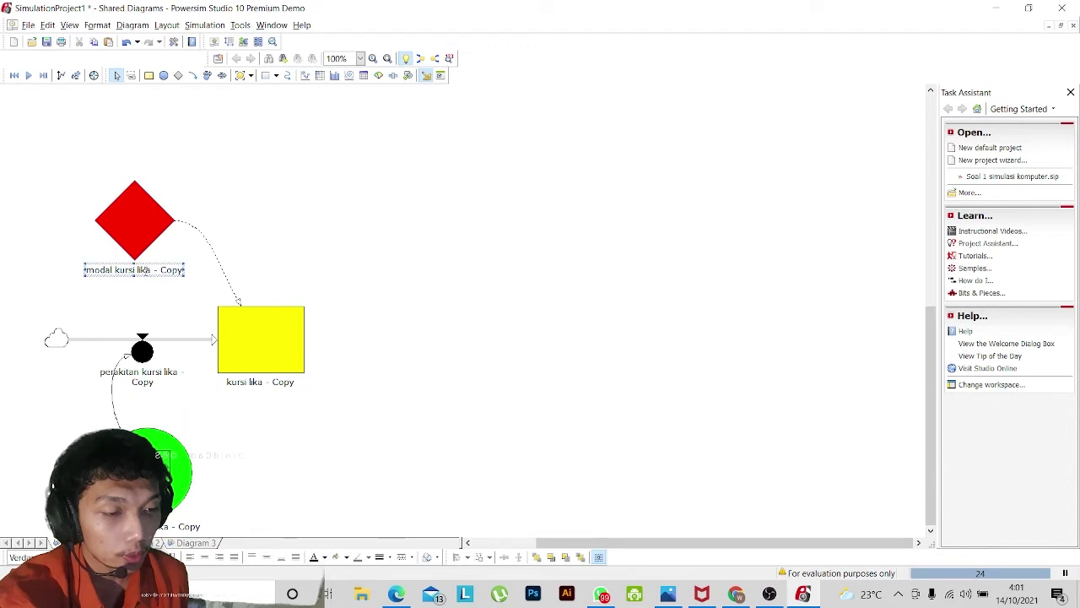
{"action": "left_click", "coordinate": [147, 272]}
{"action": "left_click_drag", "start_coordinate": [177, 270], "coordinate": [187, 287]}
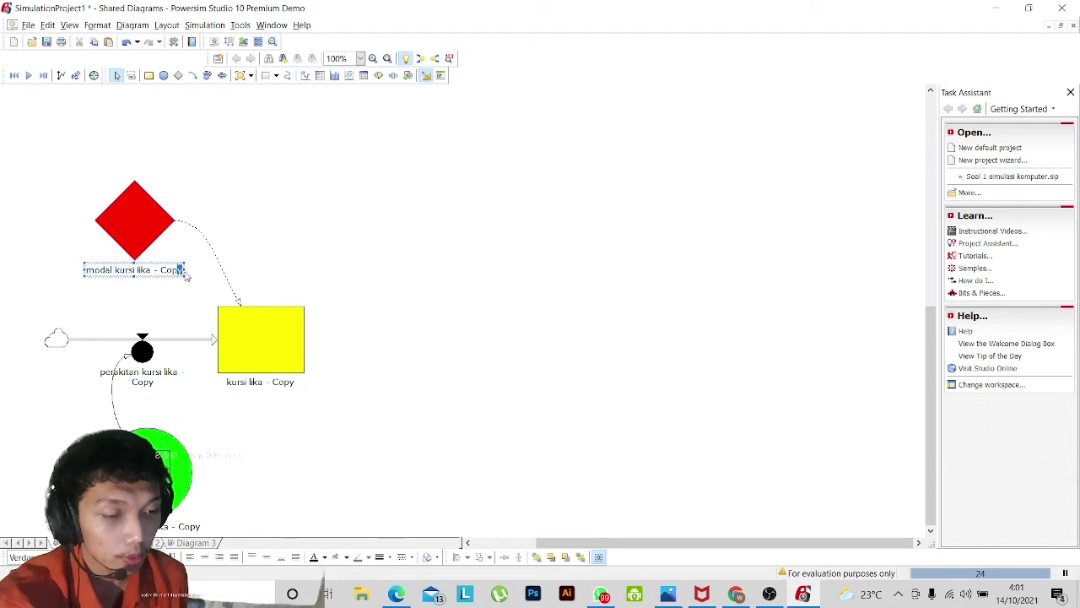
{"action": "left_click", "coordinate": [186, 273]}
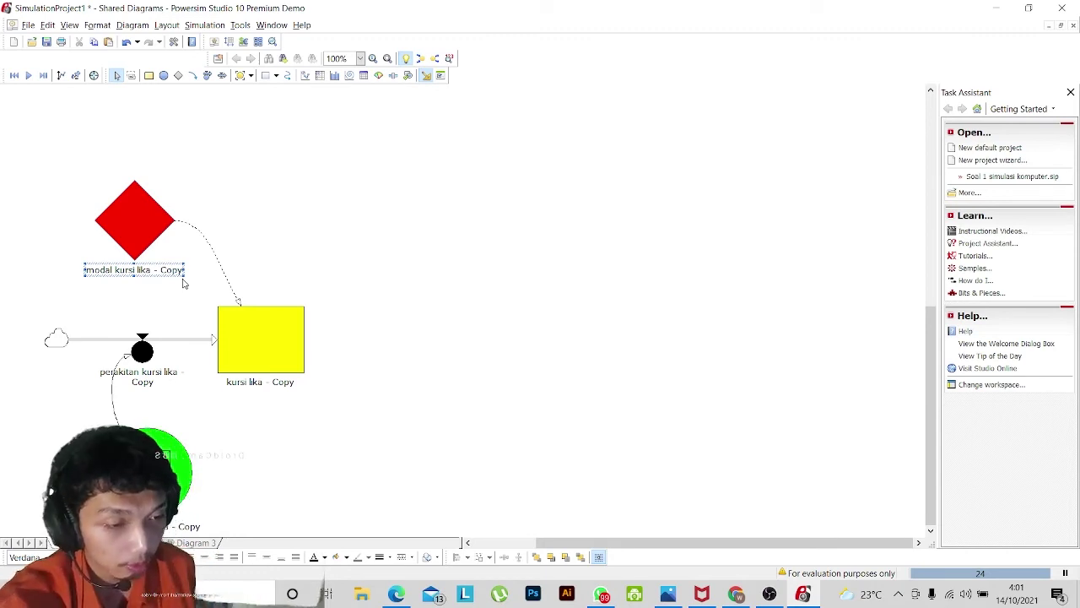
{"action": "double_click", "coordinate": [179, 271]}
{"action": "left_click", "coordinate": [178, 270]}
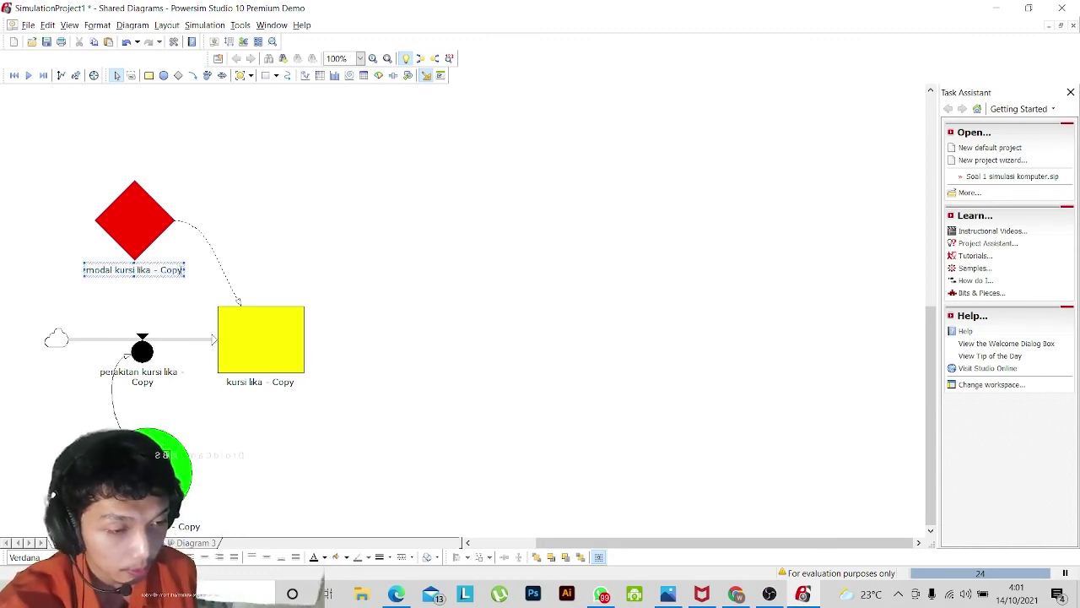
{"action": "key", "text": "BackSpace"}
{"action": "key", "text": "BackSpace"}
{"action": "key", "text": "BackSpace"}
{"action": "key", "text": "BackSpace"}
{"action": "key", "text": "BackSpace"}
{"action": "key", "text": "BackSpace"}
{"action": "key", "text": "BackSpace"}
{"action": "key", "text": "BackSpace"}
{"action": "key", "text": "BackSpace"}
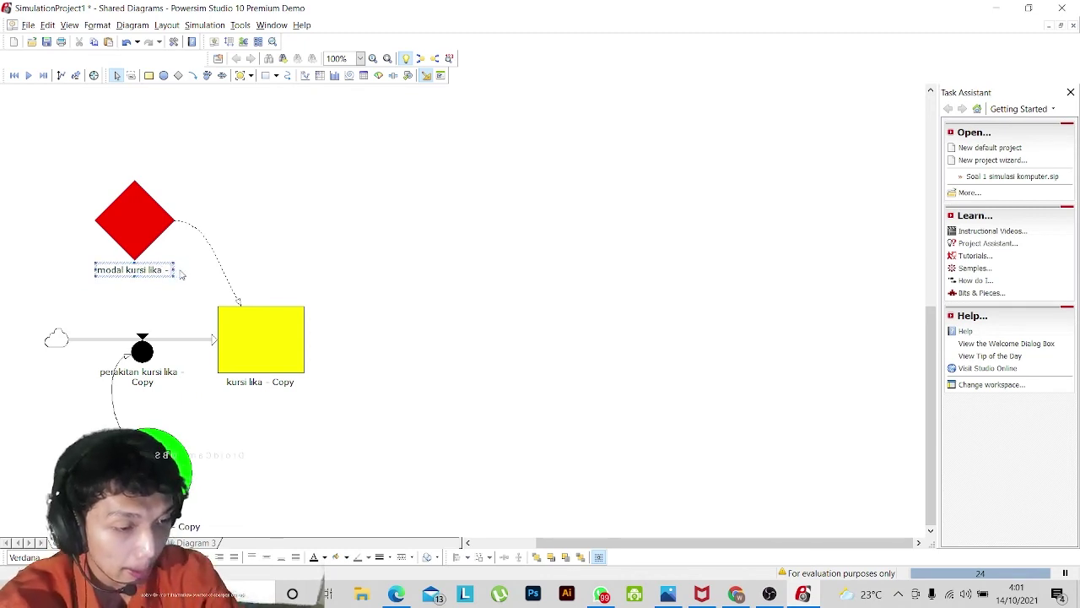
{"action": "key", "text": "BackSpace"}
{"action": "key", "text": "BackSpace"}
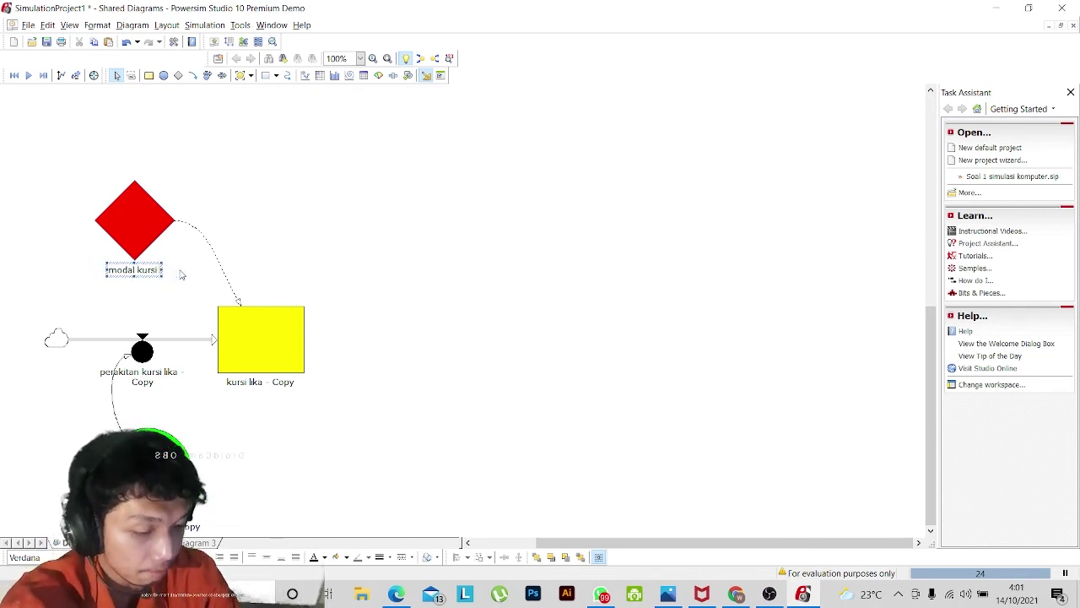
{"action": "type", "text": "wiko"}
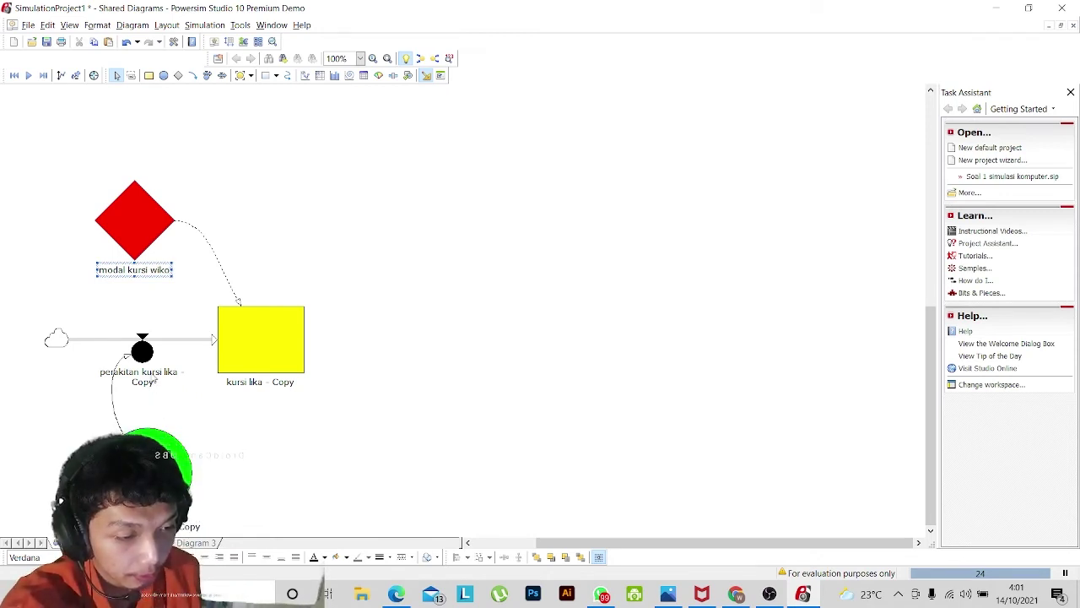
Rename the copied flow variable with the black valve "perakitan kursi wiko".
{"action": "left_click", "coordinate": [167, 377]}
{"action": "key", "text": "ctrl+a"}
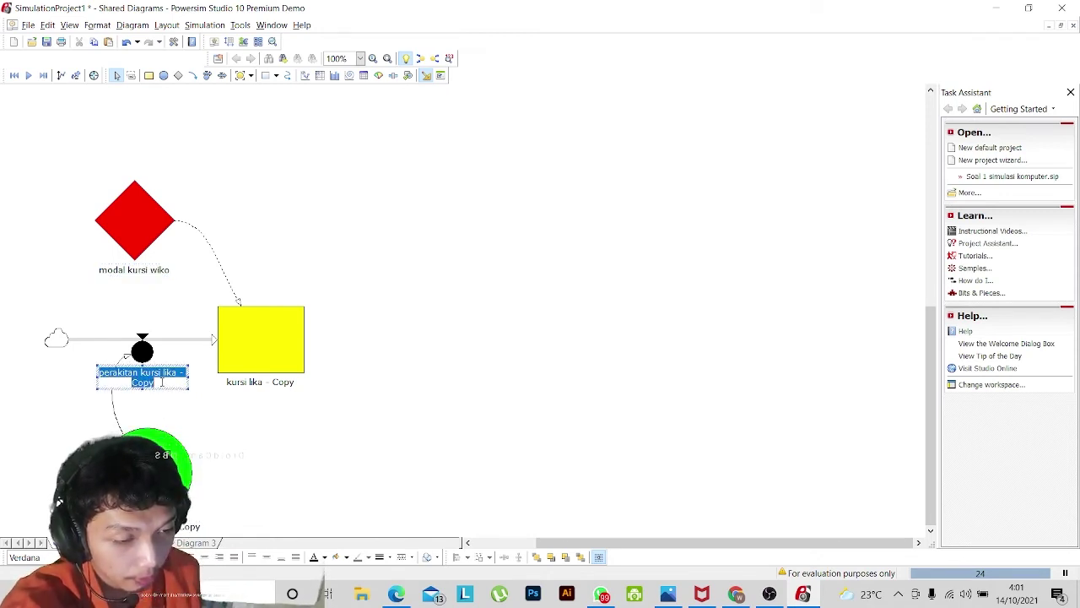
{"action": "left_click", "coordinate": [162, 383]}
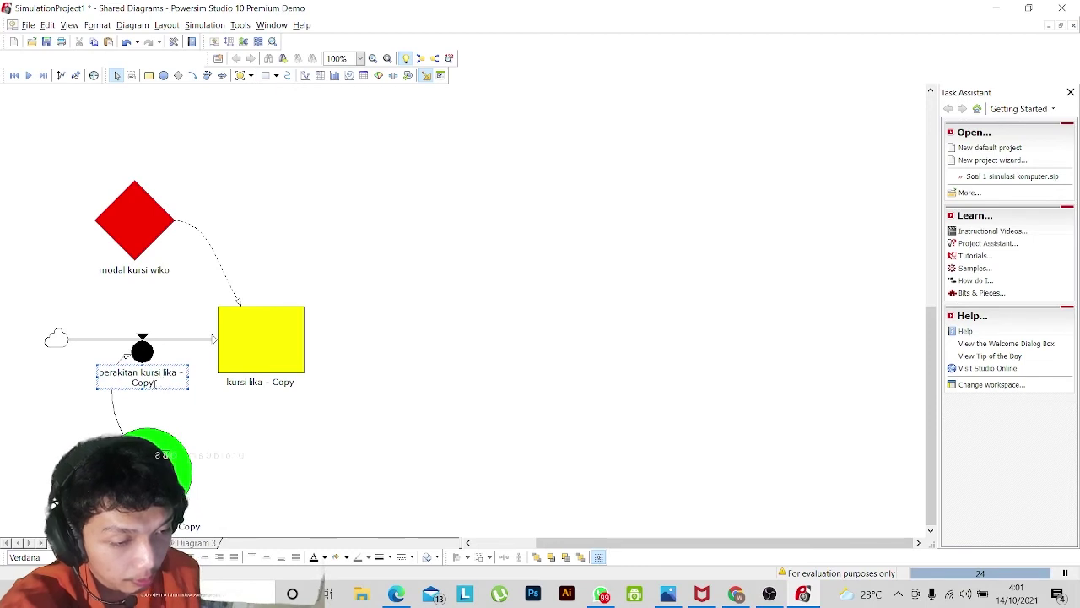
{"action": "key", "text": "BackSpace"}
{"action": "key", "text": "BackSpace"}
{"action": "key", "text": "BackSpace"}
{"action": "key", "text": "BackSpace"}
{"action": "key", "text": "BackSpace"}
{"action": "key", "text": "BackSpace"}
{"action": "key", "text": "BackSpace"}
{"action": "key", "text": "BackSpace"}
{"action": "key", "text": "BackSpace"}
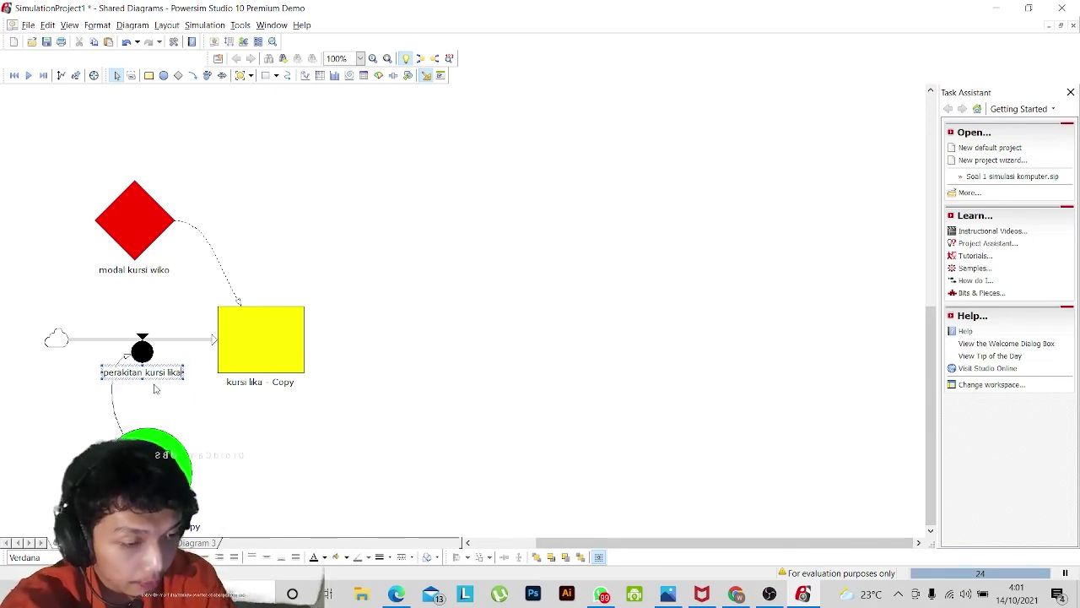
{"action": "key", "text": "BackSpace"}
{"action": "key", "text": "BackSpace"}
{"action": "type", "text": "wi"}
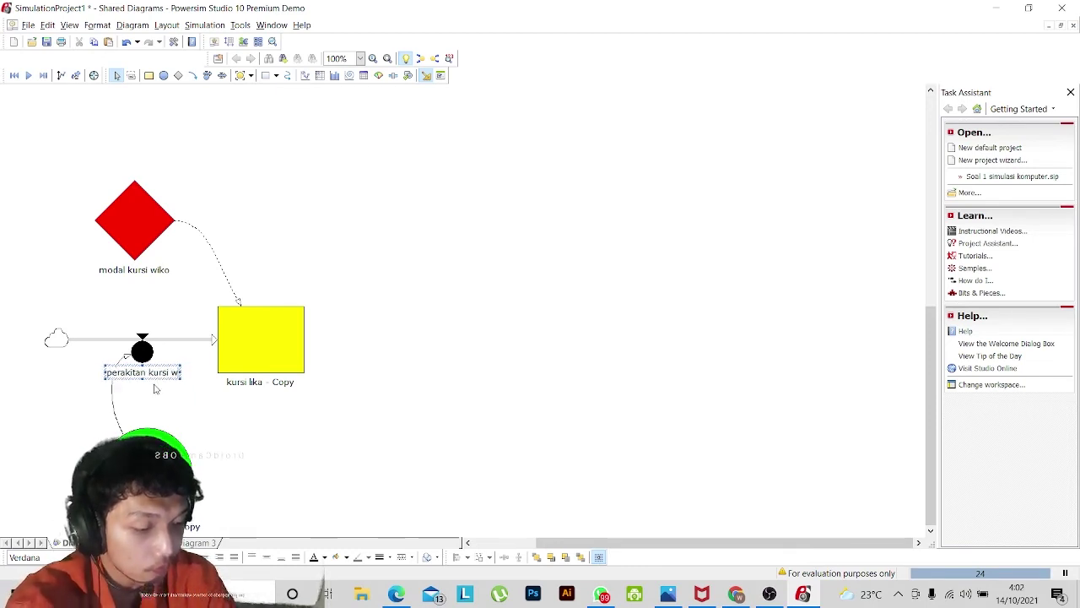
{"action": "type", "text": "ko"}
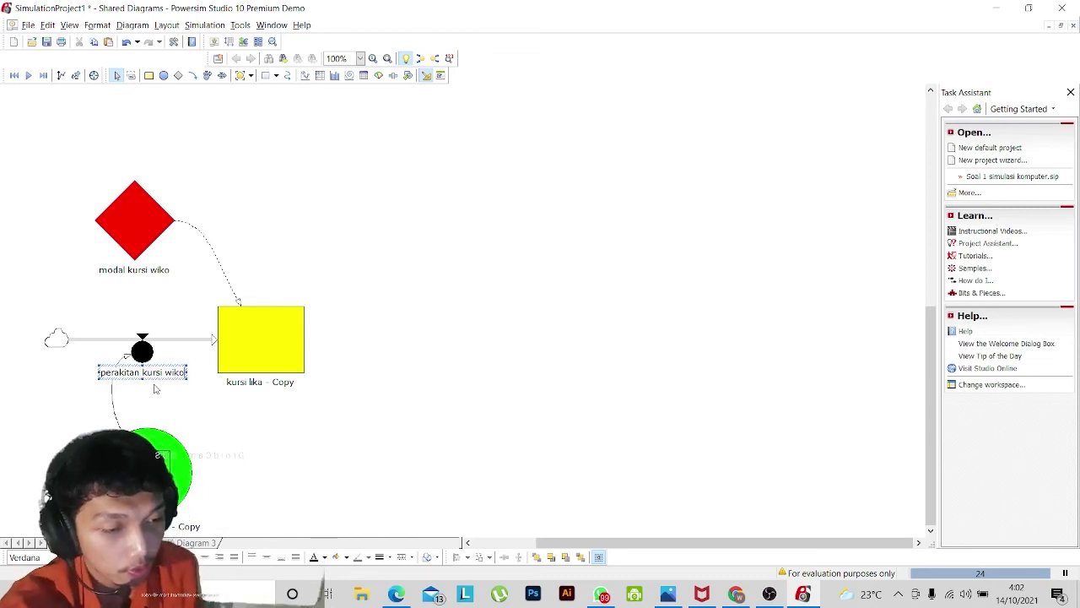
Rename the copied yellow level "kursi wiko".
{"action": "left_click", "coordinate": [283, 382]}
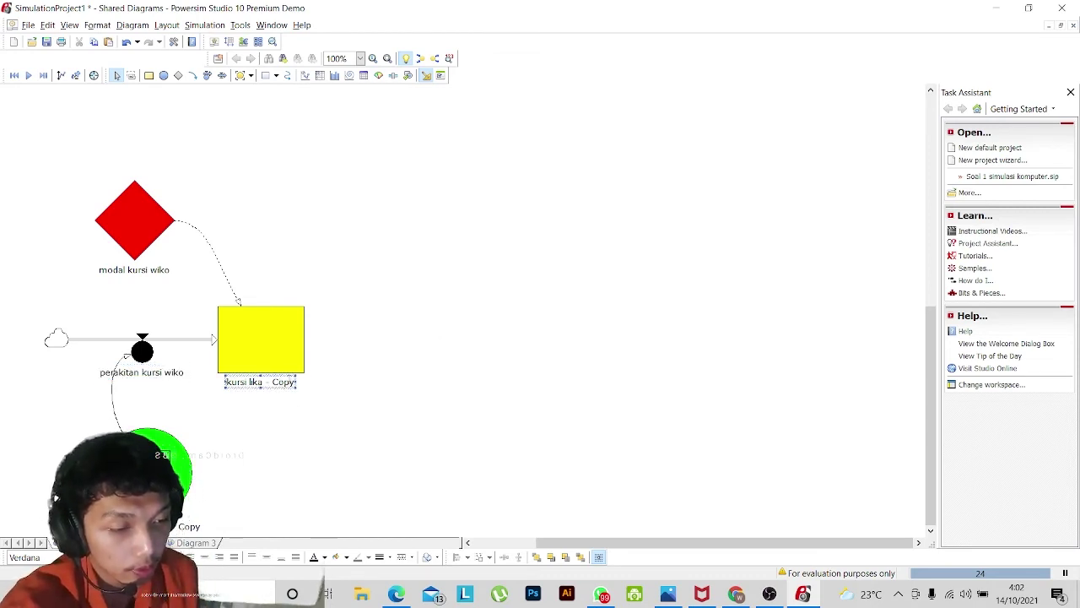
{"action": "double_click", "coordinate": [283, 382]}
{"action": "left_click", "coordinate": [292, 381]}
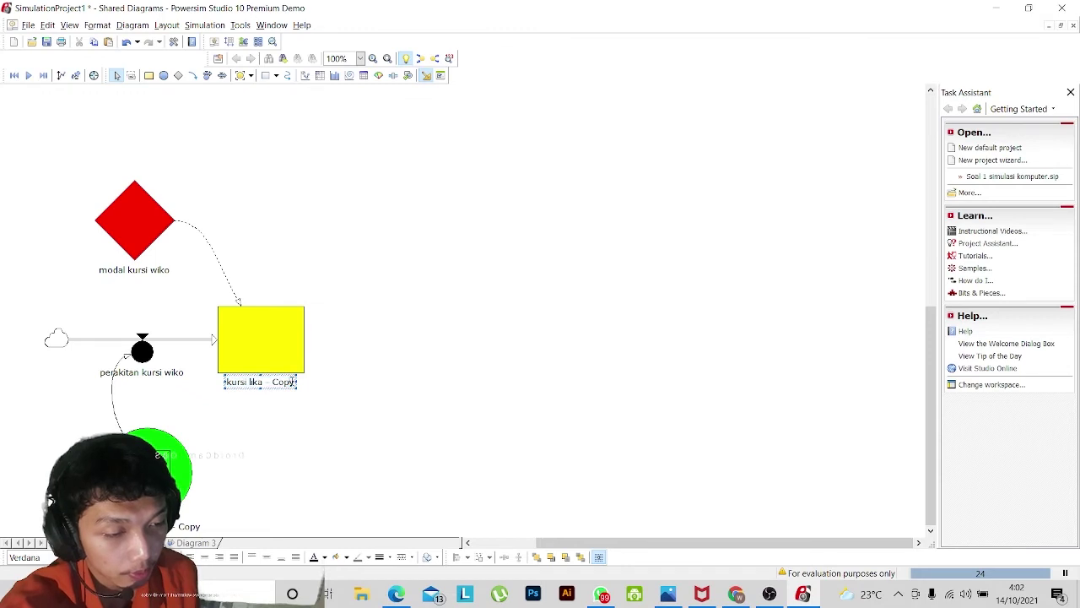
{"action": "key", "text": "BackSpace"}
{"action": "key", "text": "BackSpace"}
{"action": "key", "text": "BackSpace"}
{"action": "key", "text": "BackSpace"}
{"action": "key", "text": "BackSpace"}
{"action": "key", "text": "BackSpace"}
{"action": "key", "text": "BackSpace"}
{"action": "key", "text": "BackSpace"}
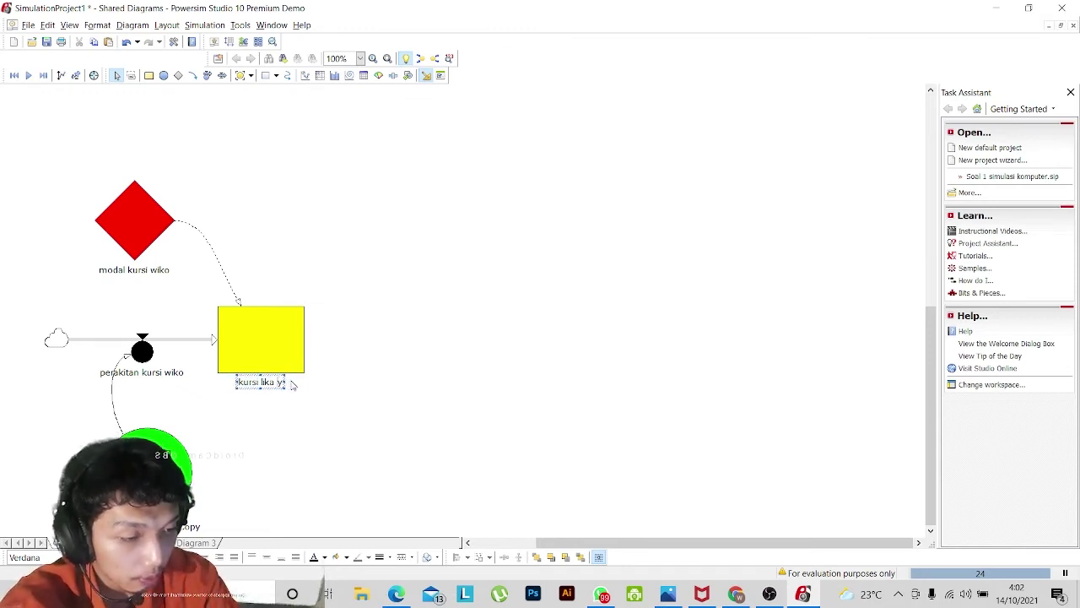
{"action": "type", "text": "y"}
{"action": "key", "text": "Left"}
{"action": "key", "text": "BackSpace"}
{"action": "key", "text": "BackSpace"}
{"action": "key", "text": "Delete"}
{"action": "key", "text": "BackSpace"}
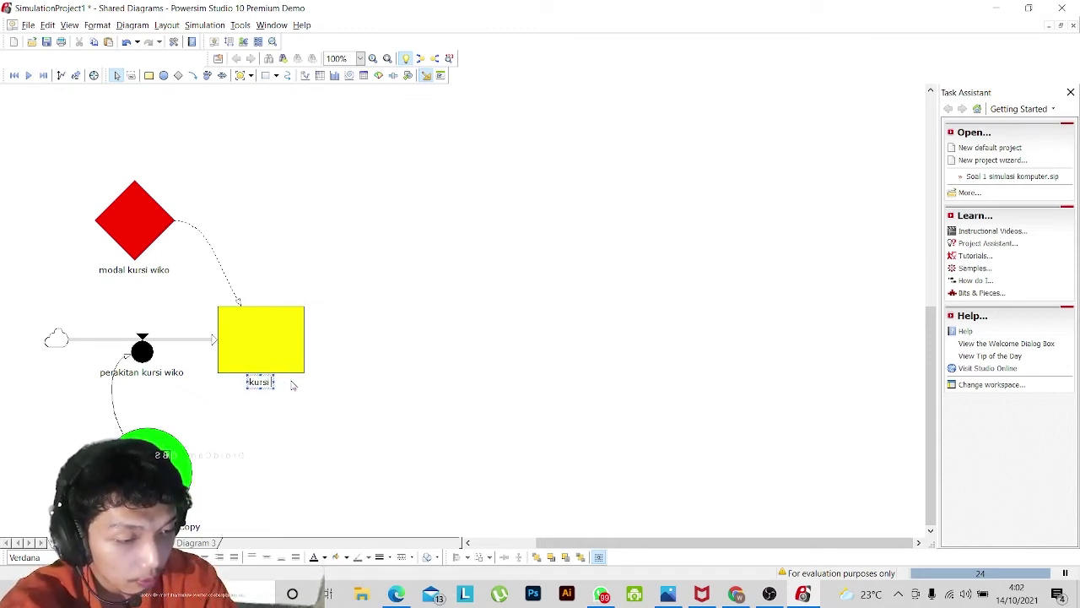
{"action": "type", "text": "wiko"}
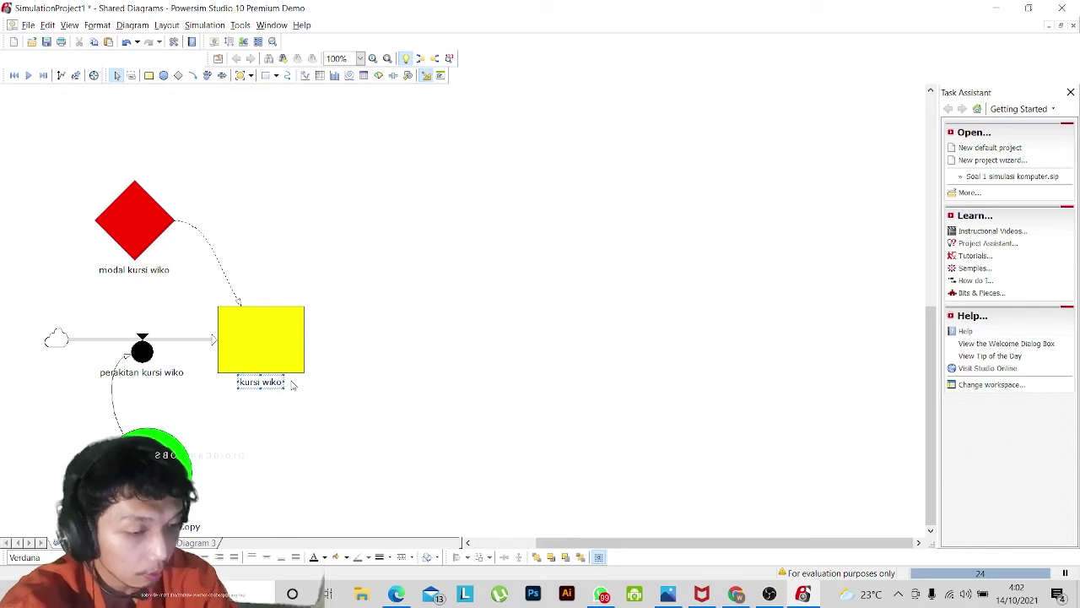
Rename the copied green auxiliary "produksi kursi wiko" and set the lower limit of its random range to 45, following the task text.
{"action": "left_click", "coordinate": [186, 527]}
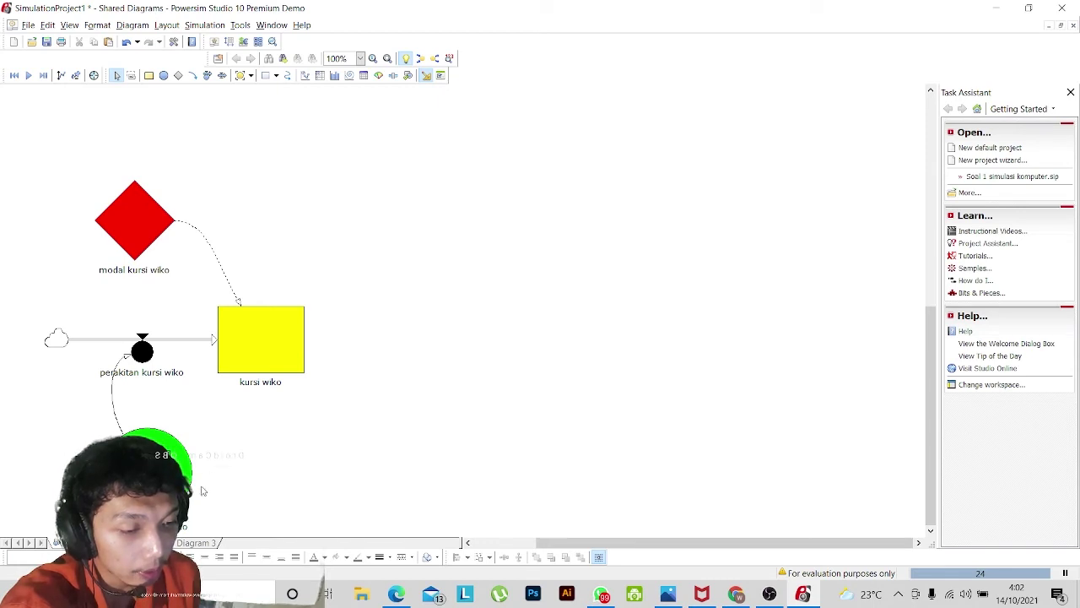
{"action": "double_click", "coordinate": [170, 454]}
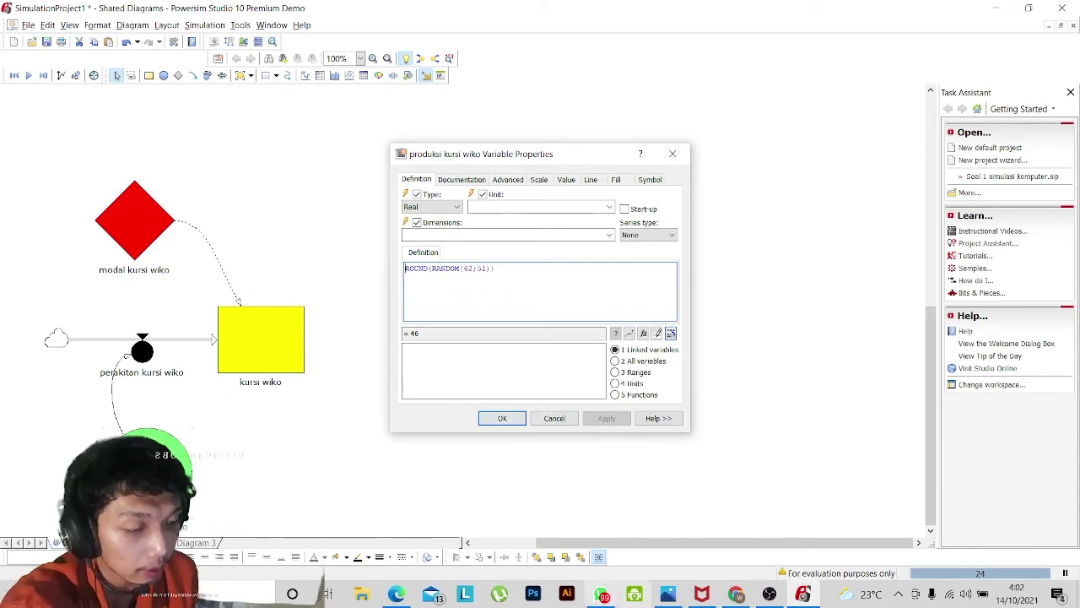
{"action": "left_click", "coordinate": [667, 593]}
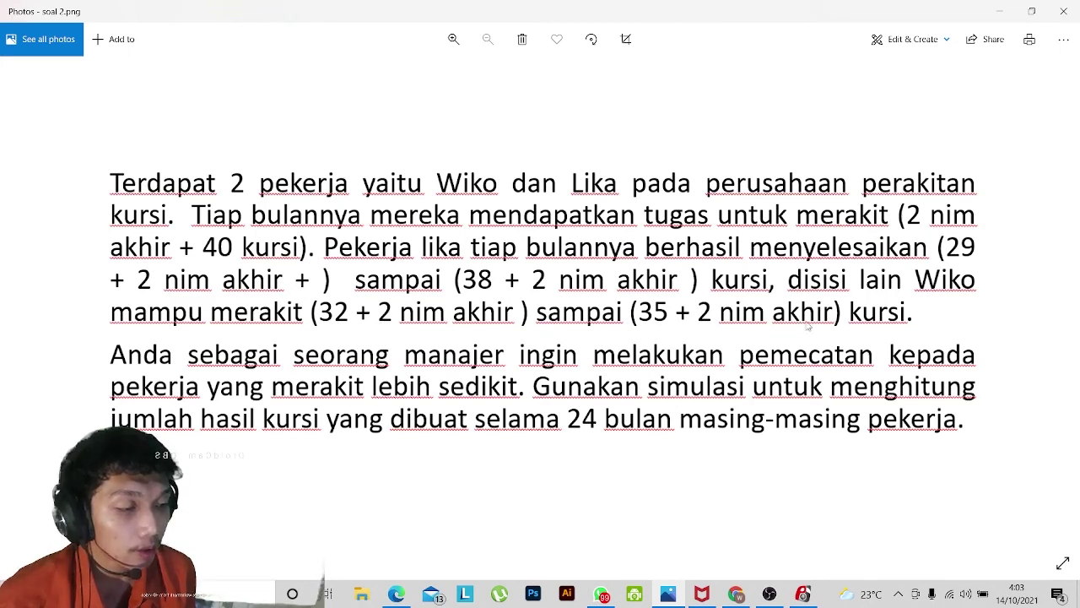
{"action": "left_click", "coordinate": [803, 593]}
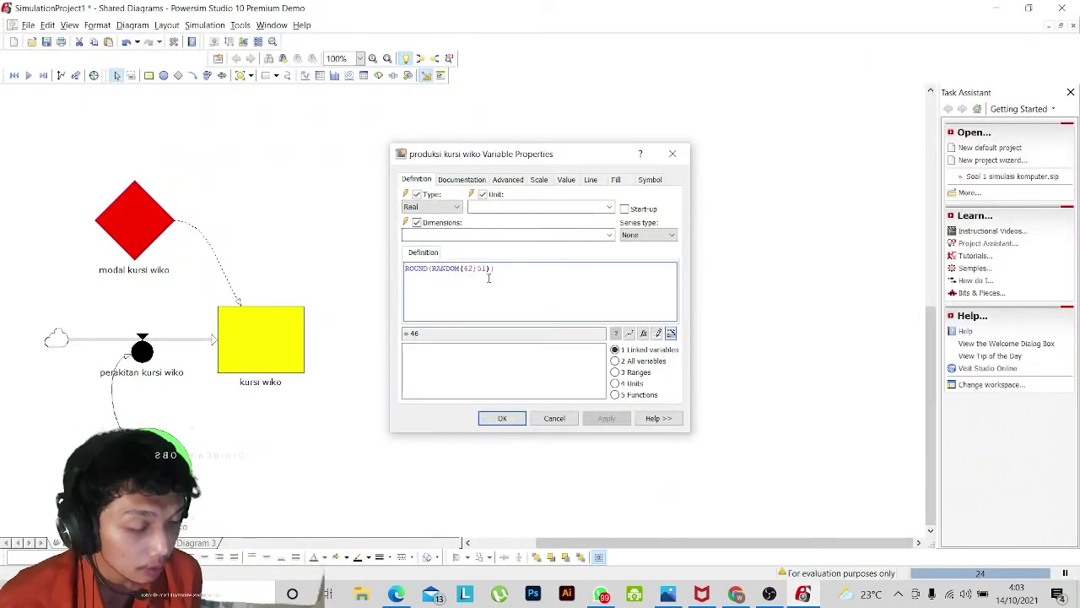
{"action": "key", "text": "BackSpace"}
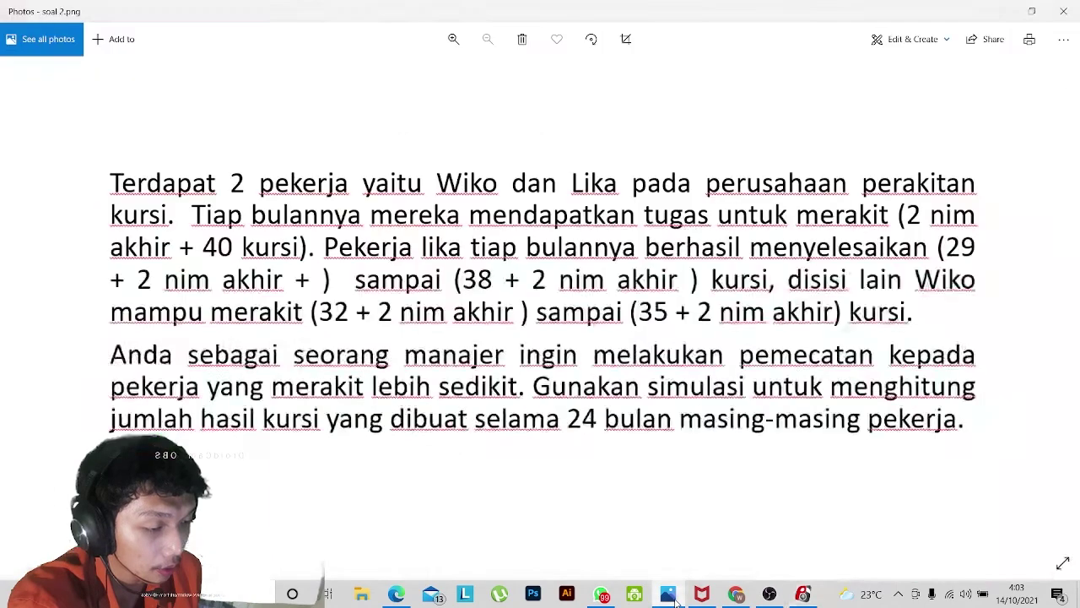
{"action": "left_click", "coordinate": [668, 593]}
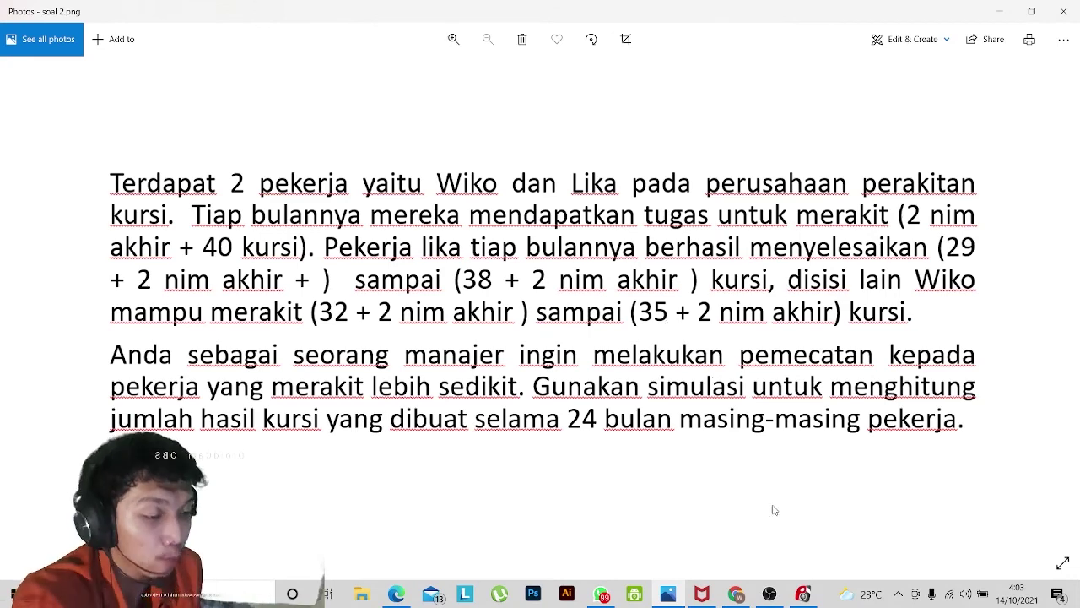
{"action": "left_click", "coordinate": [803, 593]}
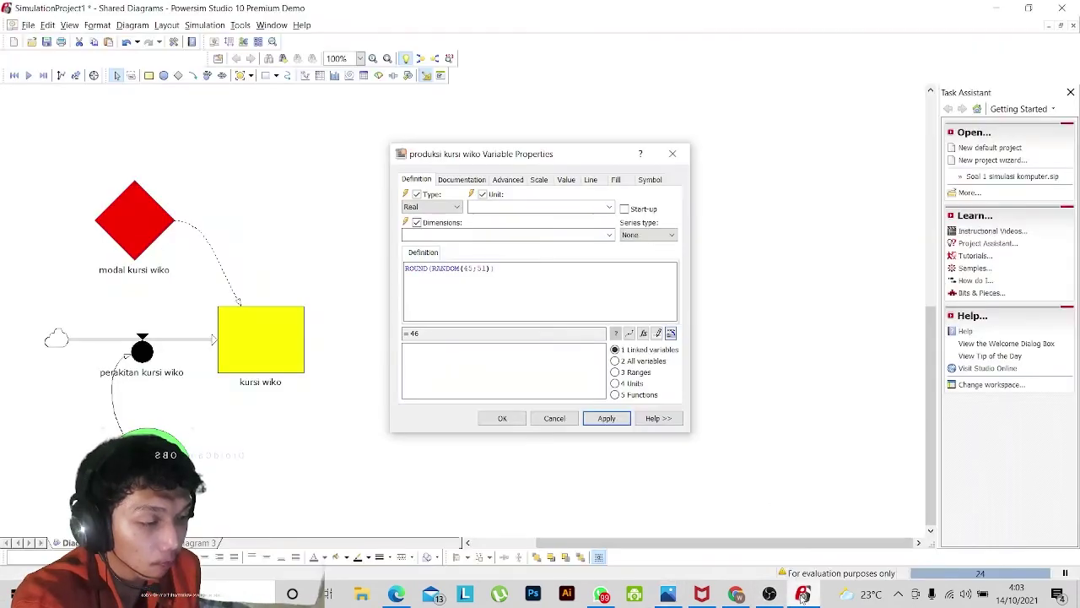
Set the upper limit of the random range in the "produksi kursi wiko" definition to 48 and apply the change.
{"action": "left_click", "coordinate": [485, 270]}
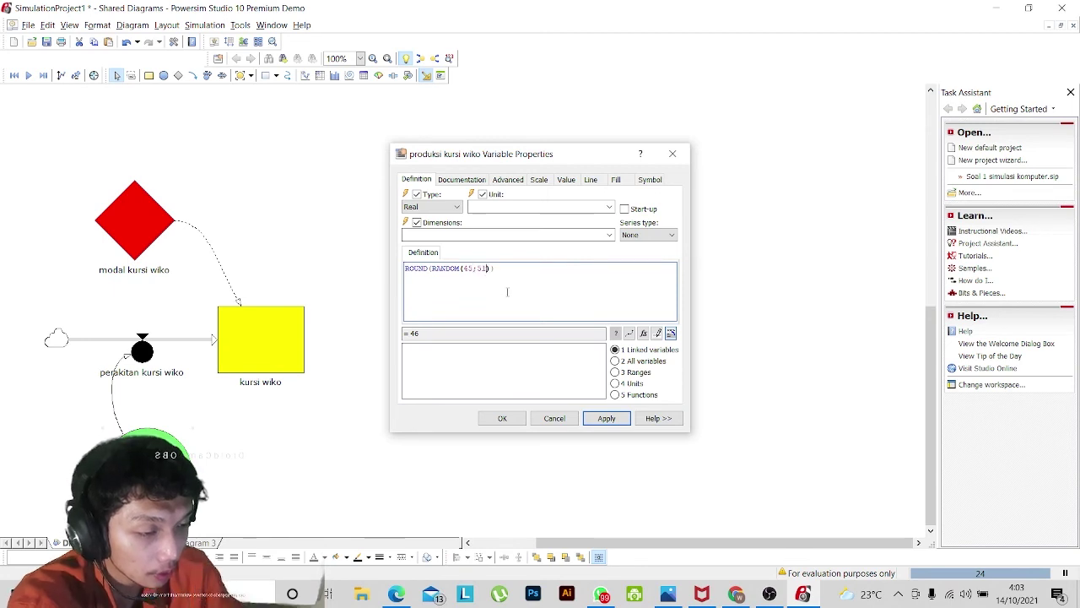
{"action": "key", "text": "BackSpace"}
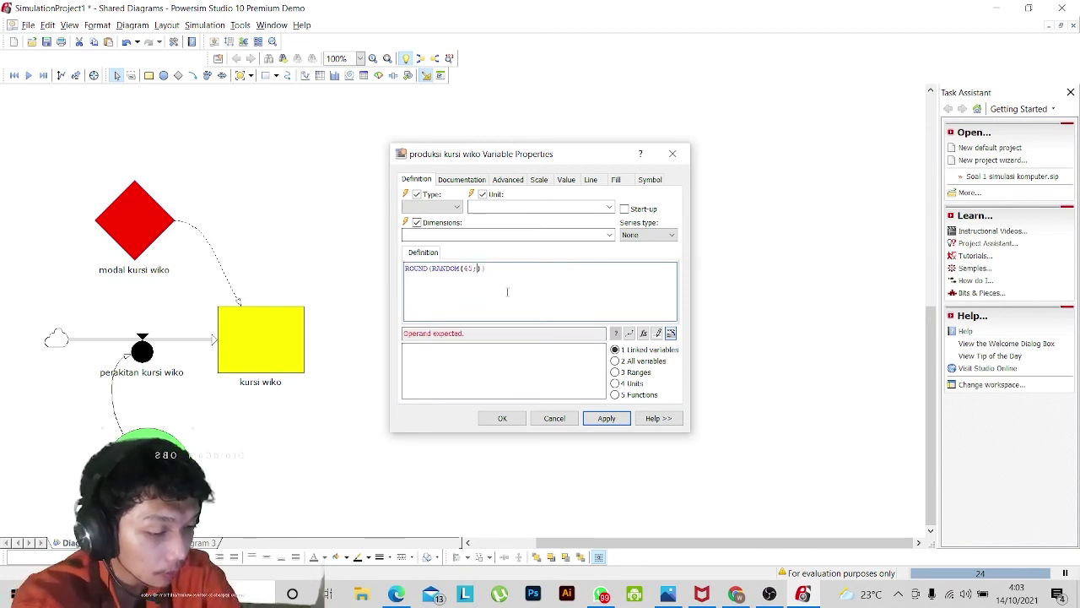
{"action": "type", "text": "48"}
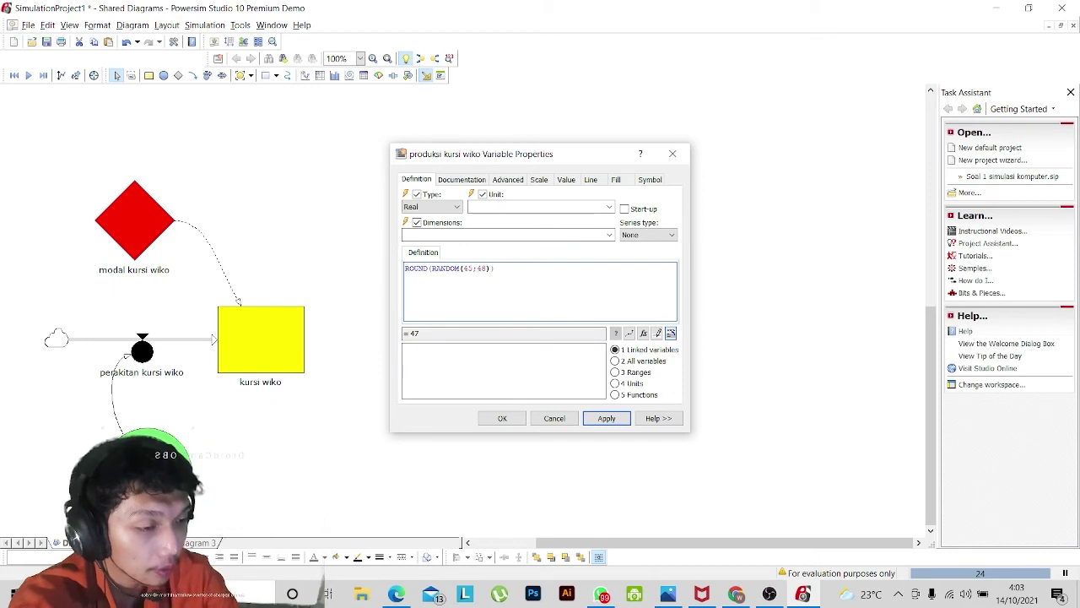
{"action": "left_click", "coordinate": [607, 418]}
{"action": "left_click", "coordinate": [500, 419]}
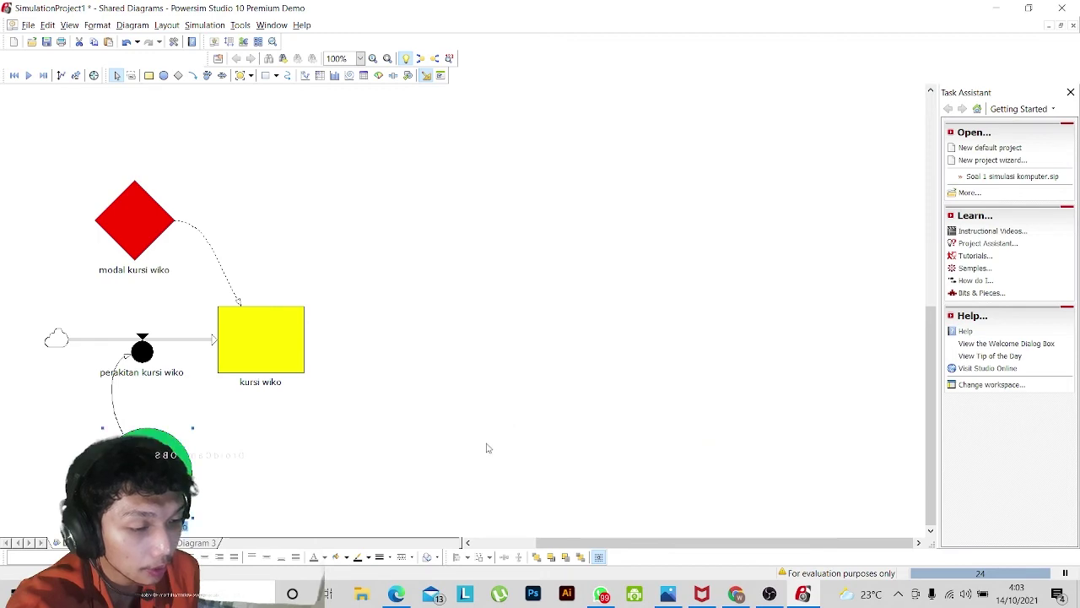
Add a large time table control in the empty area beside the "kursi wiko" model.
{"action": "scroll", "coordinate": [497, 405], "scroll_direction": "up", "scroll_amount": 7}
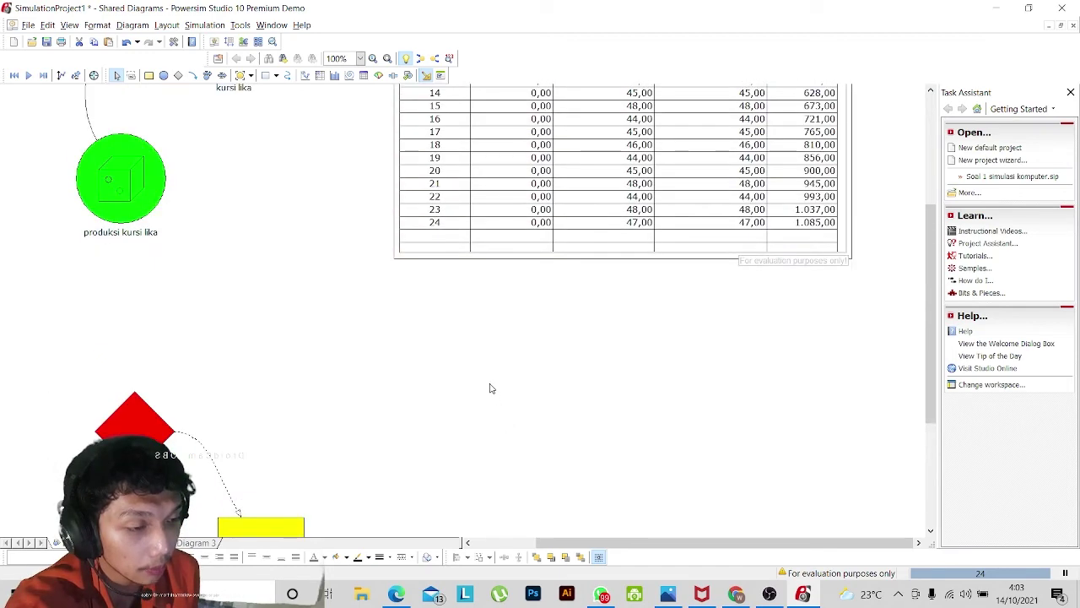
{"action": "scroll", "coordinate": [491, 388], "scroll_direction": "down", "scroll_amount": 5}
{"action": "scroll", "coordinate": [490, 388], "scroll_direction": "down", "scroll_amount": 3}
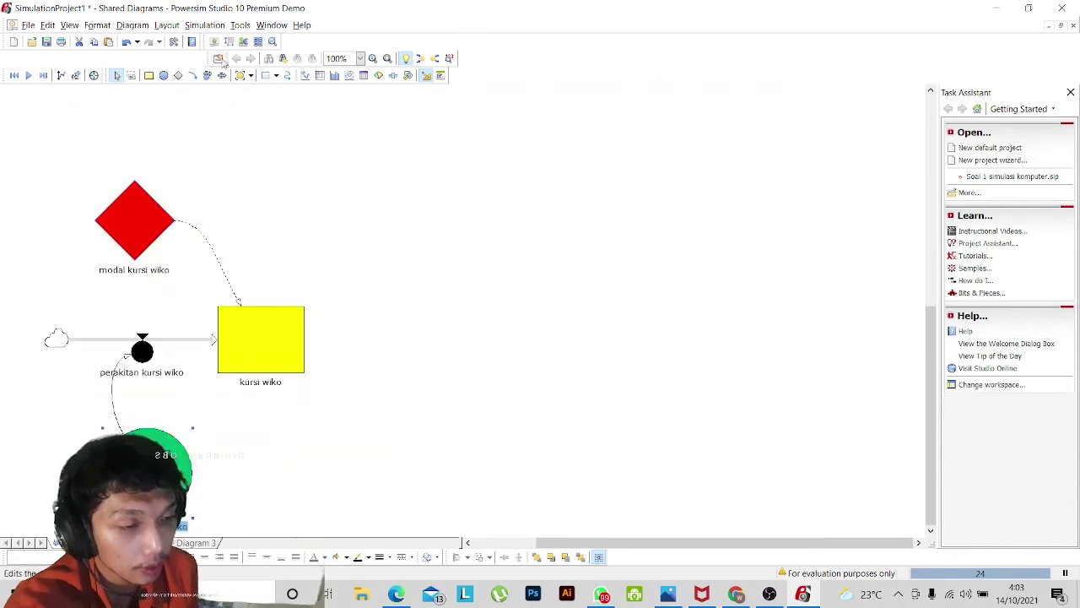
{"action": "left_click", "coordinate": [133, 26]}
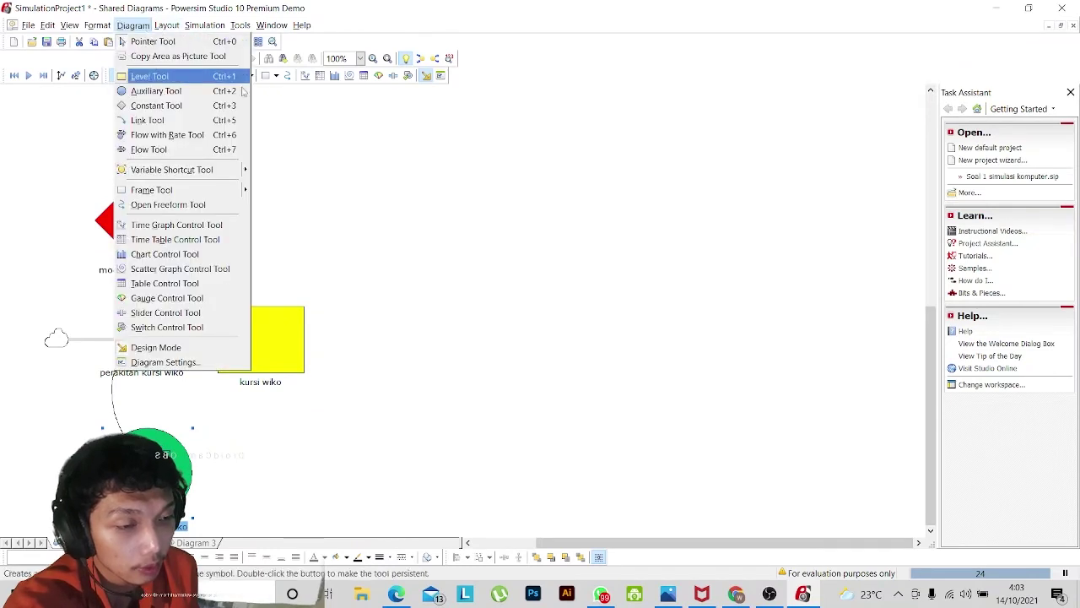
{"action": "left_click", "coordinate": [190, 240]}
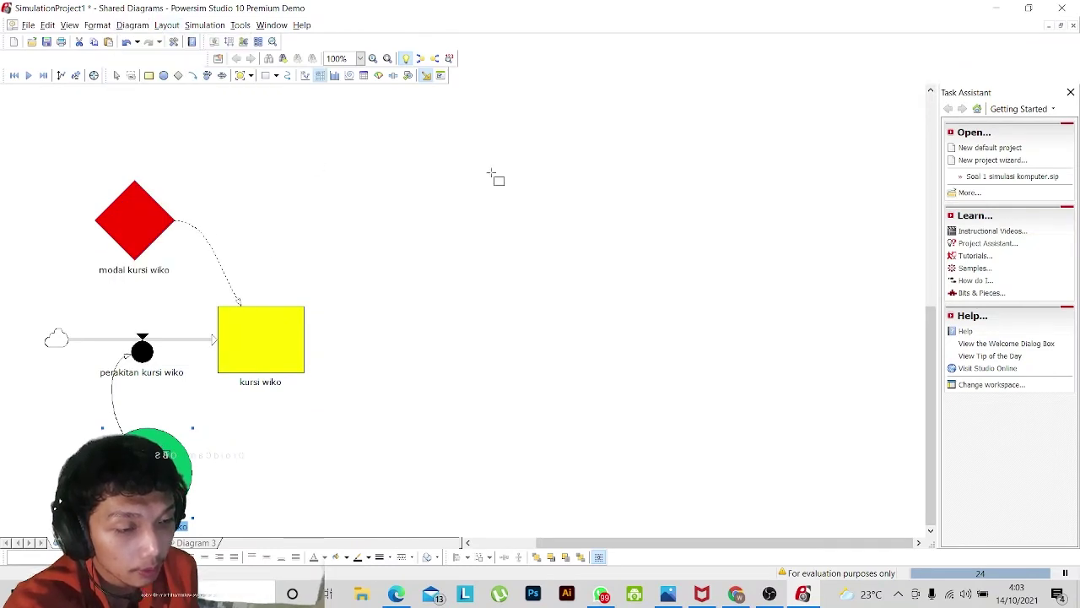
{"action": "left_click_drag", "start_coordinate": [427, 158], "coordinate": [917, 497]}
{"action": "scroll", "coordinate": [558, 333], "scroll_direction": "up", "scroll_amount": 3}
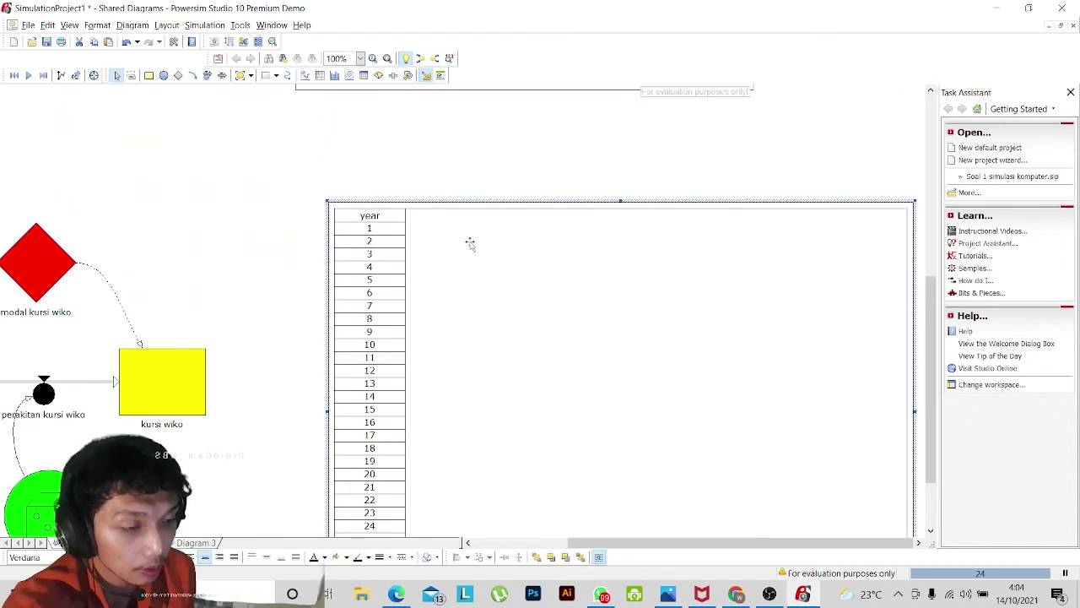
Replace the time column header of the new time table with the text "bulan".
{"action": "double_click", "coordinate": [372, 217]}
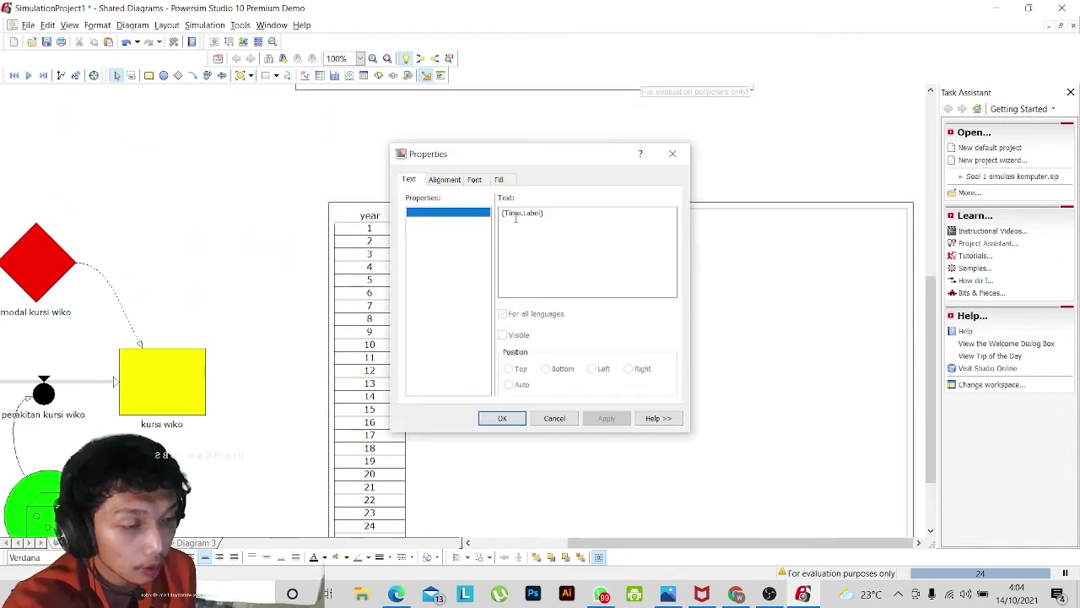
{"action": "left_click", "coordinate": [547, 213]}
{"action": "double_click", "coordinate": [547, 214]}
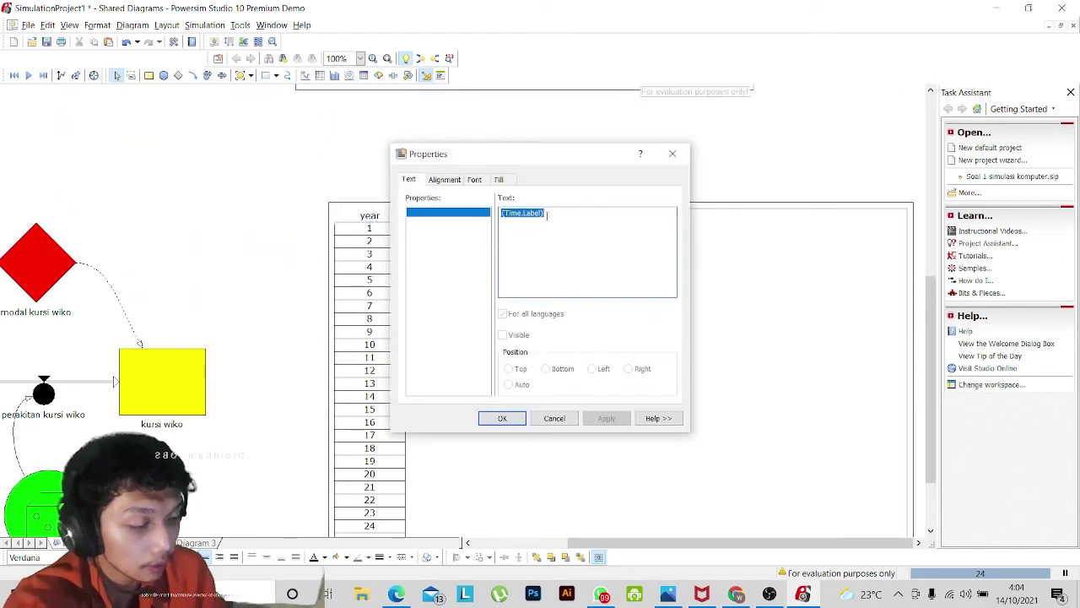
{"action": "key", "text": "BackSpace"}
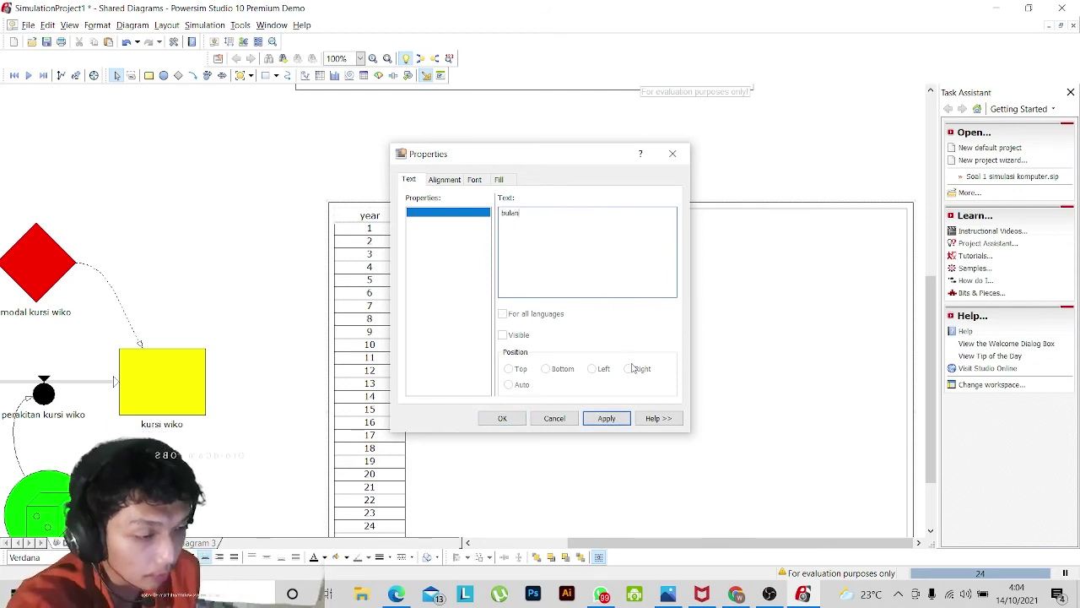
{"action": "left_click", "coordinate": [606, 418]}
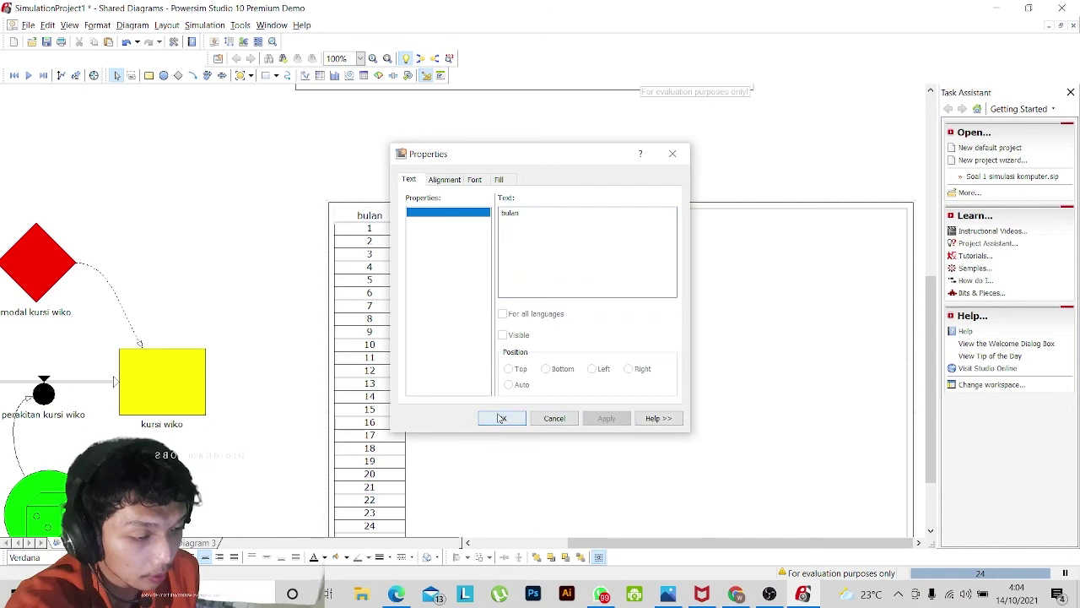
{"action": "left_click", "coordinate": [500, 416]}
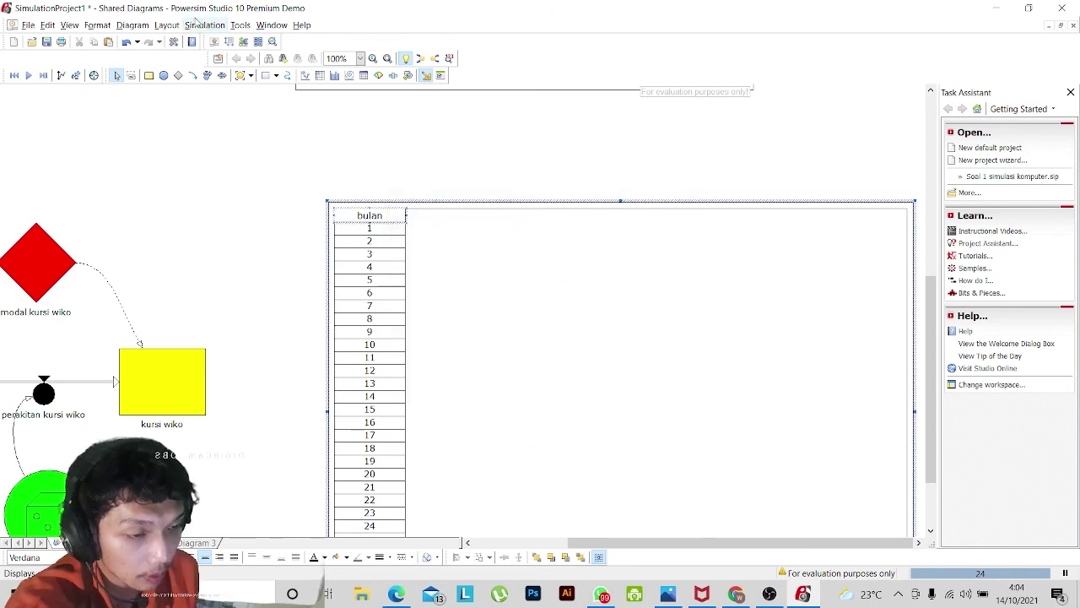
Add "modal kursi wiko", "produksi kursi wiko", "perakitan kursi wiko" and "kursi wiko" as columns, in that order, to the new time table.
{"action": "scroll", "coordinate": [453, 355], "scroll_direction": "down", "scroll_amount": 2}
{"action": "scroll", "coordinate": [443, 361], "scroll_direction": "up", "scroll_amount": 2}
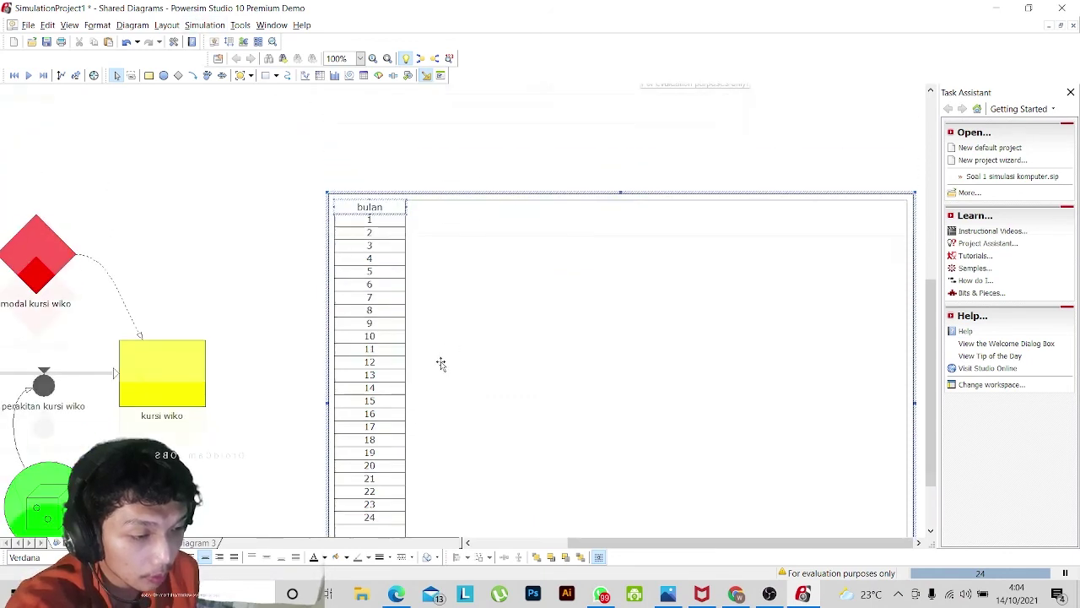
{"action": "scroll", "coordinate": [441, 363], "scroll_direction": "down", "scroll_amount": 1}
{"action": "scroll", "coordinate": [441, 363], "scroll_direction": "up", "scroll_amount": 1}
{"action": "scroll", "coordinate": [441, 364], "scroll_direction": "down", "scroll_amount": 2}
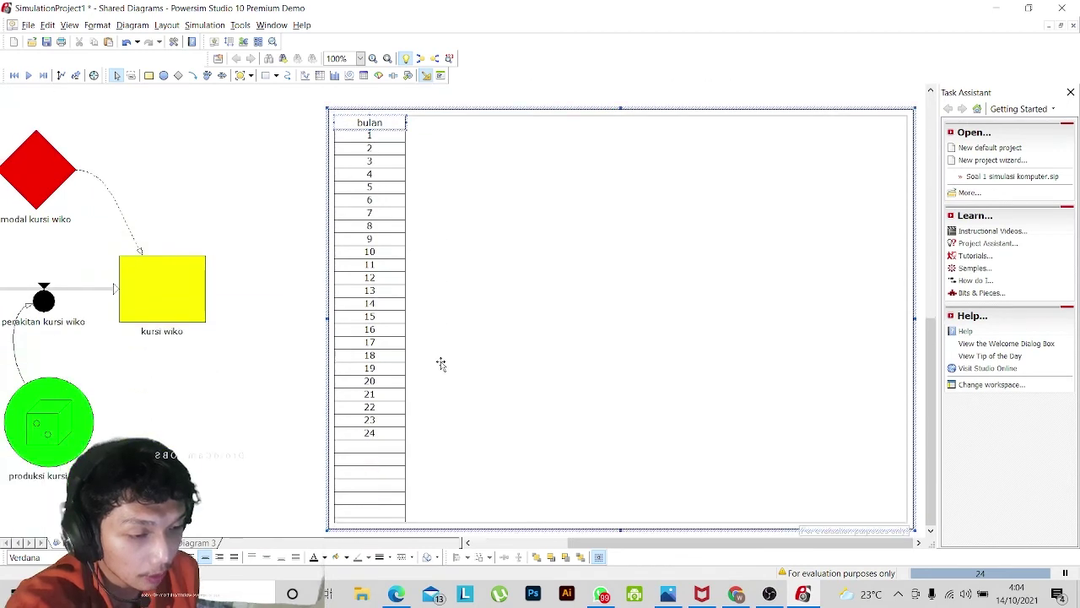
{"action": "scroll", "coordinate": [270, 359], "scroll_direction": "left", "scroll_amount": 5}
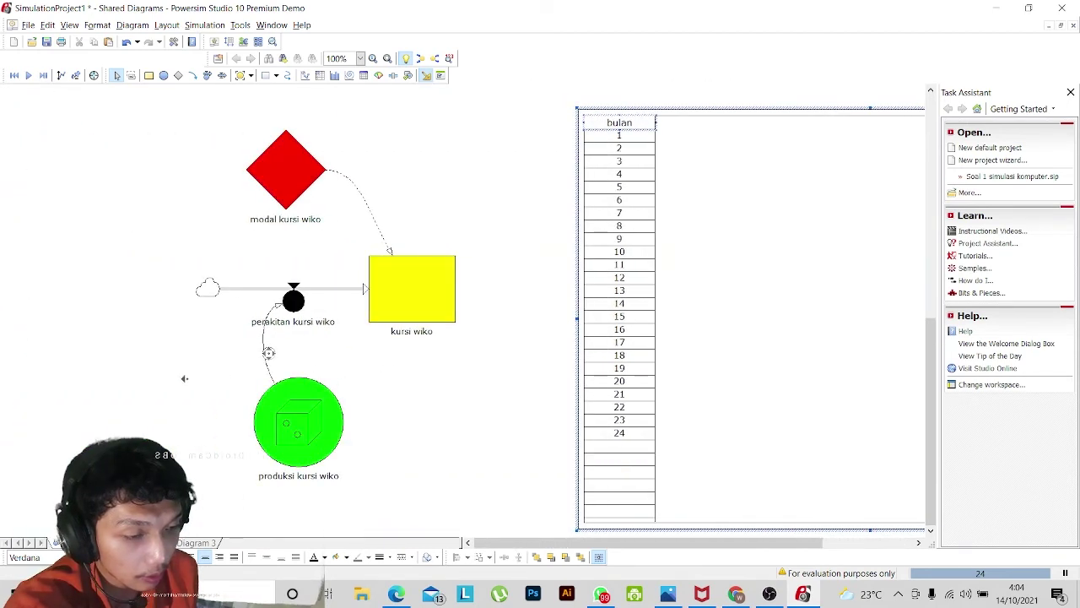
{"action": "left_click_drag", "start_coordinate": [290, 175], "coordinate": [743, 200]}
{"action": "left_click_drag", "start_coordinate": [294, 422], "coordinate": [800, 312]}
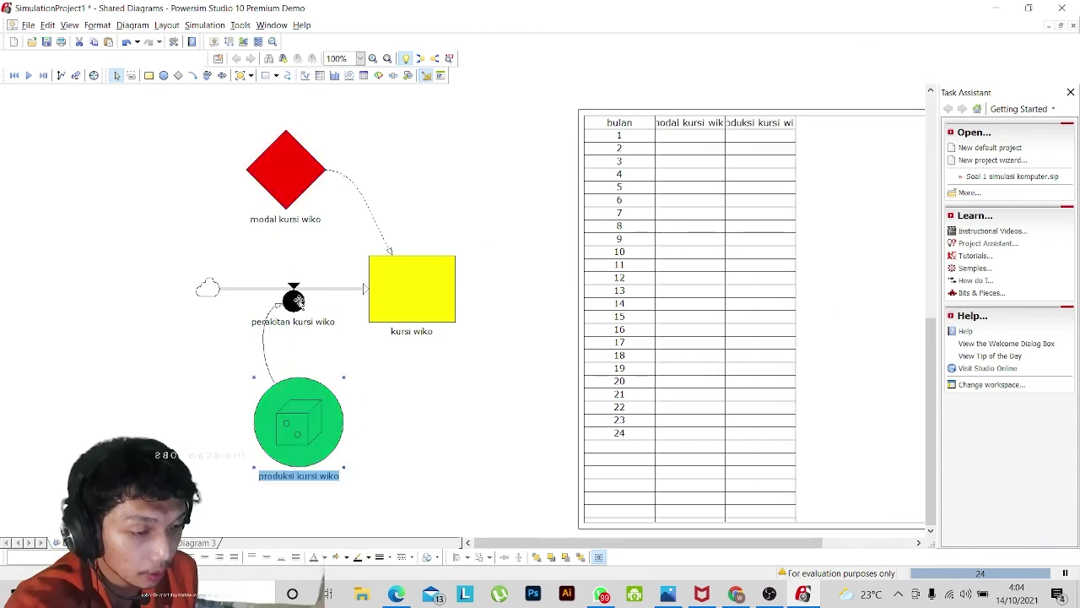
{"action": "left_click_drag", "start_coordinate": [294, 300], "coordinate": [831, 279]}
{"action": "left_click", "coordinate": [390, 292]}
{"action": "left_click_drag", "start_coordinate": [391, 292], "coordinate": [848, 304]}
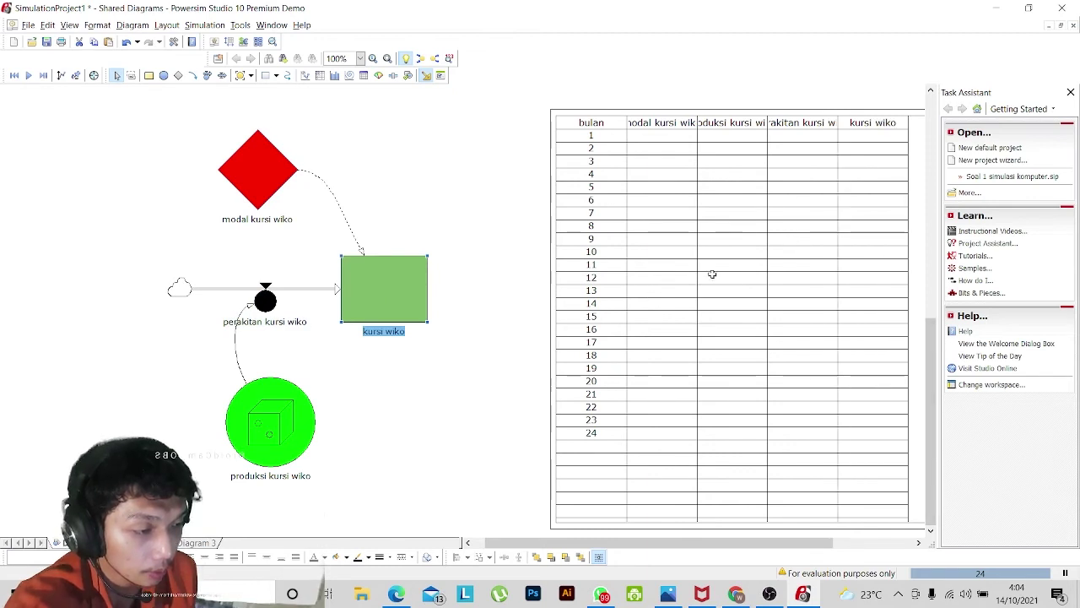
Widen the four variable columns of the wiko time table so that their full header names fit.
{"action": "left_click_drag", "start_coordinate": [698, 283], "coordinate": [723, 283]}
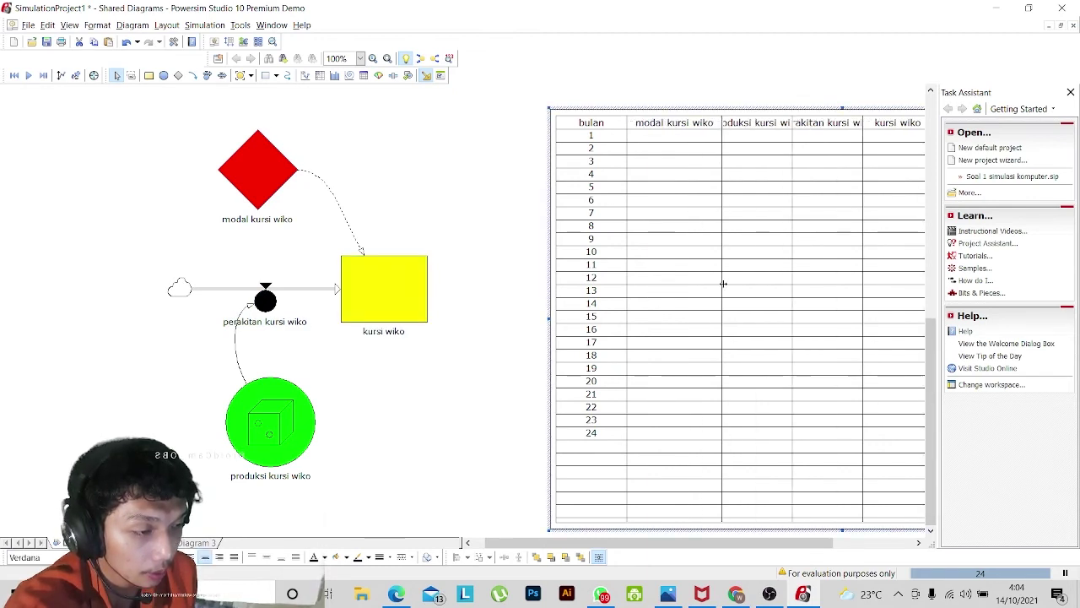
{"action": "left_click_drag", "start_coordinate": [793, 282], "coordinate": [836, 294]}
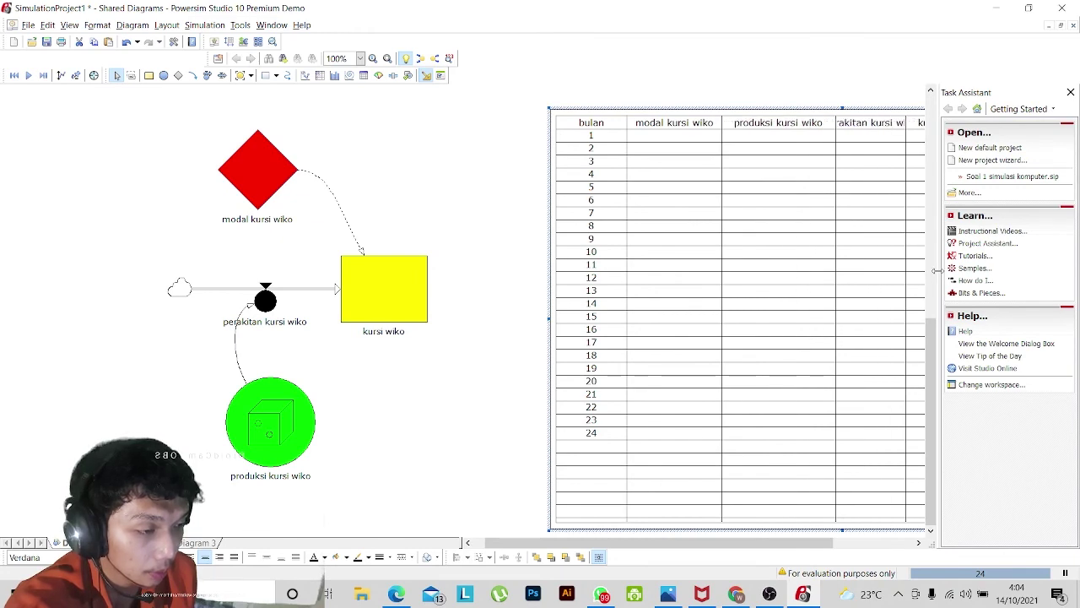
{"action": "scroll", "coordinate": [845, 304], "scroll_direction": "left", "scroll_amount": 1}
{"action": "scroll", "coordinate": [844, 304], "scroll_direction": "right", "scroll_amount": 5}
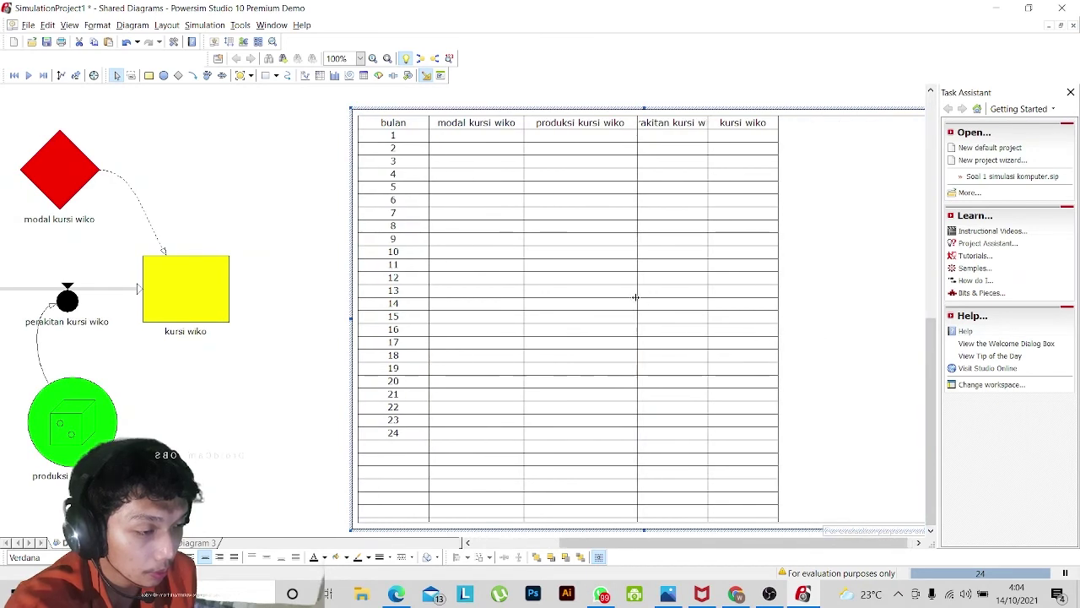
{"action": "mouse_move", "coordinate": [635, 296]}
{"action": "left_mouse_down"}
{"action": "mouse_move", "coordinate": [664, 300]}
{"action": "mouse_move", "coordinate": [635, 309]}
{"action": "left_mouse_up"}
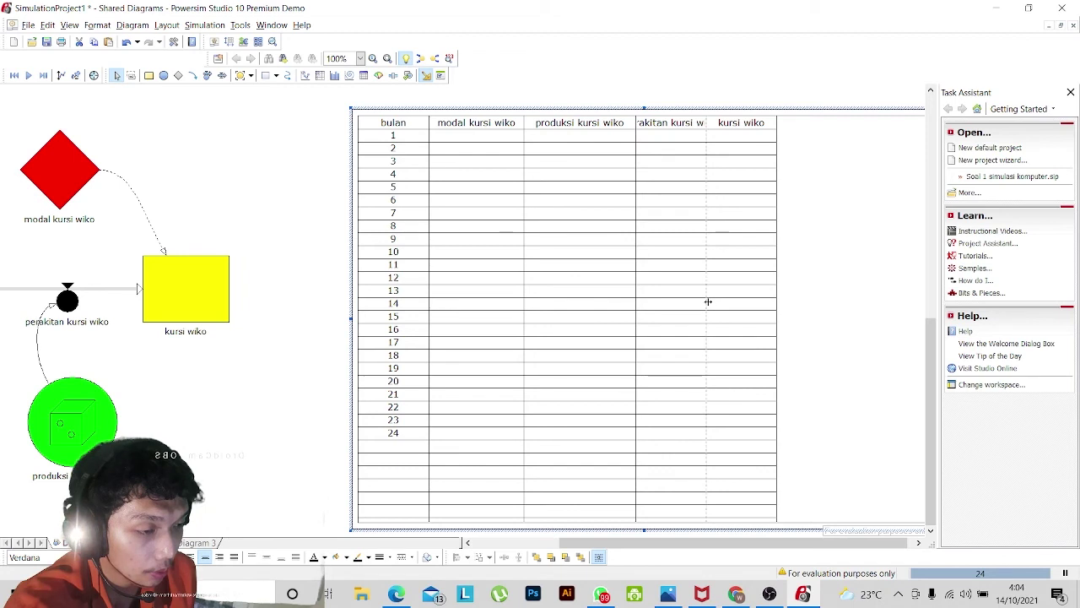
{"action": "left_click_drag", "start_coordinate": [707, 301], "coordinate": [755, 295]}
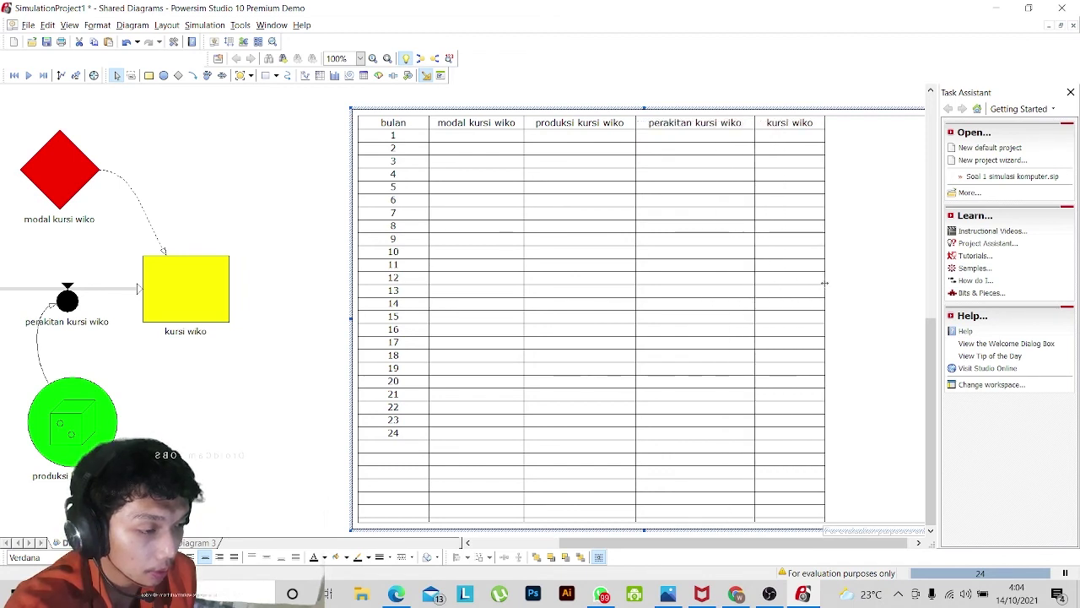
{"action": "left_click_drag", "start_coordinate": [825, 283], "coordinate": [830, 283]}
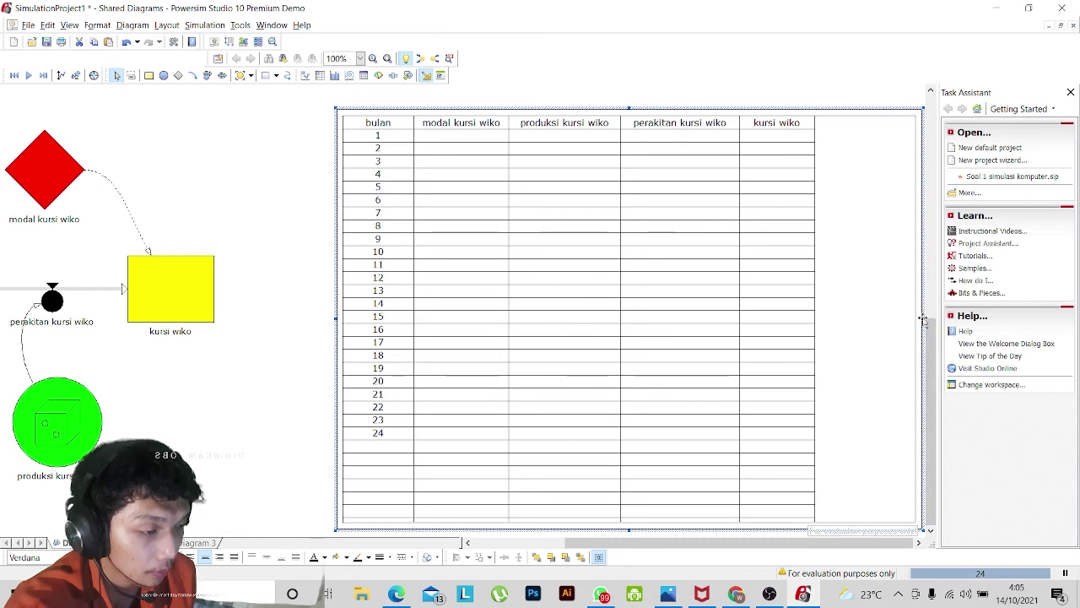
Shrink the wiko time table's frame to fit its columns and the 24 month rows, then deselect it.
{"action": "left_click_drag", "start_coordinate": [924, 319], "coordinate": [840, 322]}
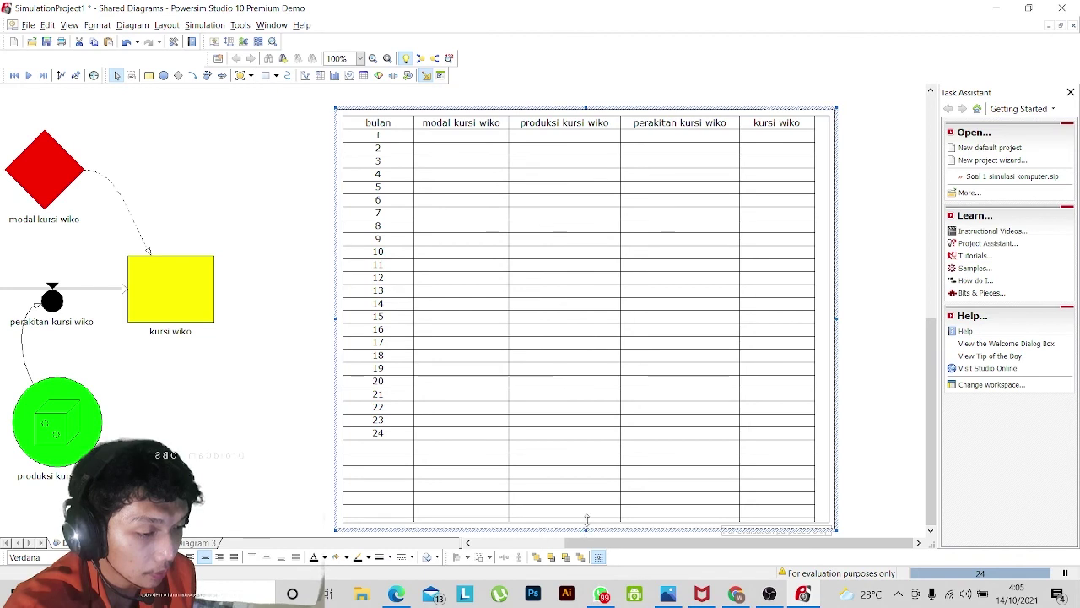
{"action": "left_click_drag", "start_coordinate": [586, 530], "coordinate": [596, 450]}
{"action": "left_click", "coordinate": [283, 440]}
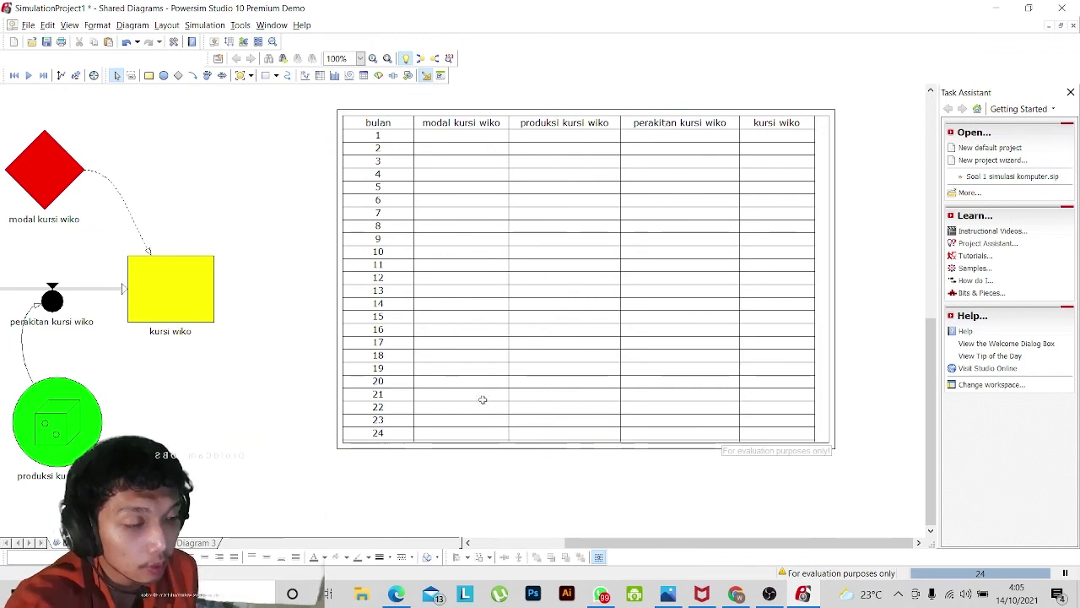
Run the simulation to fill the wiko time table, and view its results against the lika time table.
{"action": "left_click", "coordinate": [223, 27]}
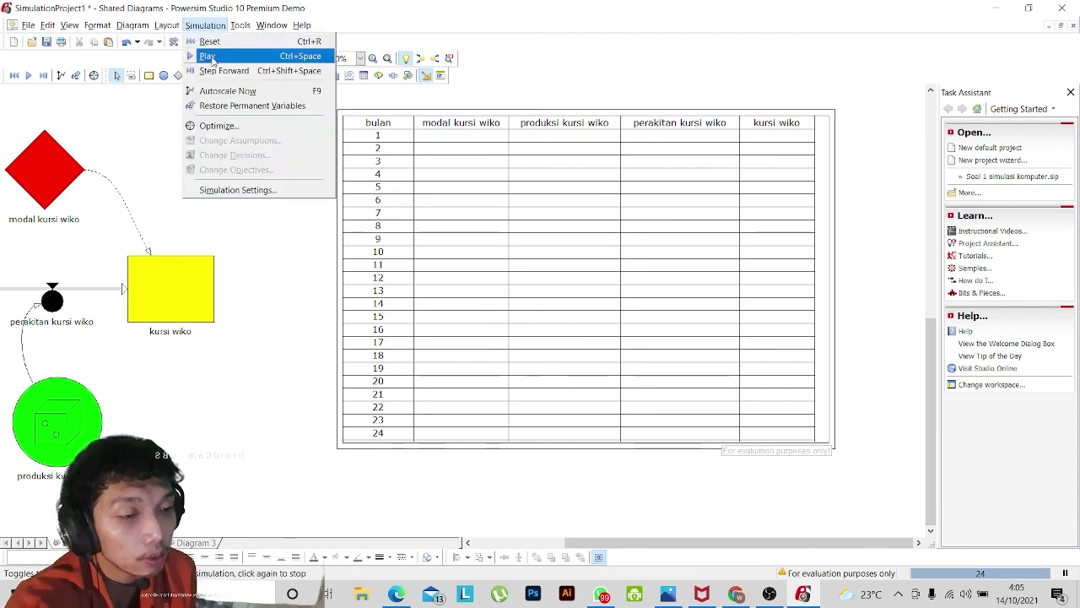
{"action": "left_click", "coordinate": [208, 56]}
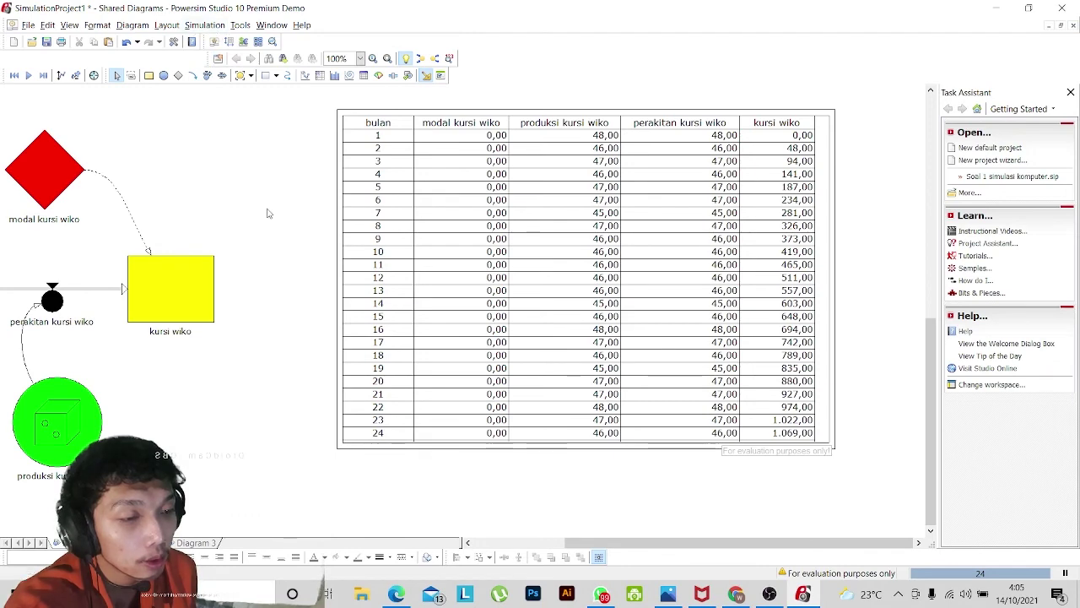
{"action": "scroll", "coordinate": [272, 221], "scroll_direction": "up", "scroll_amount": 4}
{"action": "scroll", "coordinate": [272, 222], "scroll_direction": "up", "scroll_amount": 1}
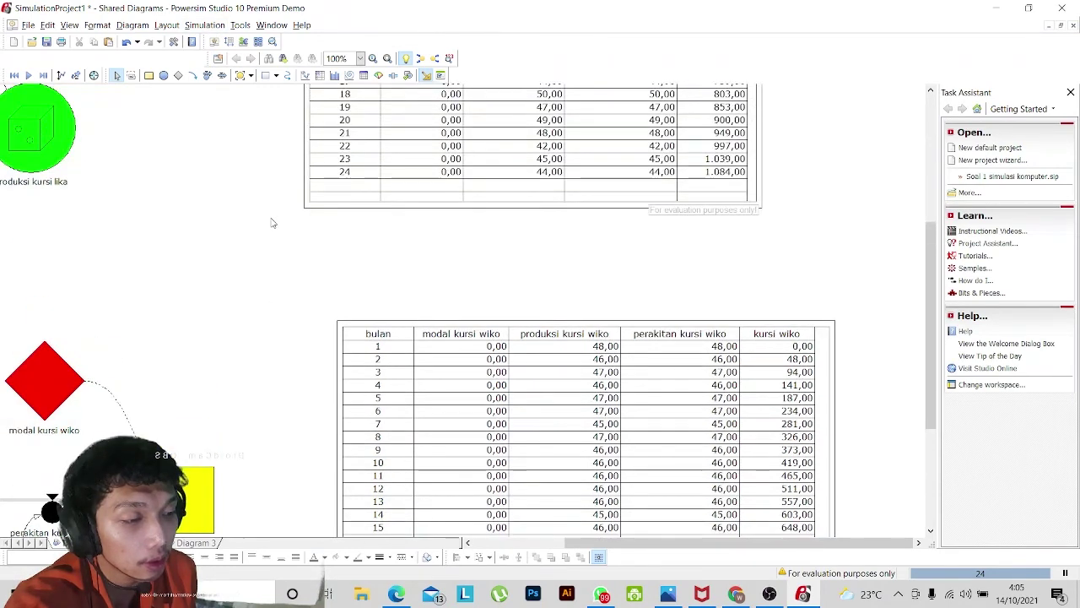
{"action": "scroll", "coordinate": [272, 222], "scroll_direction": "down", "scroll_amount": 5}
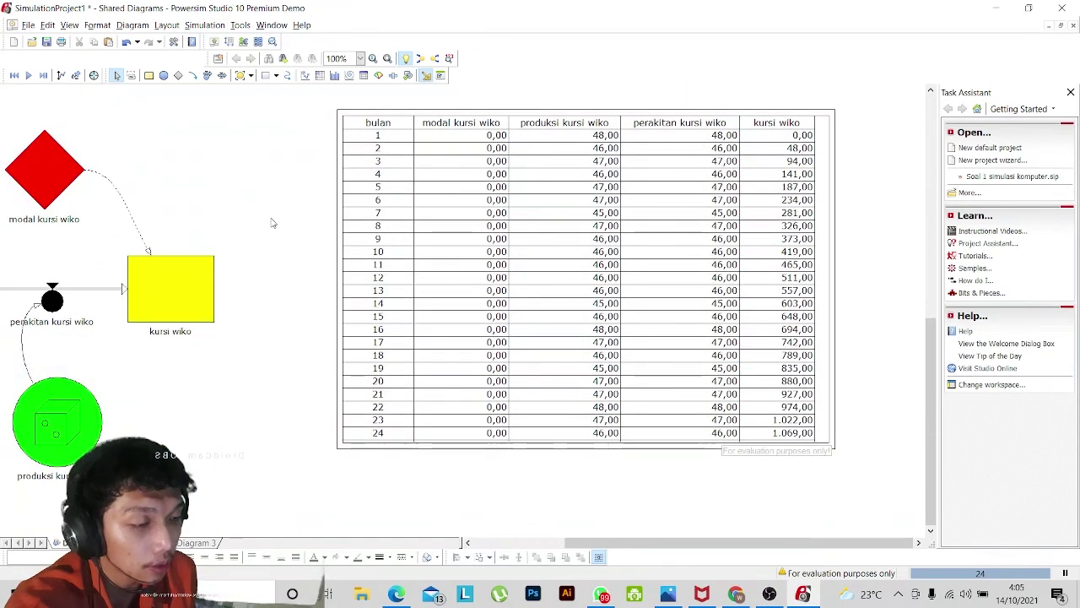
{"action": "scroll", "coordinate": [272, 222], "scroll_direction": "up", "scroll_amount": 10}
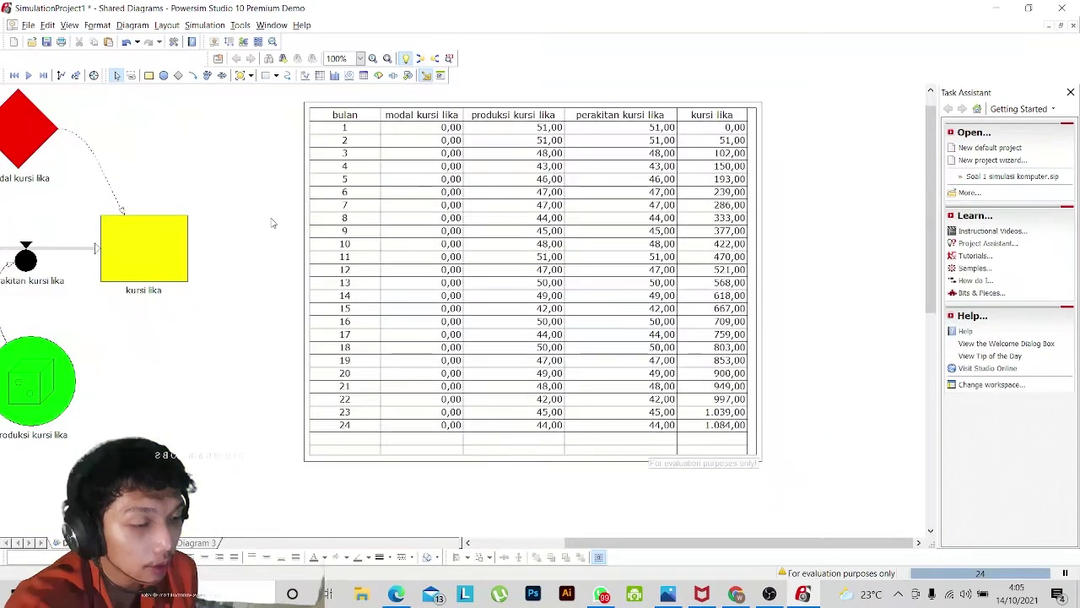
{"action": "scroll", "coordinate": [271, 222], "scroll_direction": "down", "scroll_amount": 3}
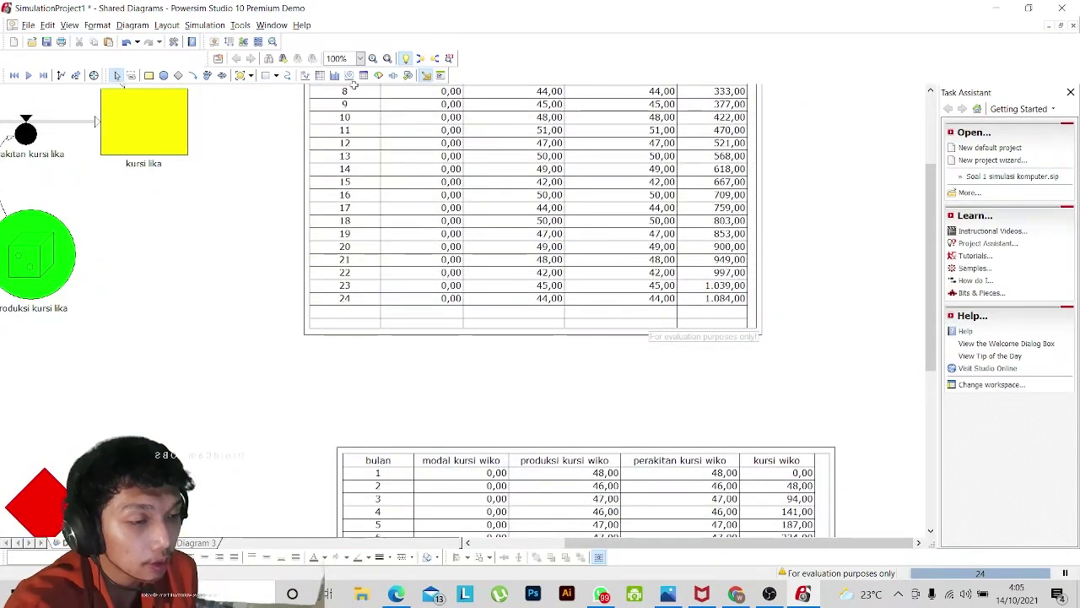
Draw an empty time graph beside the lika time table, about as tall as the table.
{"action": "left_click", "coordinate": [376, 129]}
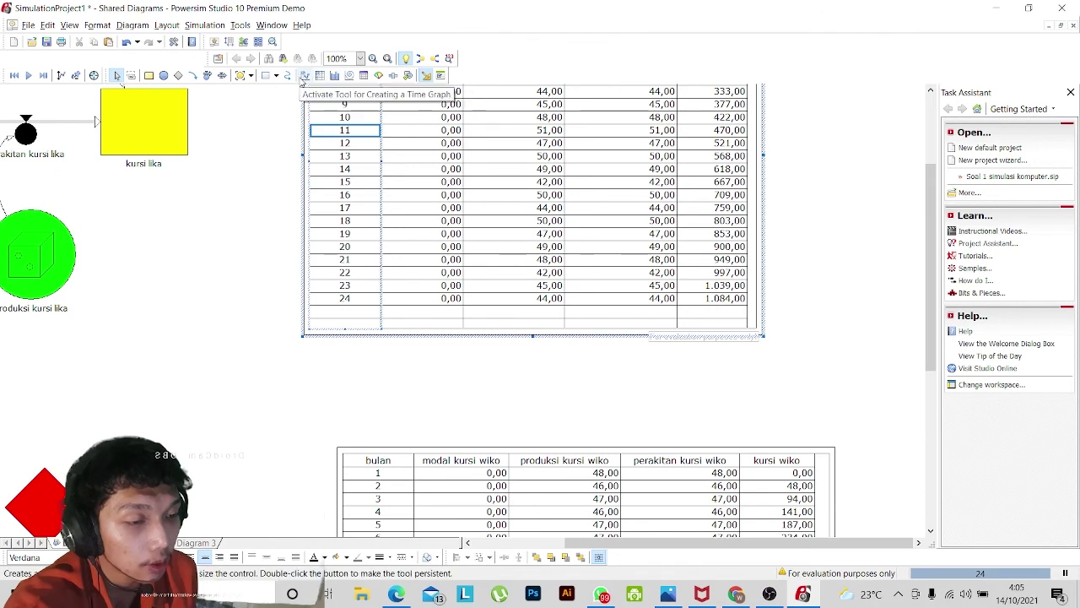
{"action": "left_click", "coordinate": [305, 76]}
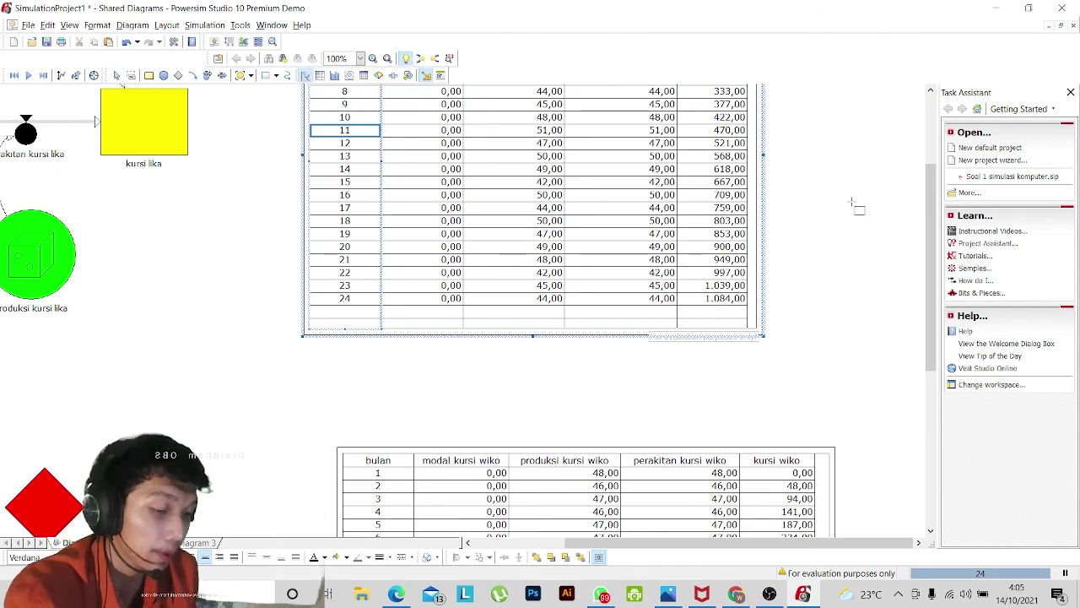
{"action": "scroll", "coordinate": [852, 203], "scroll_direction": "down", "scroll_amount": 2}
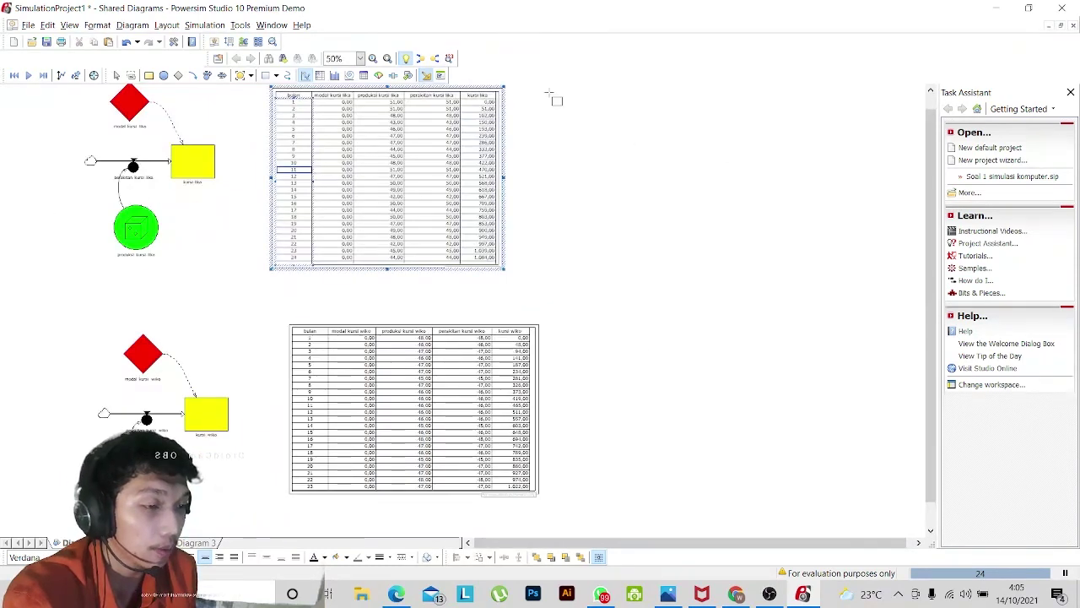
{"action": "left_click_drag", "start_coordinate": [548, 89], "coordinate": [794, 268]}
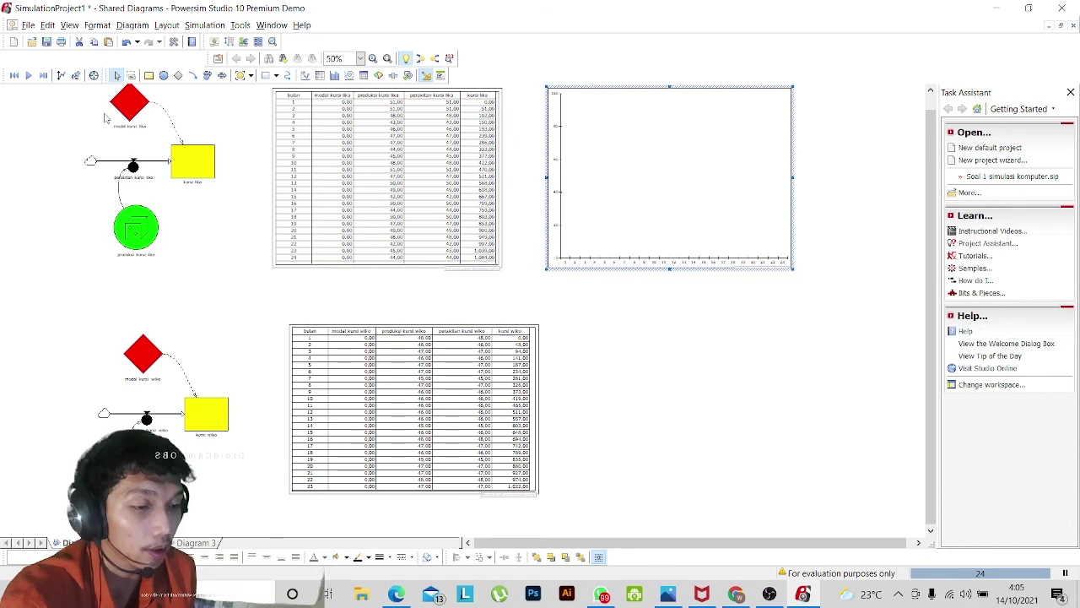
Plot "kursi lika", "modal kursi lika", "perakitan kursi lika" and "produksi kursi lika" together in the new time graph.
{"action": "left_click_drag", "start_coordinate": [62, 89], "coordinate": [240, 255]}
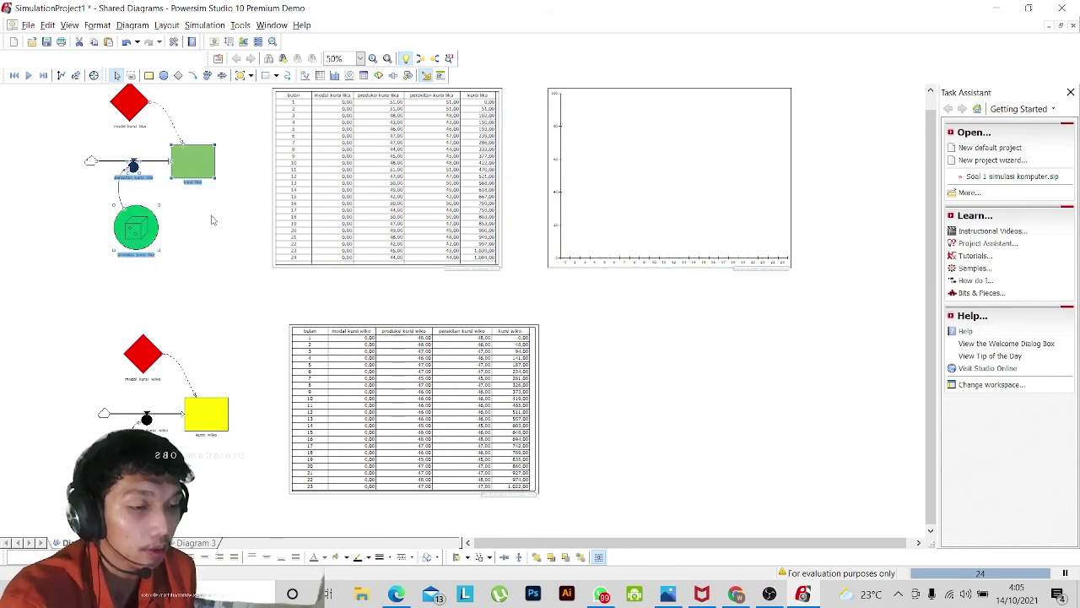
{"action": "scroll", "coordinate": [222, 256], "scroll_direction": "up", "scroll_amount": 1}
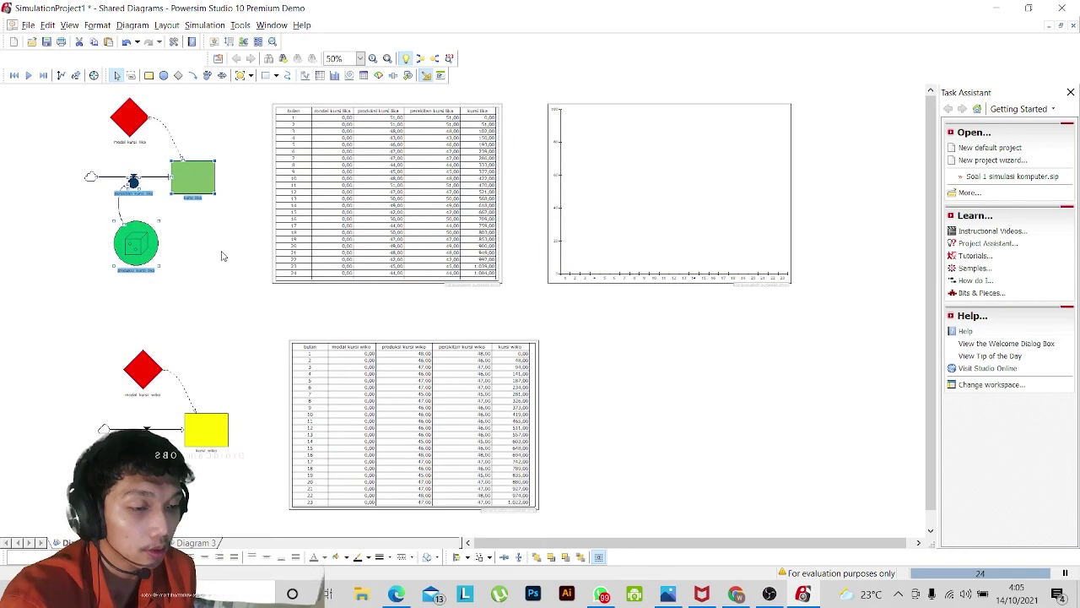
{"action": "left_click_drag", "start_coordinate": [90, 99], "coordinate": [212, 281]}
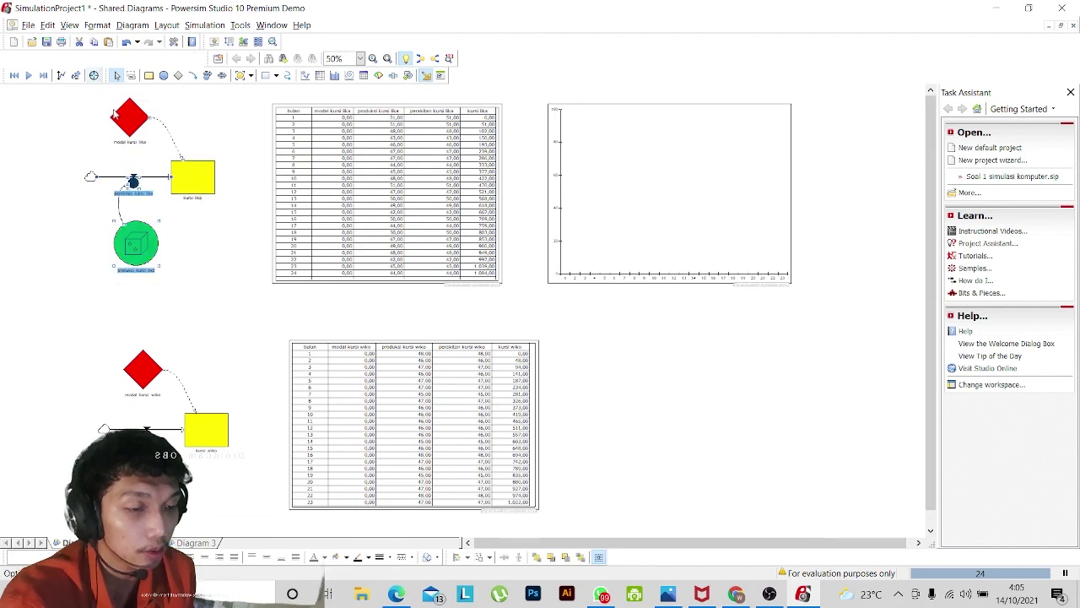
{"action": "left_click_drag", "start_coordinate": [69, 97], "coordinate": [236, 292]}
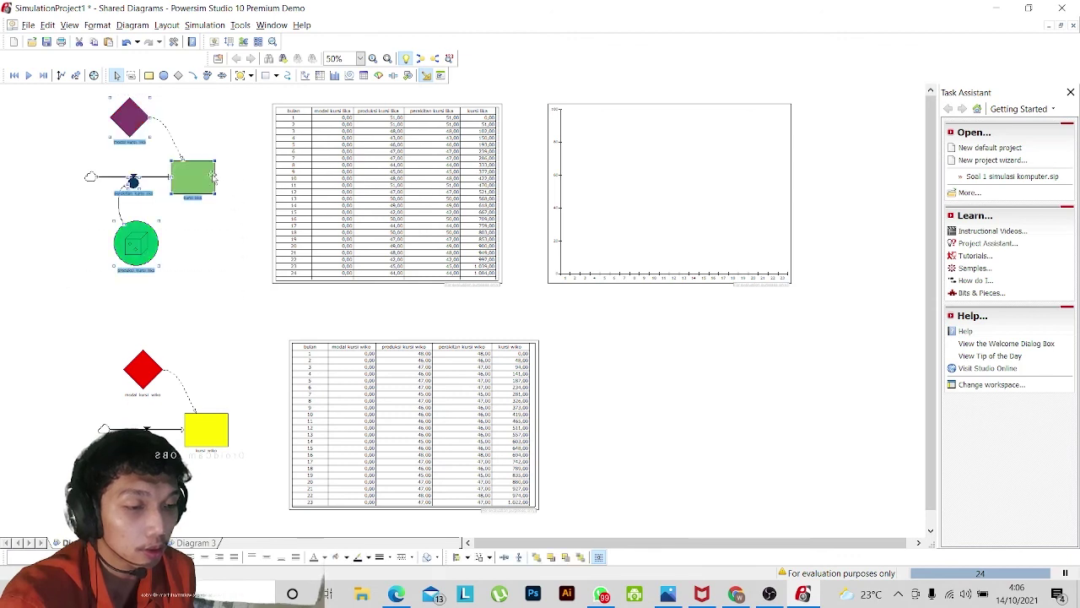
{"action": "left_click_drag", "start_coordinate": [189, 177], "coordinate": [666, 209]}
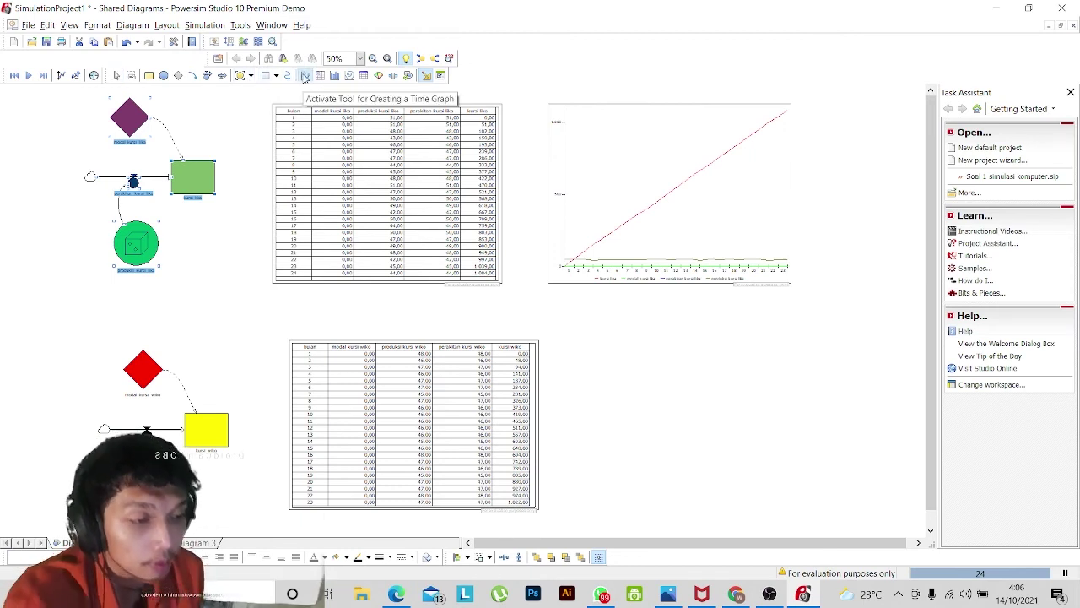
Create a second time graph beside the wiko table and plot the modal, perakitan, produksi and "kursi wiko" variables in it, then deselect them.
{"action": "left_click", "coordinate": [305, 76]}
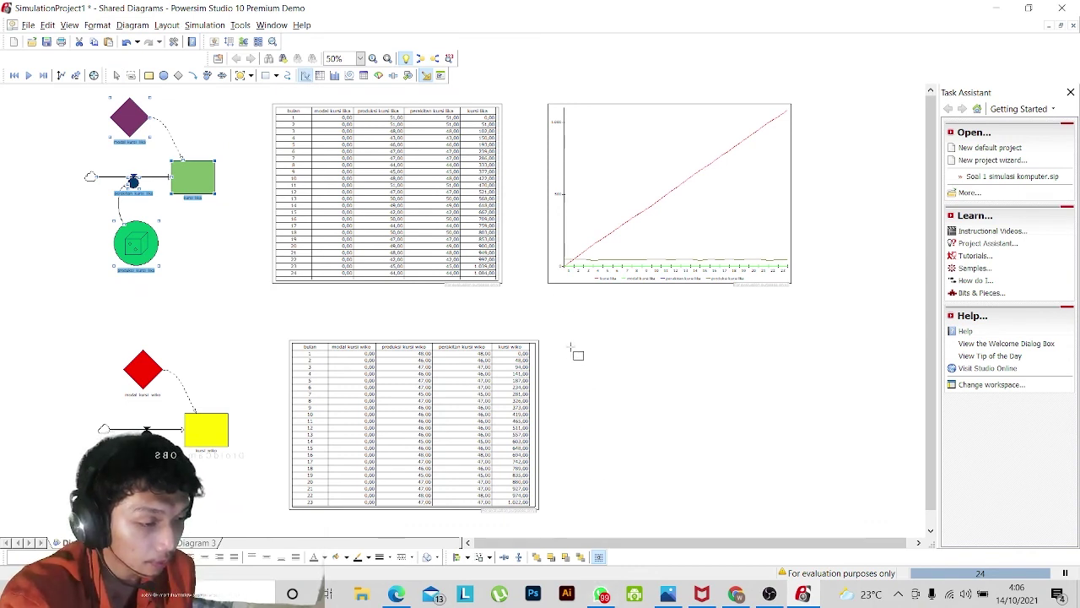
{"action": "left_click_drag", "start_coordinate": [567, 343], "coordinate": [824, 507]}
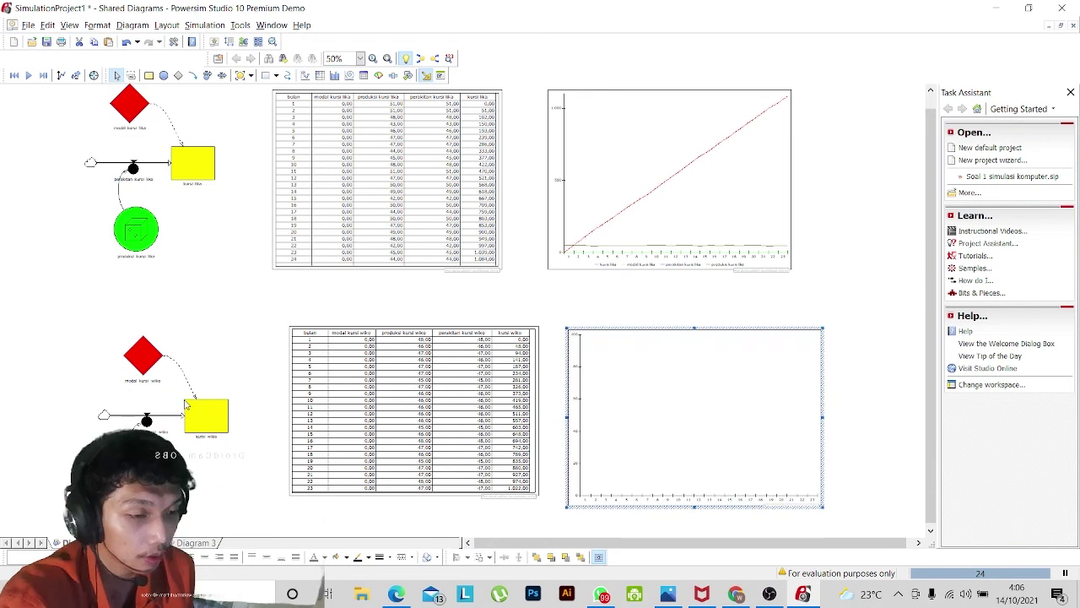
{"action": "left_click_drag", "start_coordinate": [95, 314], "coordinate": [253, 510]}
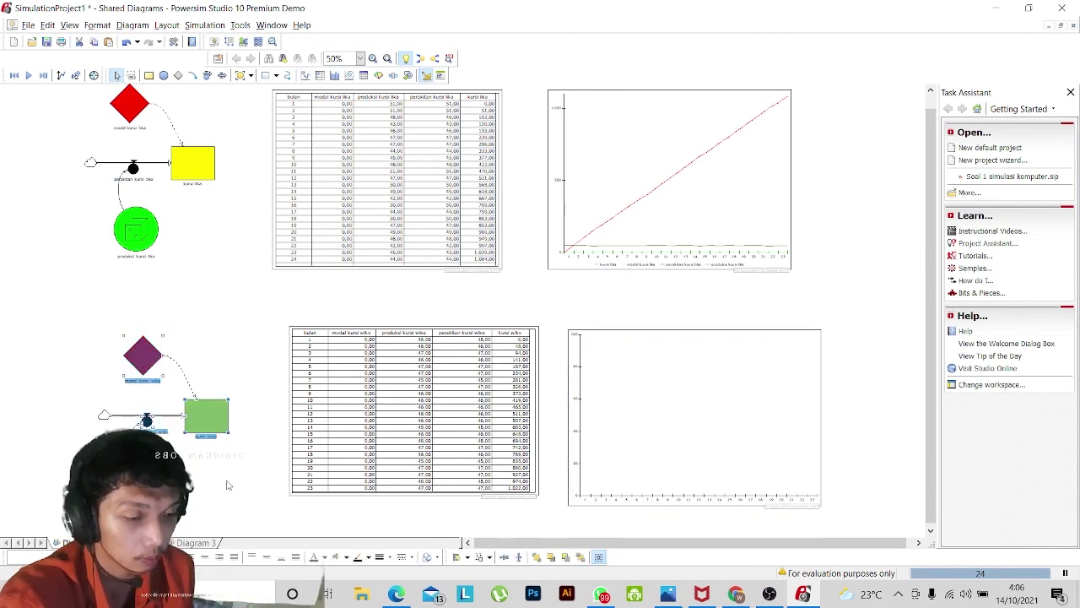
{"action": "left_click_drag", "start_coordinate": [207, 422], "coordinate": [634, 415]}
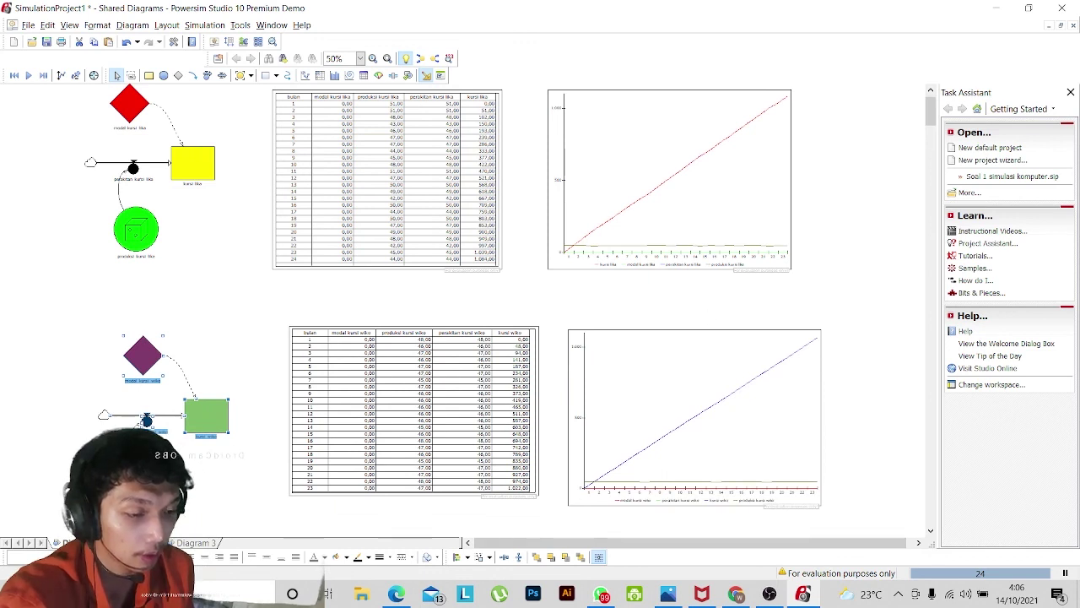
{"action": "left_click", "coordinate": [297, 213]}
{"action": "left_click", "coordinate": [250, 283]}
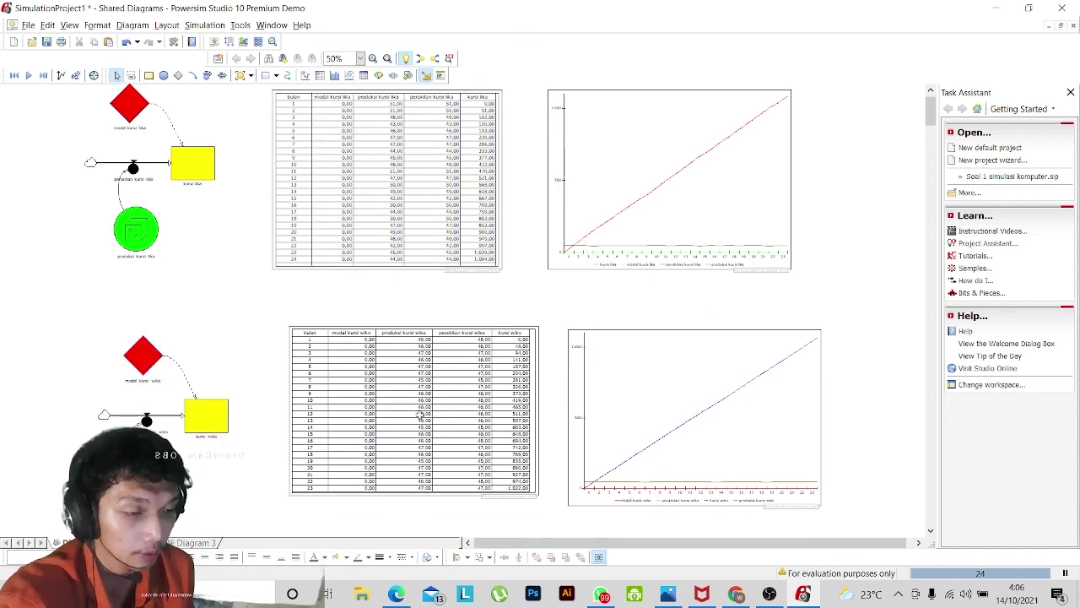
Compare the monthly production and the accumulated chairs at month 24 between the lika and wiko time tables.
{"action": "scroll", "coordinate": [433, 429], "scroll_direction": "up", "scroll_amount": 2}
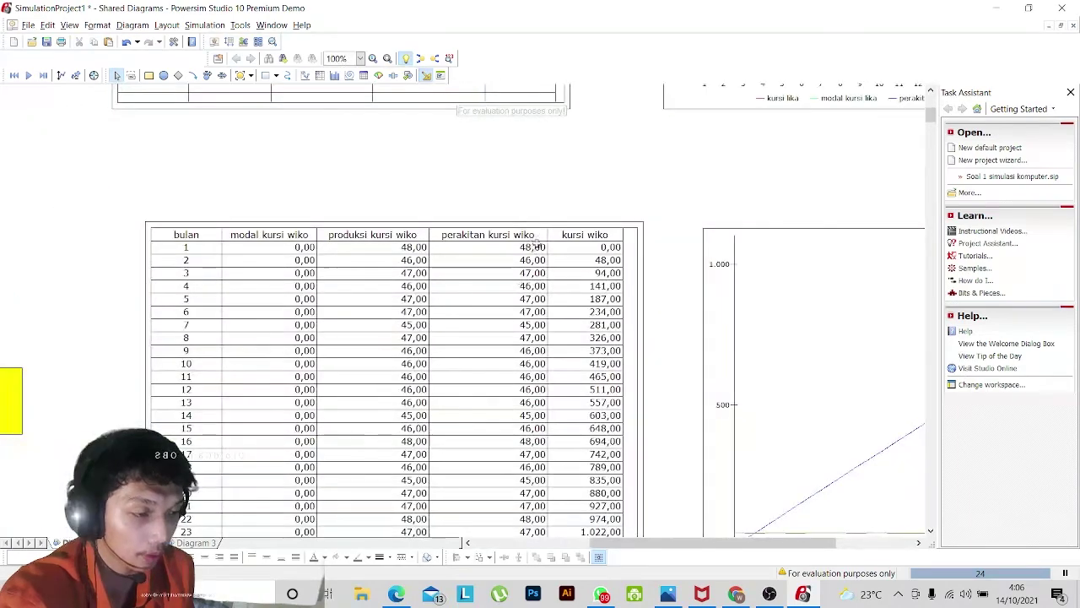
{"action": "scroll", "coordinate": [532, 200], "scroll_direction": "up", "scroll_amount": 5}
{"action": "scroll", "coordinate": [532, 200], "scroll_direction": "up", "scroll_amount": 4}
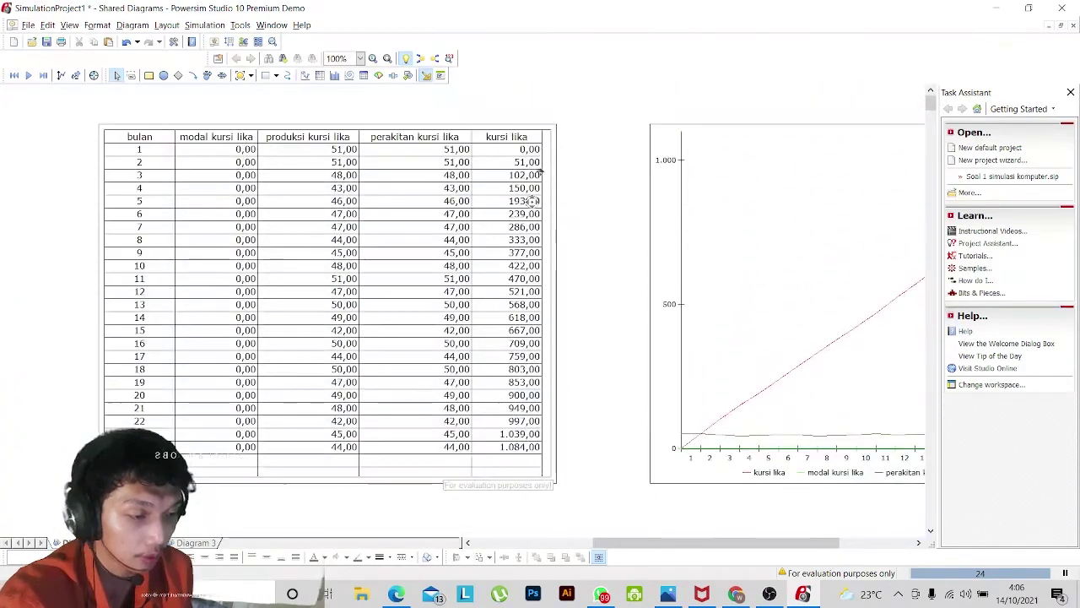
{"action": "scroll", "coordinate": [512, 367], "scroll_direction": "right", "scroll_amount": 1}
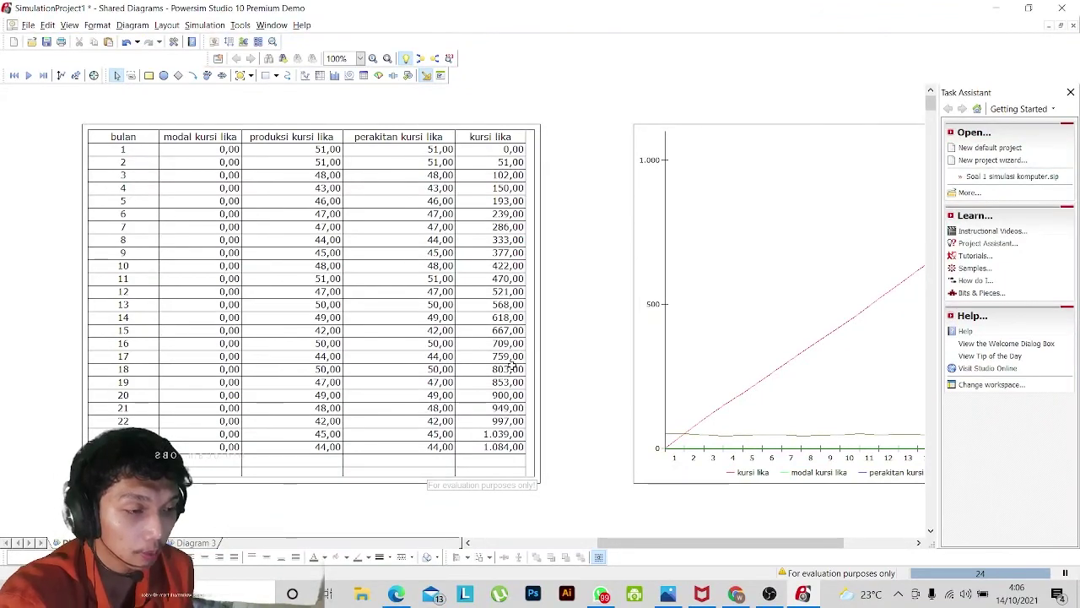
{"action": "middle_click", "coordinate": [576, 382]}
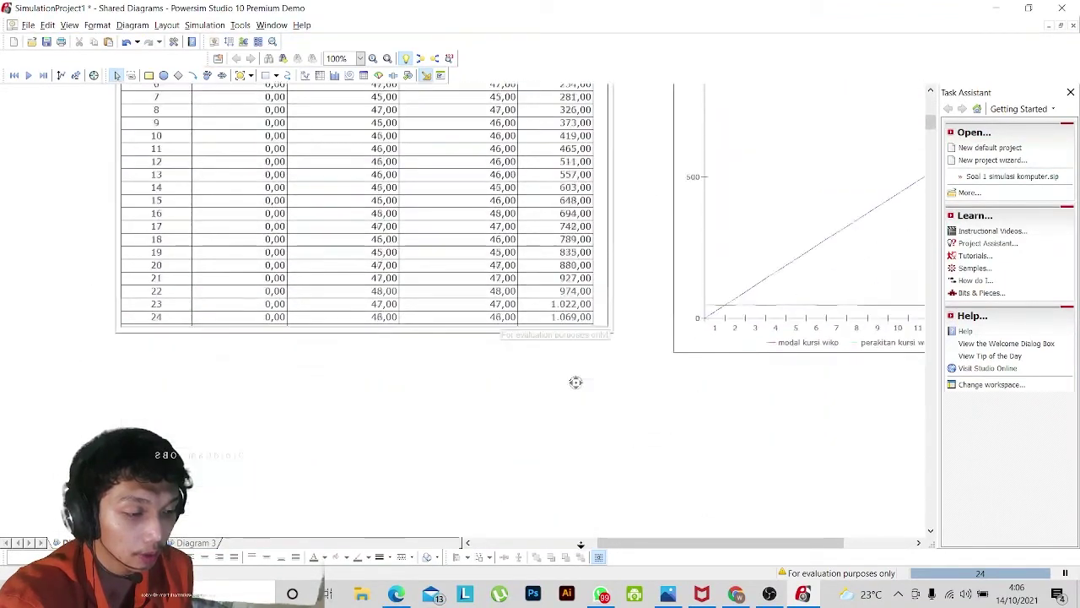
{"action": "middle_click", "coordinate": [590, 321]}
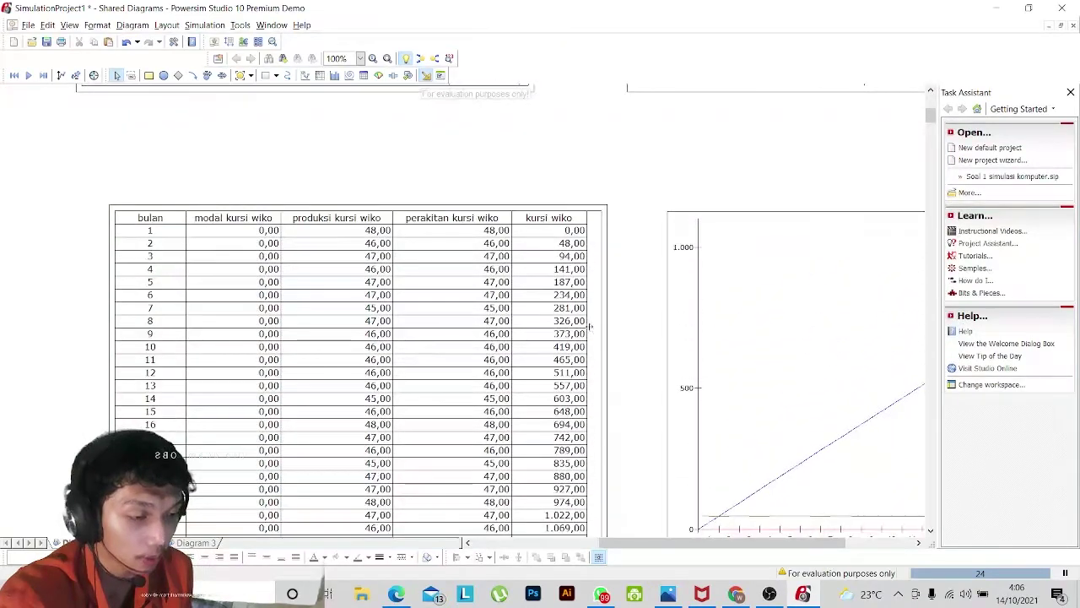
{"action": "scroll", "coordinate": [586, 321], "scroll_direction": "up", "scroll_amount": 5}
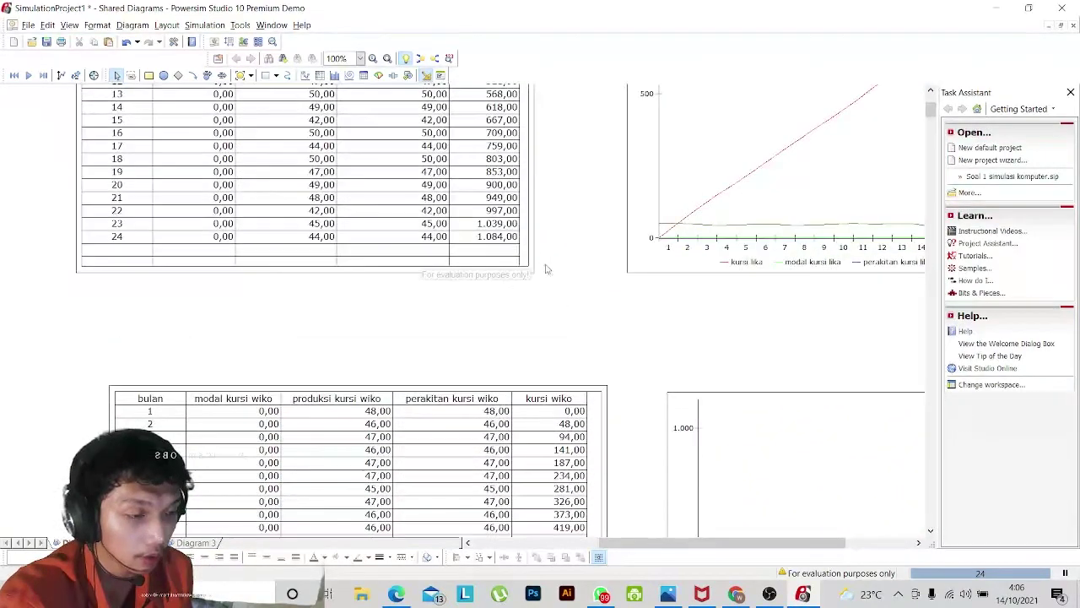
{"action": "scroll", "coordinate": [547, 267], "scroll_direction": "up", "scroll_amount": 5}
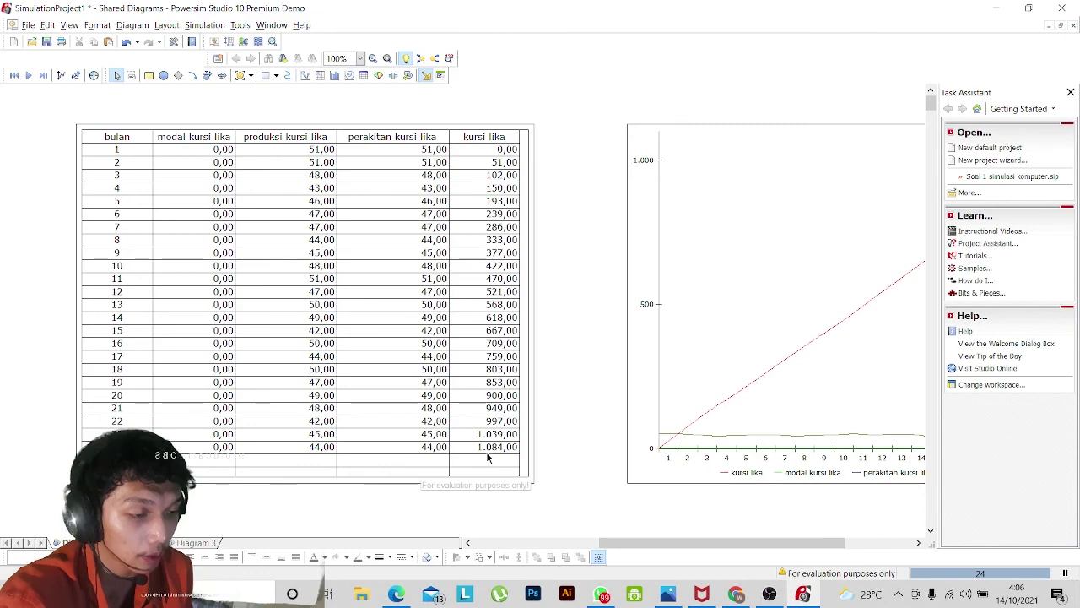
{"action": "scroll", "coordinate": [594, 414], "scroll_direction": "down", "scroll_amount": 5}
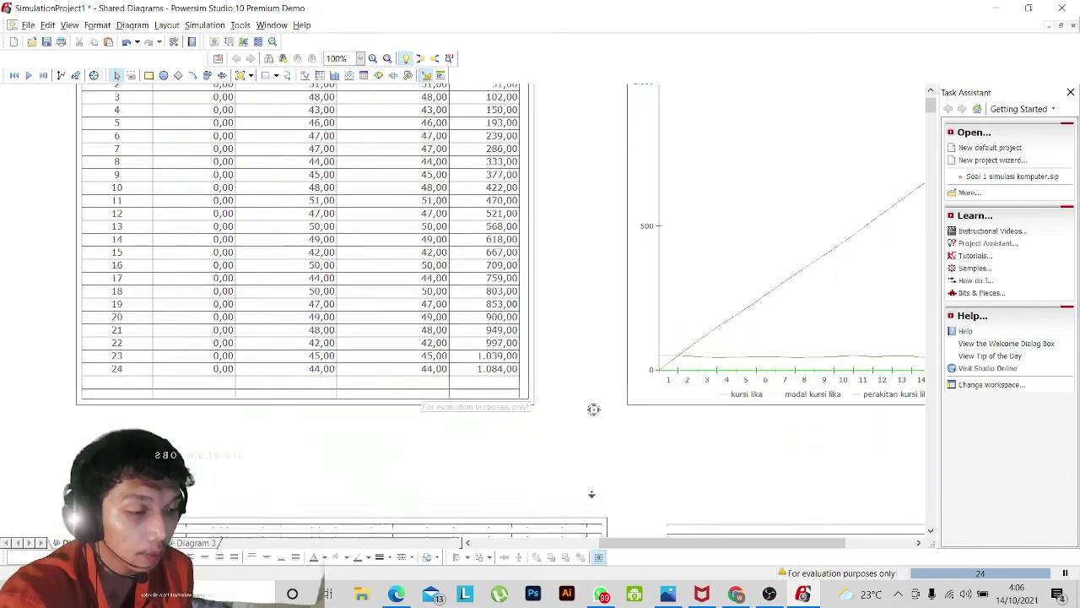
{"action": "scroll", "coordinate": [574, 427], "scroll_direction": "down", "scroll_amount": 10}
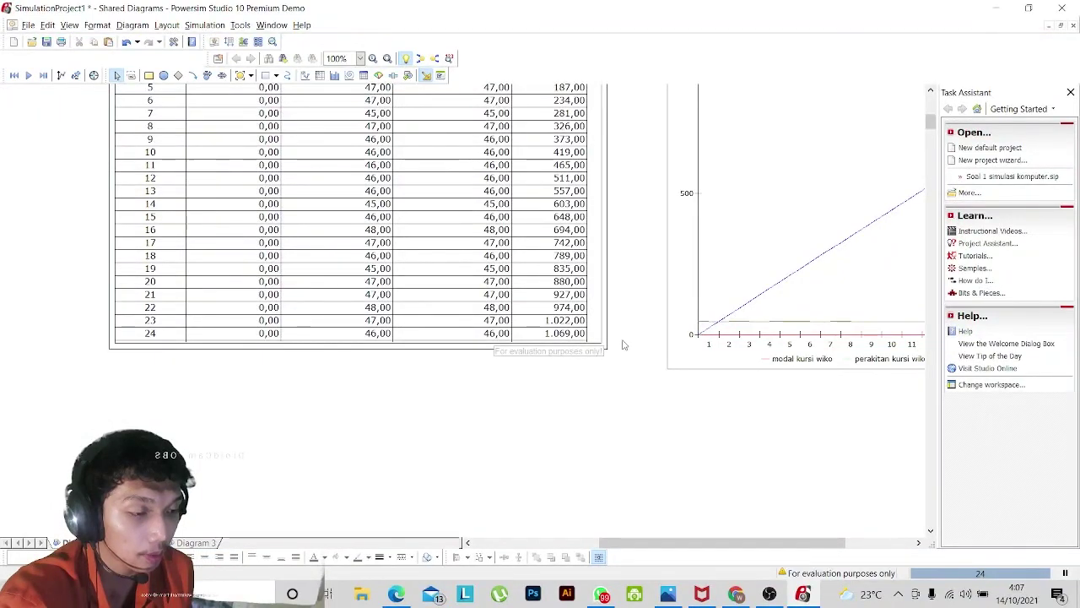
{"action": "scroll", "coordinate": [609, 334], "scroll_direction": "up", "scroll_amount": 1}
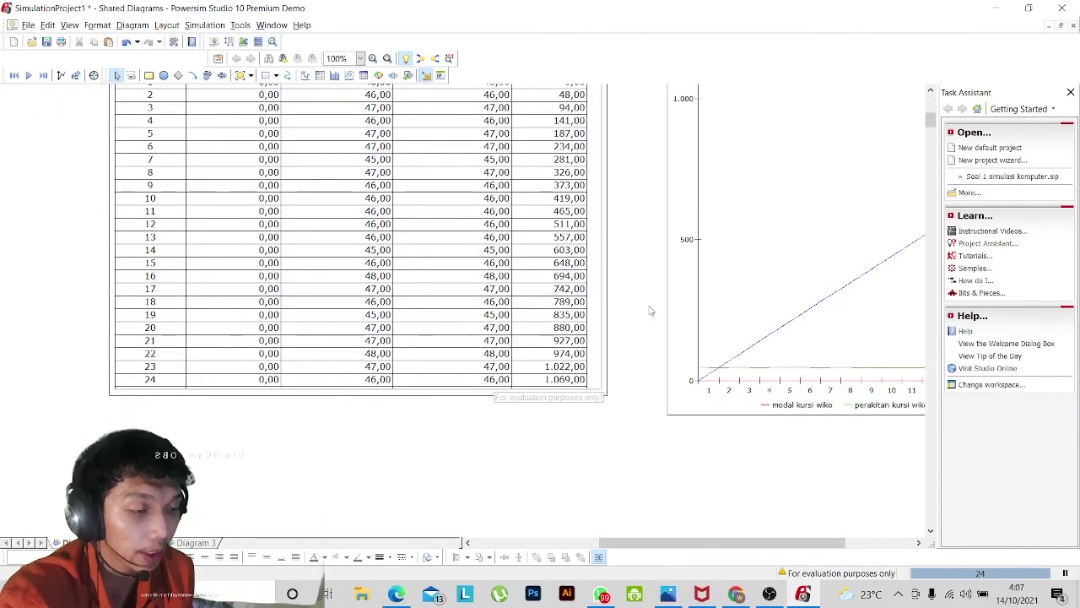
{"action": "scroll", "coordinate": [637, 318], "scroll_direction": "down", "scroll_amount": 8}
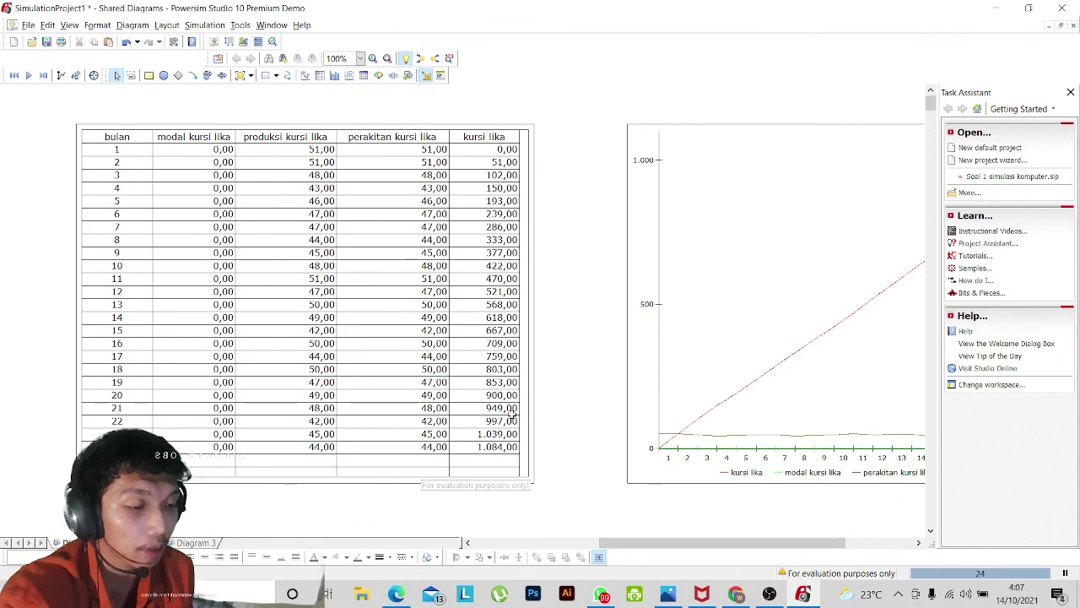
{"action": "scroll", "coordinate": [566, 388], "scroll_direction": "down", "scroll_amount": 8}
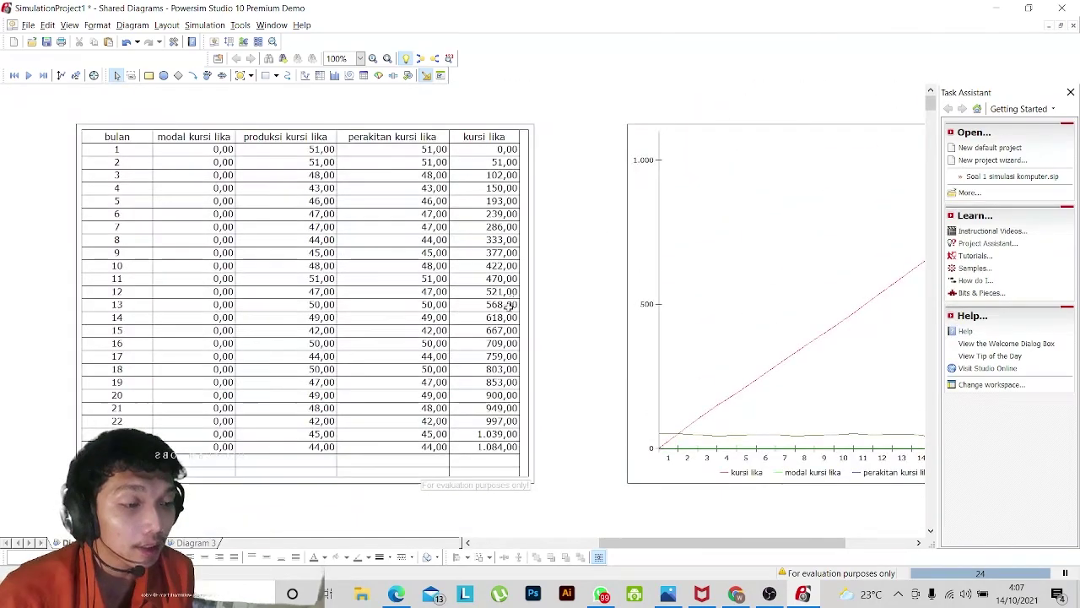
{"action": "scroll", "coordinate": [510, 305], "scroll_direction": "down", "scroll_amount": 10}
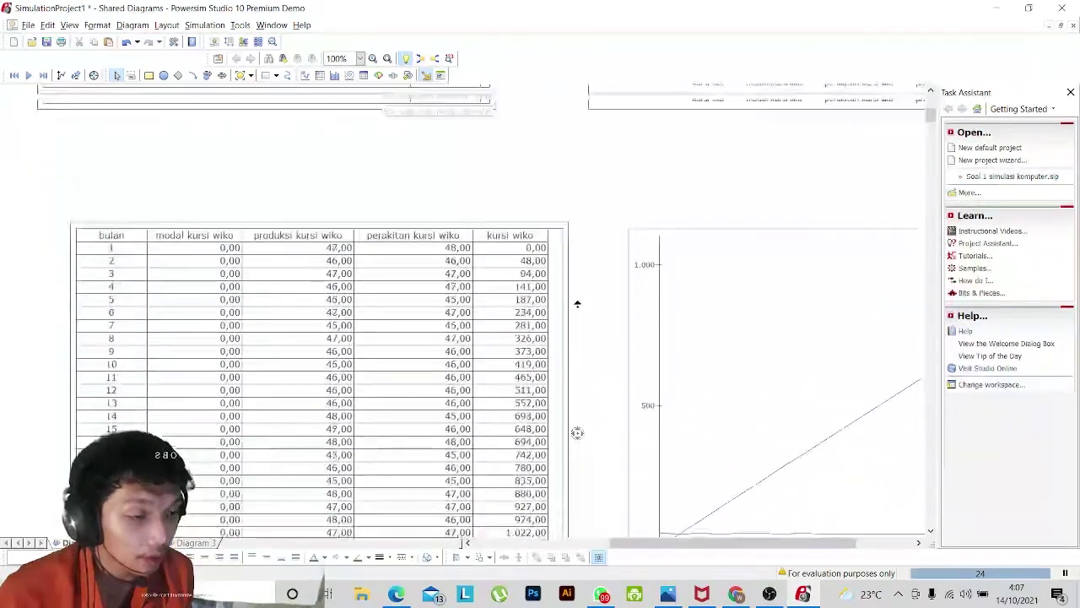
{"action": "scroll", "coordinate": [574, 314], "scroll_direction": "up", "scroll_amount": 2}
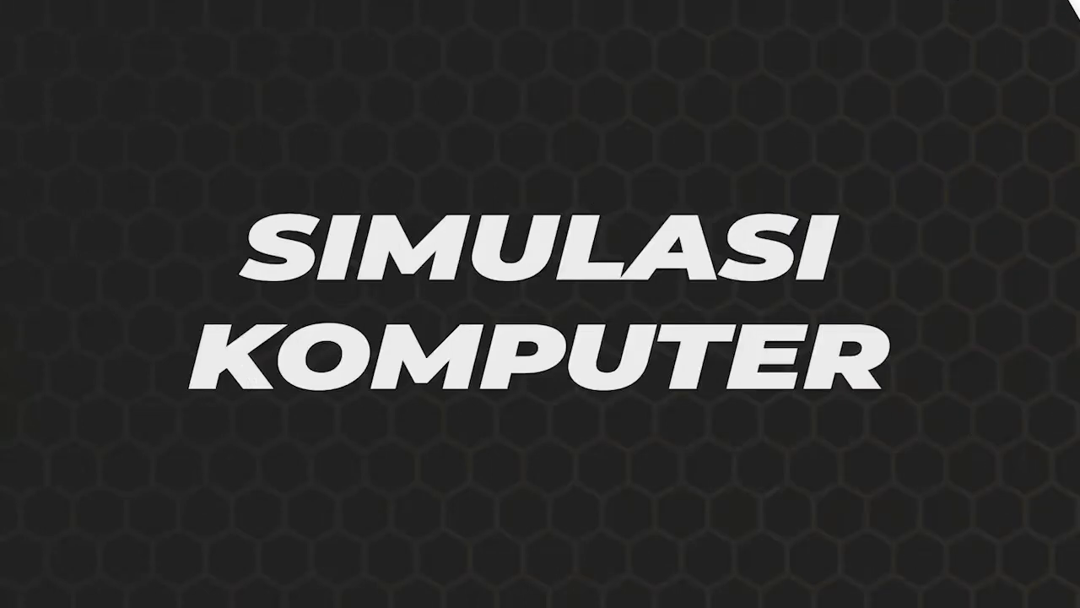